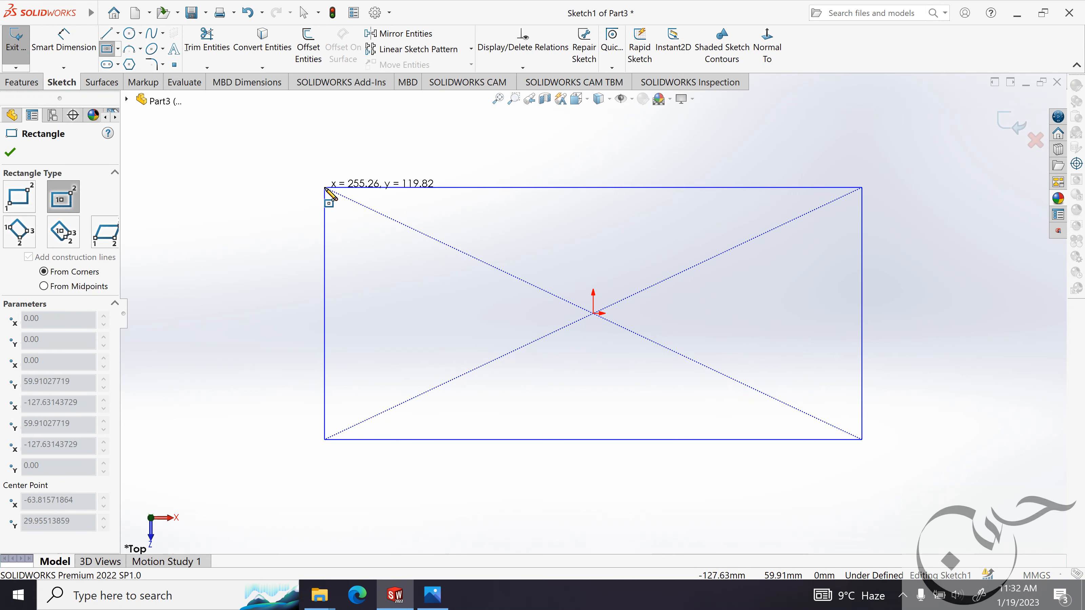
Complete a center rectangle about 170 mm wide and 120 mm high, centred on the origin.
click(324, 187)
key(Escape)
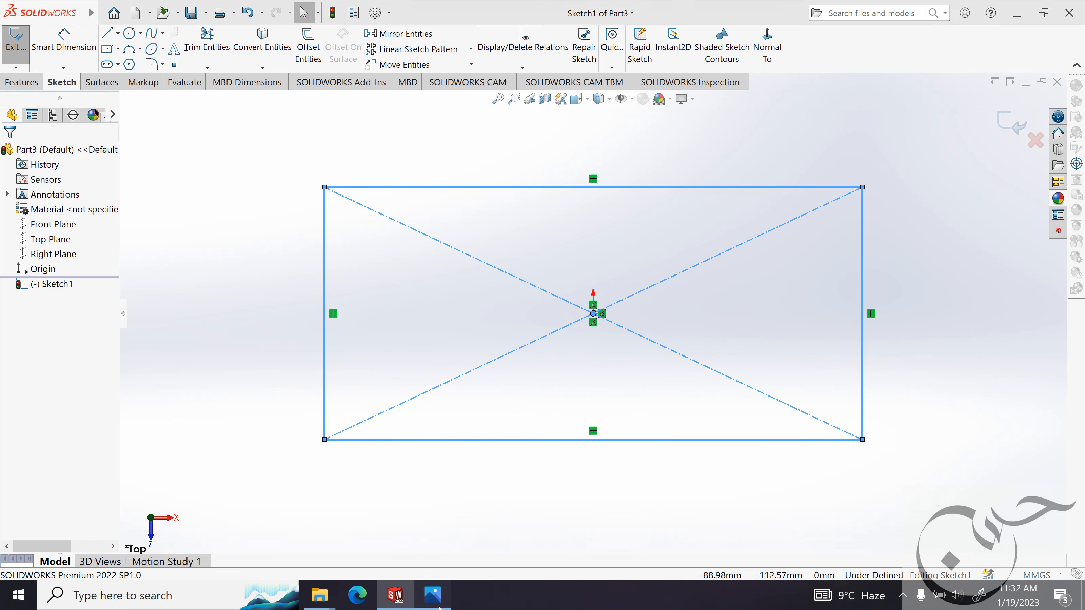
Consult the reference image for the overall sizes and dimension the rectangle's height as 80 mm.
key(alt+Tab)
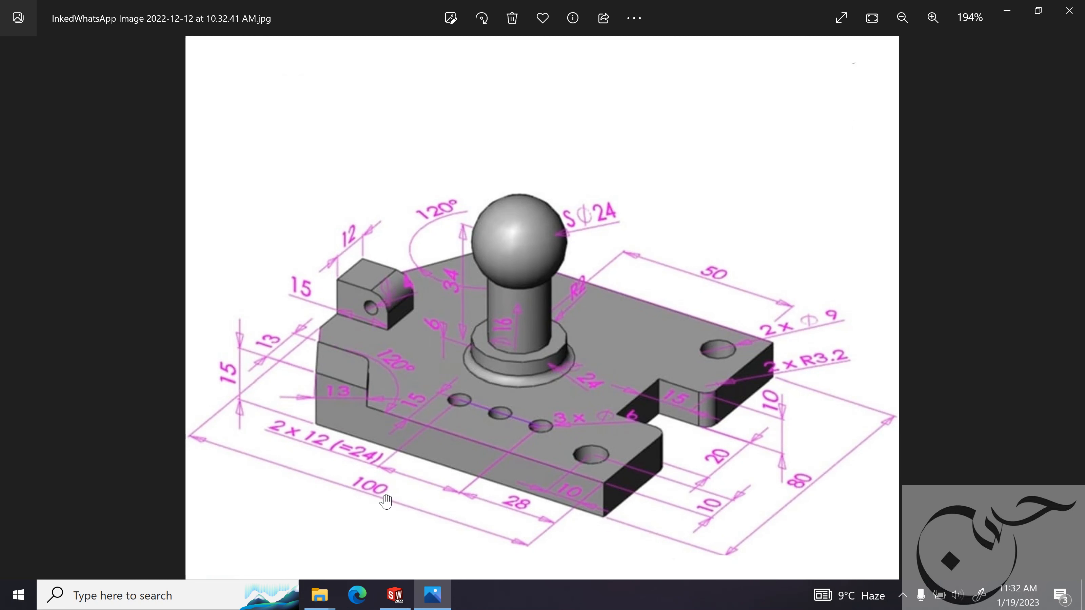
click(395, 594)
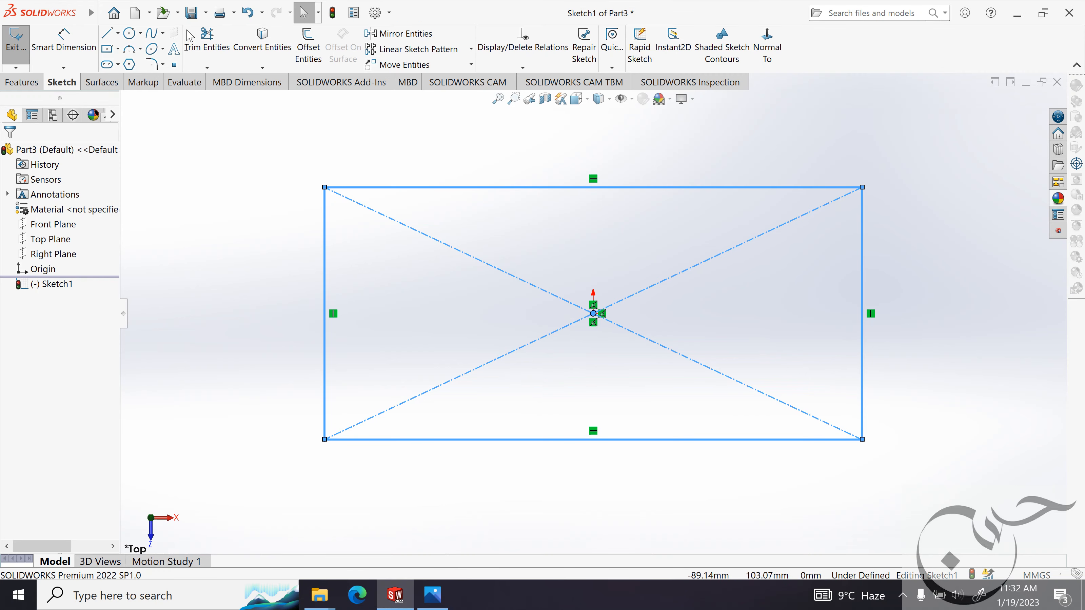
click(63, 41)
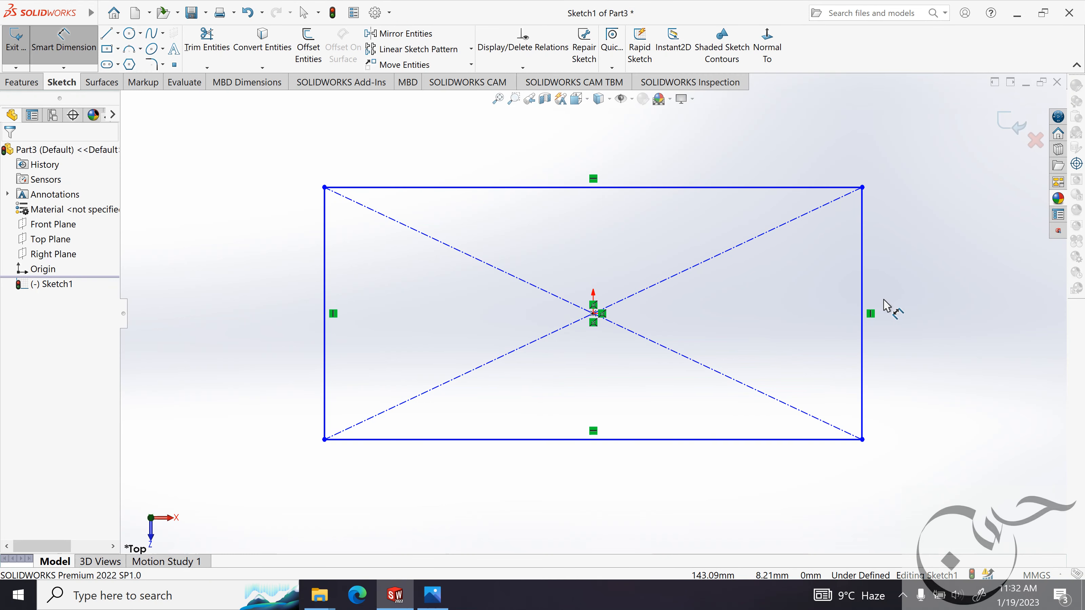
click(861, 286)
click(928, 284)
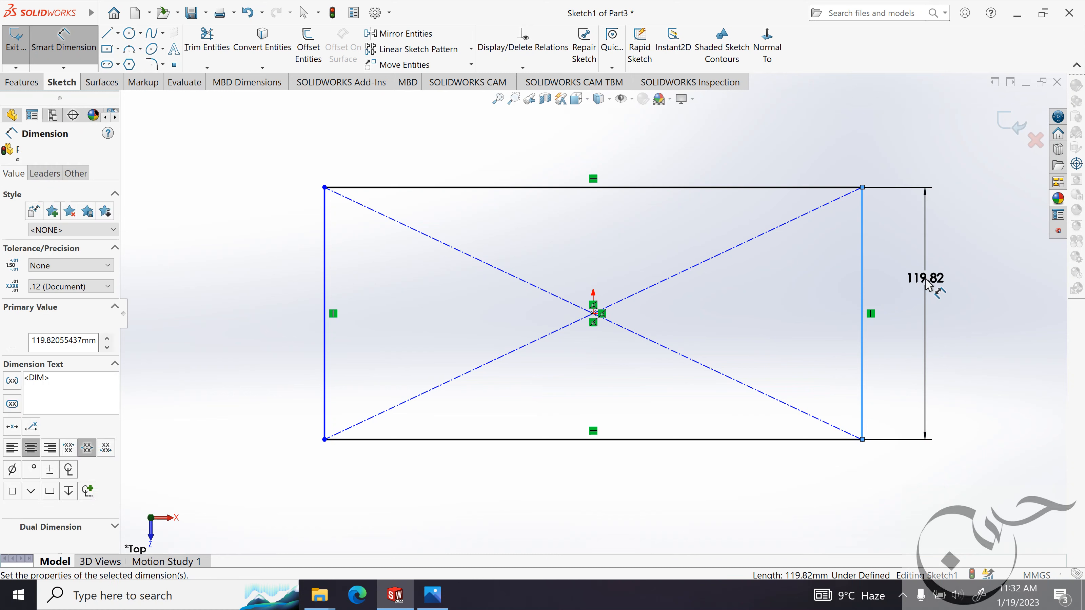
text(80)
key(Return)
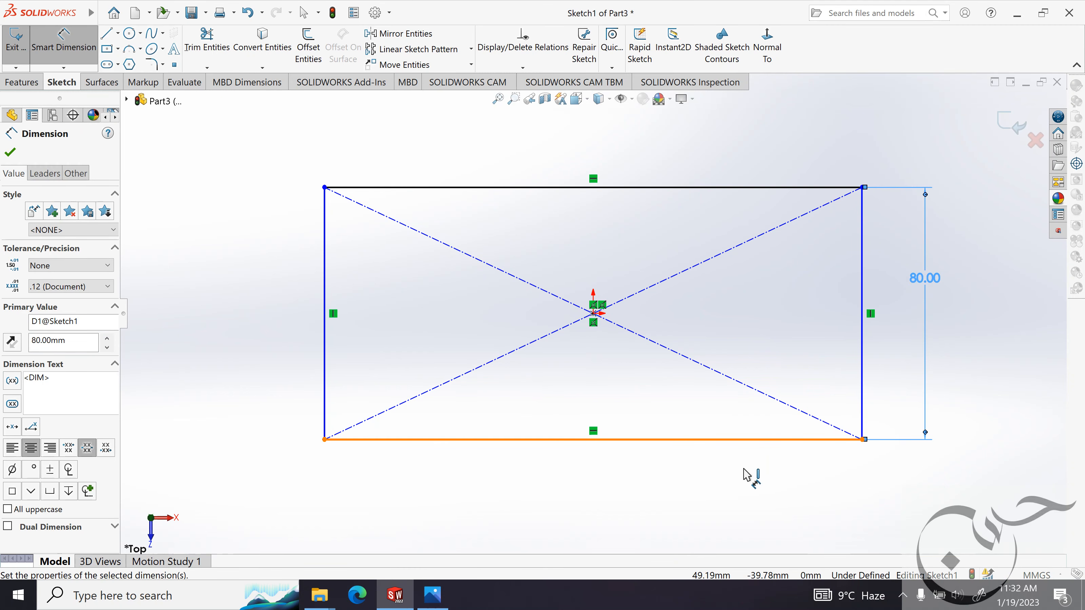
Dimension the rectangle's horizontal length as 100 mm.
click(700, 491)
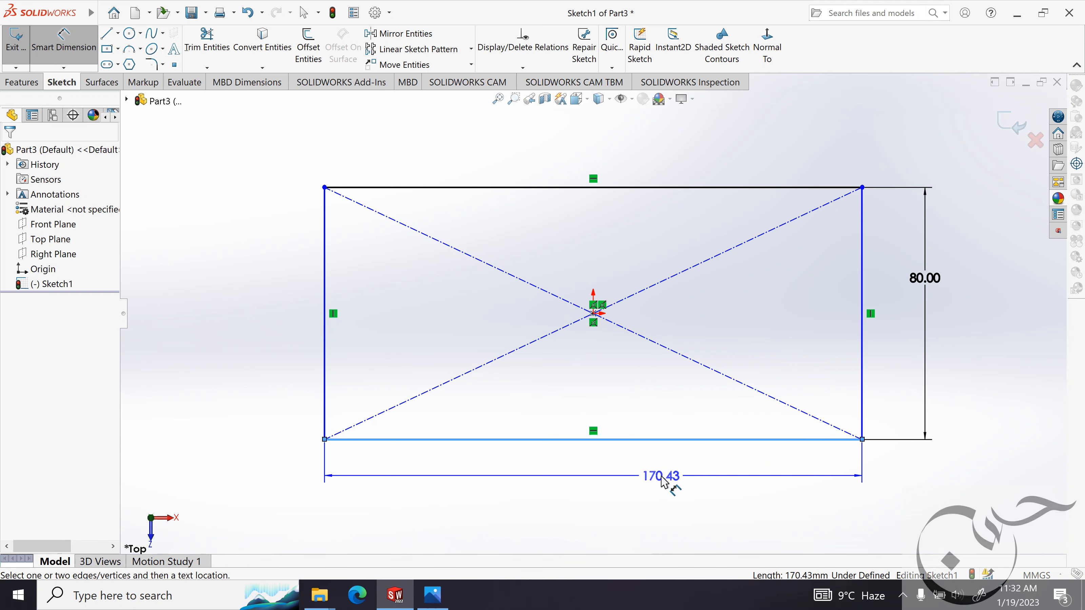
click(663, 482)
text(100m)
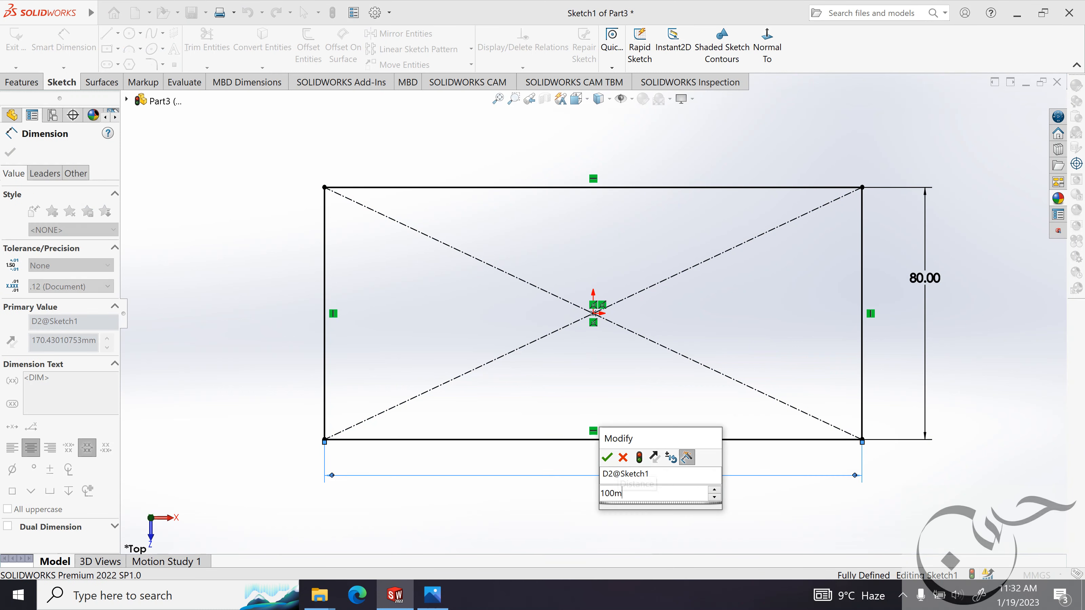
text(m)
key(Return)
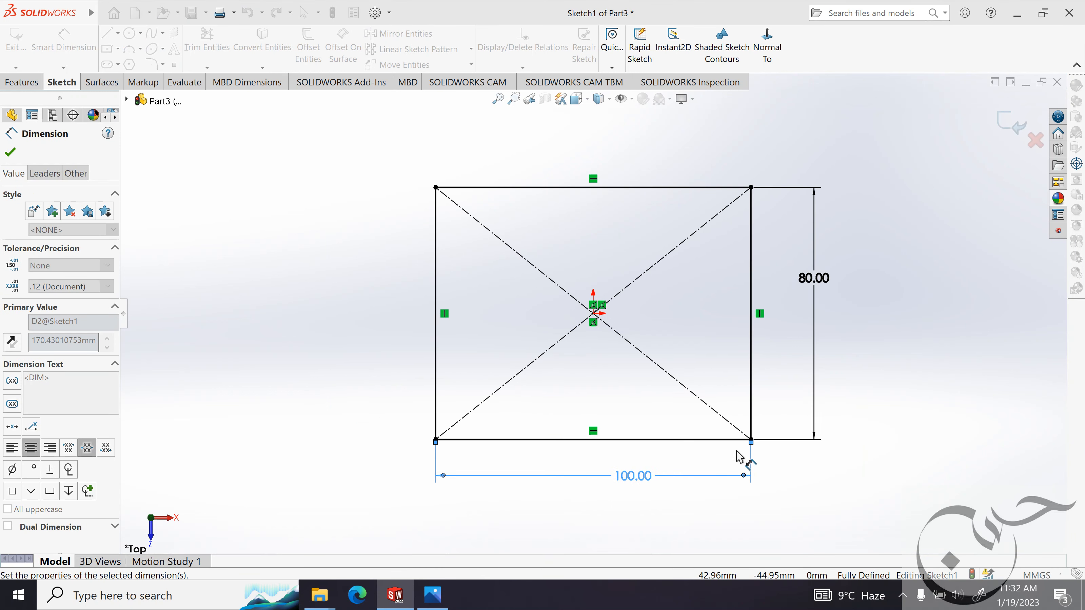
Check the notch in the reference image and sketch a corner rectangle about 14 mm by 29 mm inward from the plate's right edge.
key(alt+Tab)
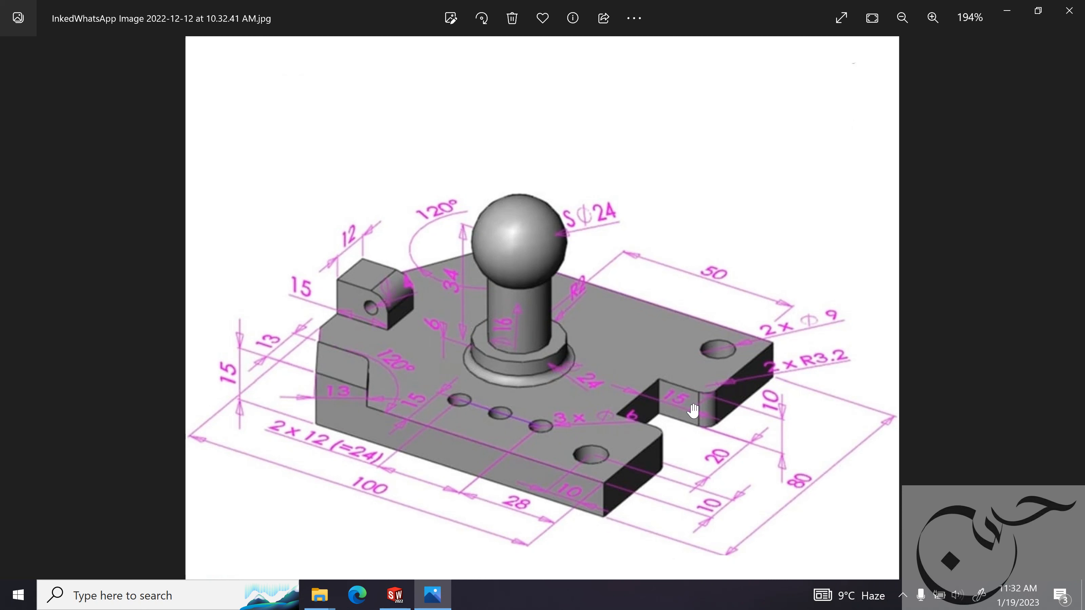
click(1007, 11)
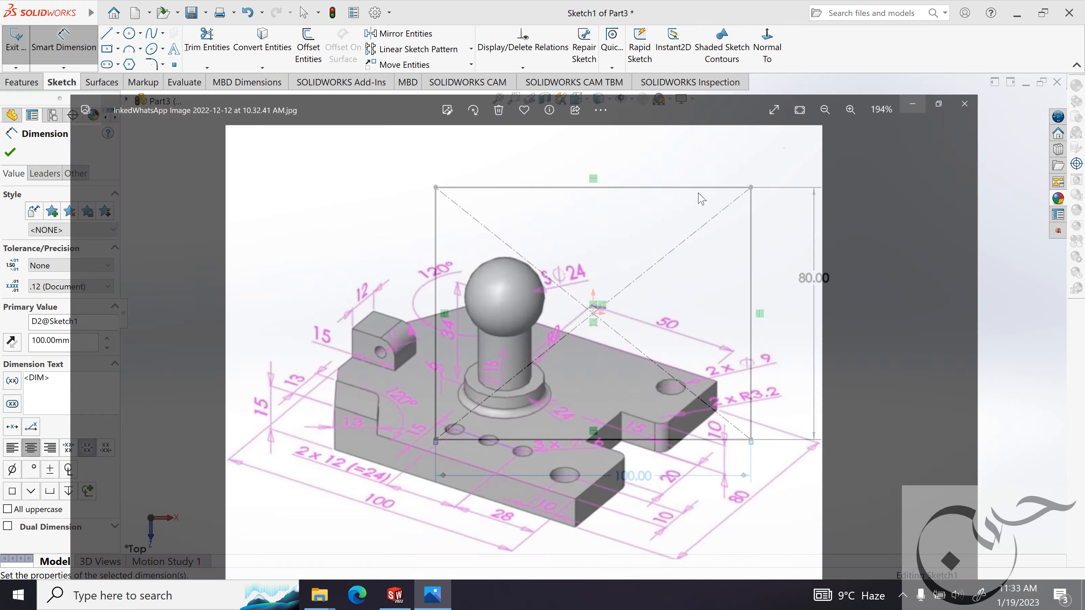
click(9, 153)
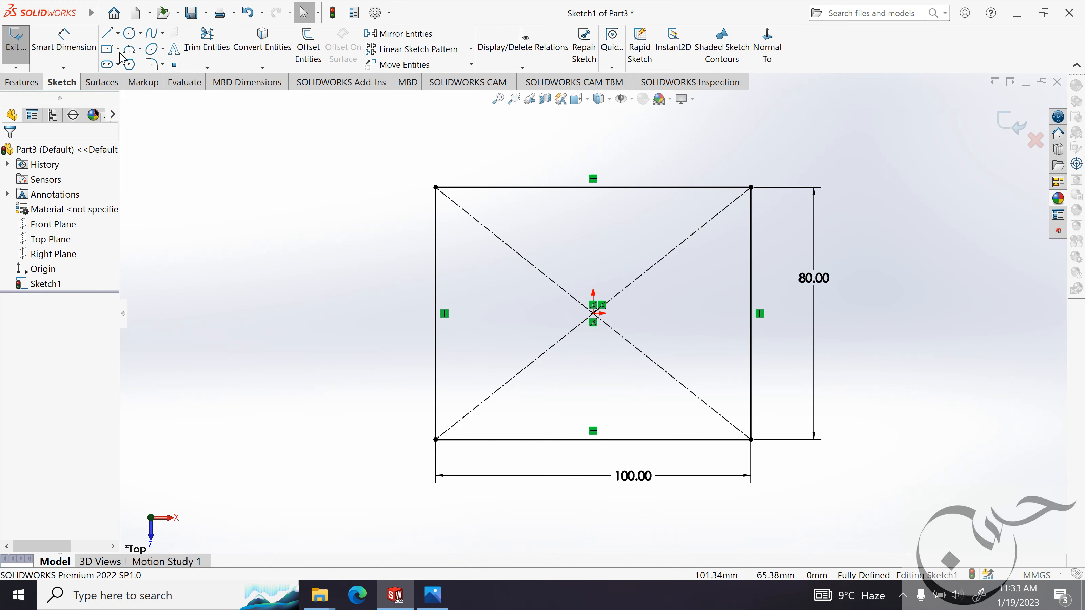
click(107, 49)
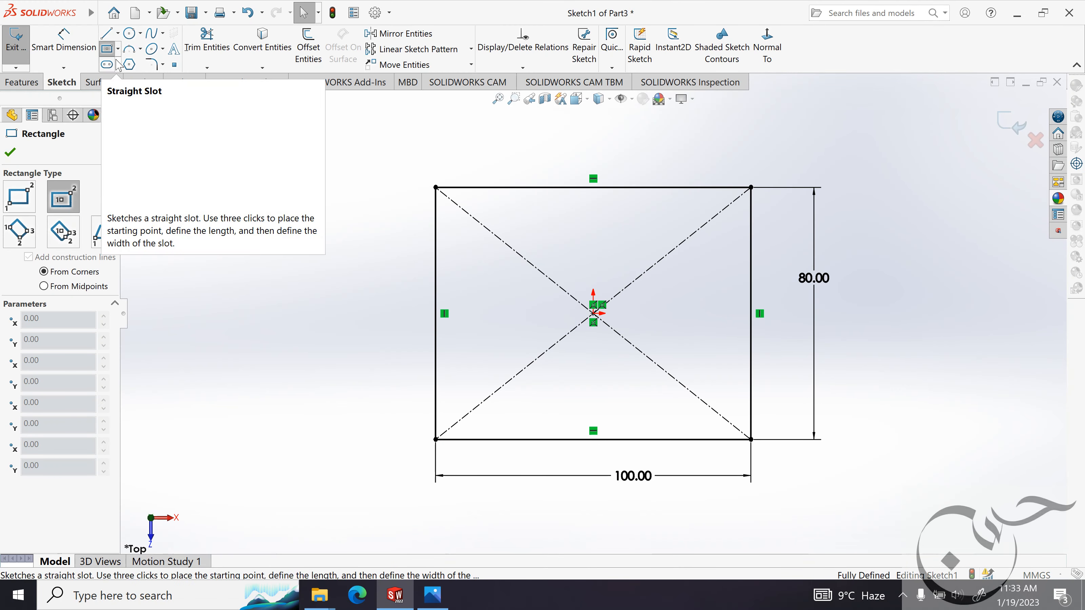
click(117, 49)
click(150, 63)
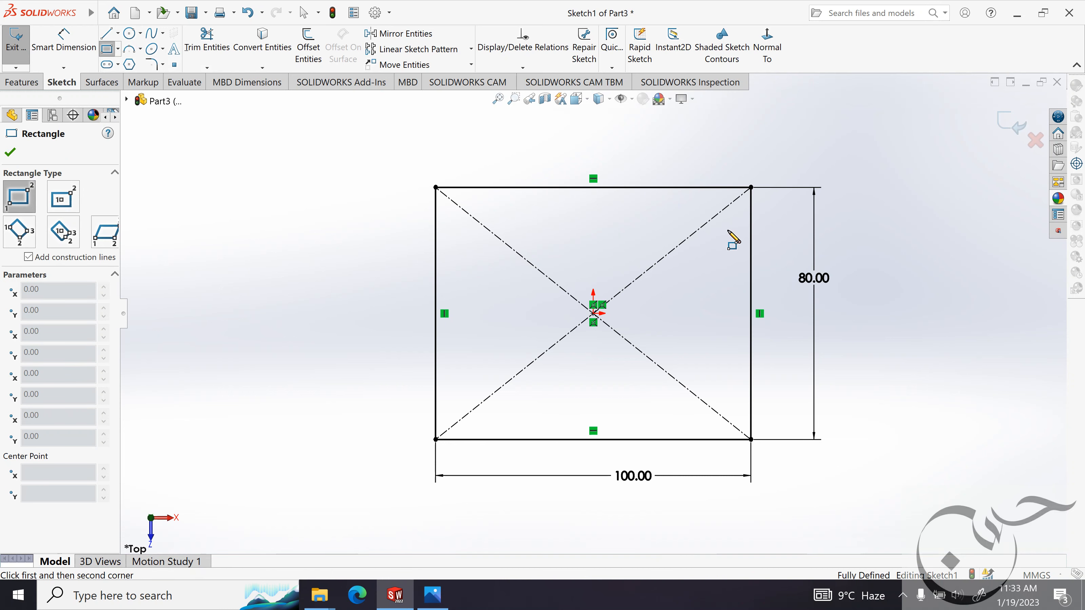
click(751, 250)
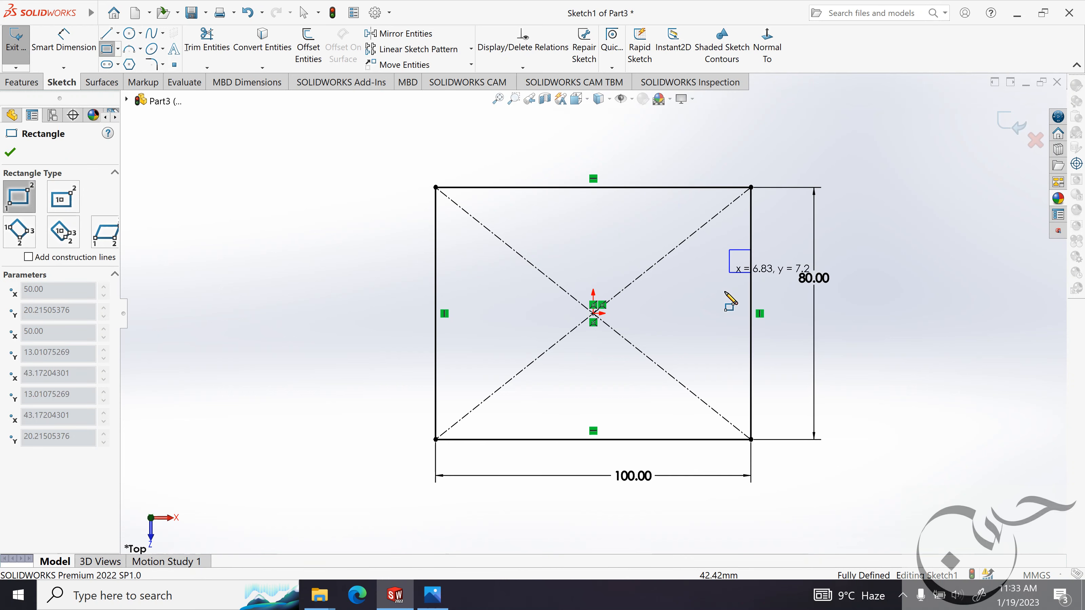
click(706, 340)
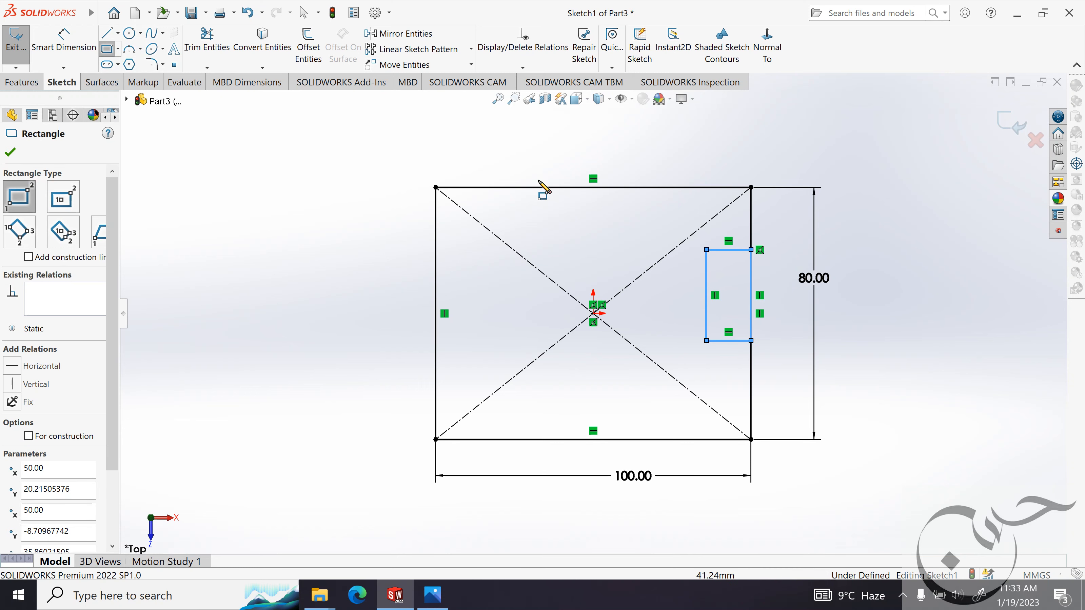
key(Escape)
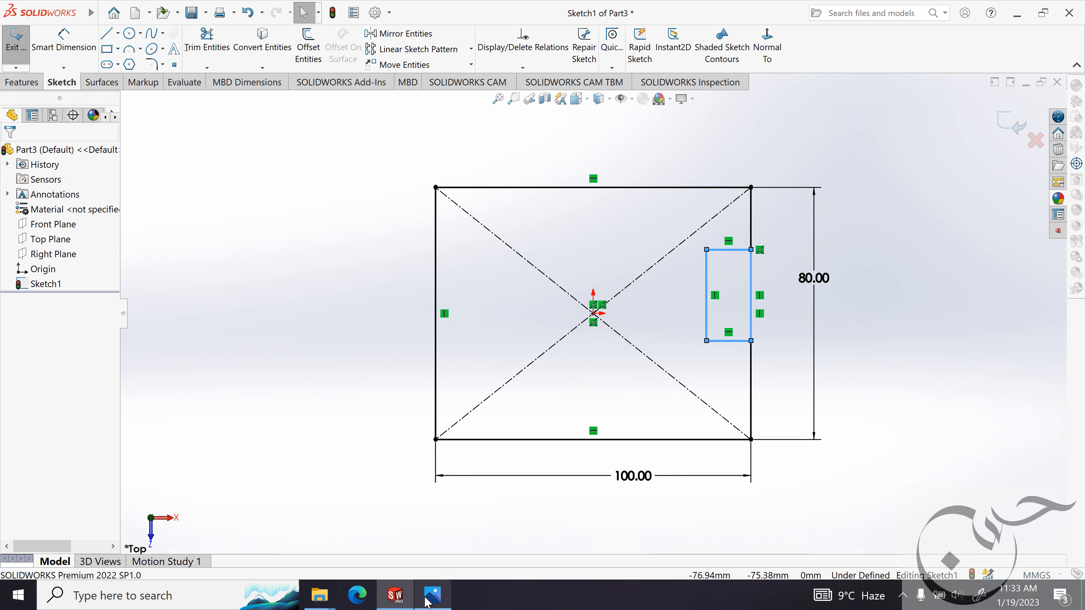
Look up the notch sizes in the reference image and dimension the notch's height as 20 mm.
click(427, 602)
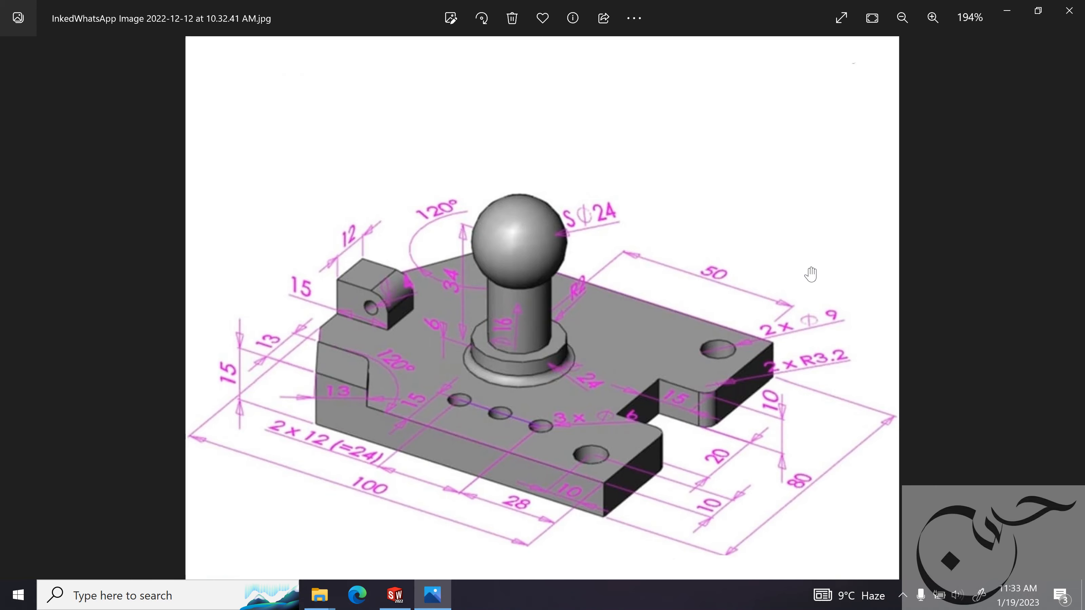
click(1007, 11)
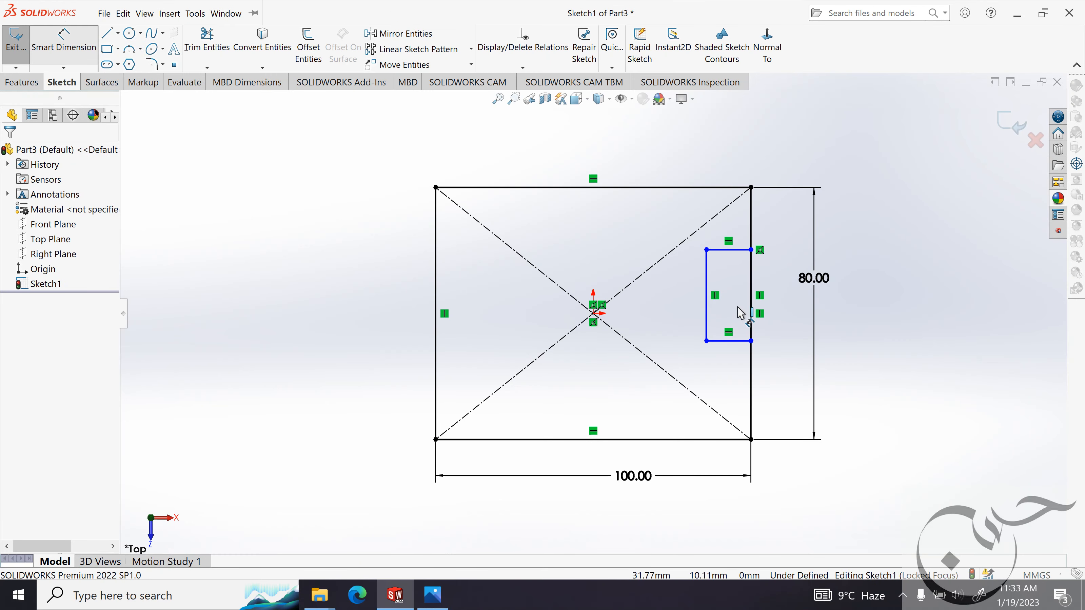
key(d)
click(705, 299)
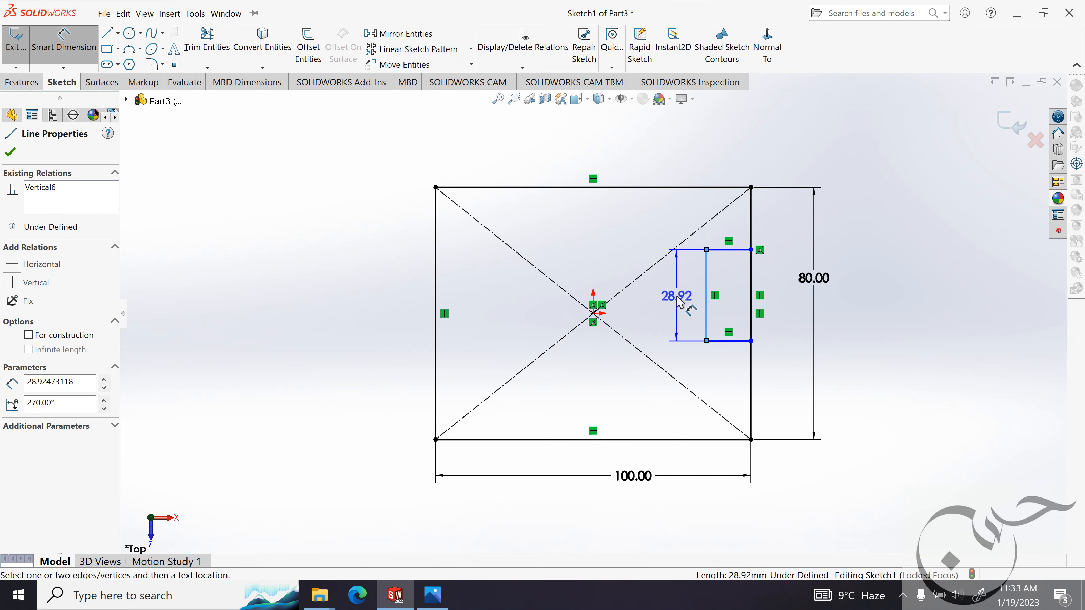
click(679, 301)
text(20)
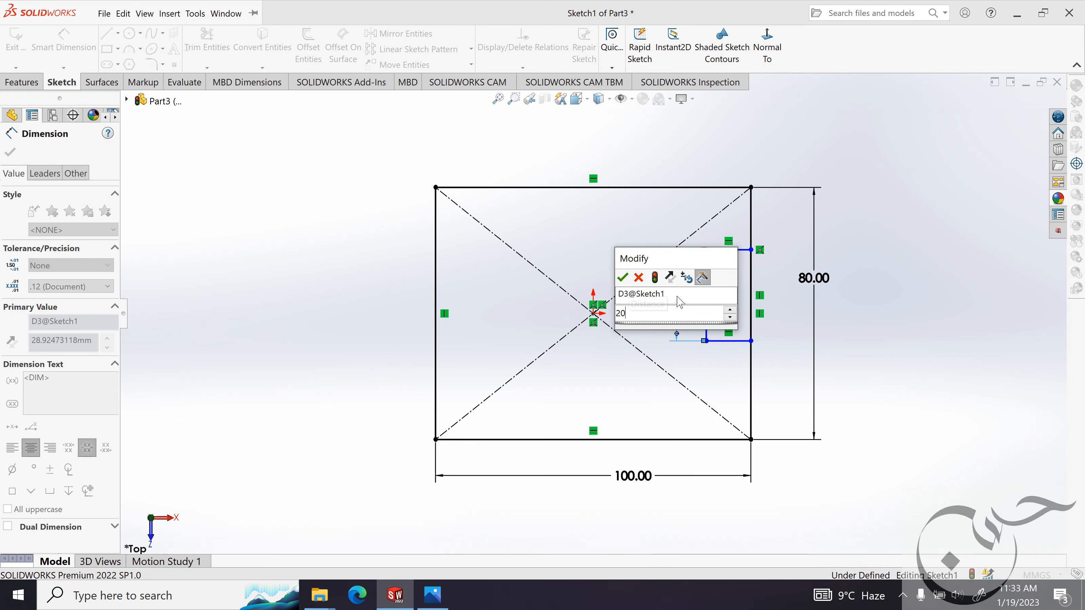
key(Return)
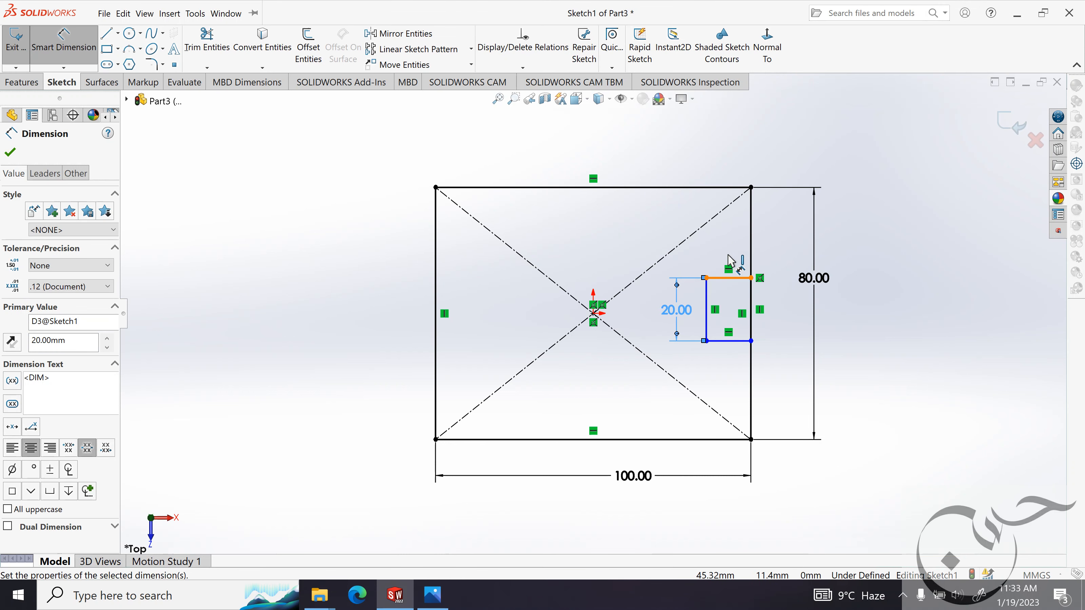
Dimension the notch's depth as 15 mm along its upper edge.
click(728, 277)
click(726, 252)
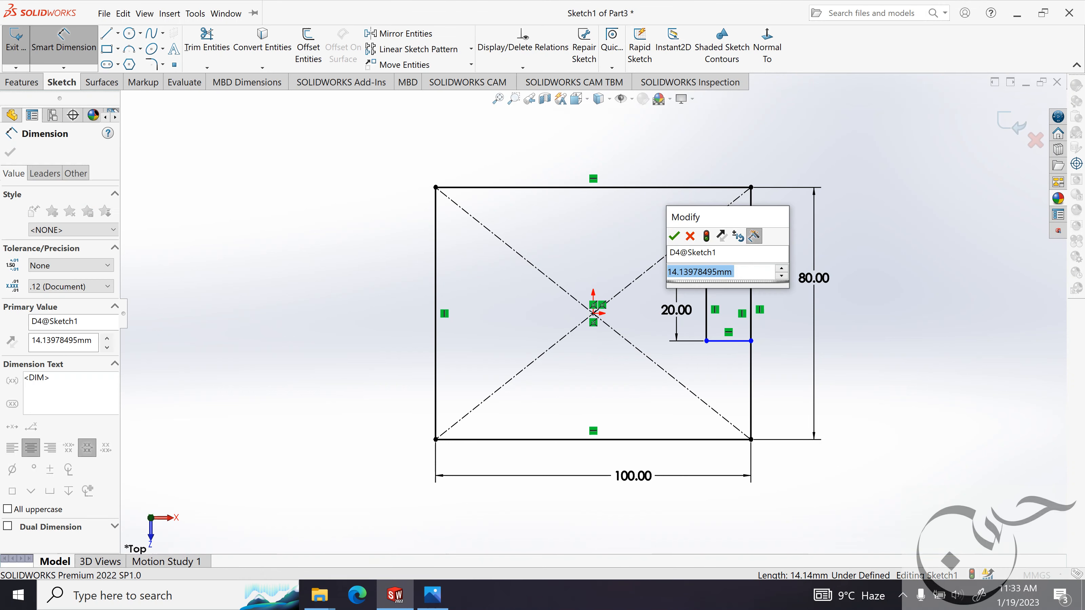
text(15mm)
key(Return)
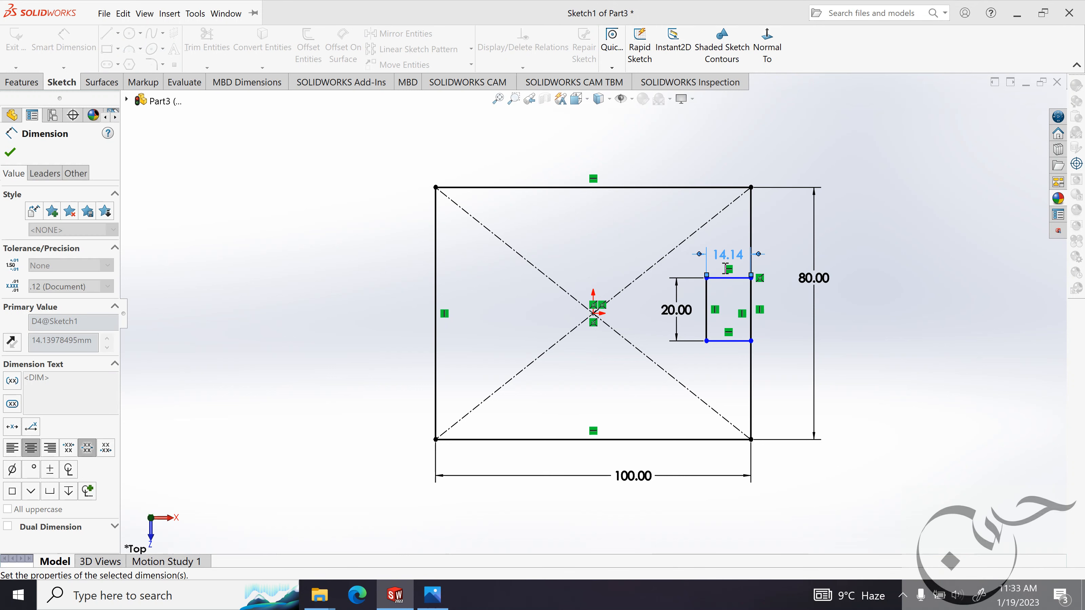
key(Escape)
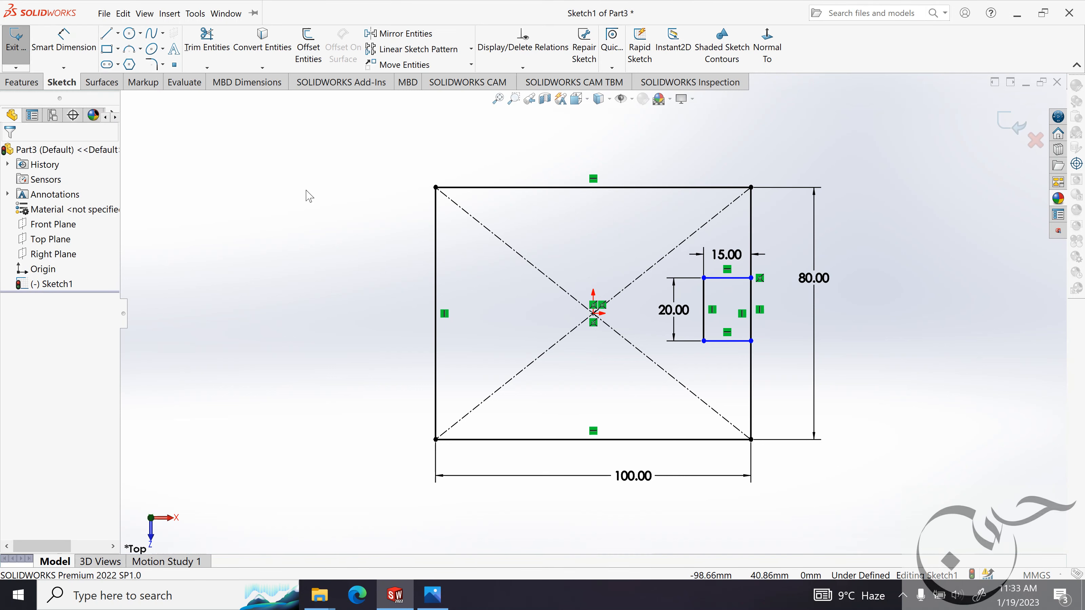
Centre the notch vertically with a horizontal relation between the midpoint of its inner edge and the plate's center point.
ctrl+middle_drag(824, 322, 800, 315)
scroll(710, 289, down, 2)
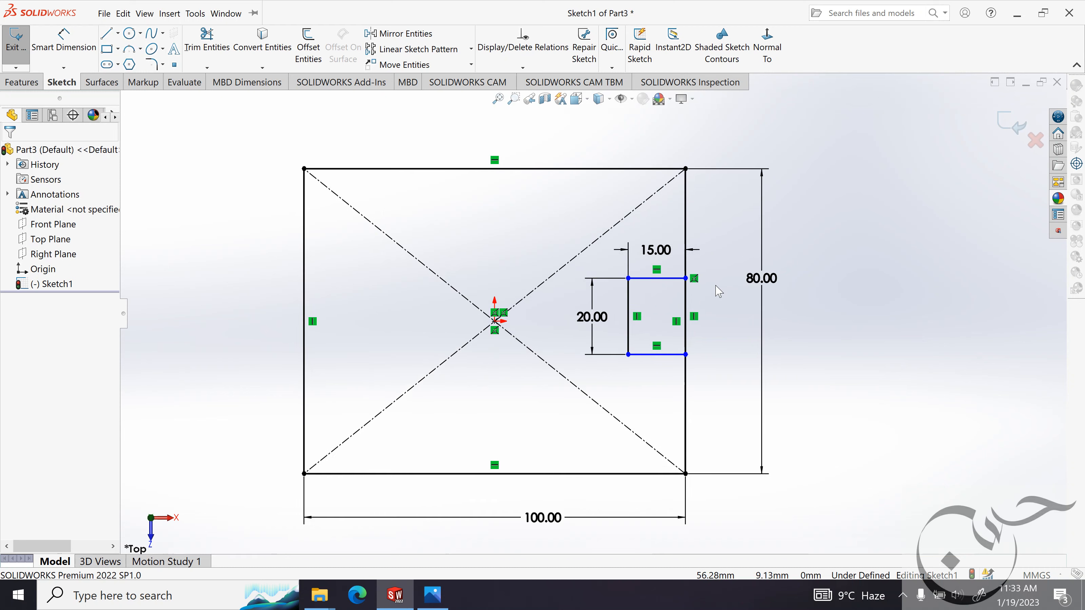
click(628, 318)
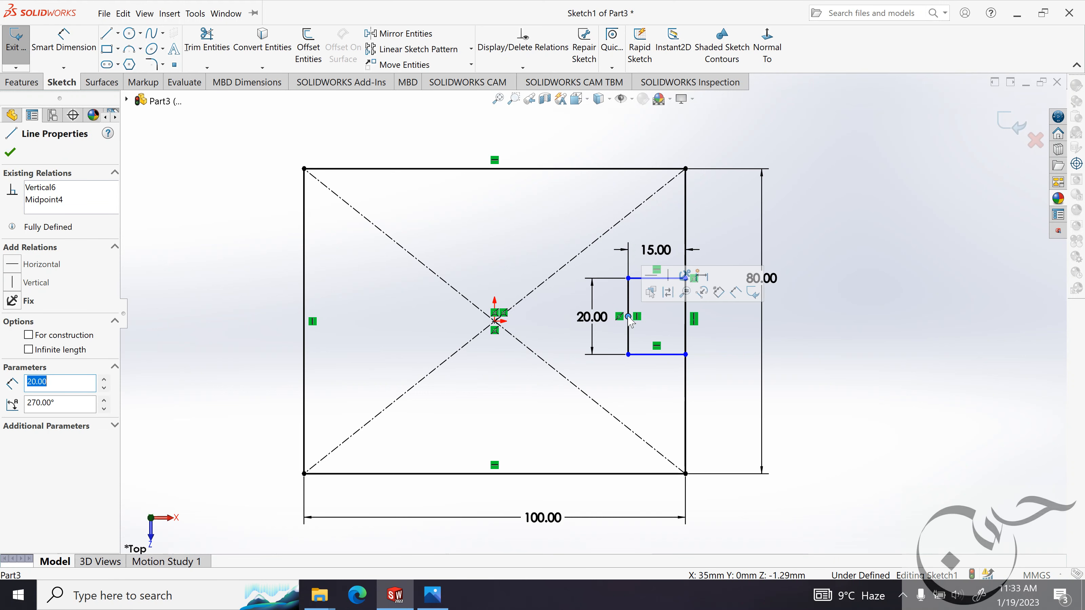
ctrl+click(495, 321)
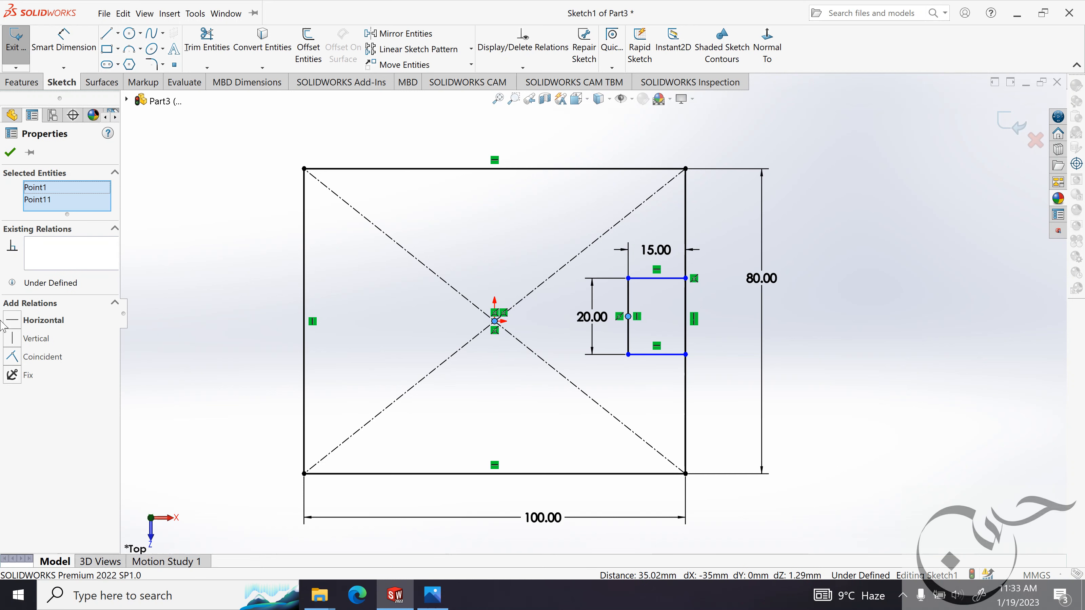
click(12, 323)
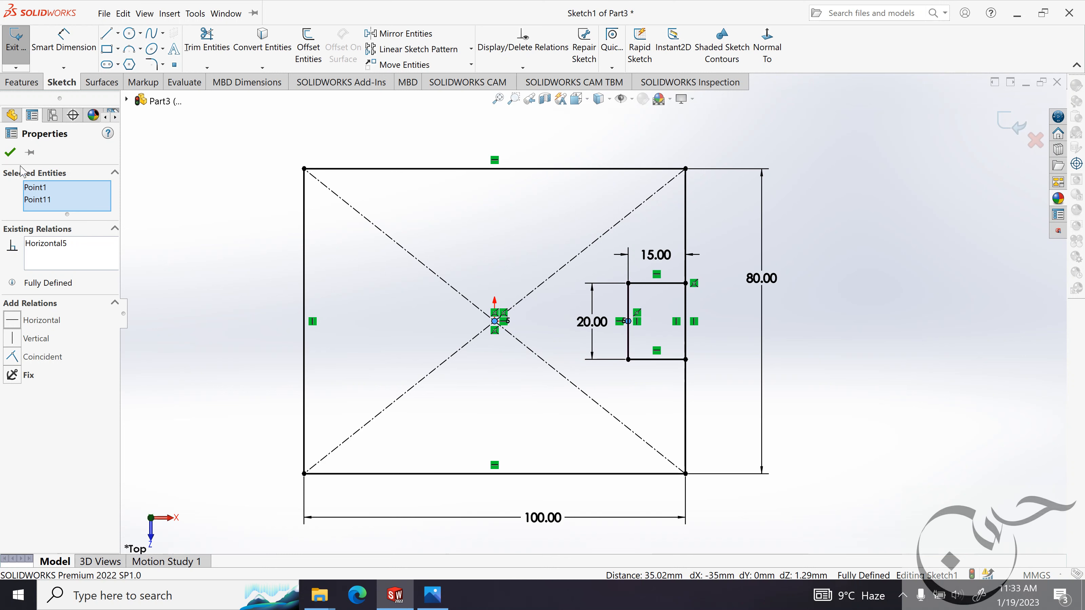
click(9, 152)
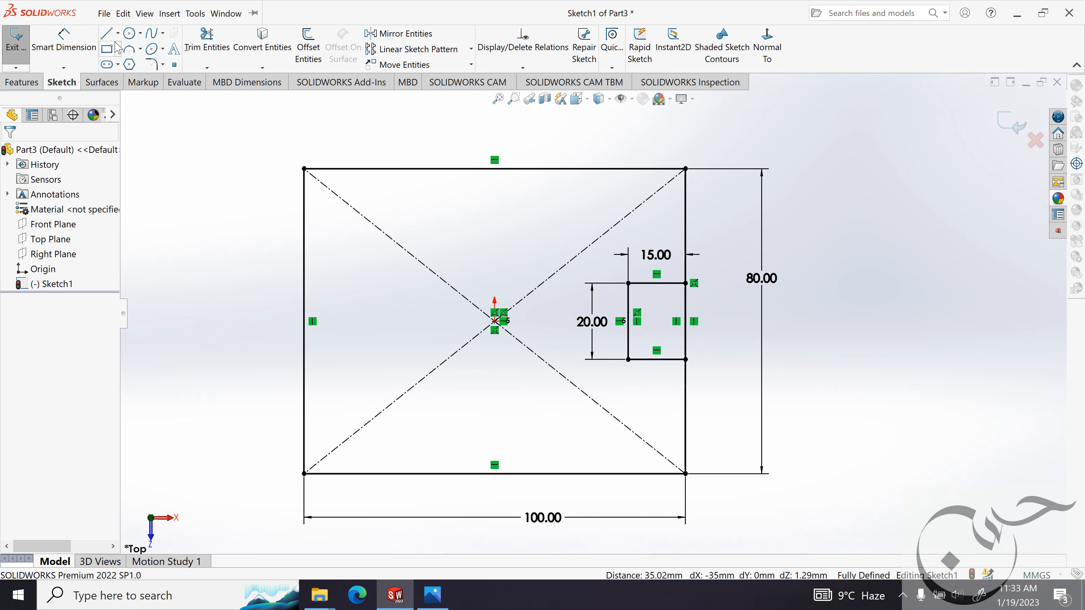
Trim the overlapping line segments across the notch opening on the plate's right edge with Trim to closest.
click(207, 43)
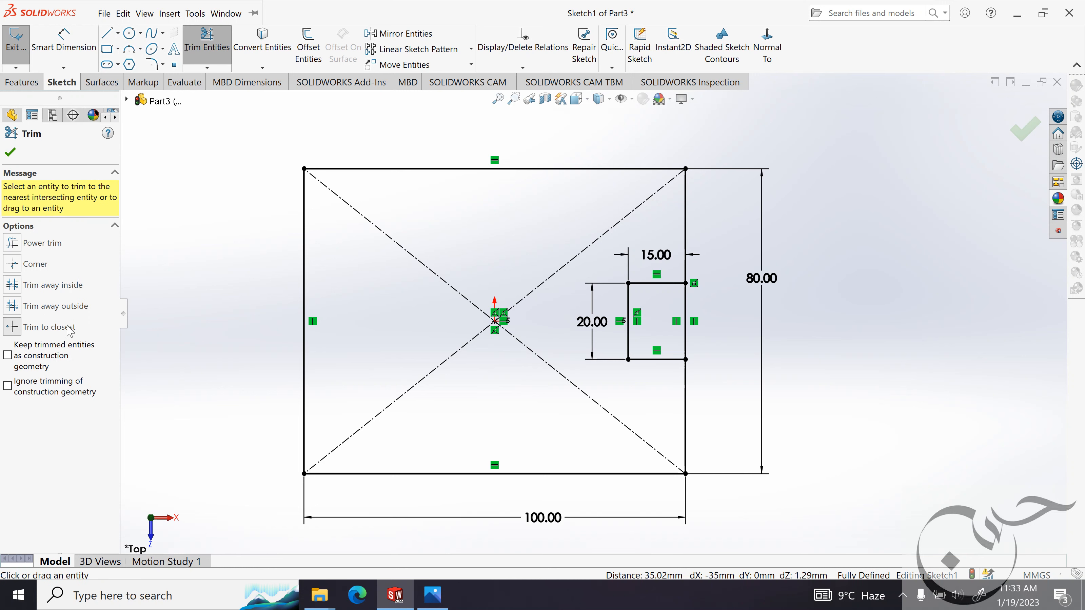
click(686, 310)
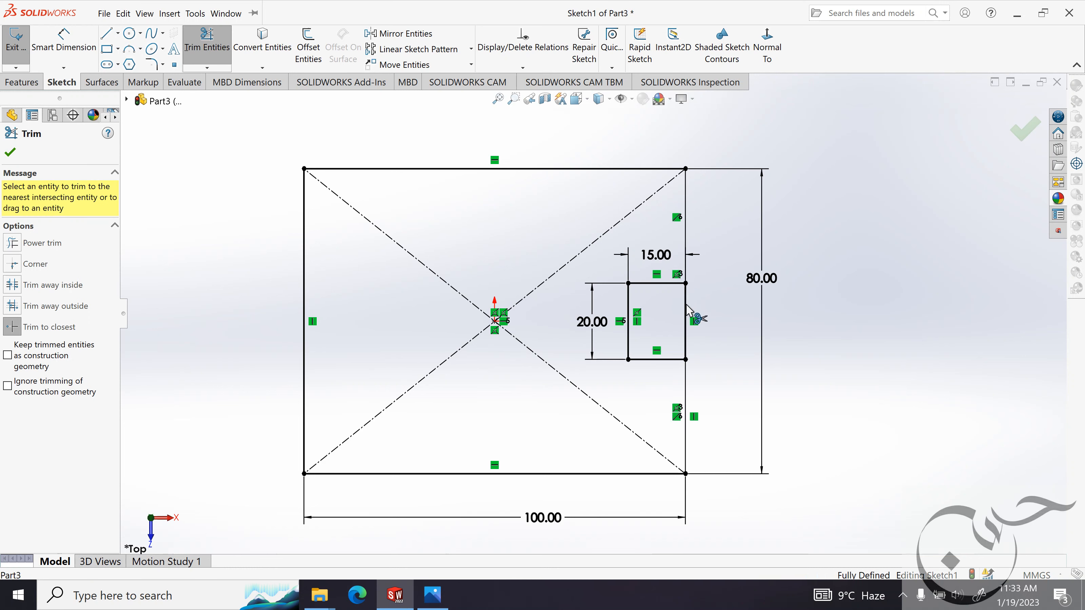
click(686, 312)
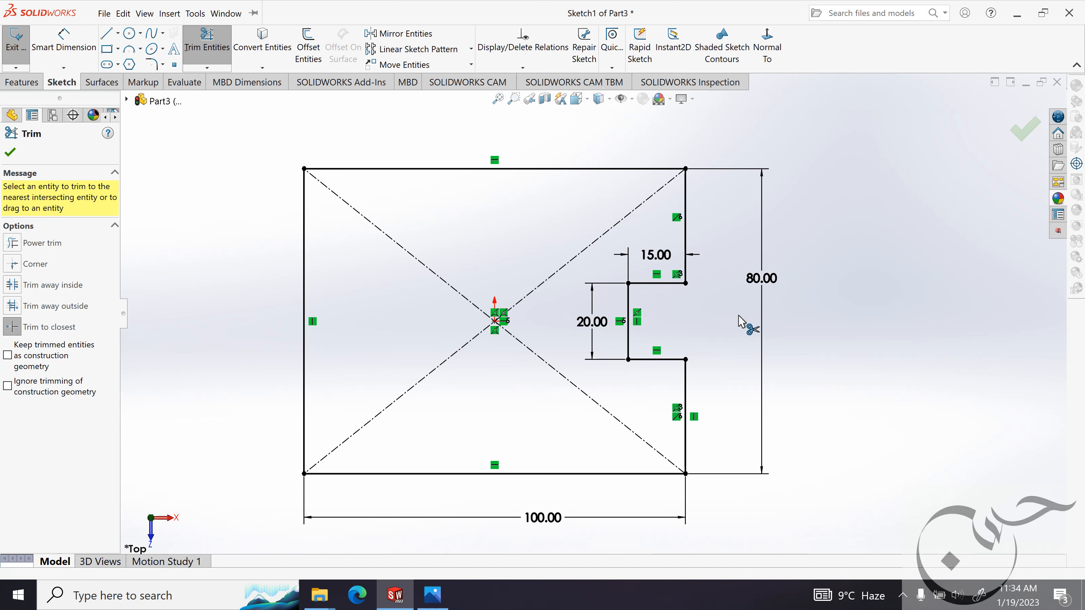
key(Escape)
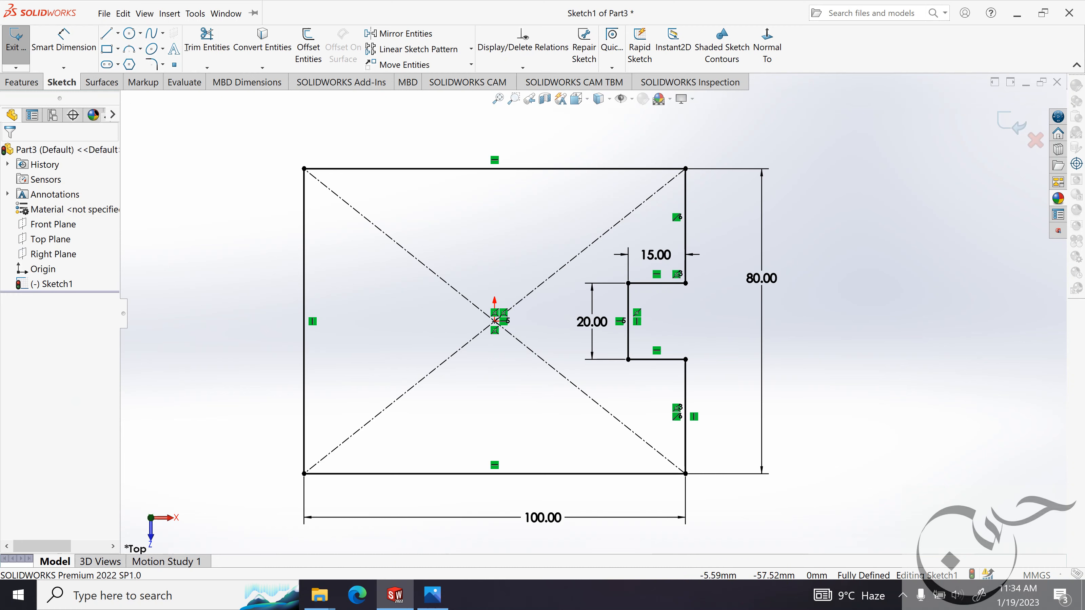
Check the corner radius in the reference image and round the notch's two outer corners with 3.2 mm sketch fillets.
click(431, 595)
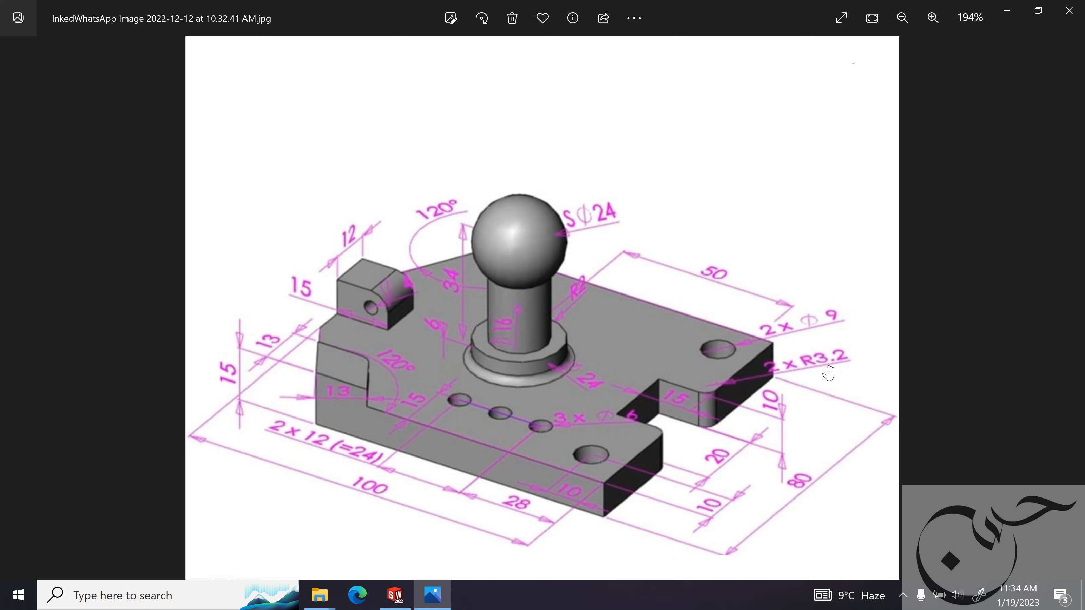
click(410, 595)
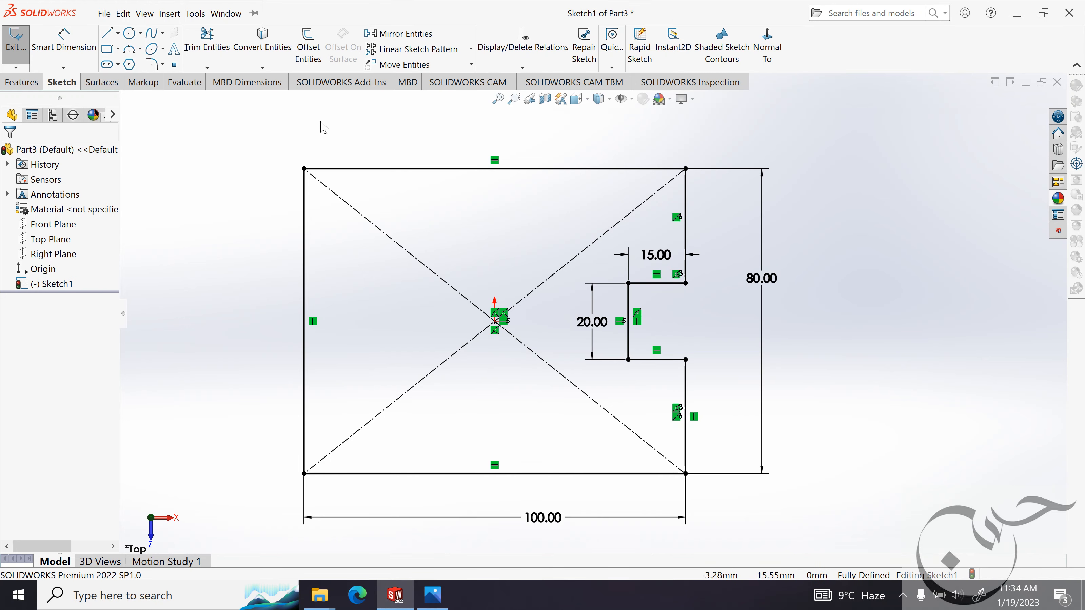
click(155, 65)
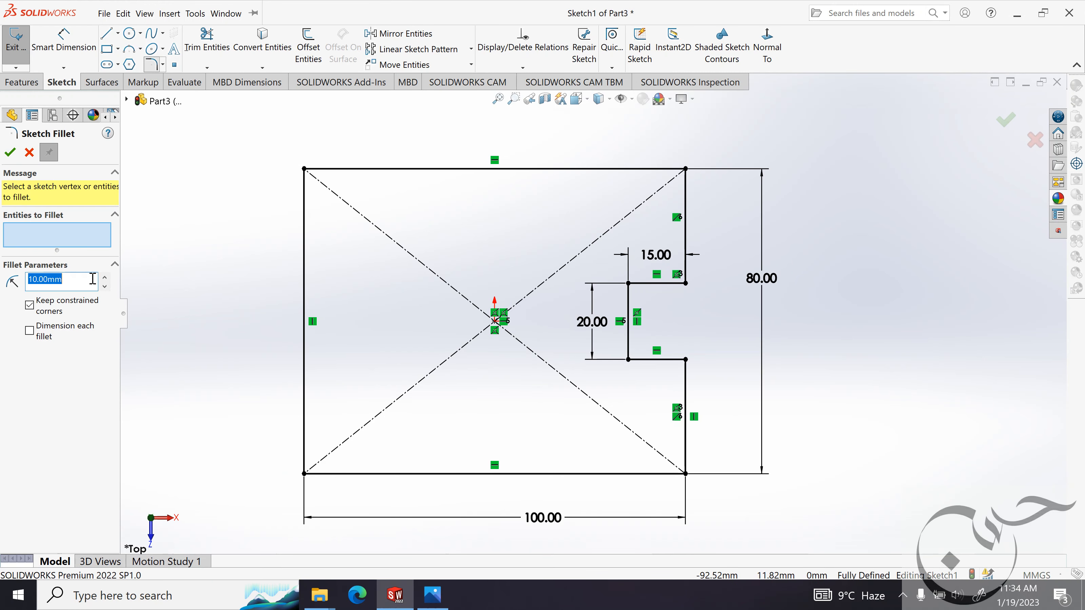
text(3.2mm)
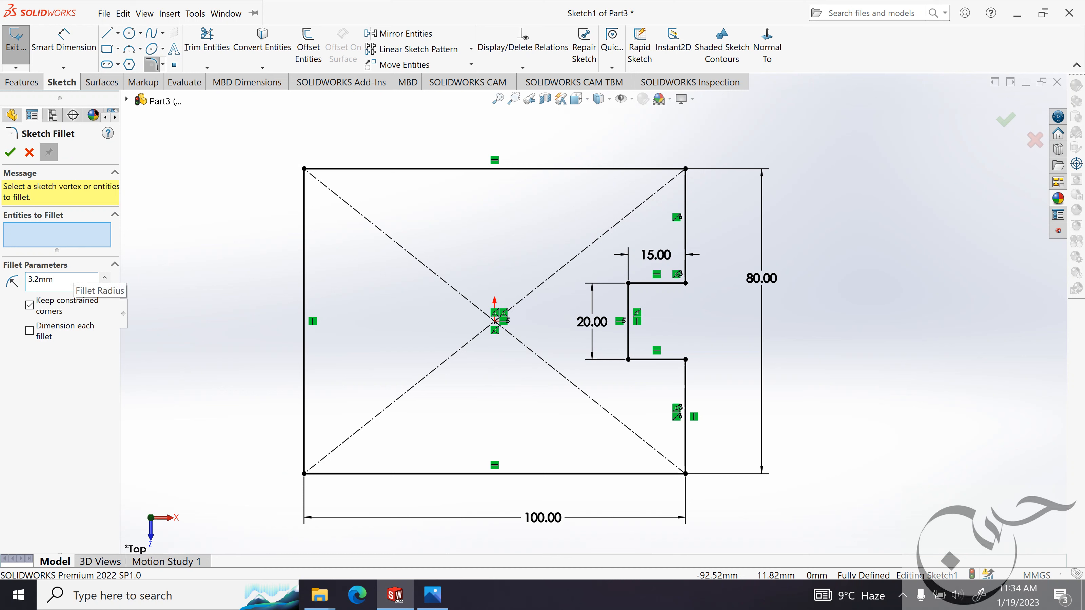
key(Return)
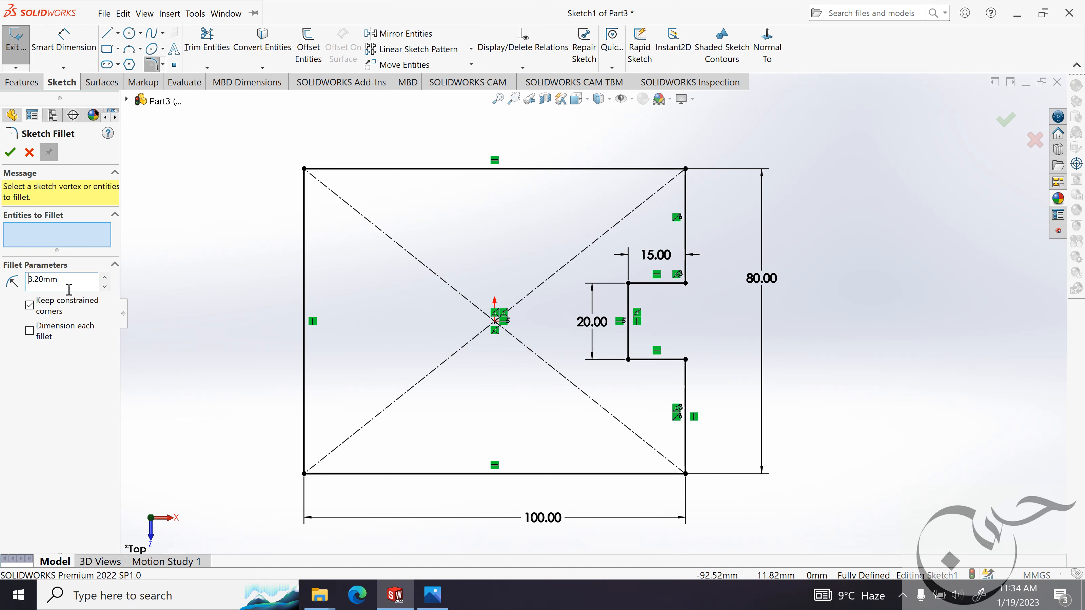
click(685, 283)
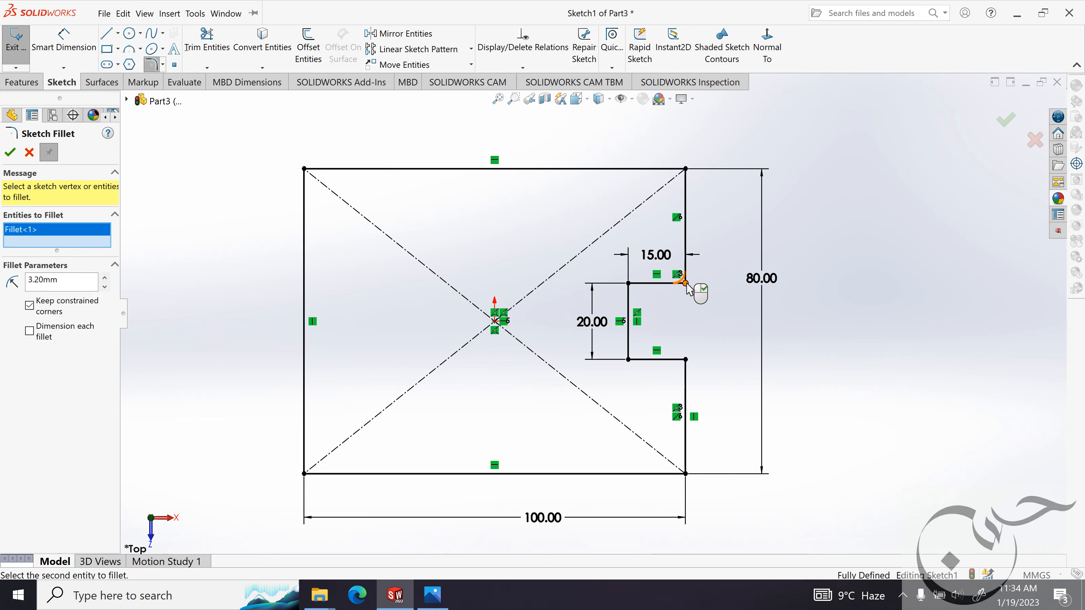
click(687, 362)
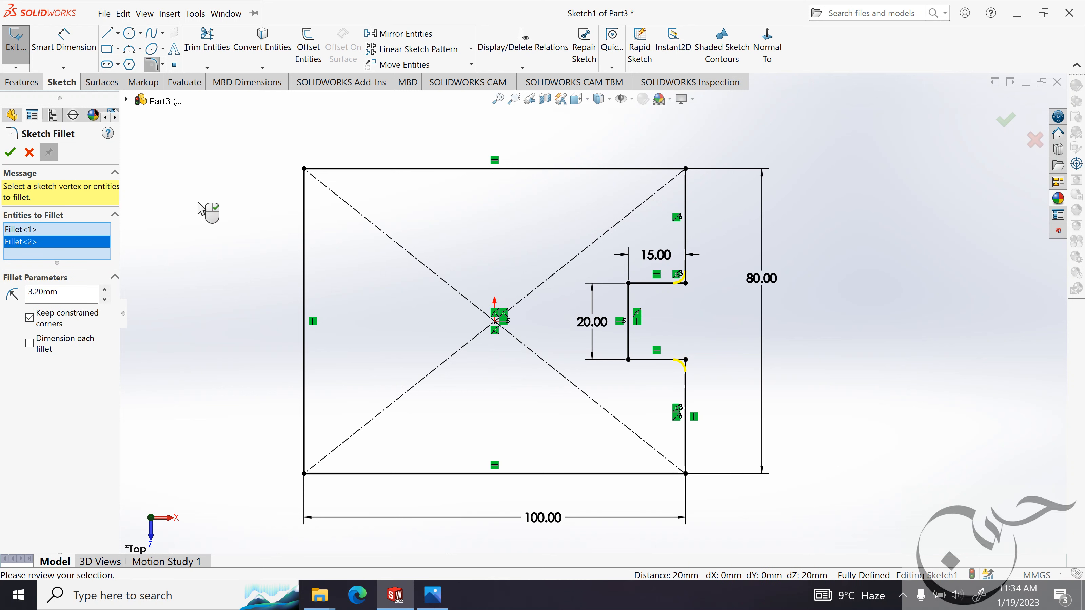
click(10, 152)
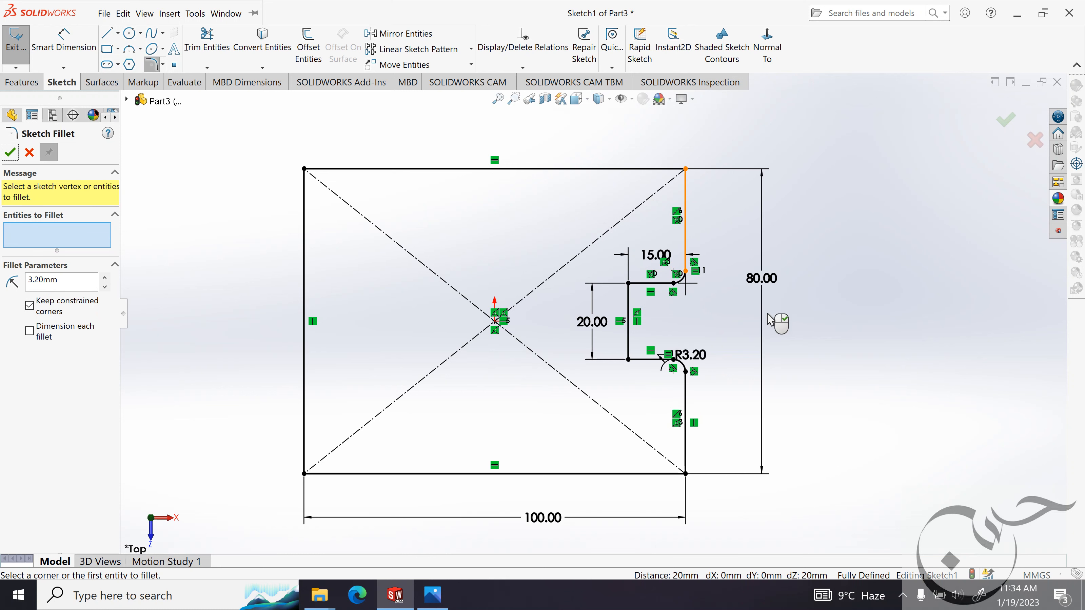
key(Escape)
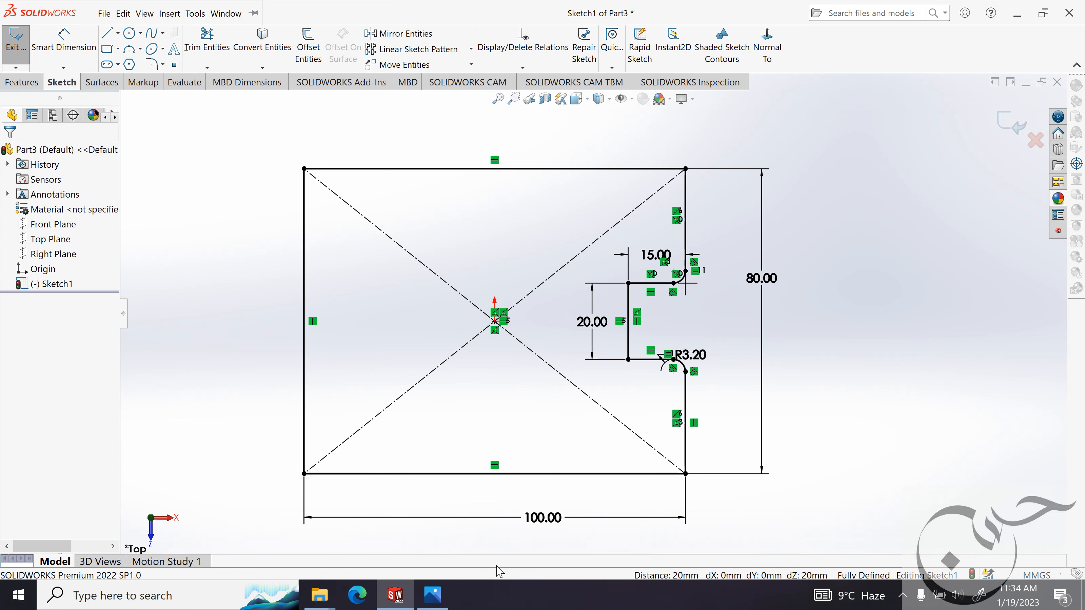
Check the holes in the reference image and sketch circles of about 5.4 mm and 9.1 mm radius near the plate's upper-right and lower-right corners.
click(433, 596)
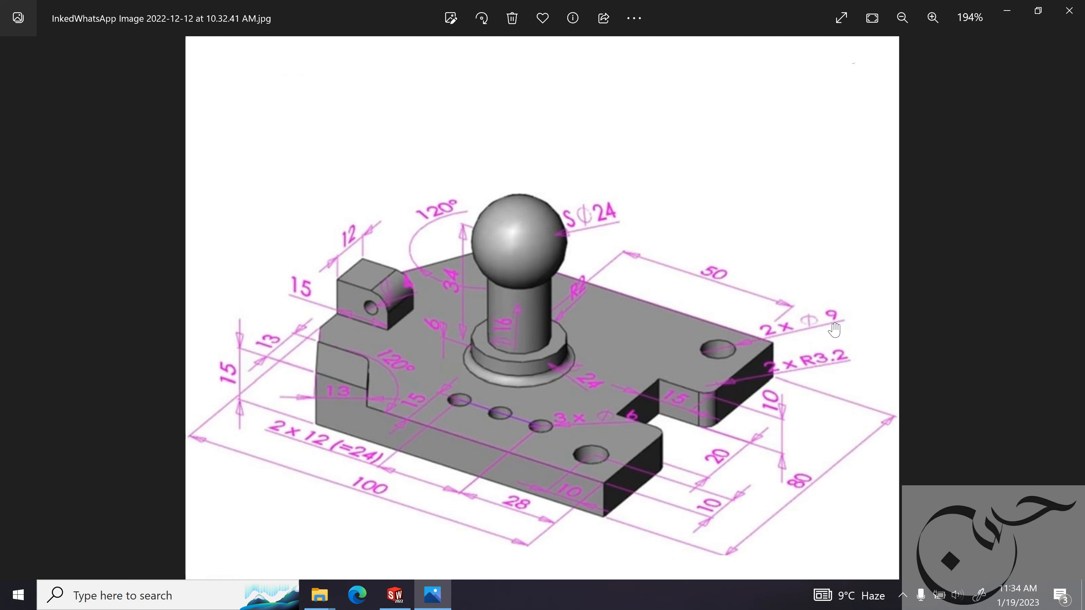
click(1006, 11)
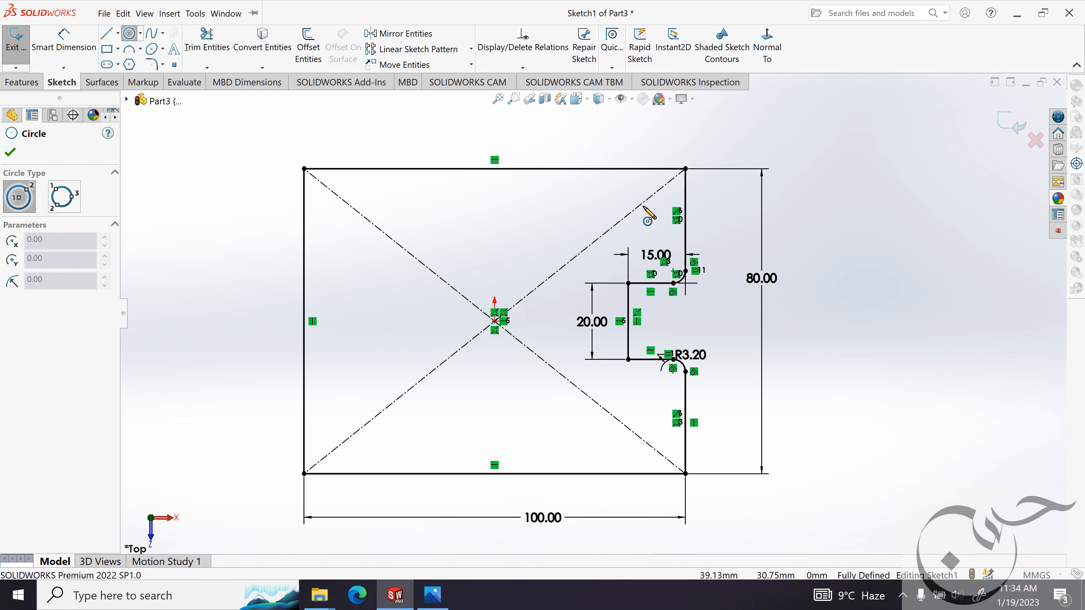
drag(641, 210, 656, 195)
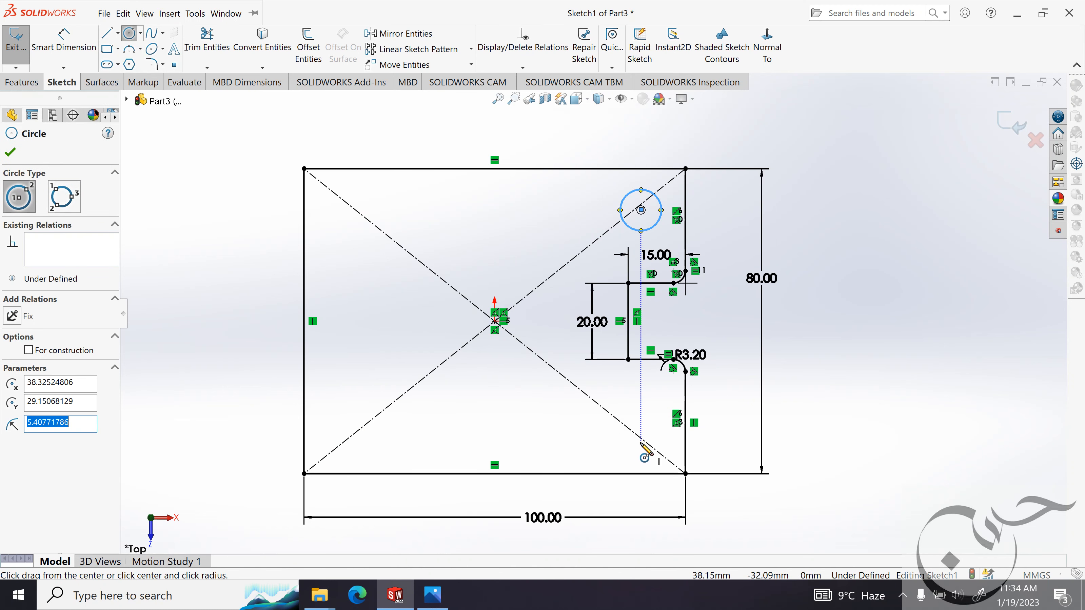
drag(637, 442, 652, 410)
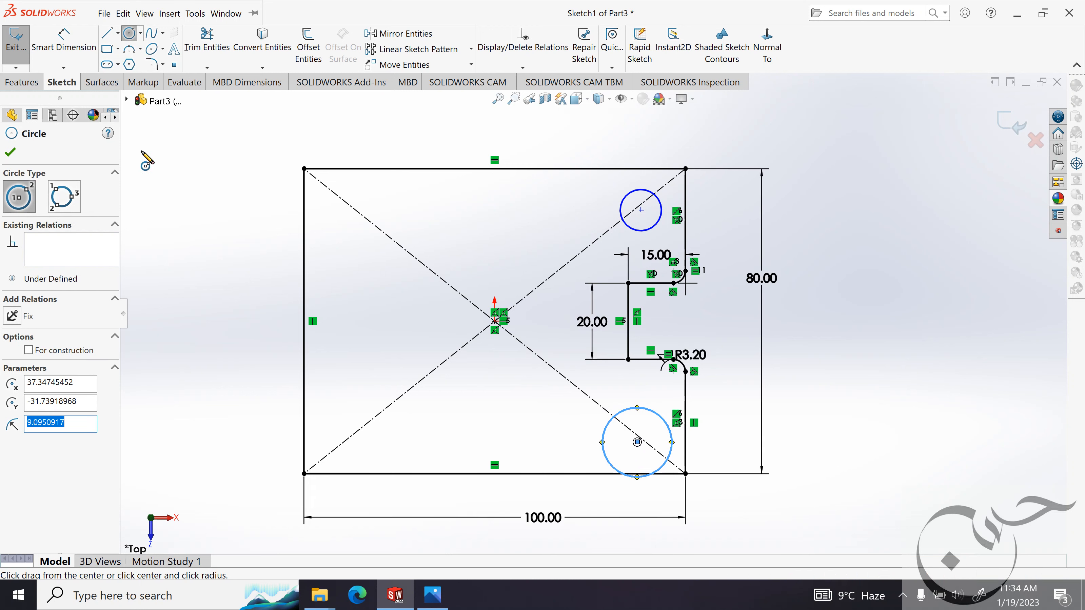
click(12, 153)
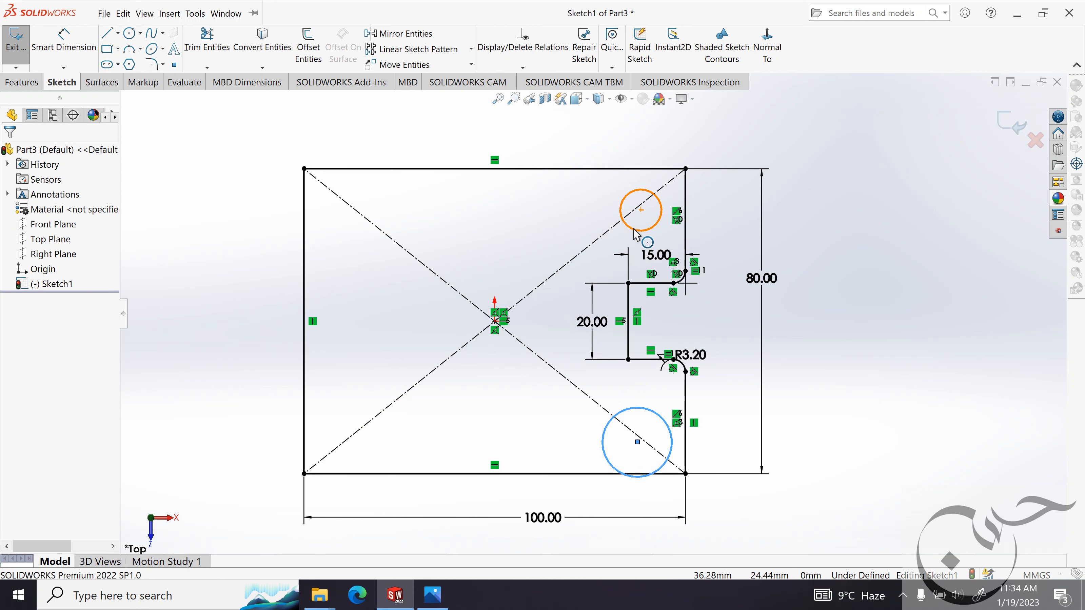
Apply an Equal relation between the two corner circles.
click(622, 219)
ctrl+click(659, 417)
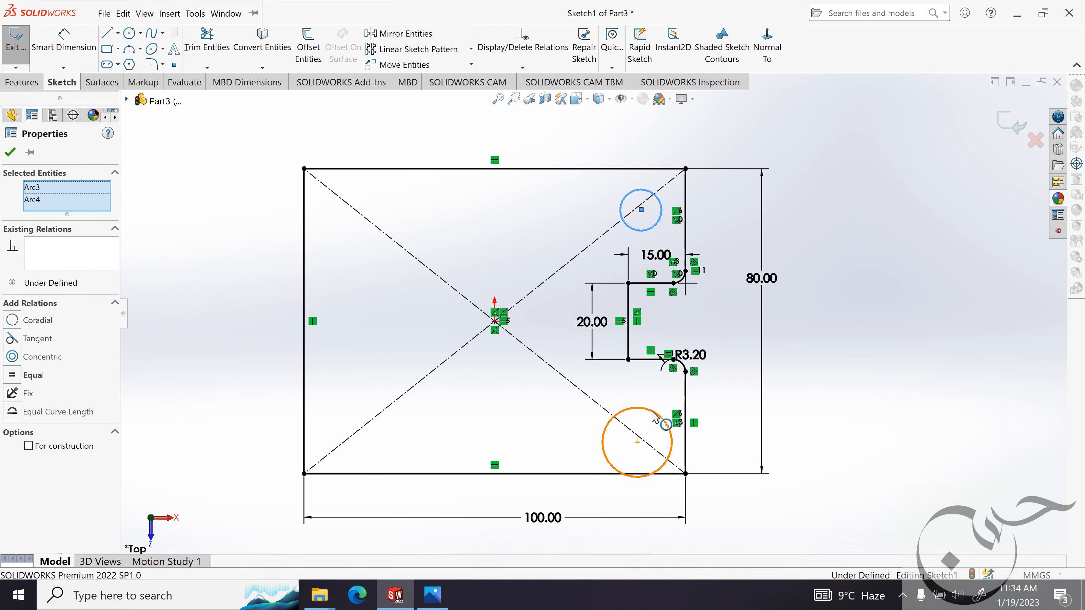
click(13, 375)
click(10, 152)
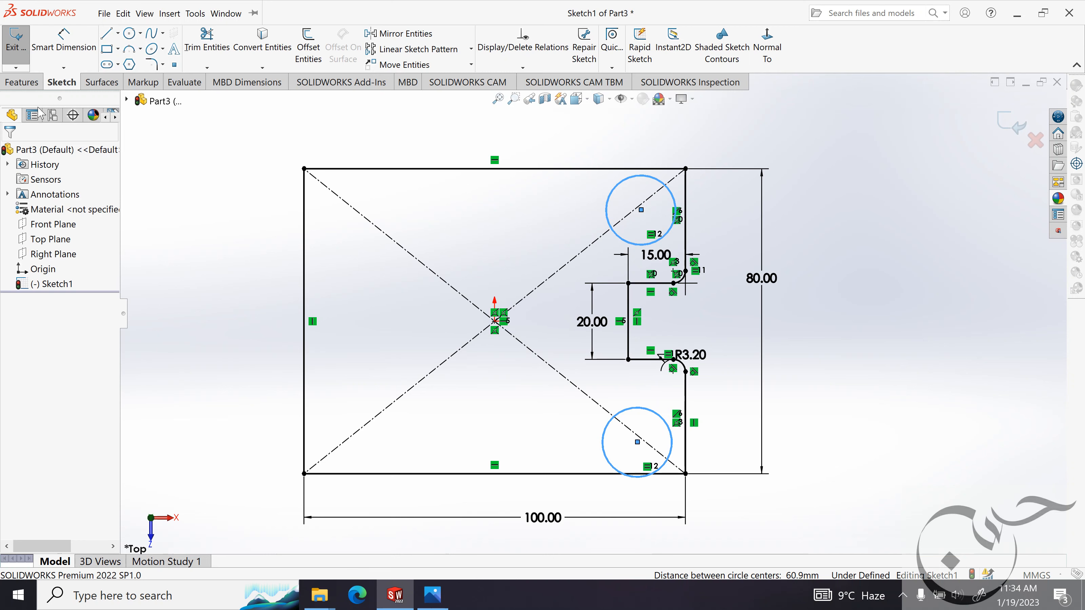
Look up the hole offsets in the reference image and dimension the lower circle's center 10 mm horizontally from the plate's lower-right corner.
click(433, 596)
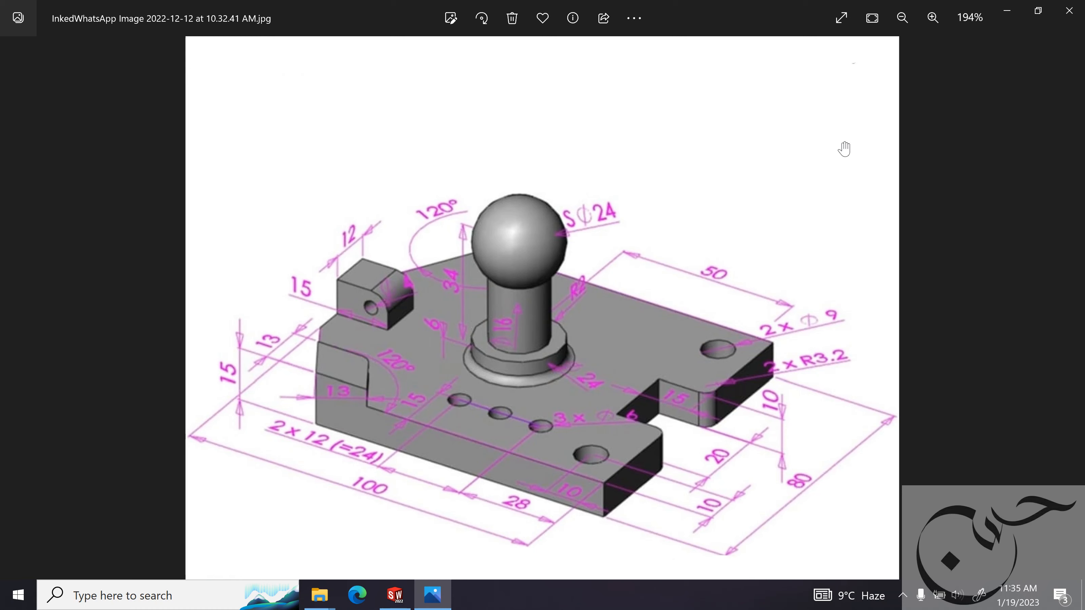
click(1007, 15)
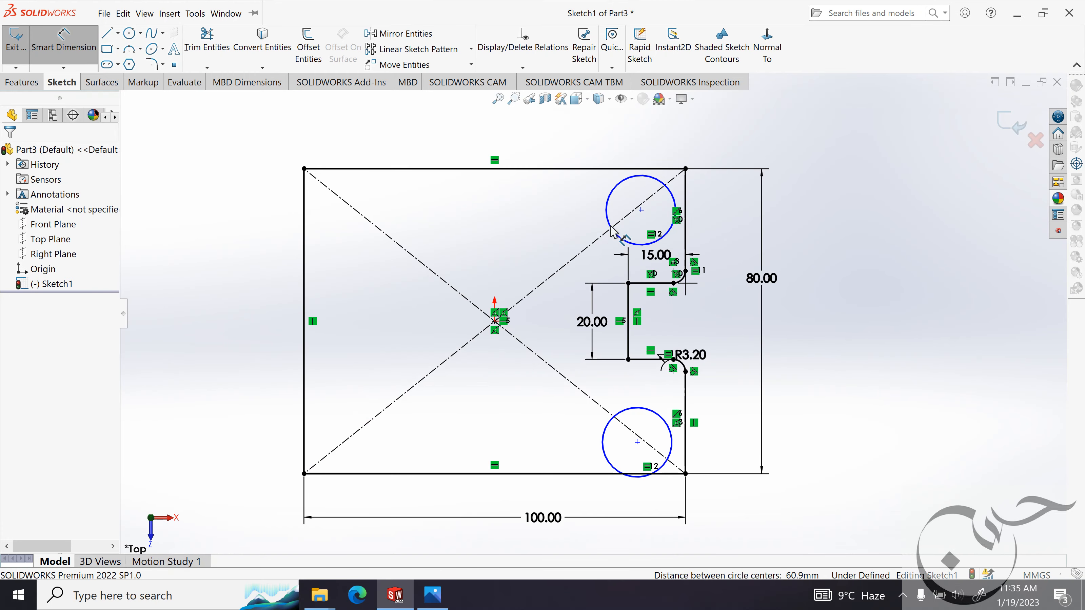
click(638, 442)
click(685, 473)
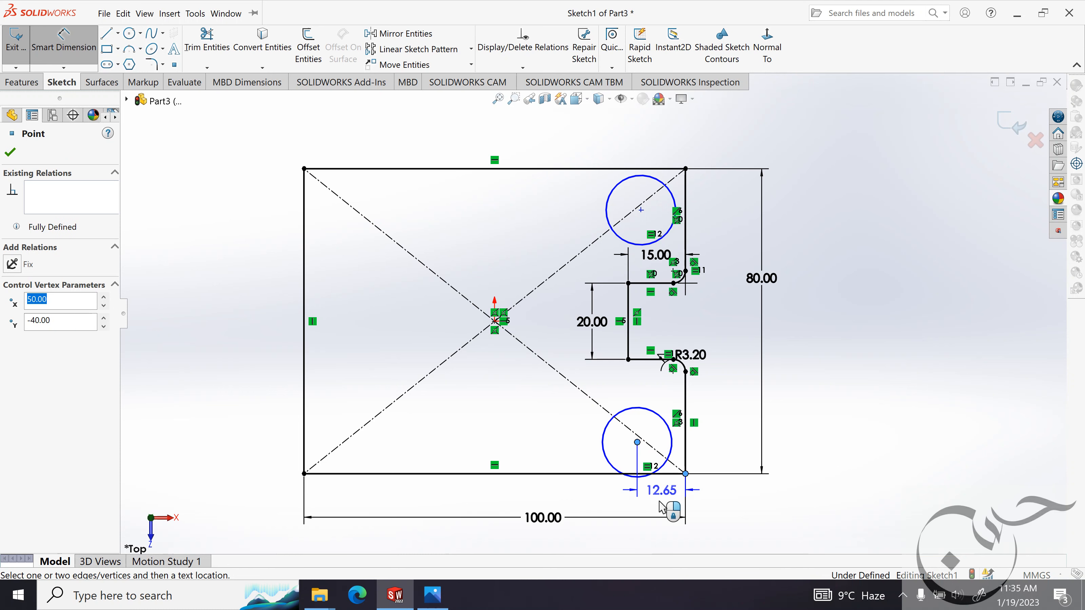
click(665, 508)
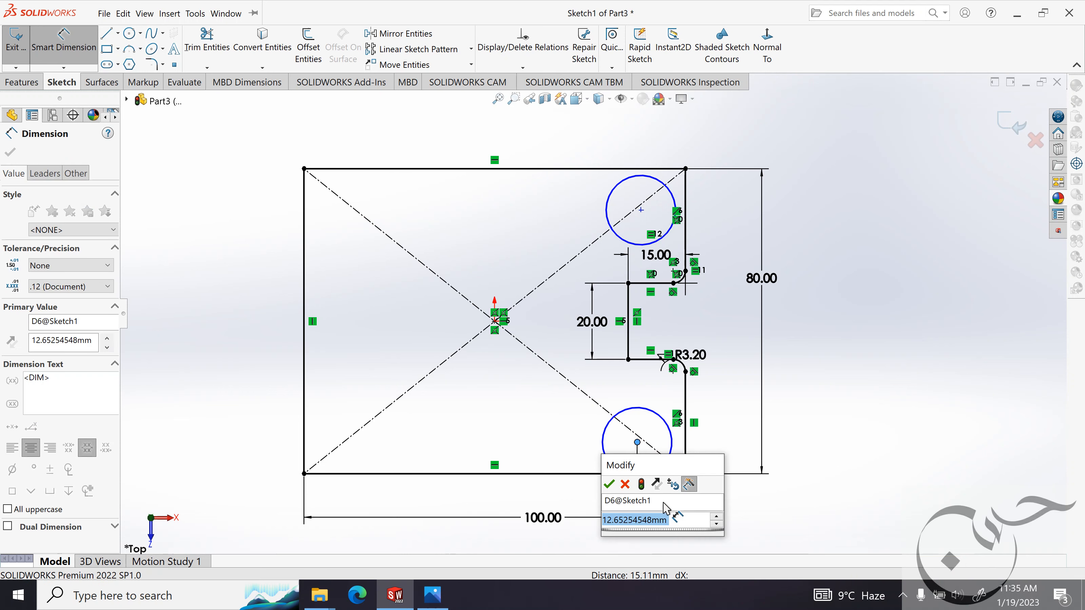
text(10mm)
key(Return)
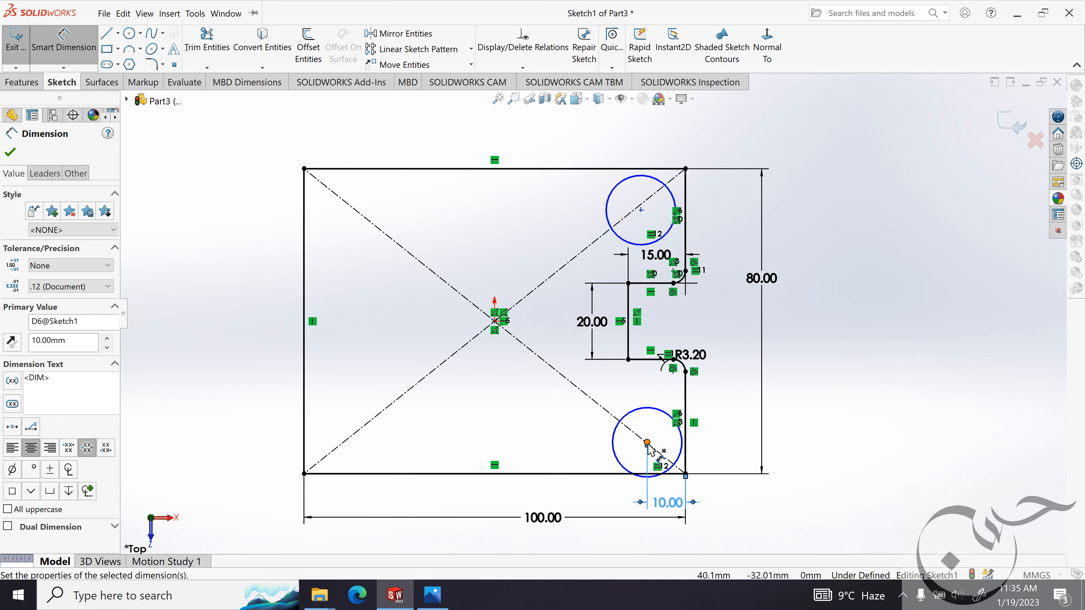
Dimension the lower circle's center 10 mm vertically from the plate's lower-right corner.
click(647, 443)
click(686, 474)
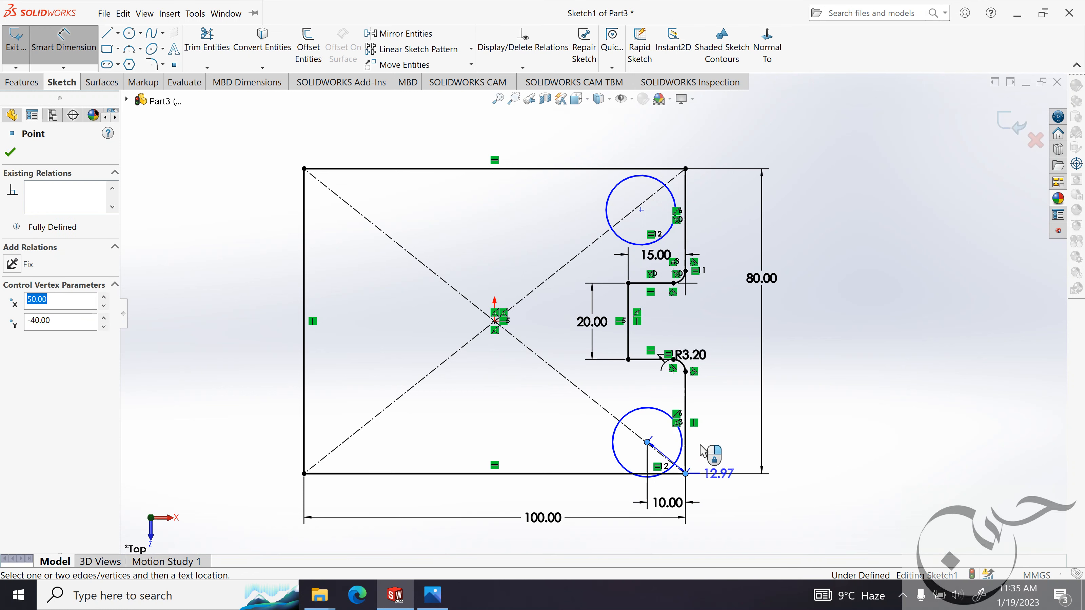
click(719, 462)
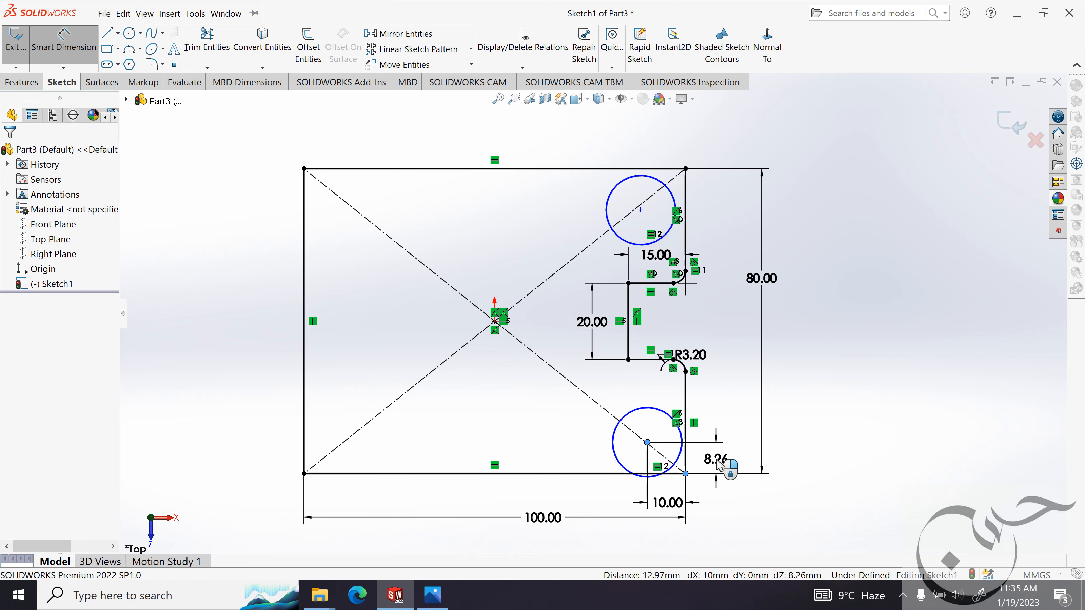
text(10mm)
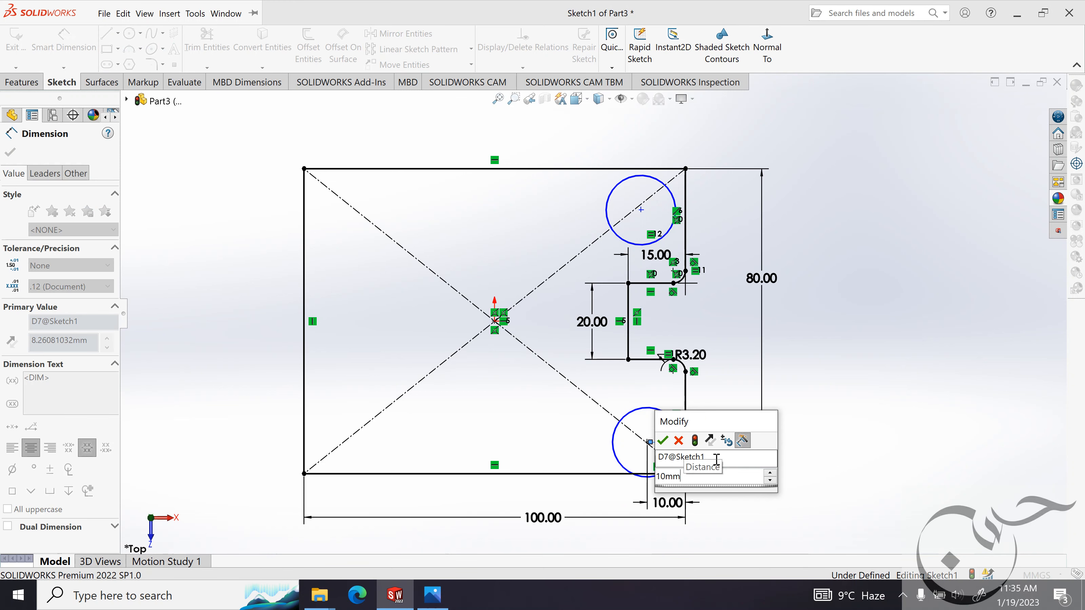
key(Return)
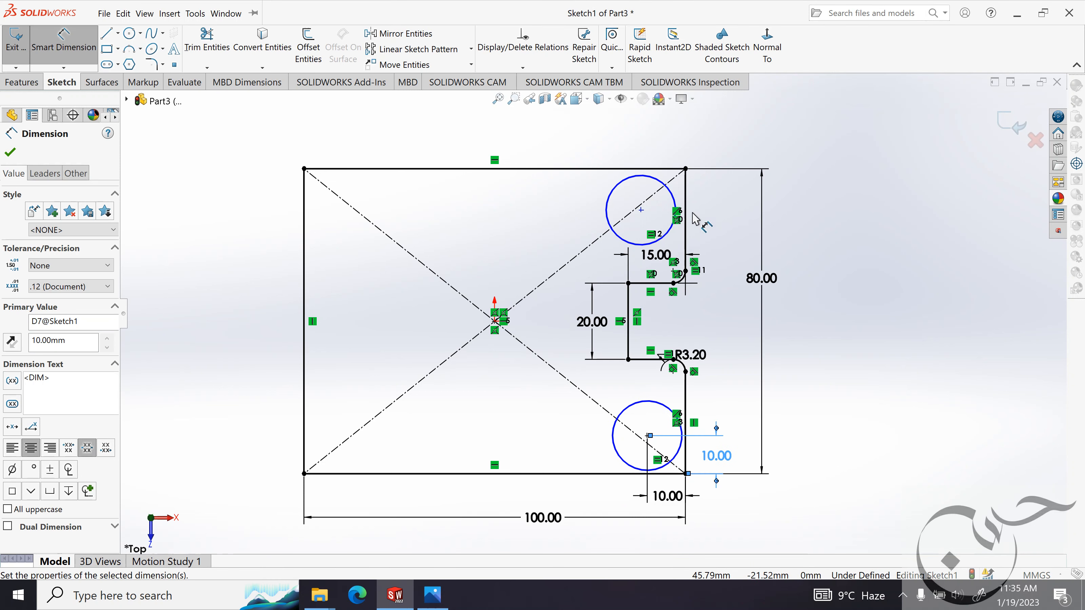
Dimension the upper circle's center 10 mm vertically from the plate's upper-right corner.
click(641, 210)
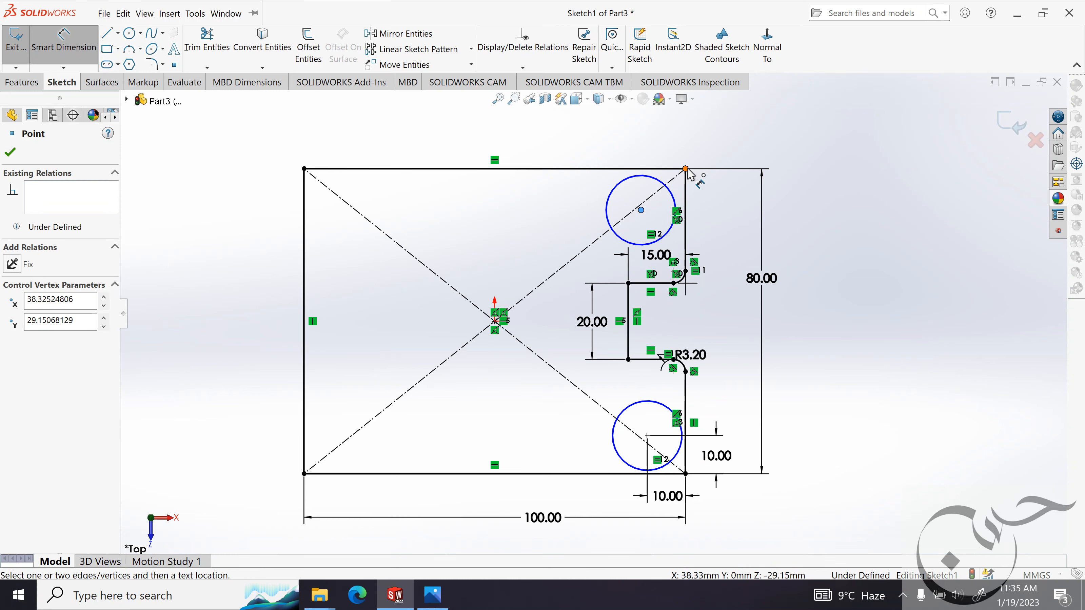
click(685, 169)
double_click(705, 197)
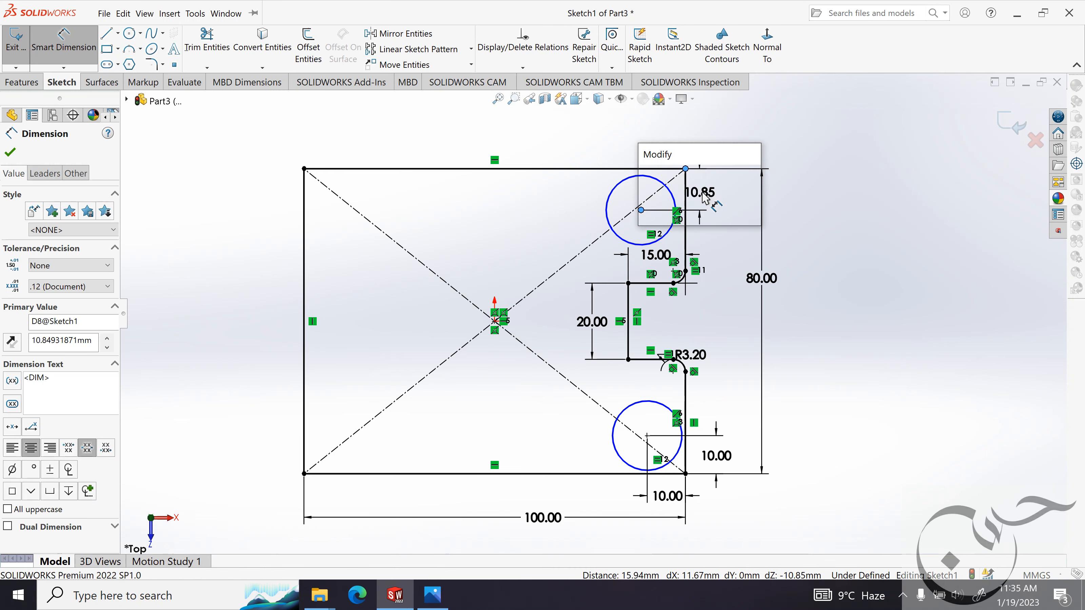
text(10mm)
key(Return)
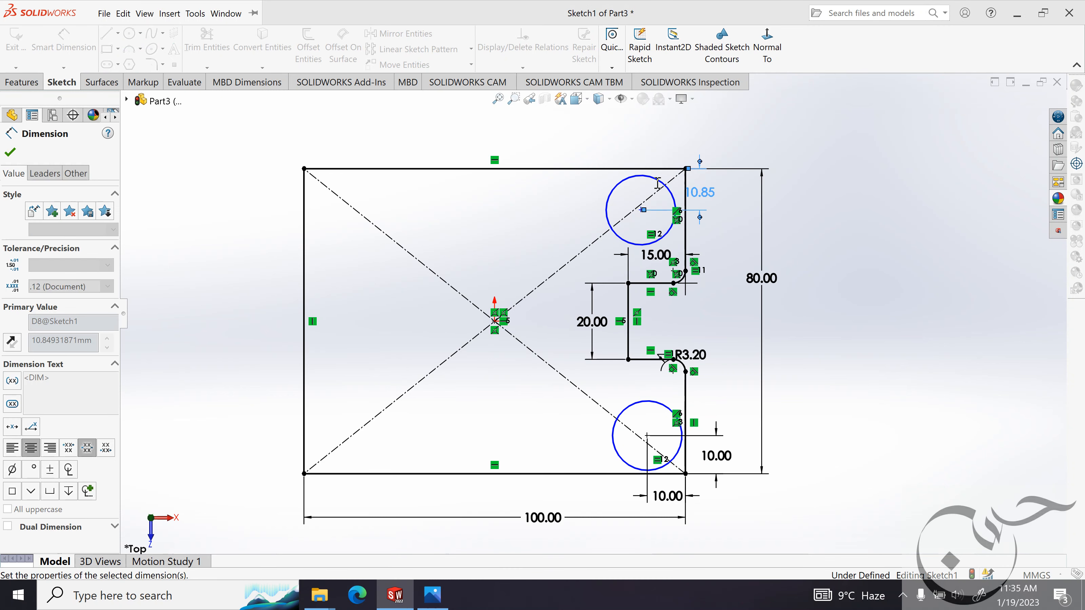
Dimension the upper circle's center 10 mm horizontally from the plate's upper-right corner.
click(641, 207)
click(686, 169)
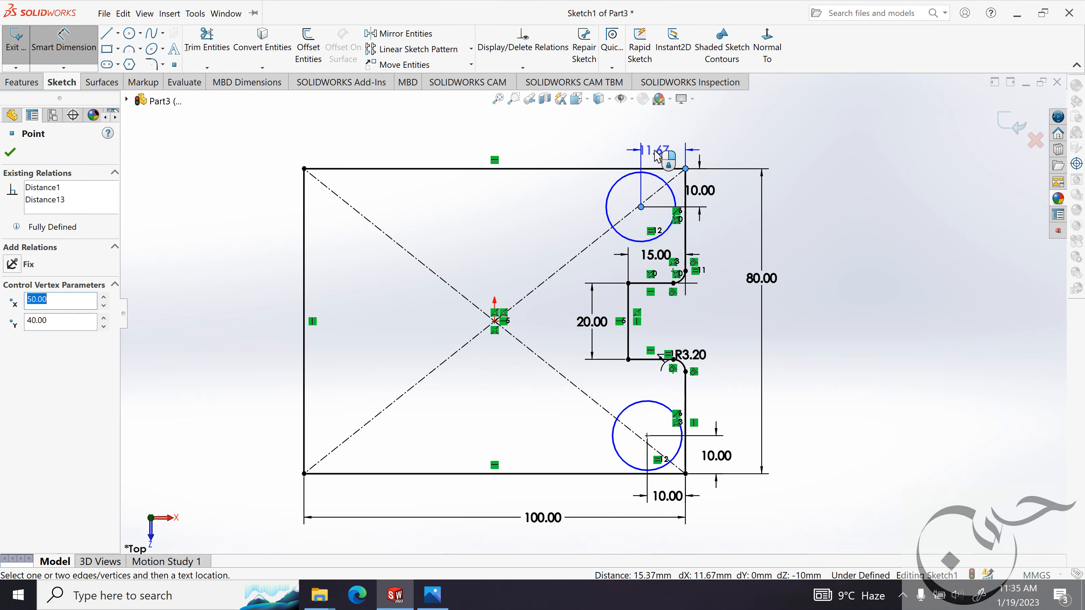
click(662, 154)
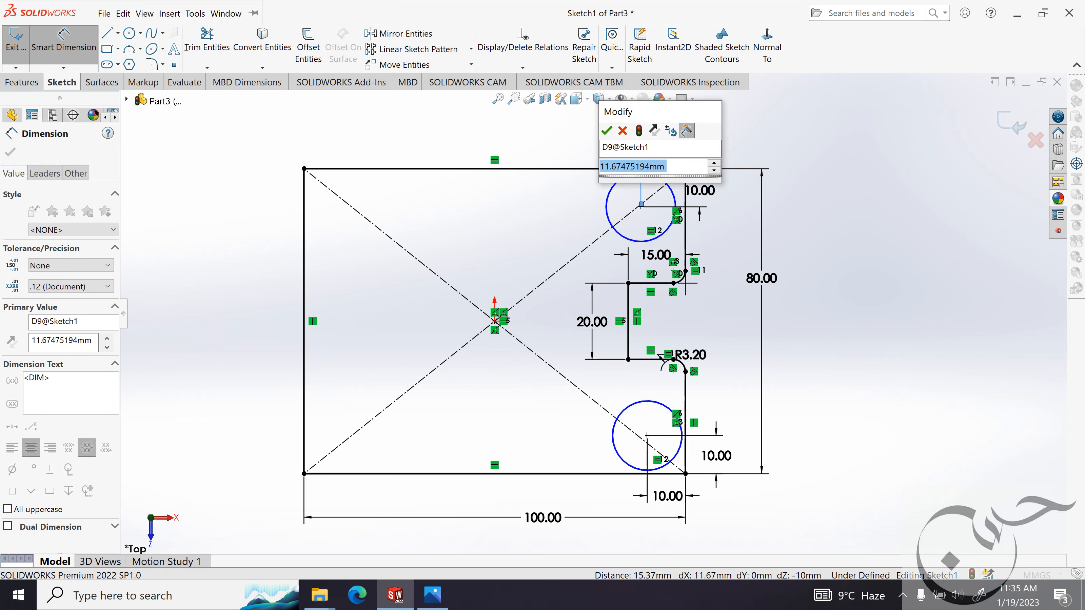
text(10)
key(Return)
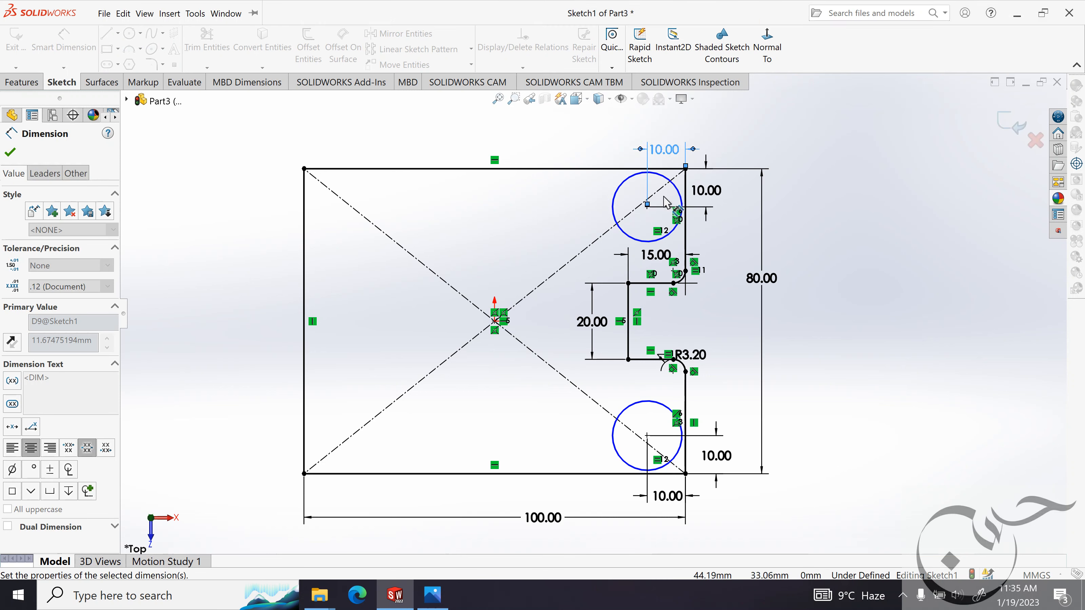
Dimension the upper circle's diameter as 9 mm and check the reference image again.
click(608, 185)
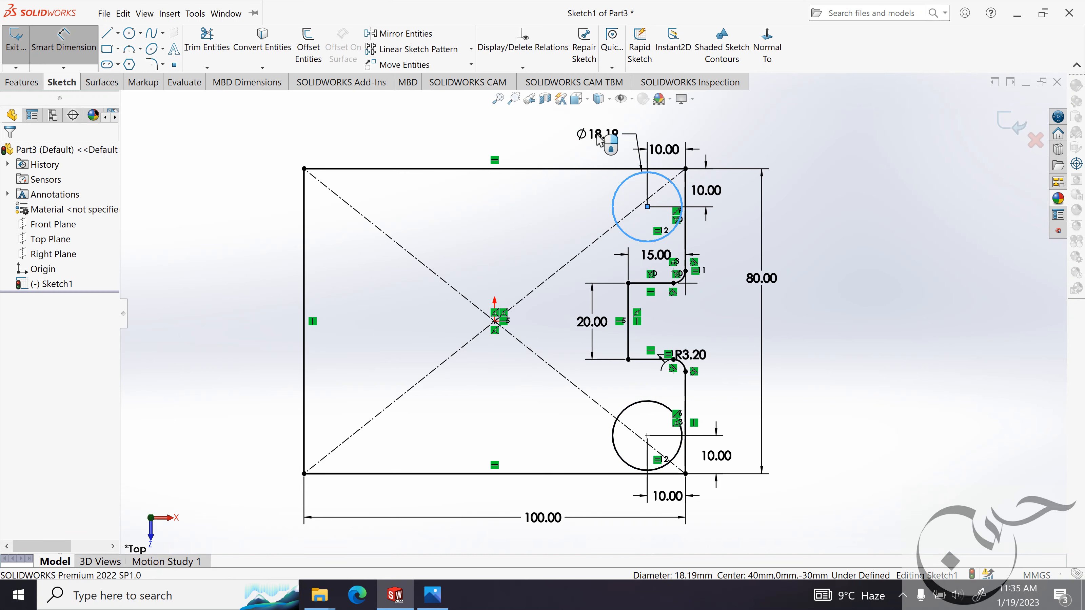
click(601, 140)
text(9mm)
key(Return)
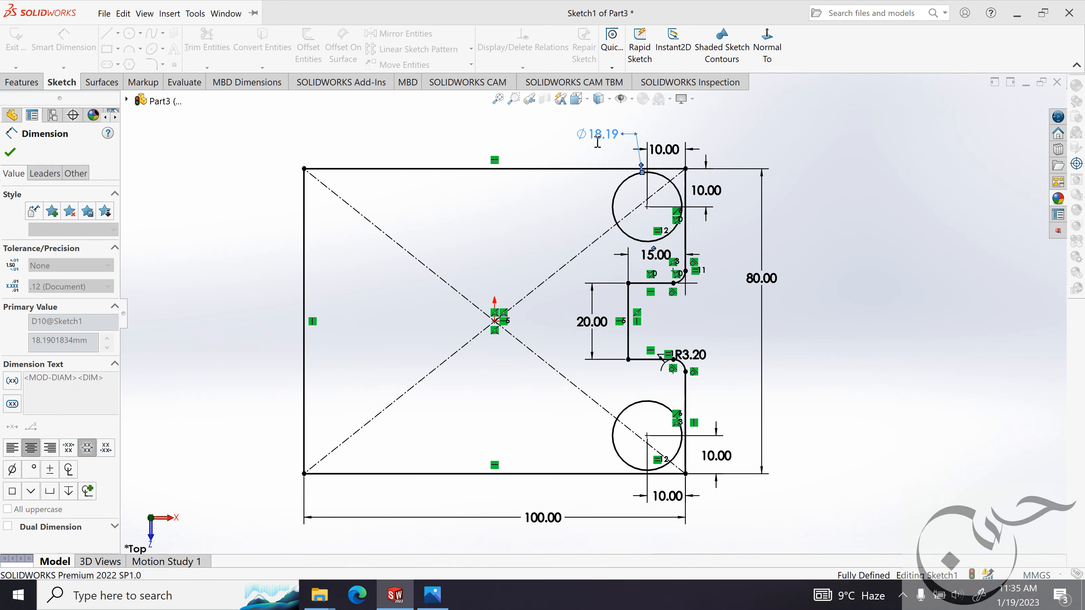
click(441, 604)
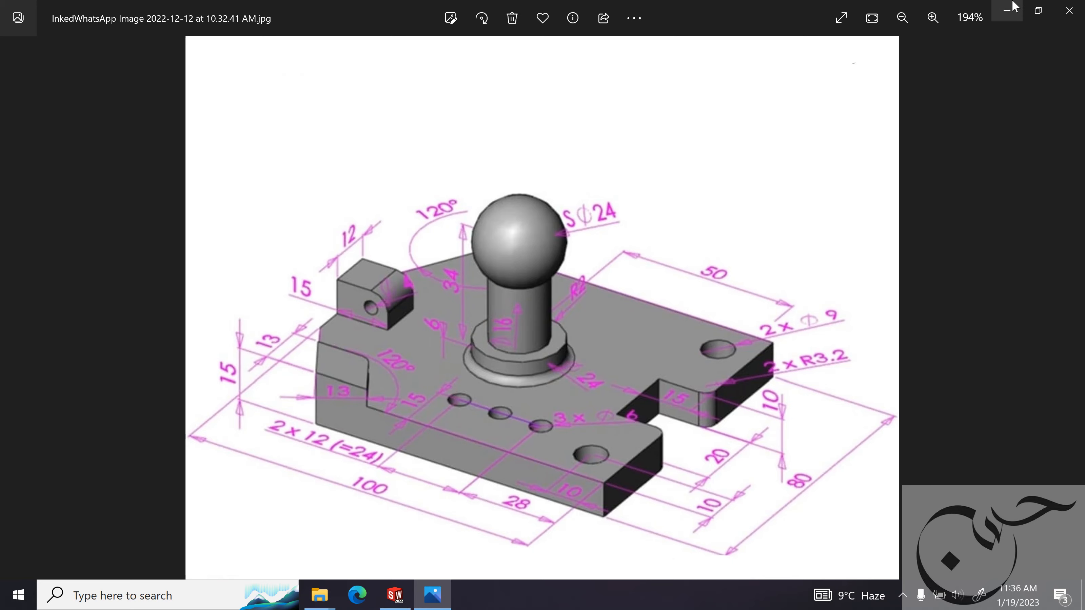
click(1007, 11)
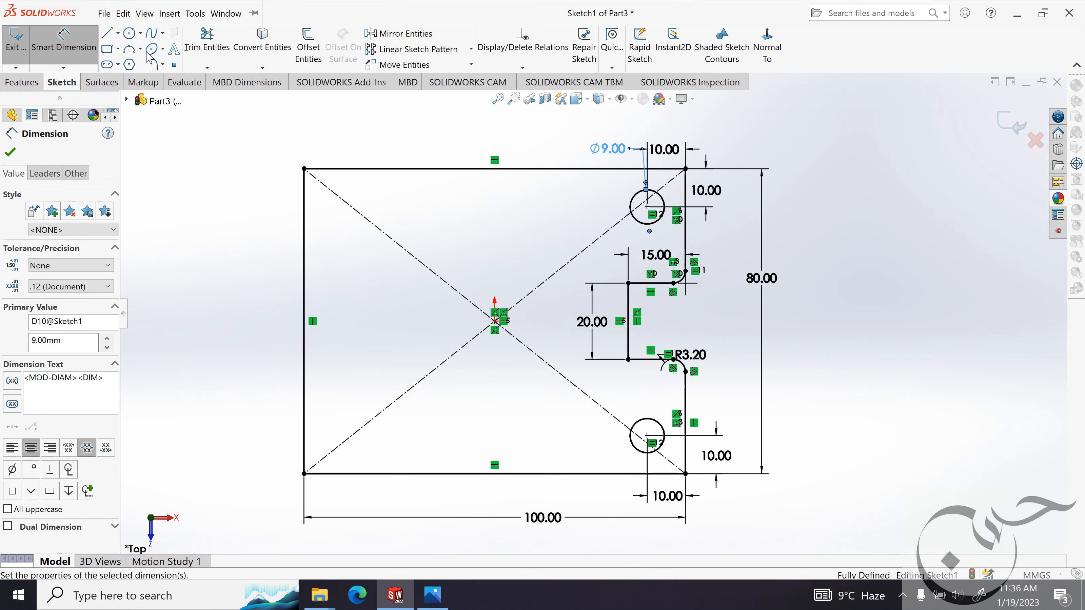
Sketch a horizontal construction line about 27 mm long just above the plate's lower edge, between the centre and the lower-right hole.
click(9, 155)
key(Escape)
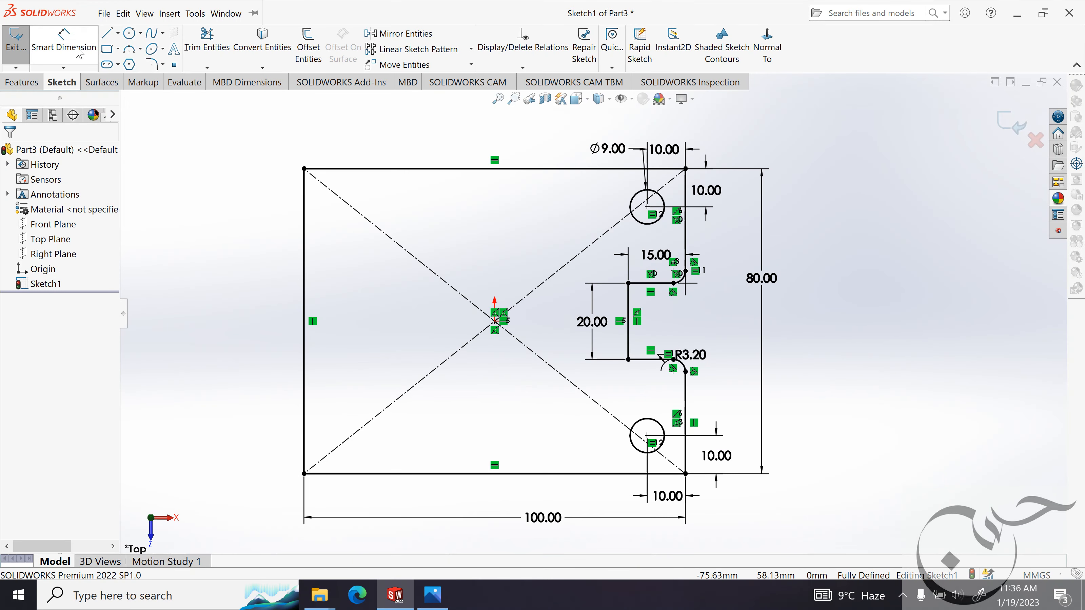
click(109, 36)
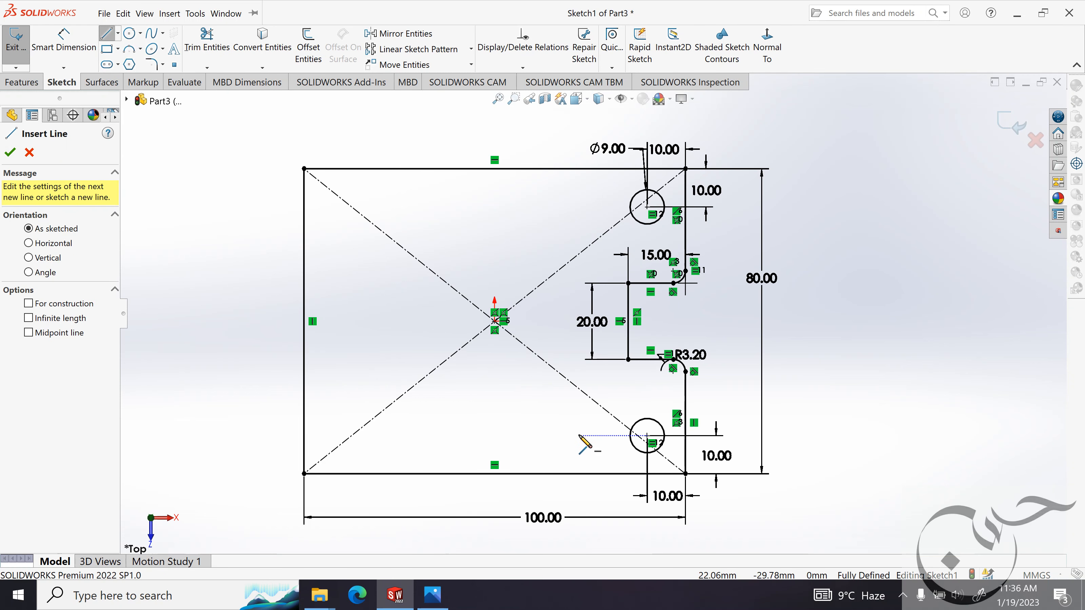
click(587, 442)
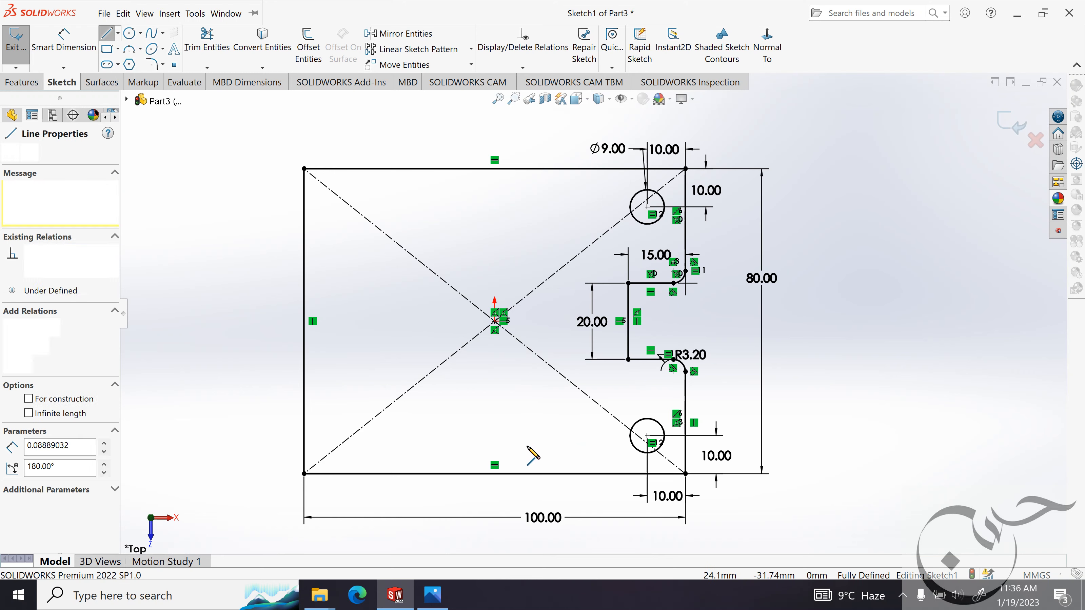
click(482, 441)
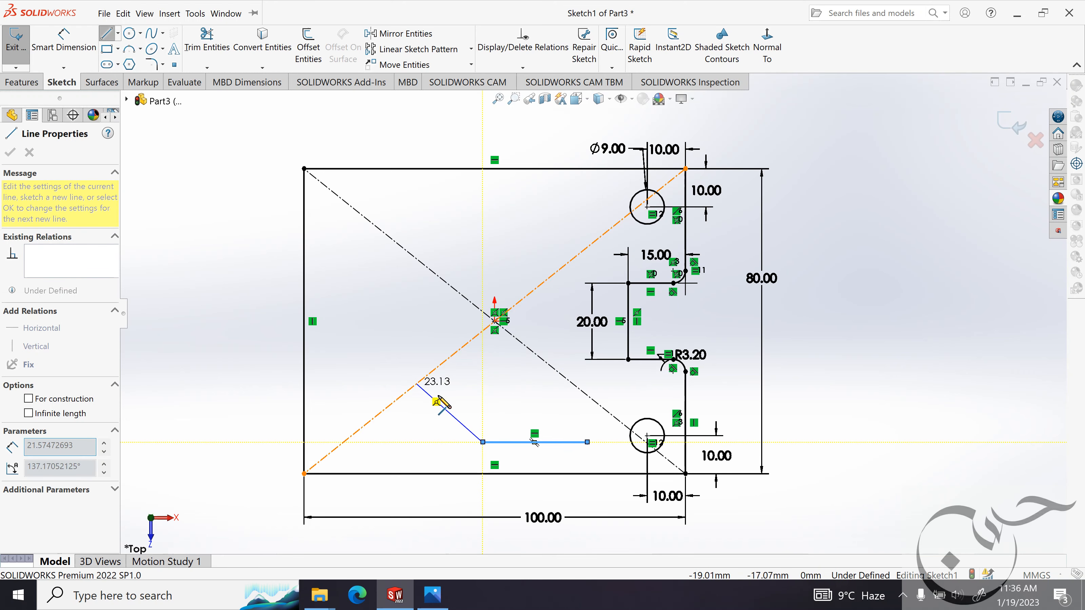
key(Escape)
key(Escape)
click(521, 443)
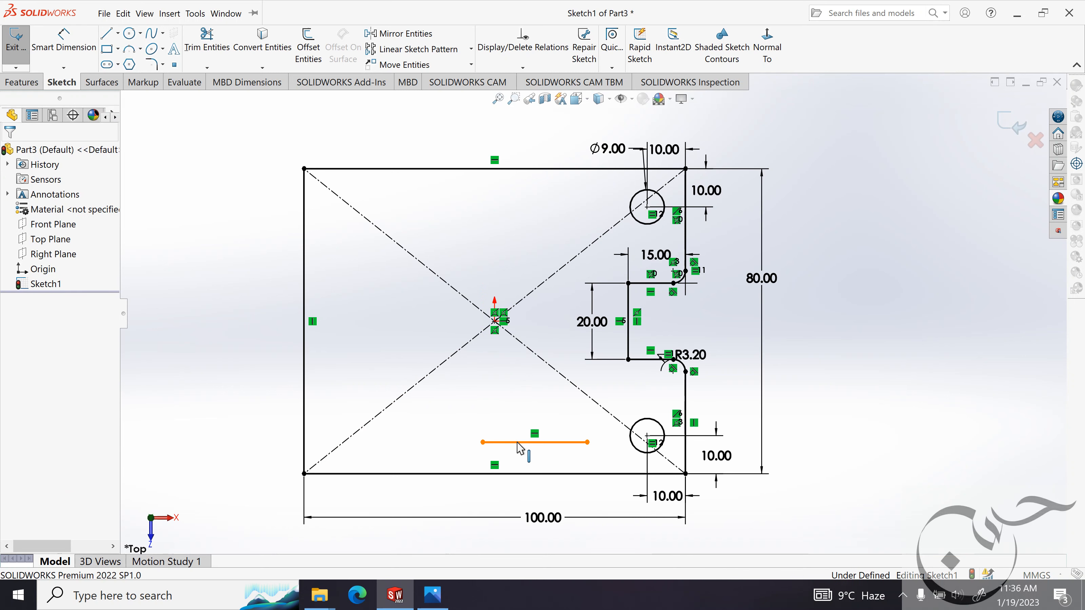
click(29, 335)
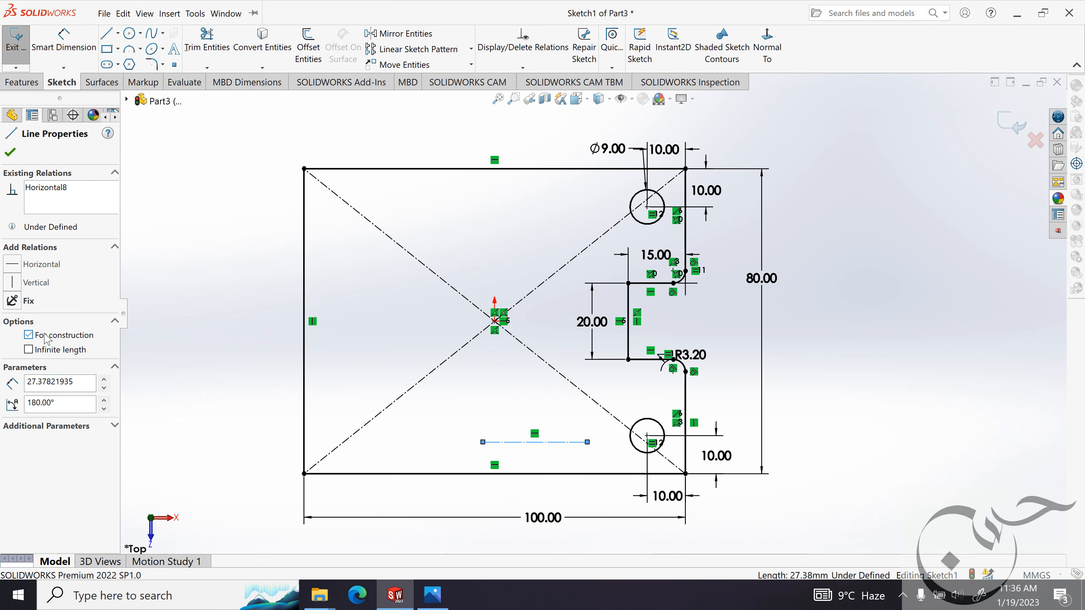
click(10, 151)
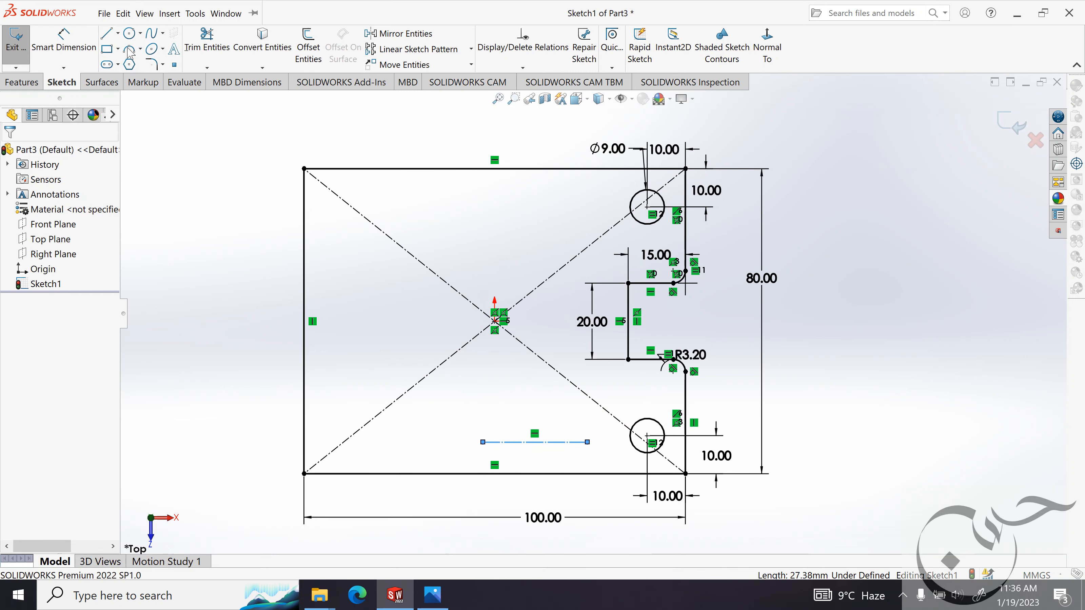
Sketch three circles about 10 to 12 mm in diameter, centred on the construction line's right endpoint, midpoint and left endpoint.
click(133, 33)
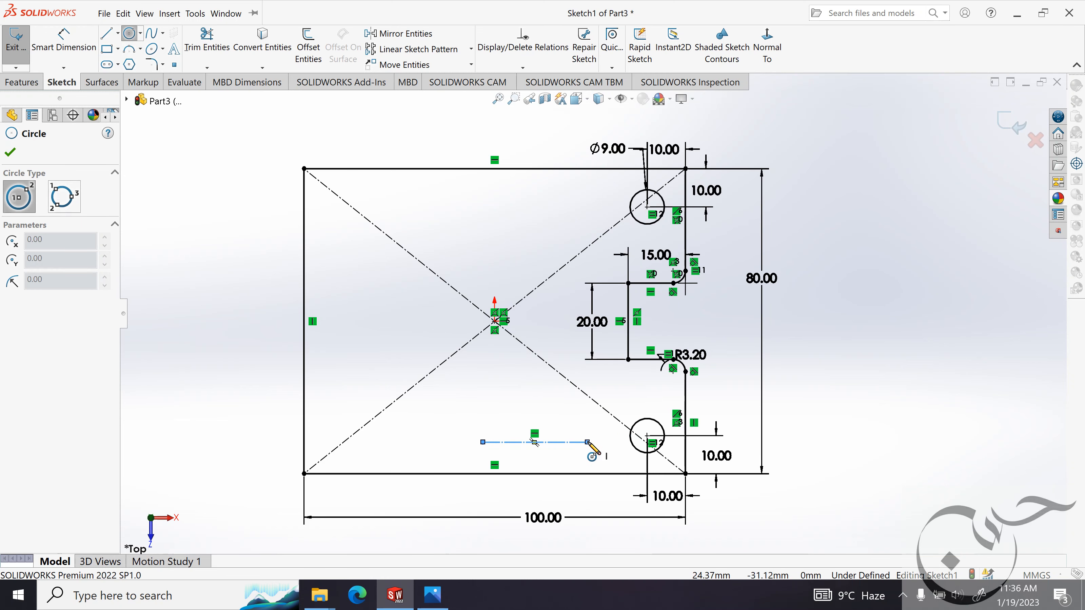
click(588, 443)
click(569, 442)
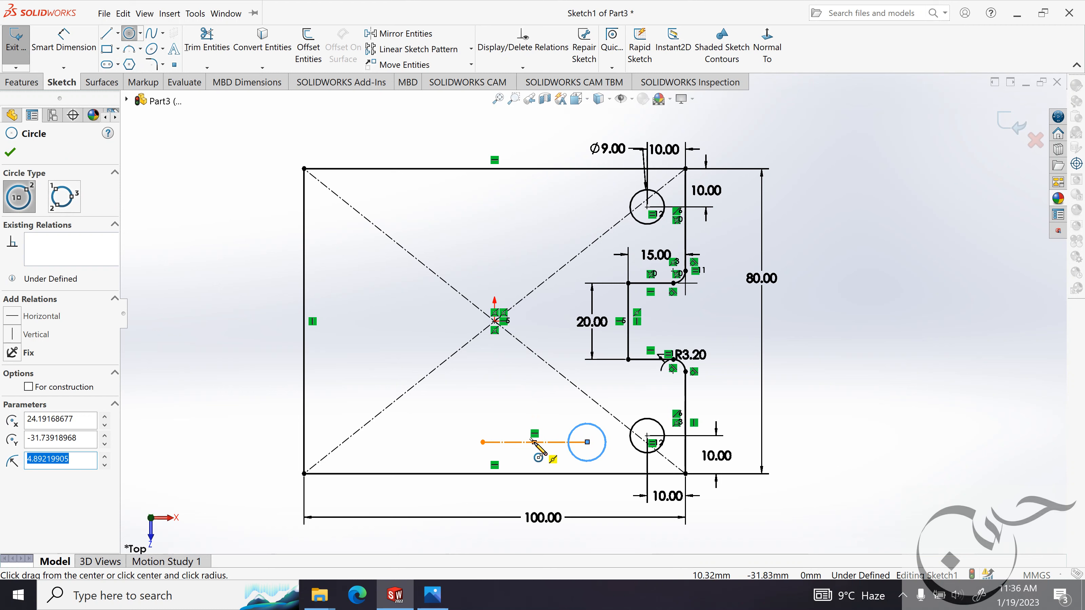
click(535, 443)
click(557, 442)
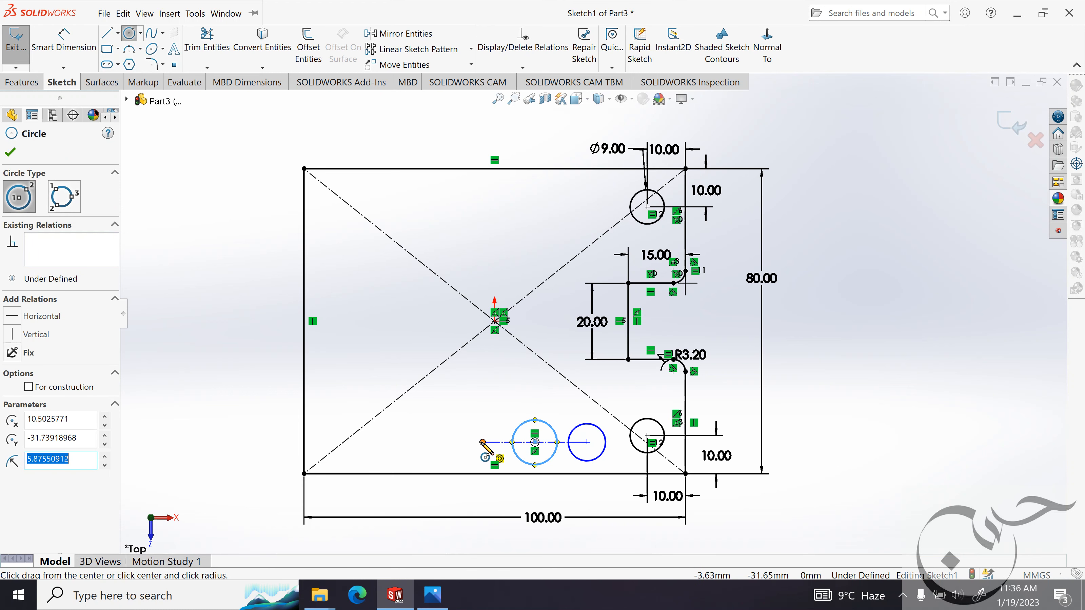
click(483, 442)
click(505, 443)
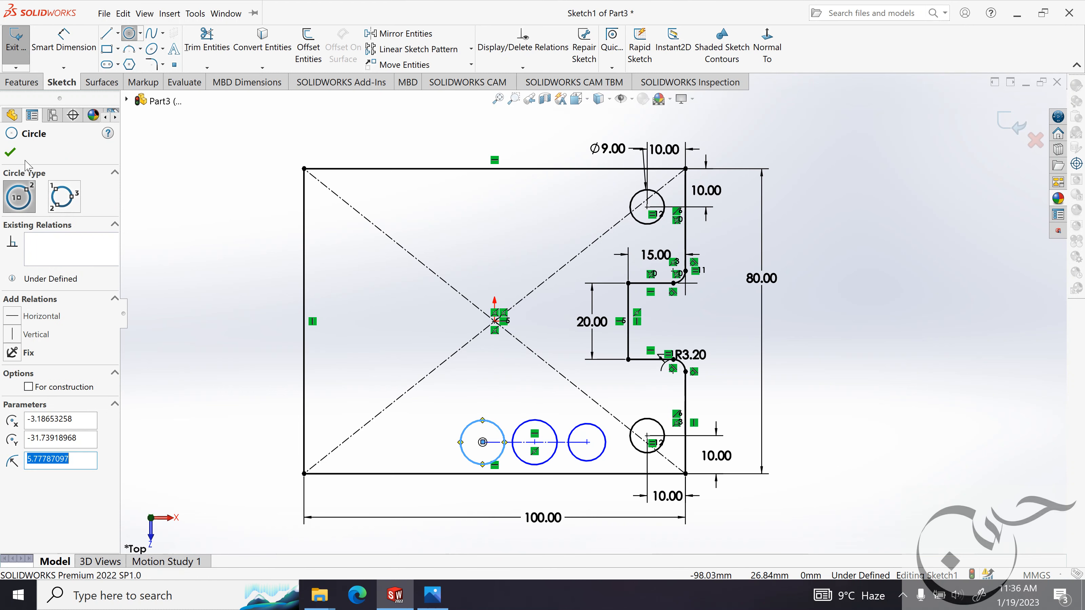
click(10, 152)
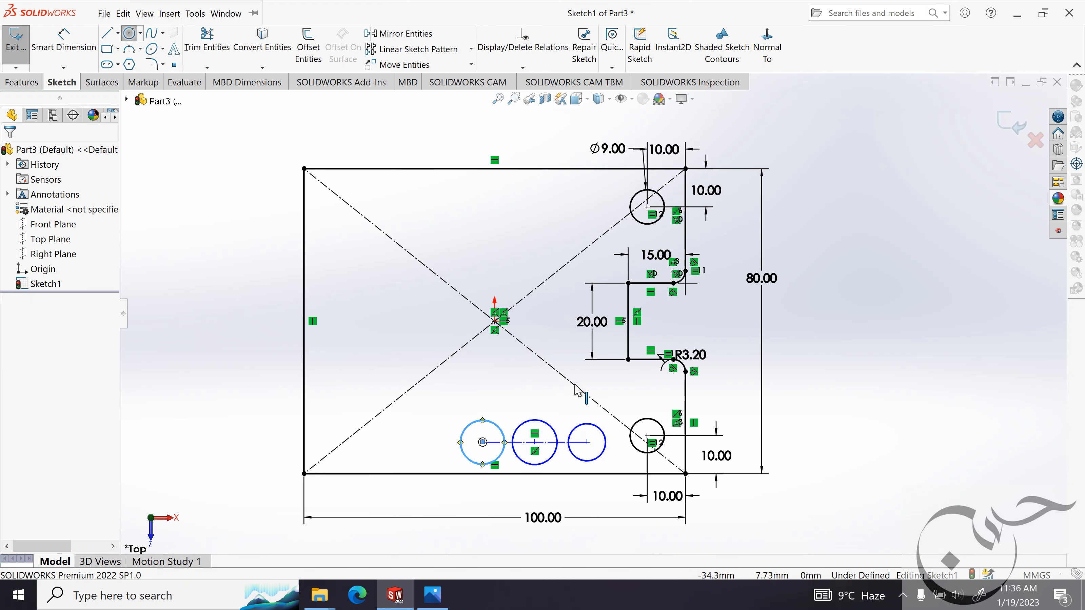
Add an equal relation between the three circles on the construction line.
click(553, 432)
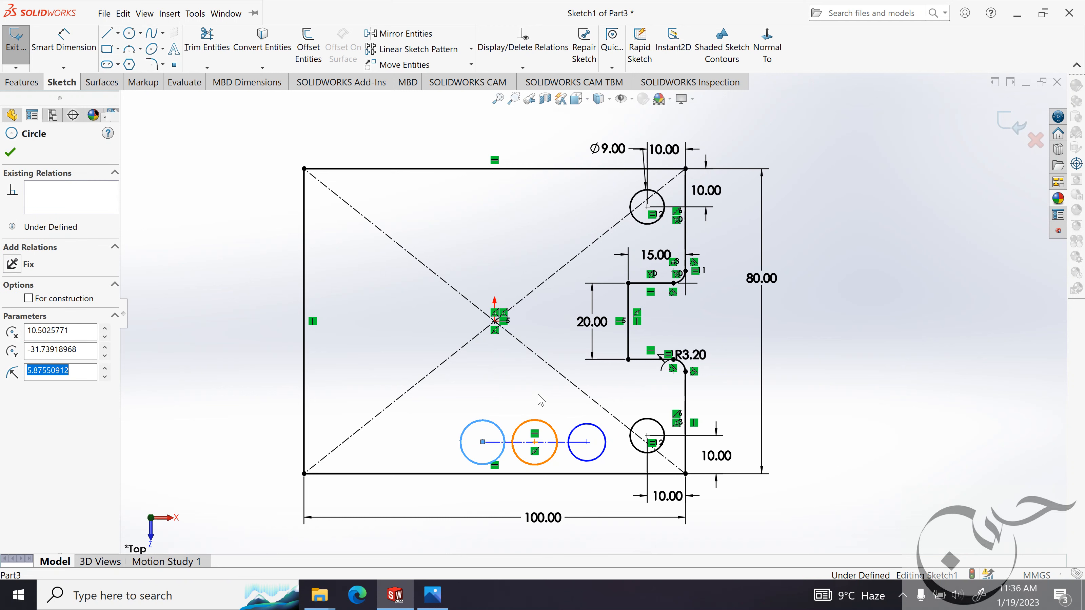
ctrl+click(495, 427)
ctrl+click(600, 432)
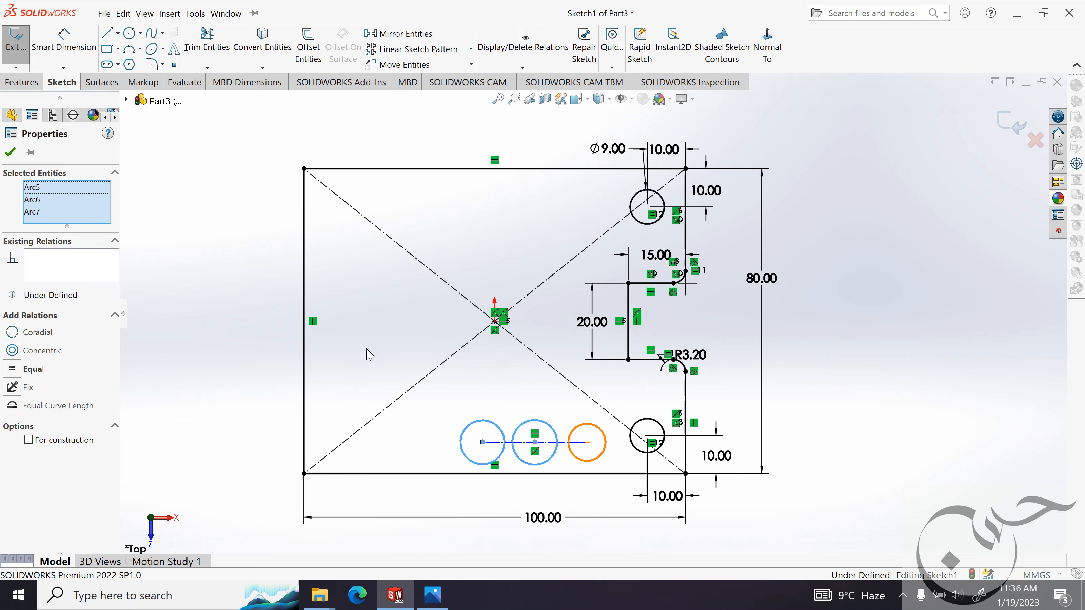
click(28, 370)
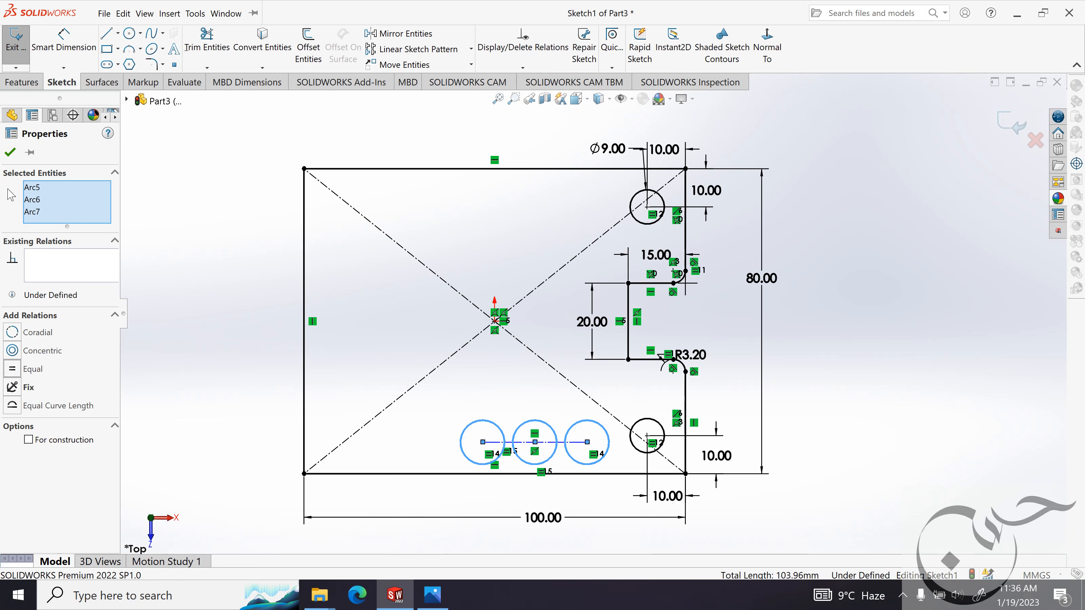
click(11, 152)
Check the hole size in the reference image and dimension the right circle of the row to a 6 mm diameter.
click(433, 595)
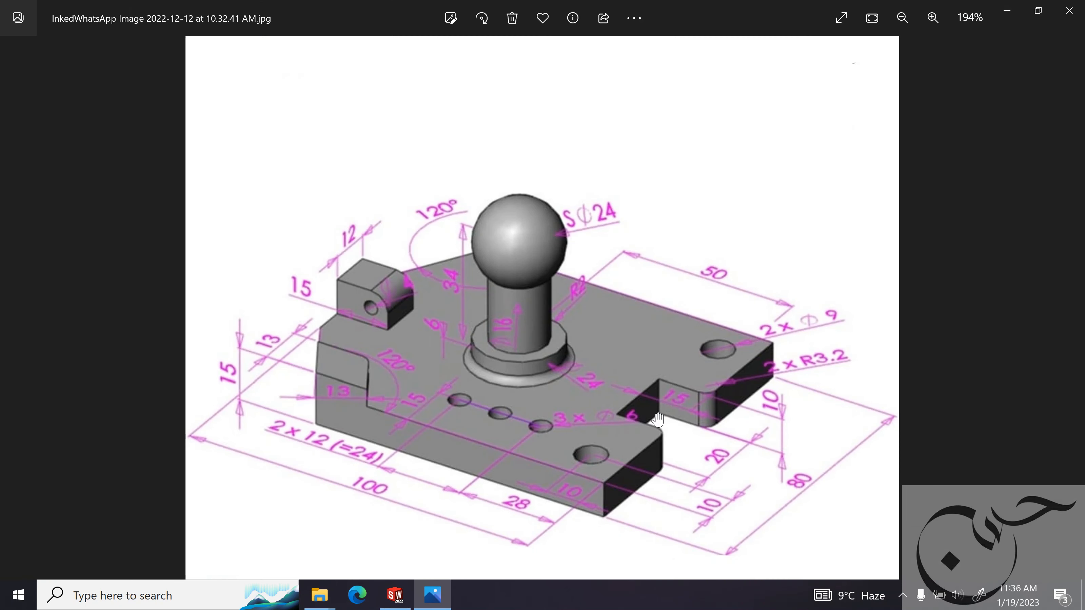
click(1007, 10)
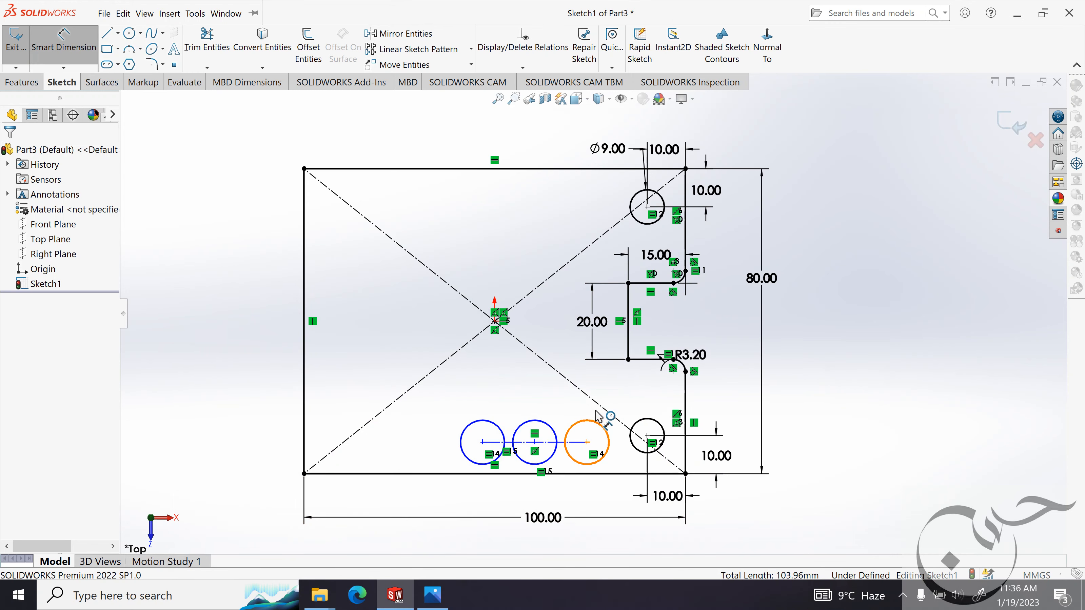
click(603, 425)
click(624, 393)
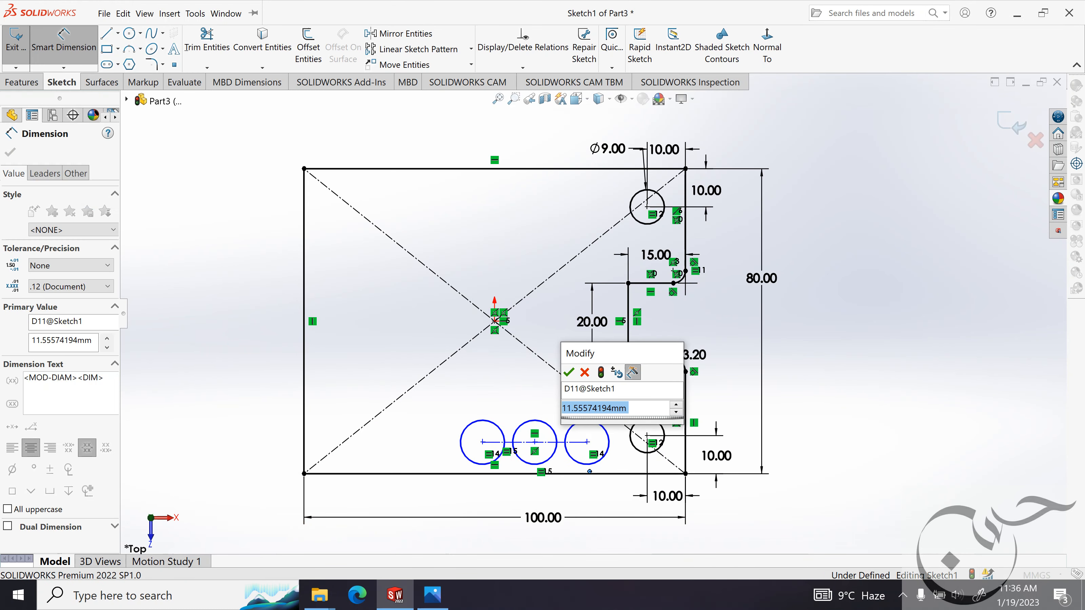
text(6mm)
key(Return)
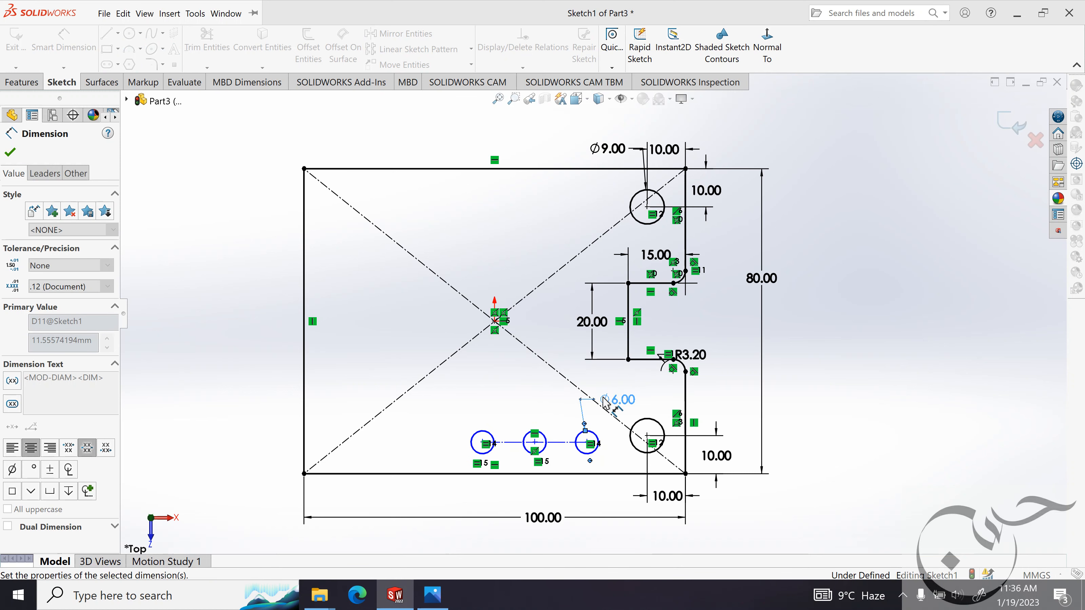
click(10, 152)
Check the hole spacing in the reference image and dimension the distance between the row's two outer circle centres as 24 mm.
click(433, 595)
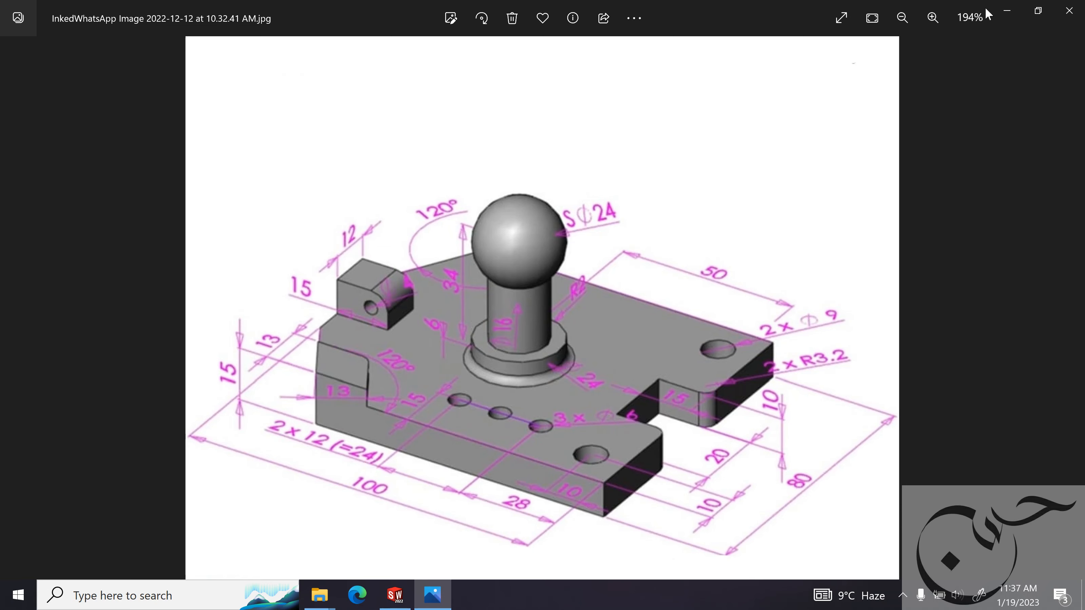
click(1007, 11)
click(63, 40)
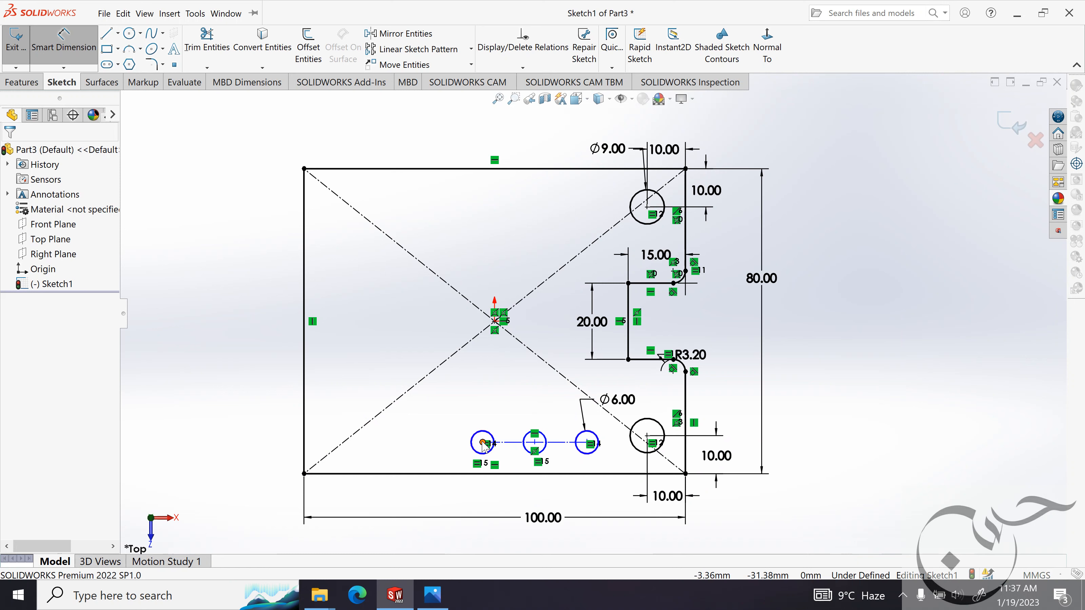
click(484, 443)
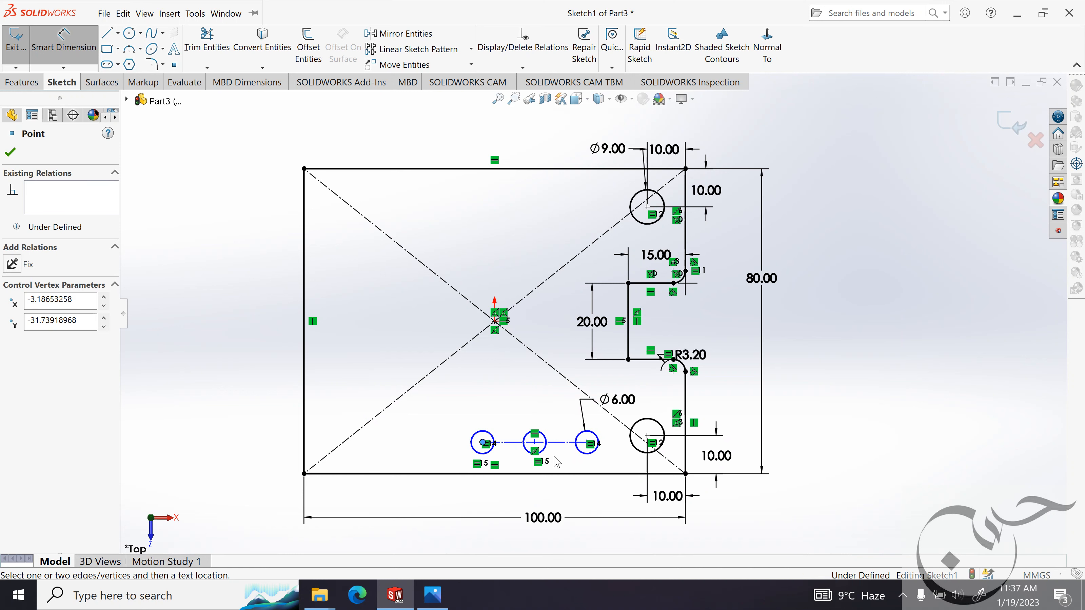
click(588, 443)
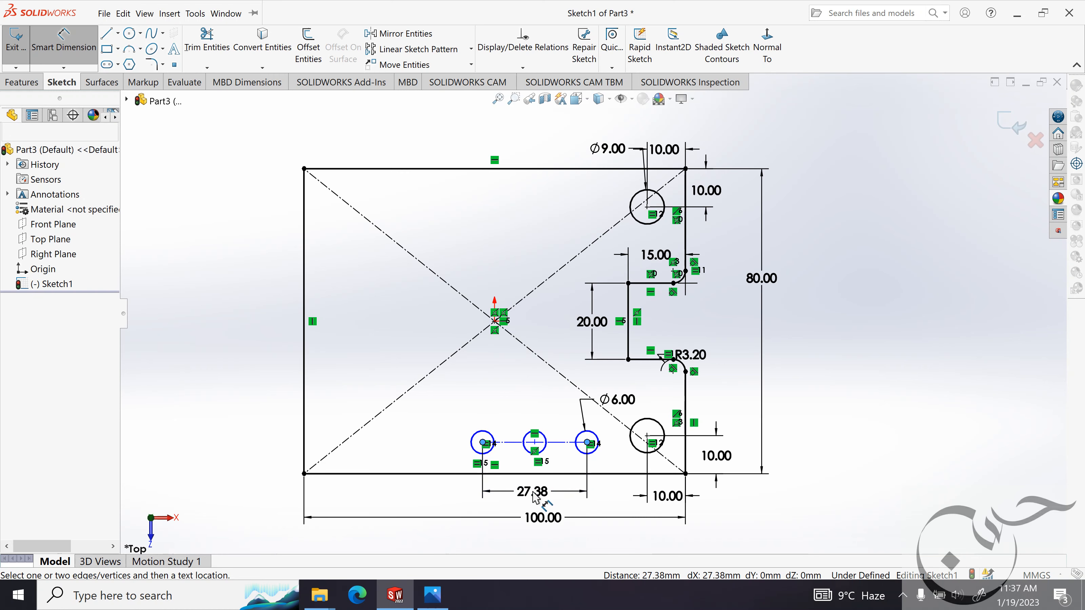
click(534, 496)
text(24mm)
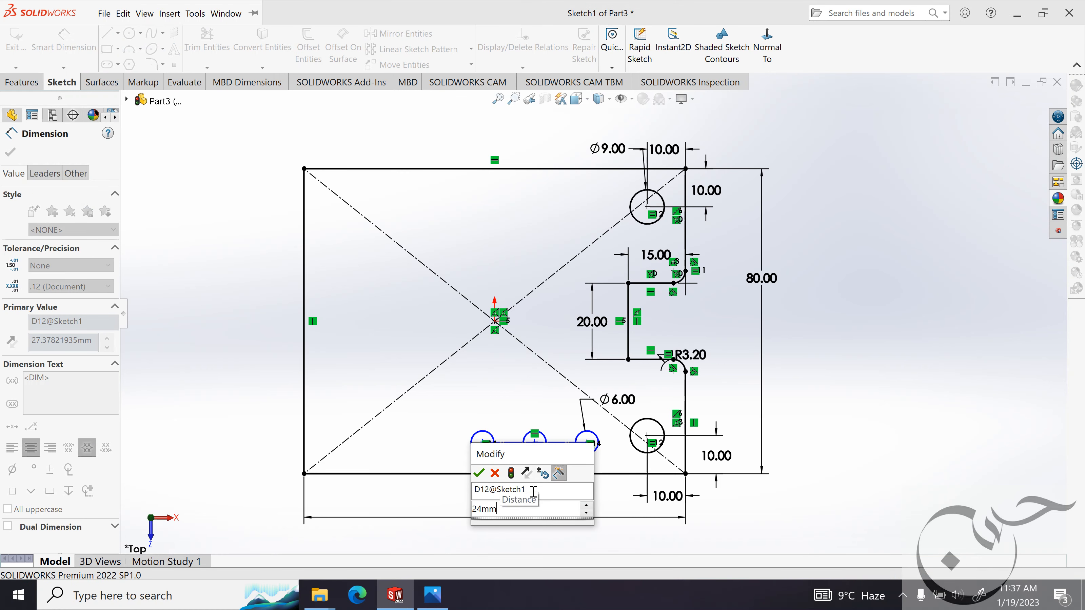
key(Return)
Consult the reference image and dimension the left circle's center 15 mm above the plate's lower edge.
click(432, 595)
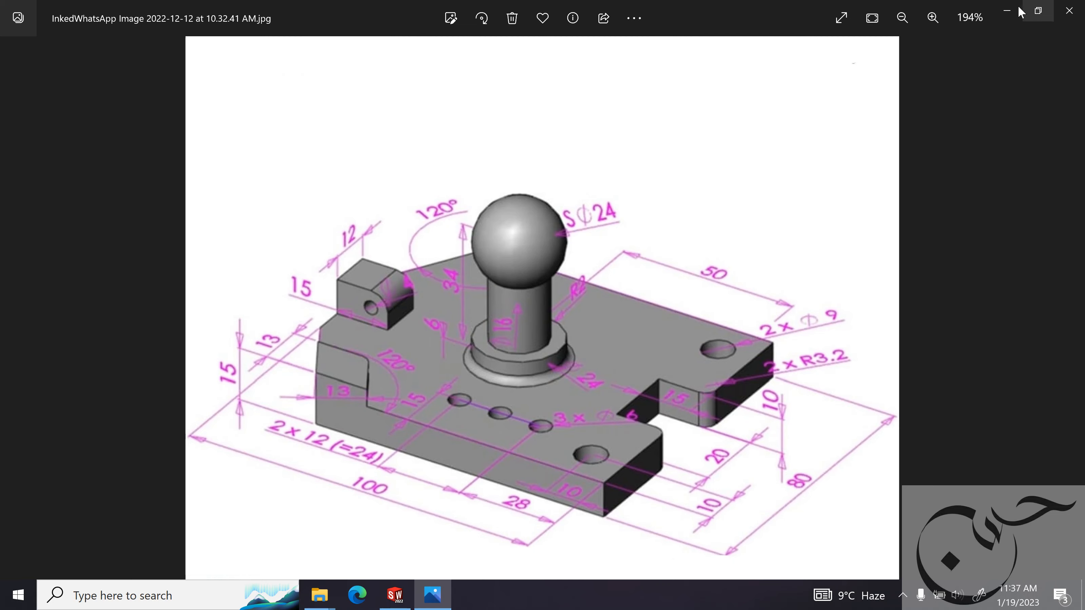
click(1007, 10)
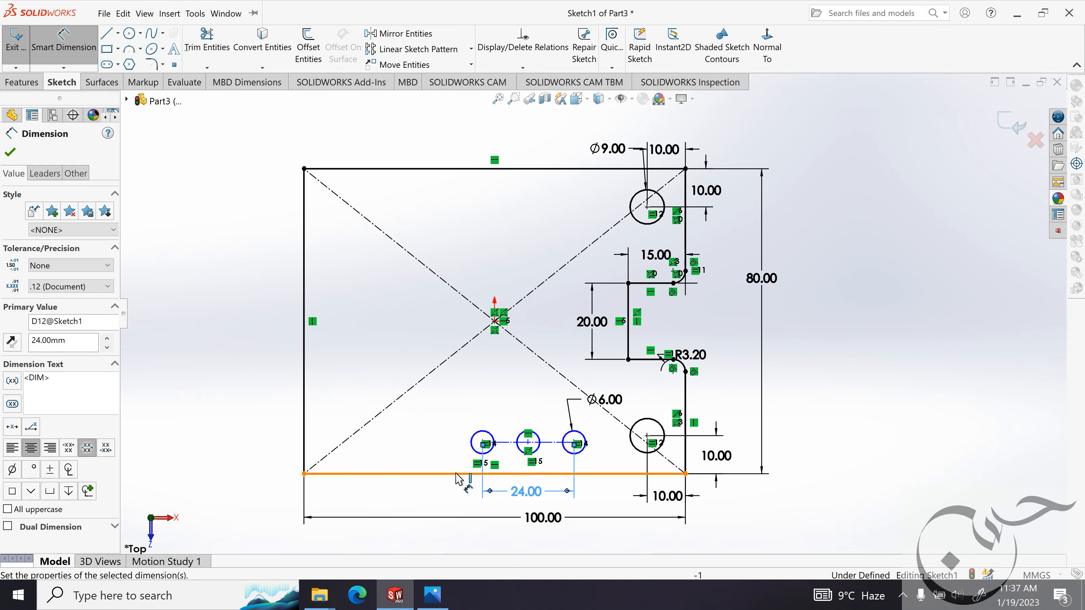
click(457, 474)
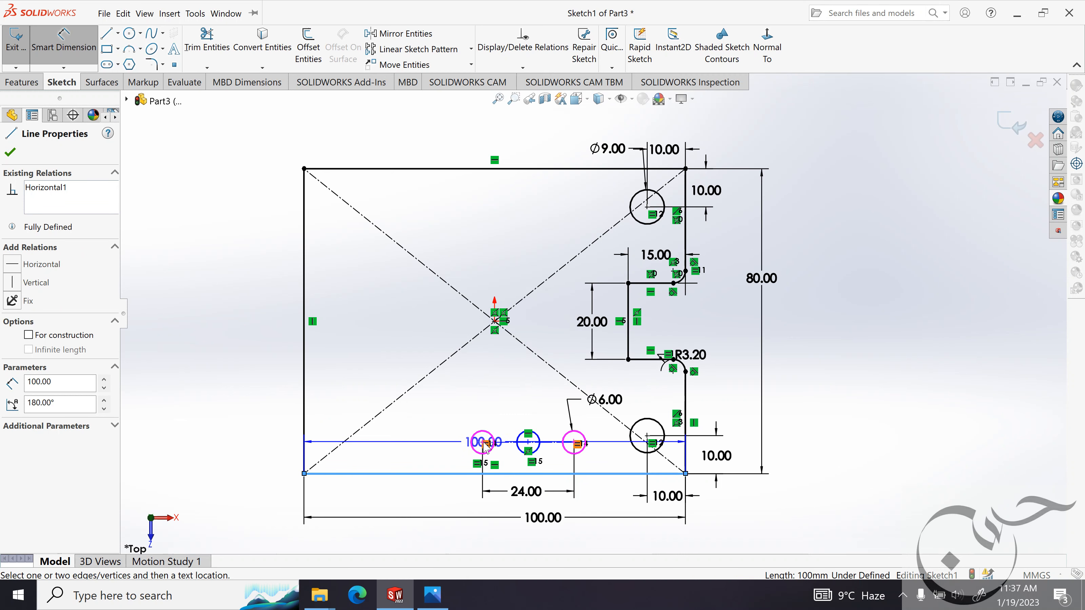
click(483, 443)
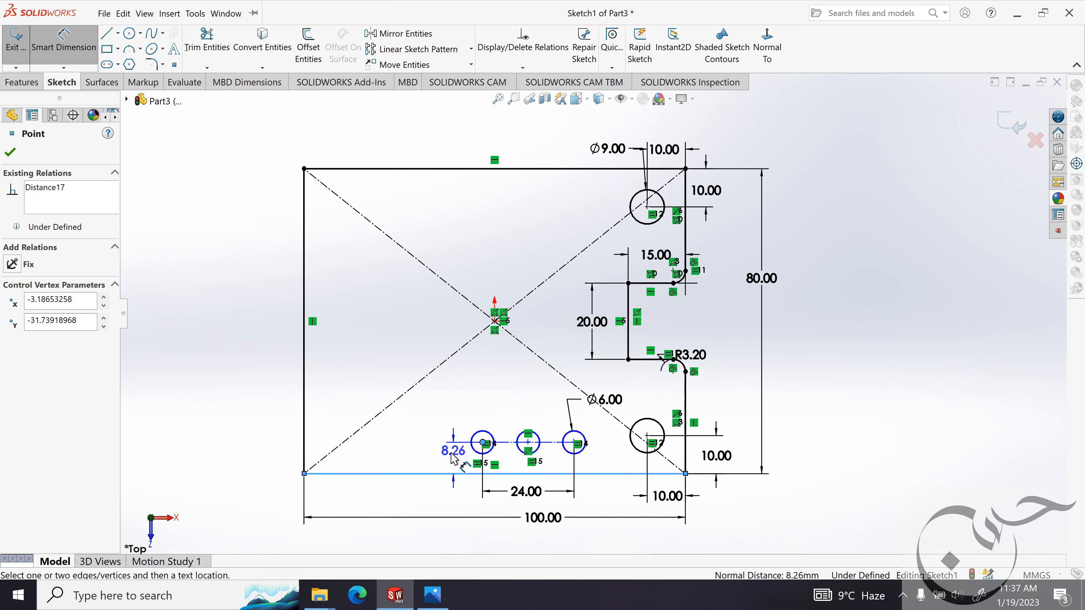
click(450, 456)
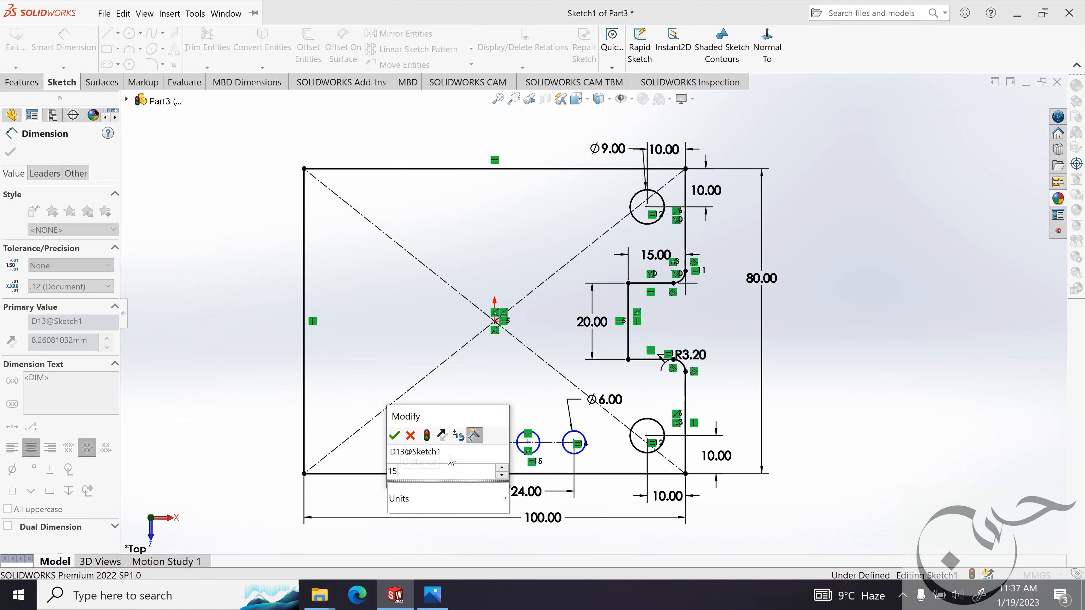
key(Return)
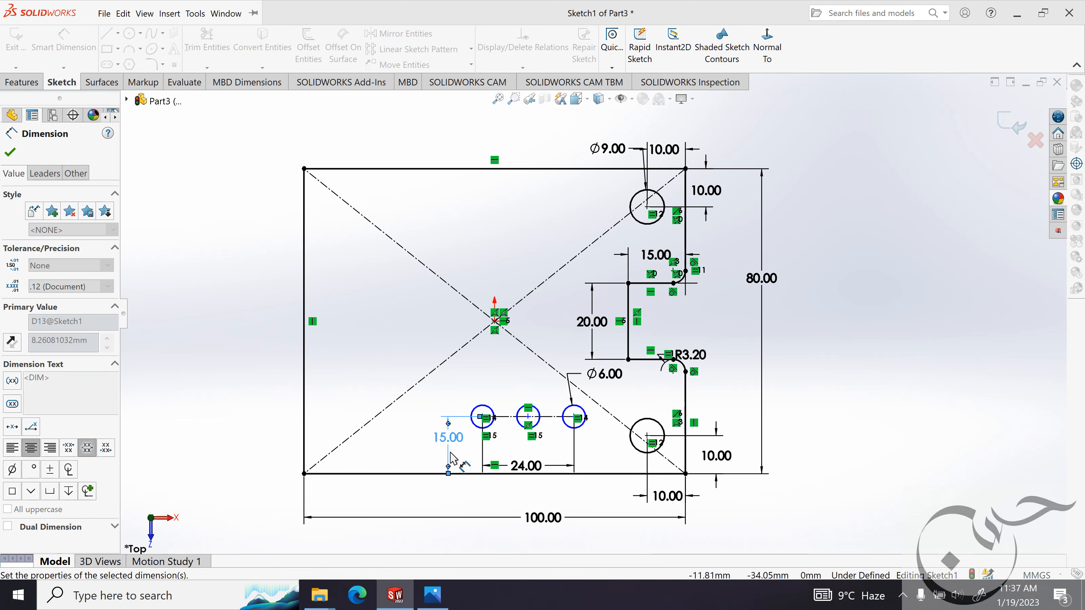
Consult the reference image and dimension the row's right circle centre 28 mm horizontally from the plate's lower-right corner.
click(433, 595)
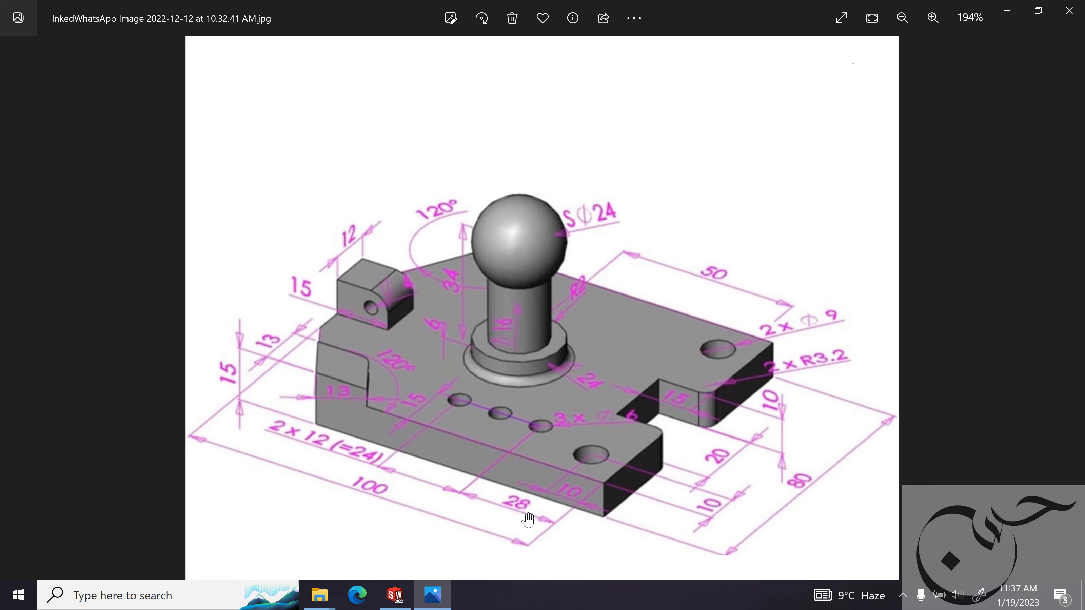
click(1004, 6)
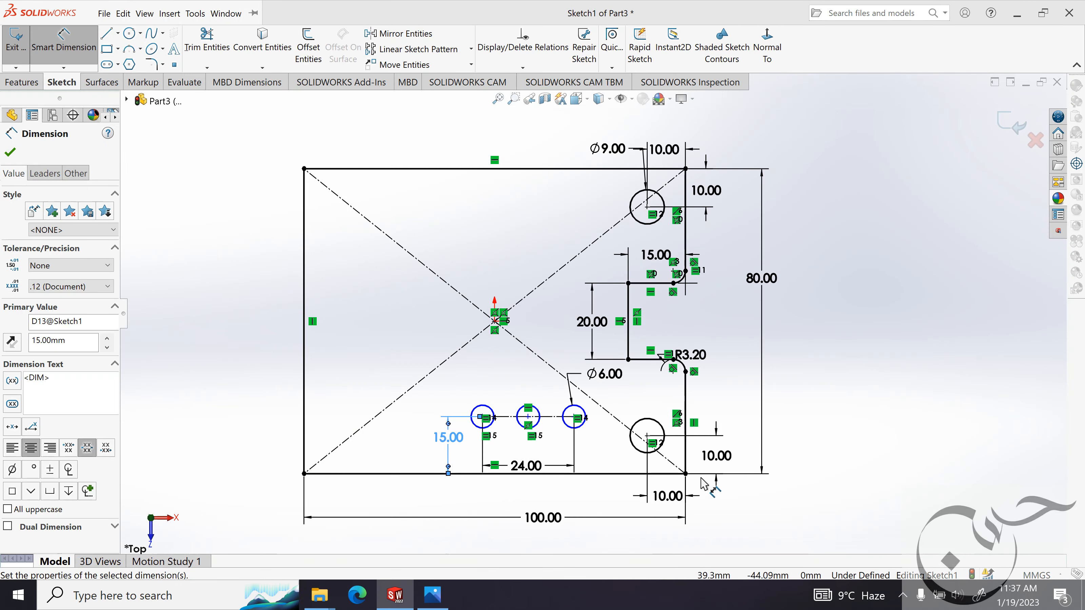
click(686, 474)
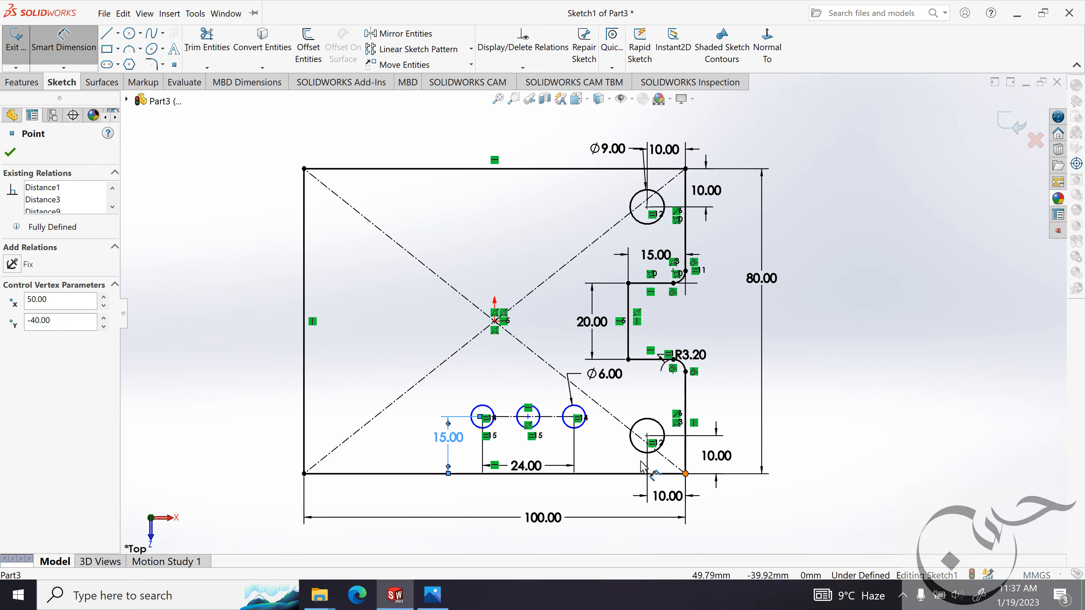
click(575, 417)
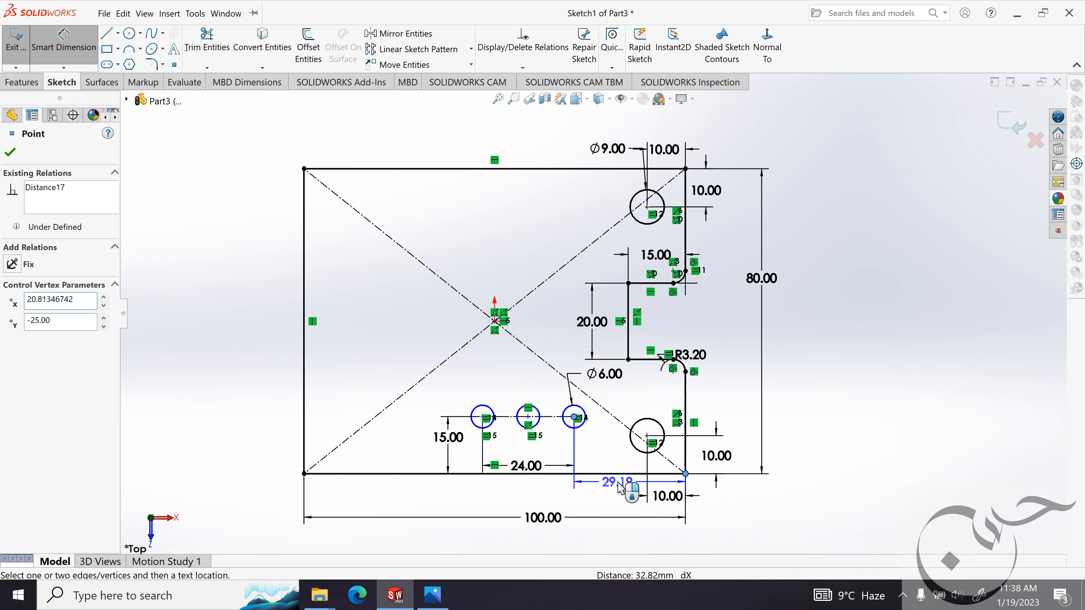
click(620, 489)
text(28)
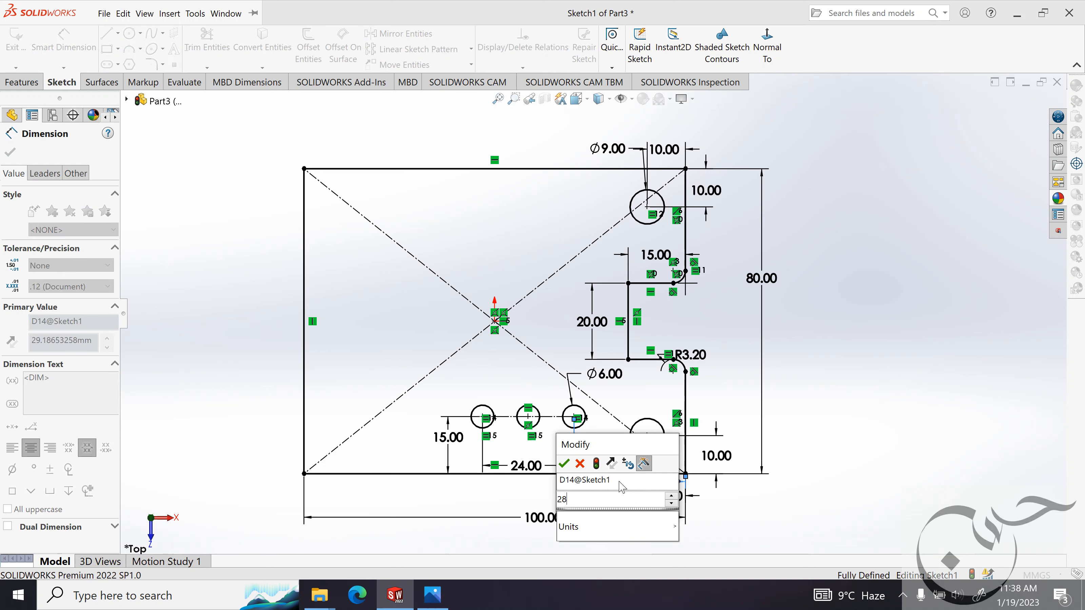
key(Return)
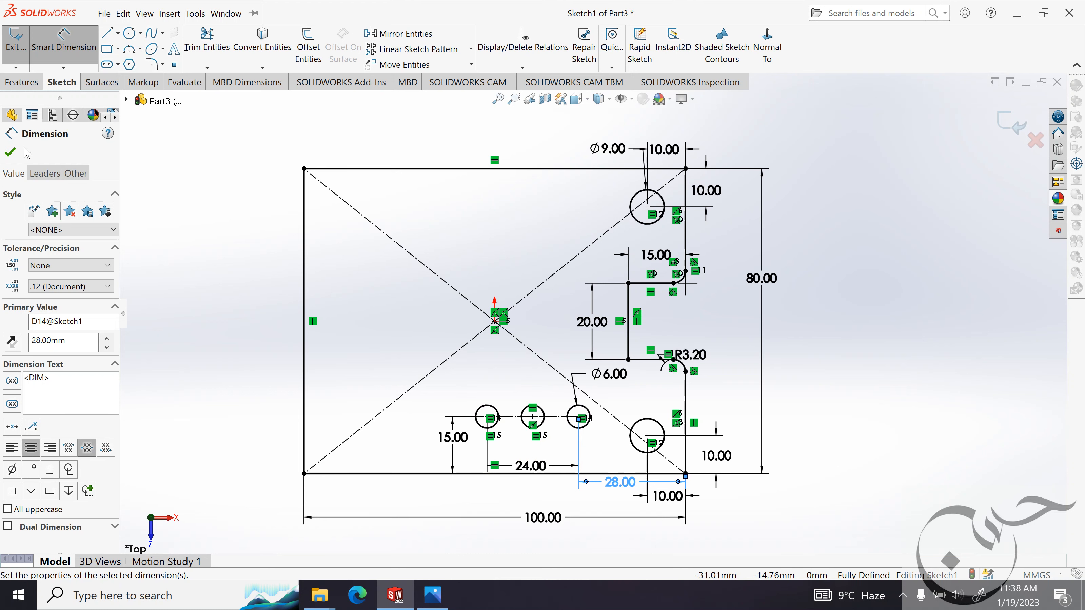
click(10, 152)
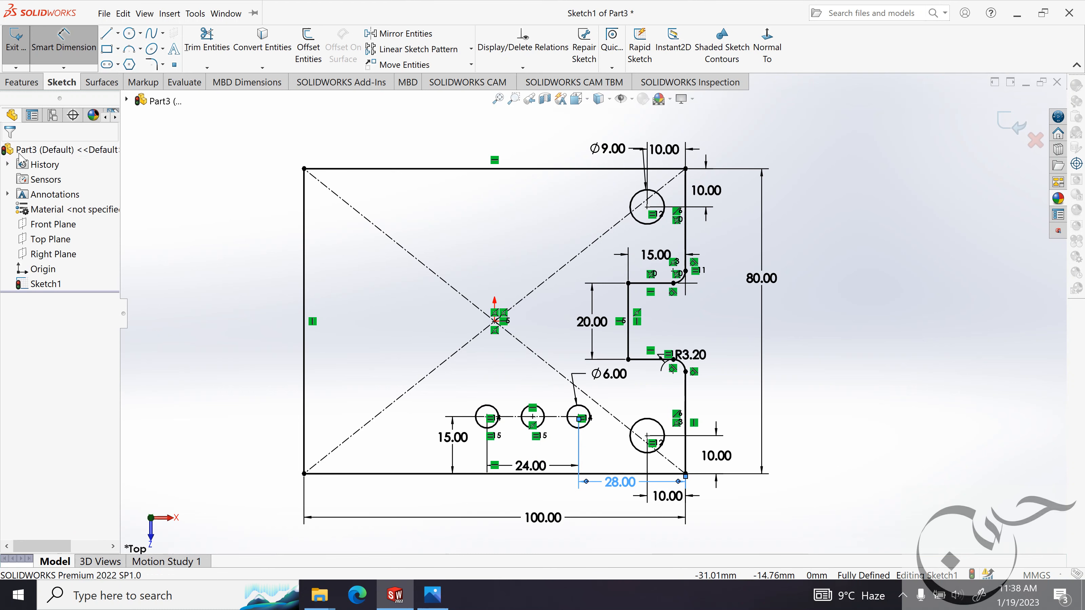
Check the corner cut in the reference image and sketch a slanted line about 37 mm long across the plate's lower-left corner.
click(432, 594)
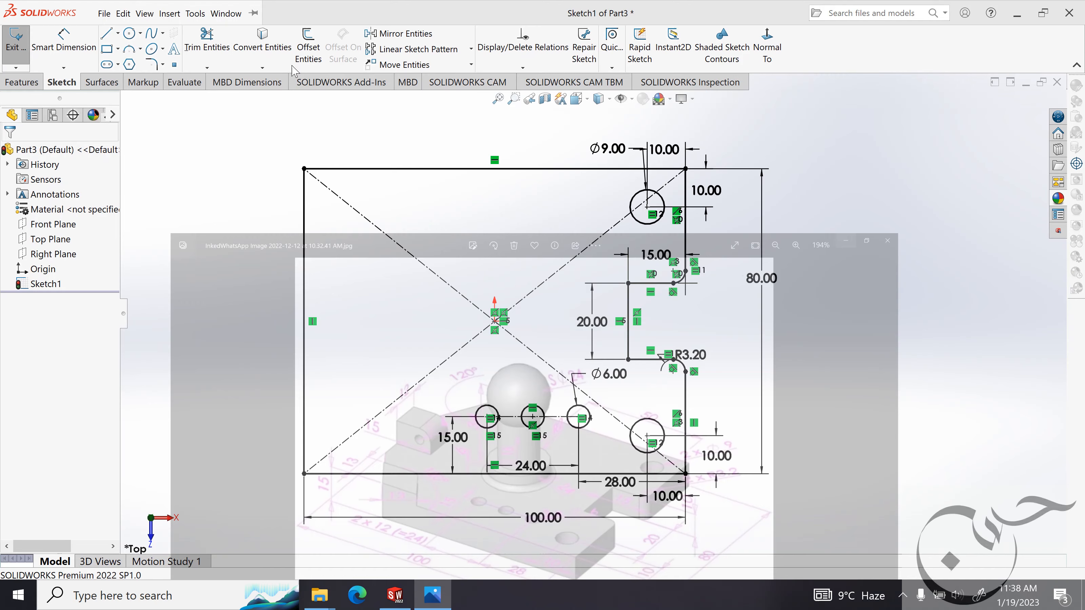
click(1004, 12)
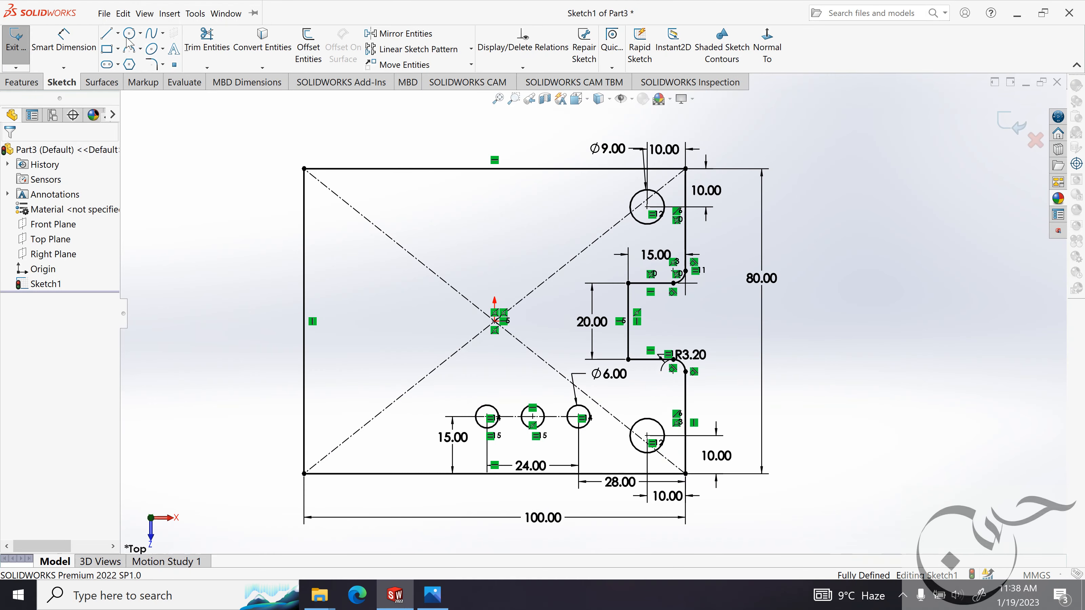
click(108, 34)
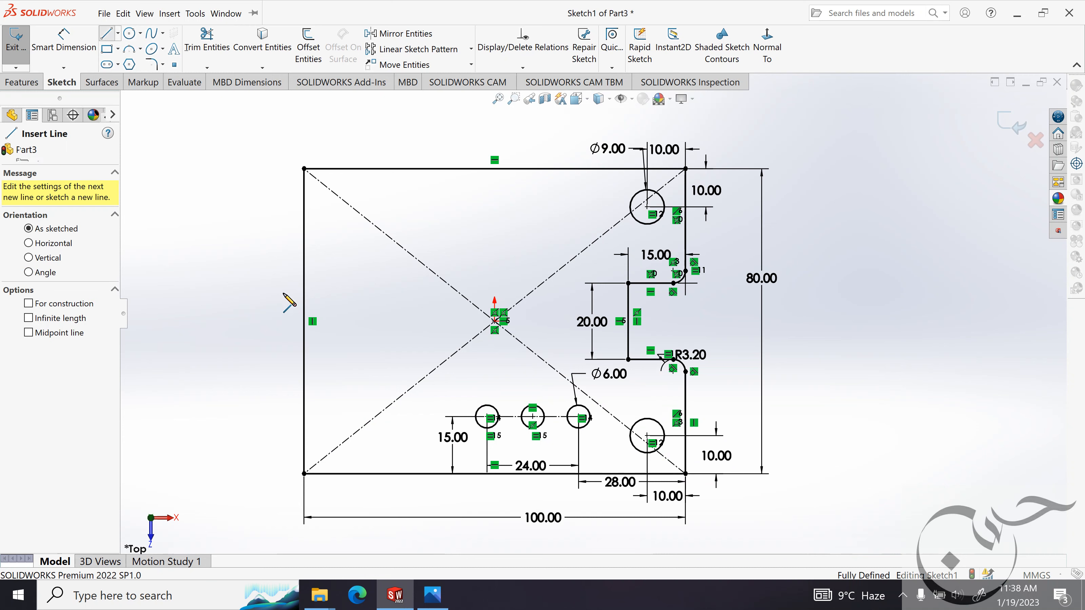
click(384, 480)
click(292, 371)
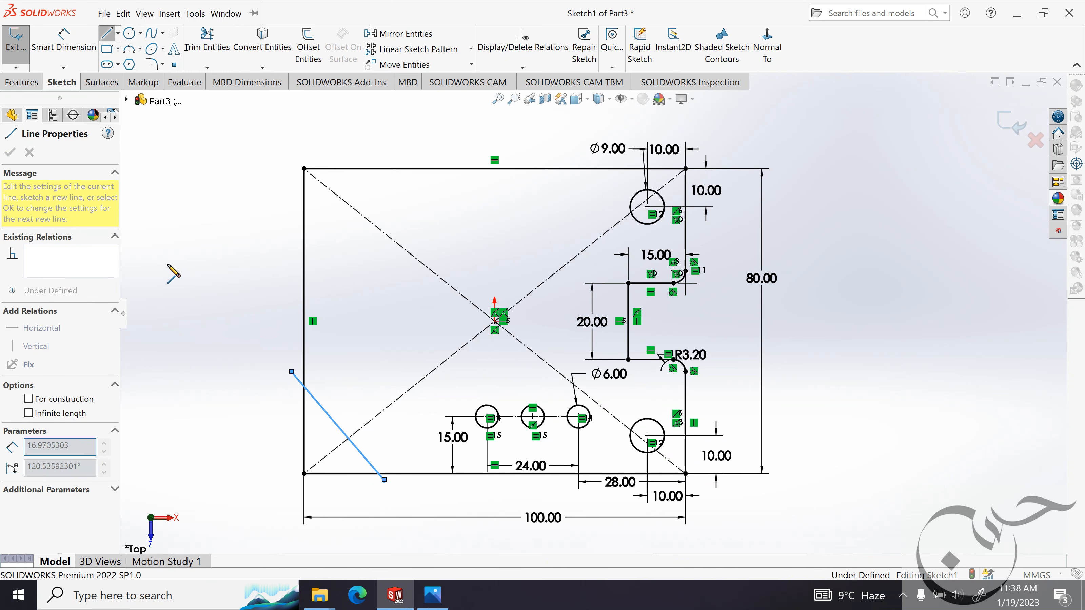
key(Escape)
key(Escape)
Check the cut's angle in the reference image and dimension the slanted line at 120° to the plate's lower edge.
click(431, 594)
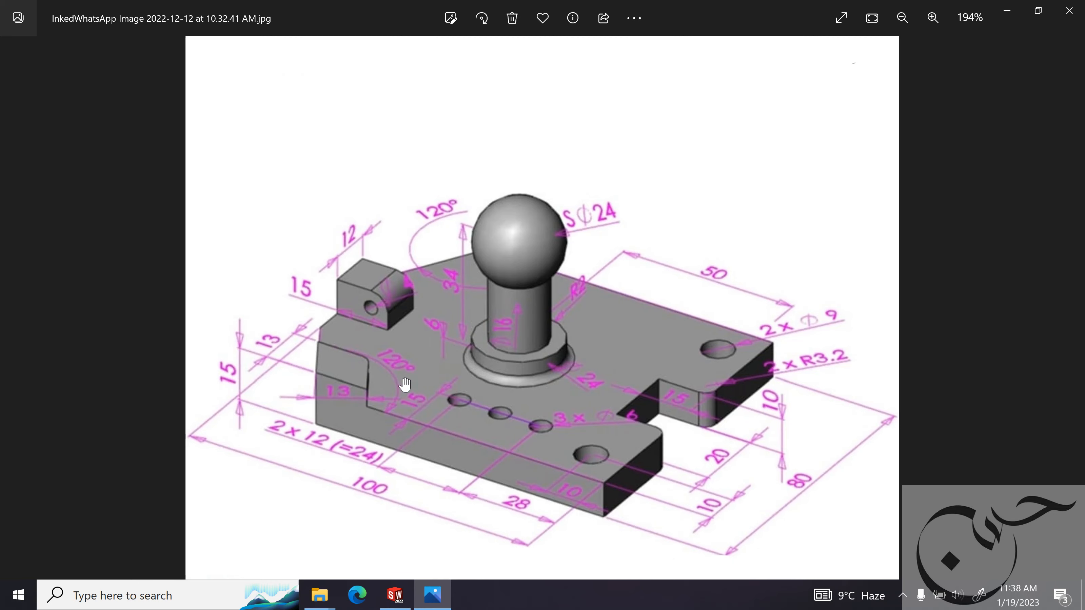
click(1006, 11)
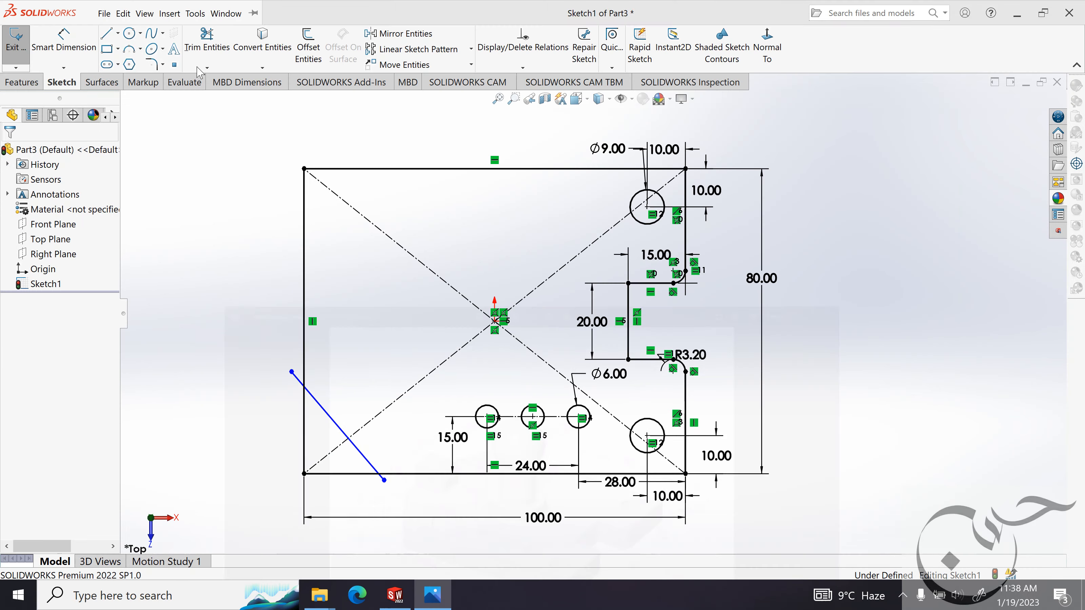
click(72, 50)
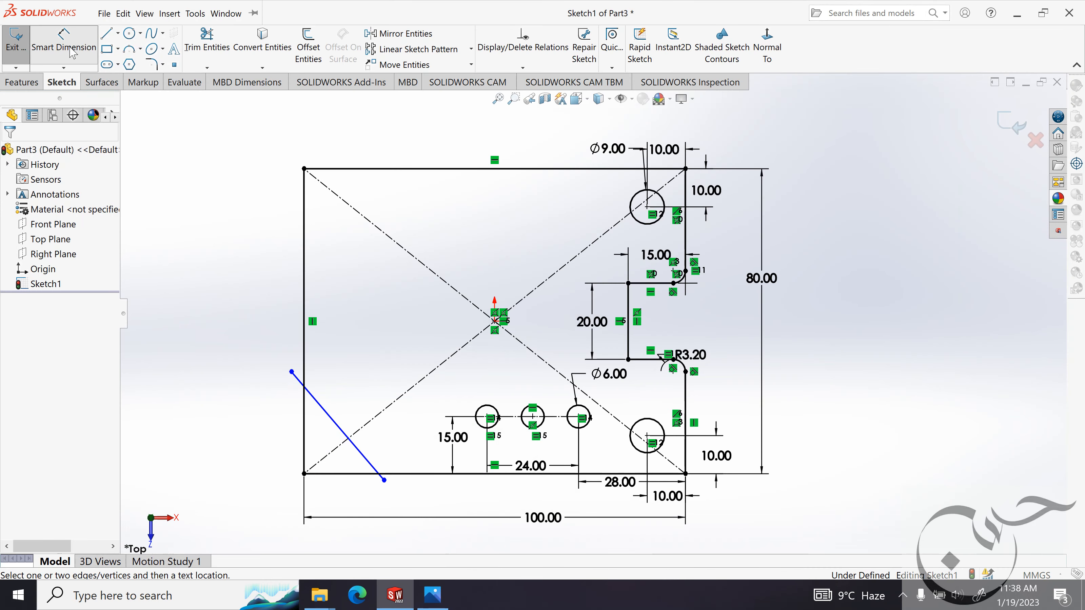
click(335, 424)
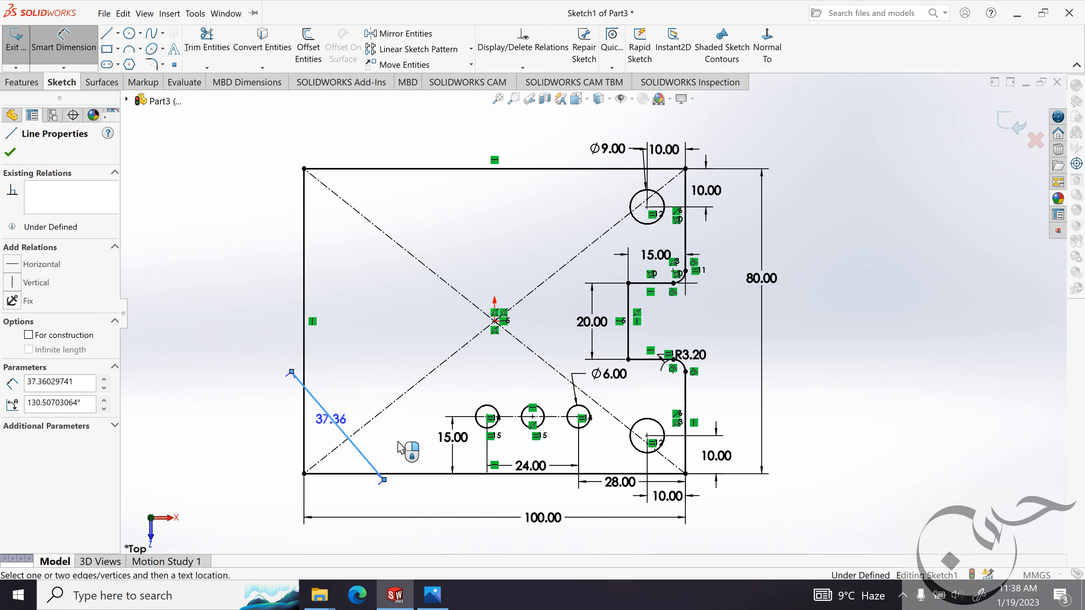
click(427, 474)
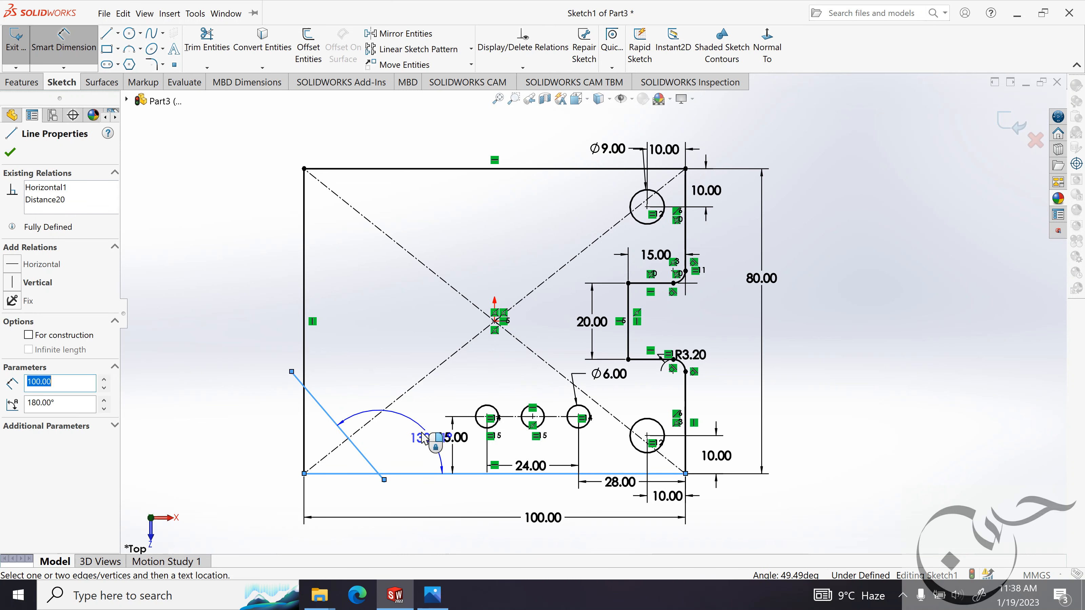
click(403, 432)
click(404, 433)
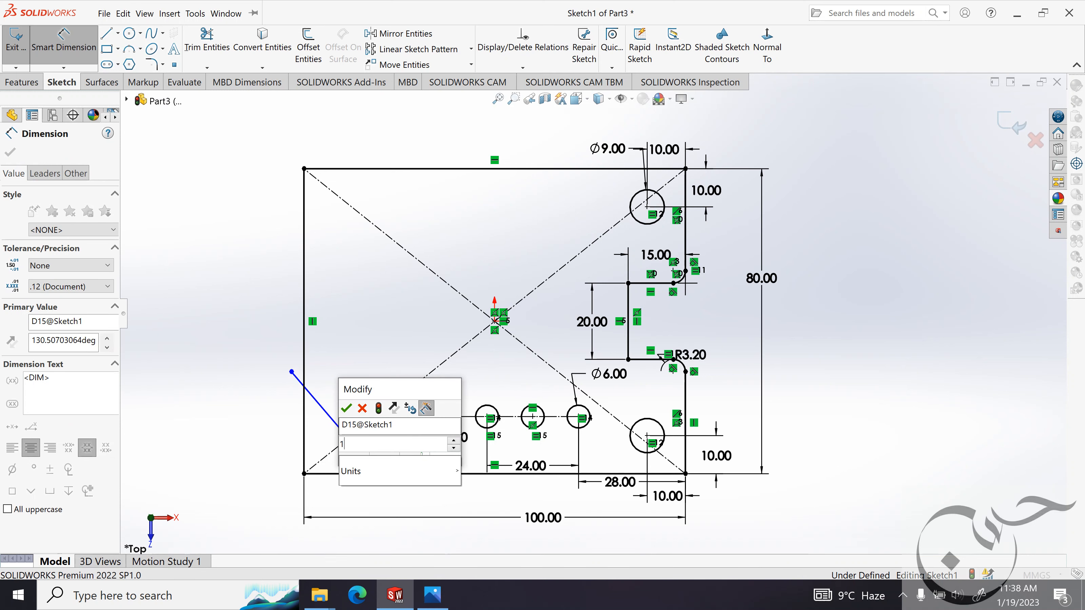
key(Return)
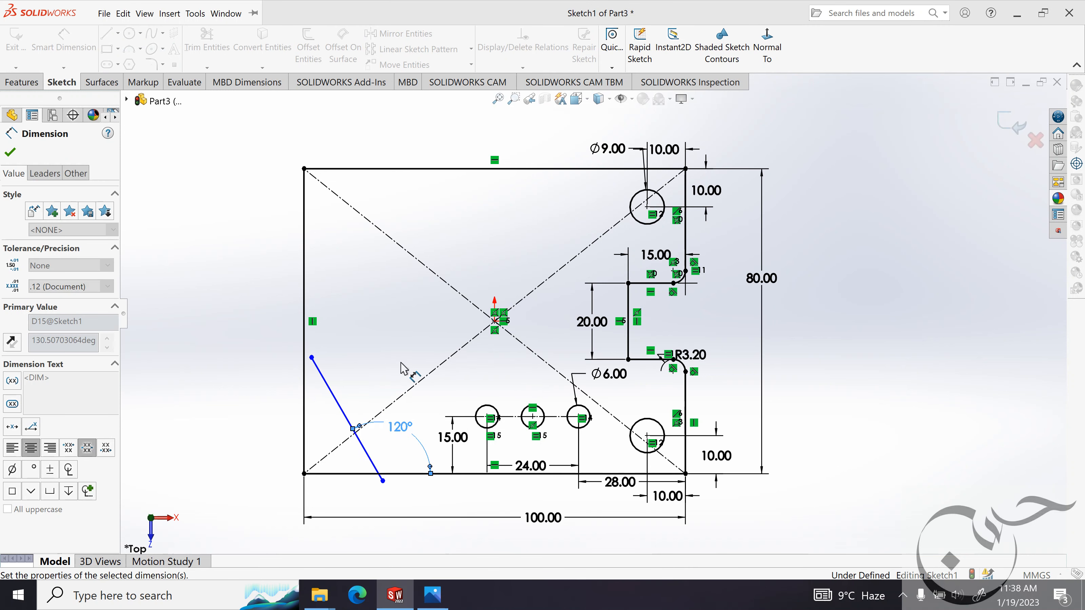
key(Escape)
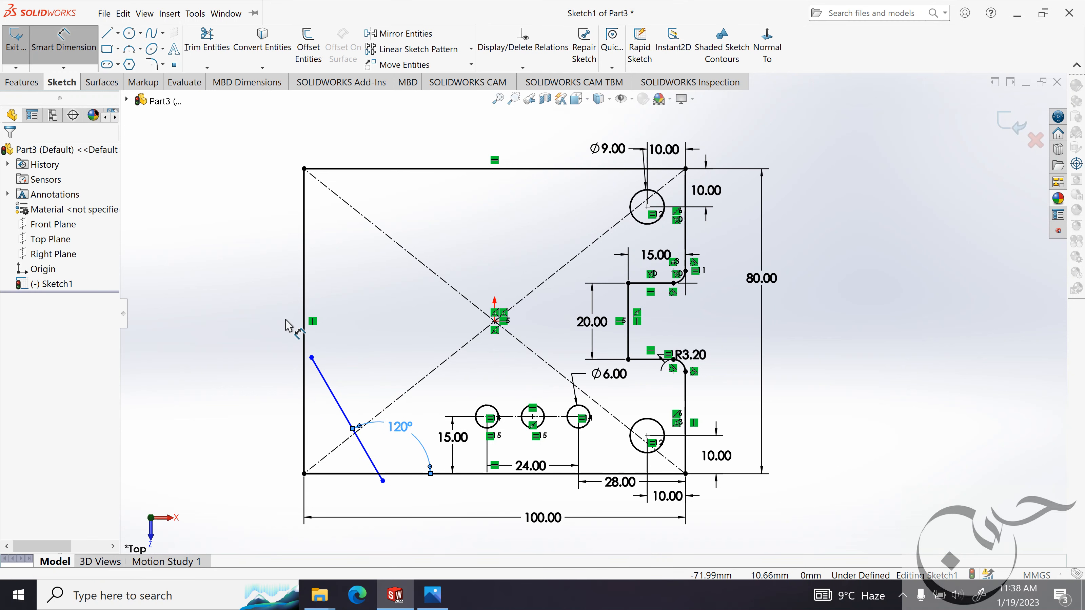
key(Escape)
Move the slanted line's upper endpoint outward so that it extends past the plate's left edge.
click(312, 358)
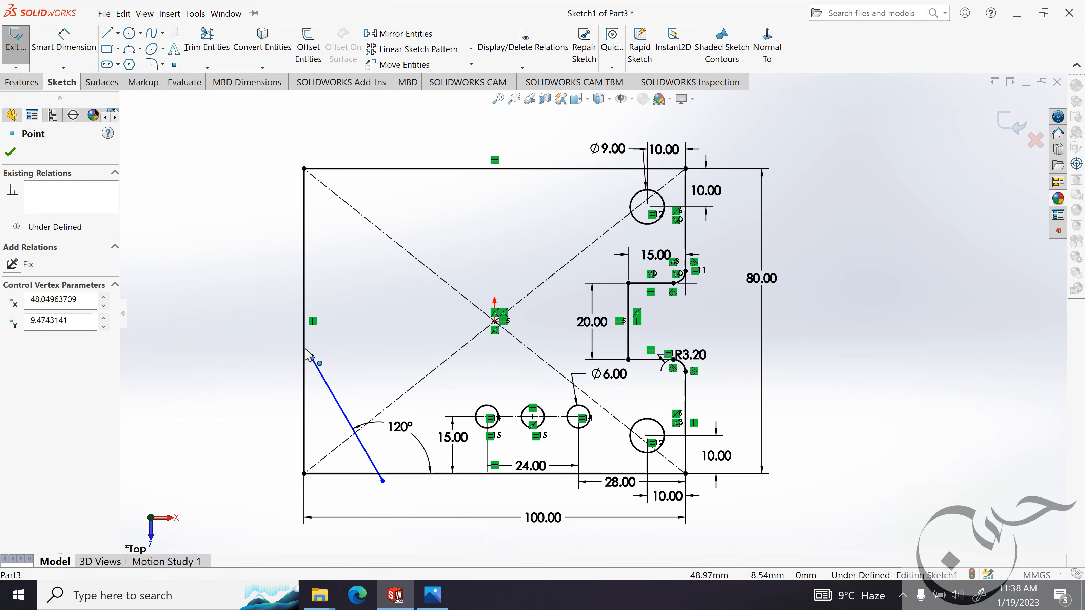
drag(308, 355, 290, 321)
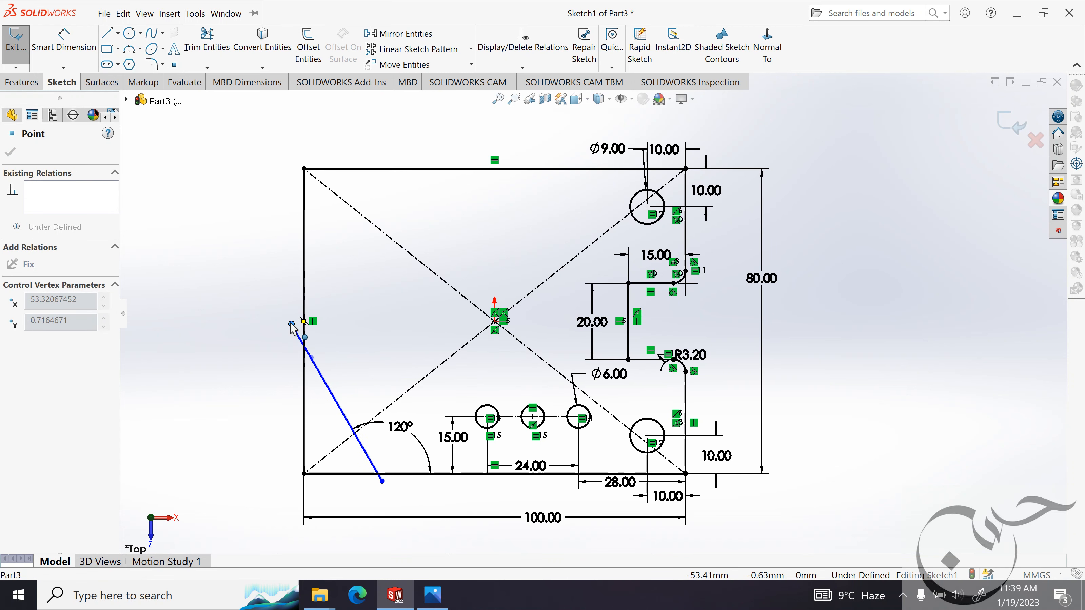
click(234, 329)
Consult the reference image and trim the slanted line's overhanging ends and the plate edges outside it to cut off the lower-left corner.
click(432, 595)
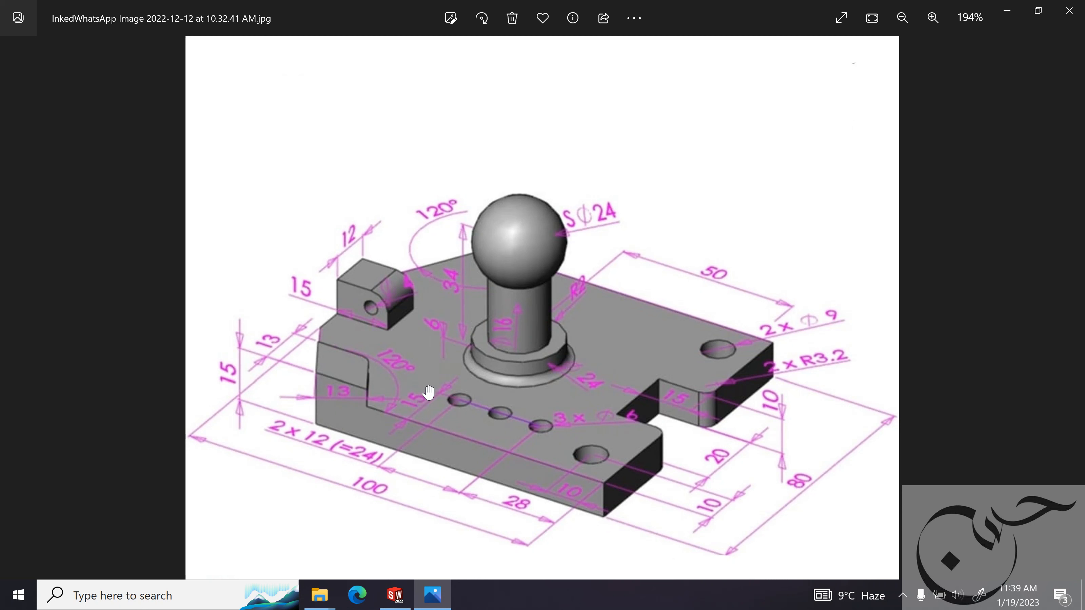
click(1006, 11)
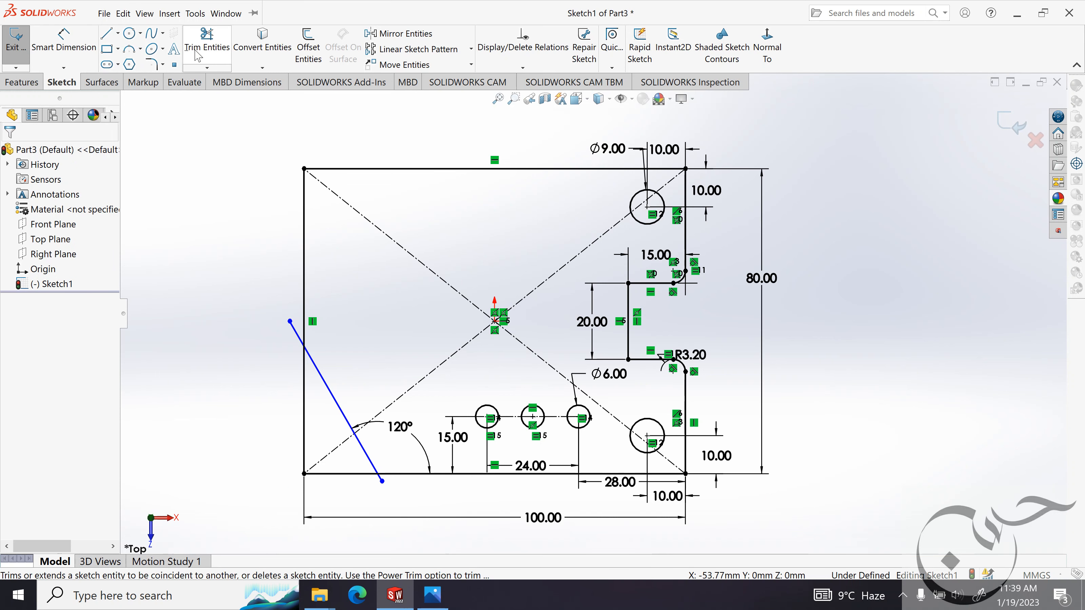
click(208, 50)
click(294, 331)
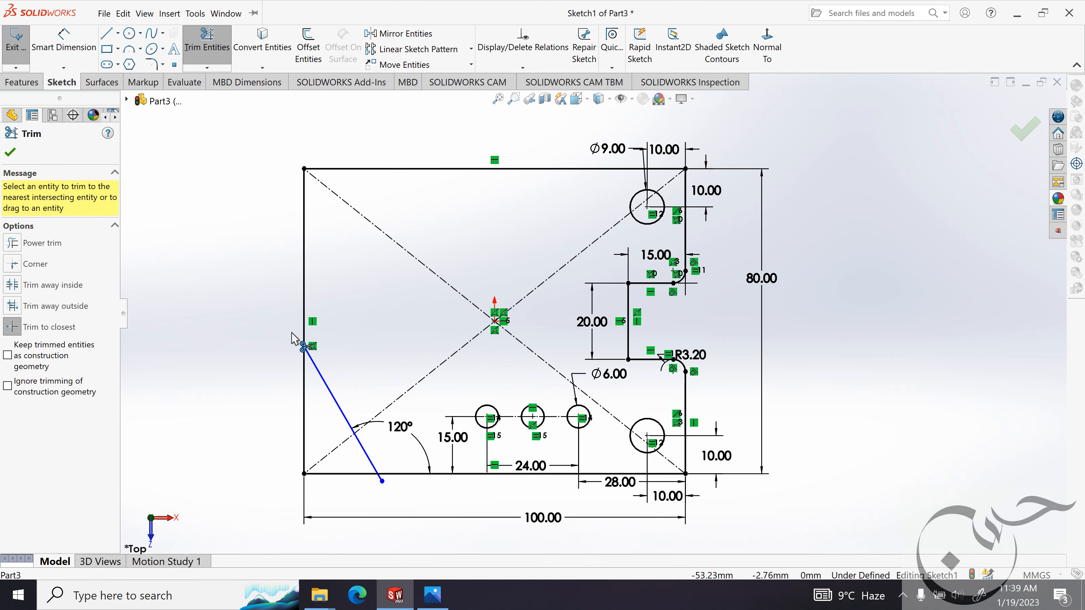
ctrl+middle_drag(375, 492, 406, 464)
click(426, 442)
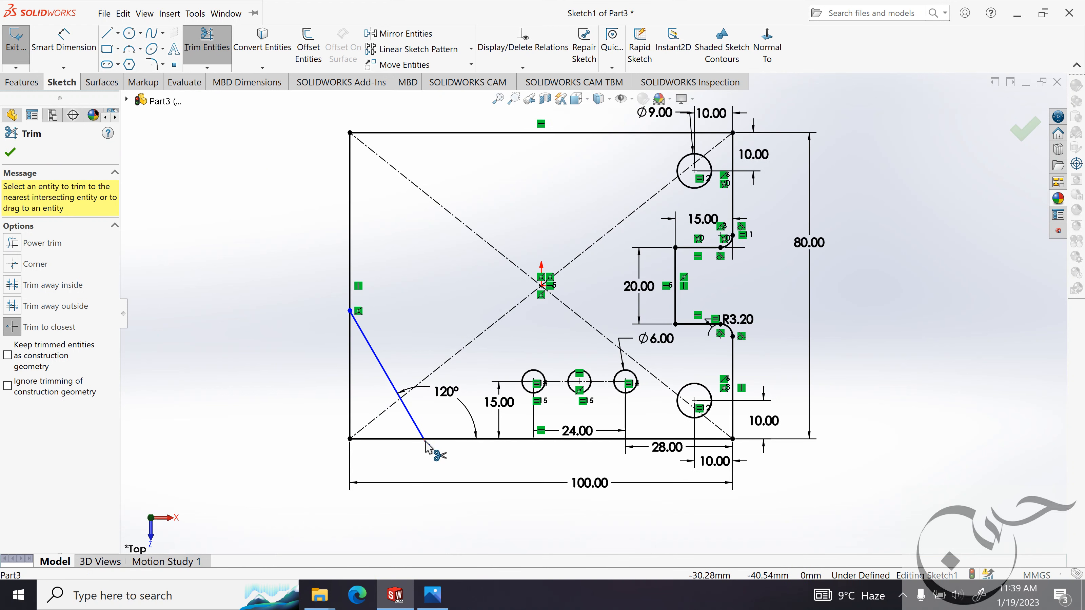
click(384, 440)
click(350, 408)
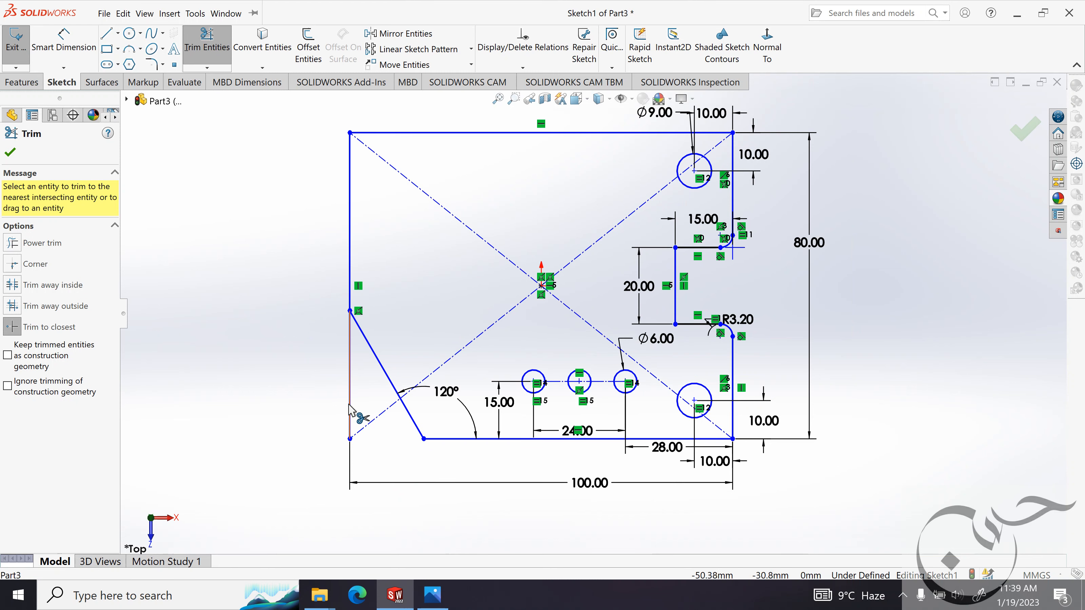
click(10, 152)
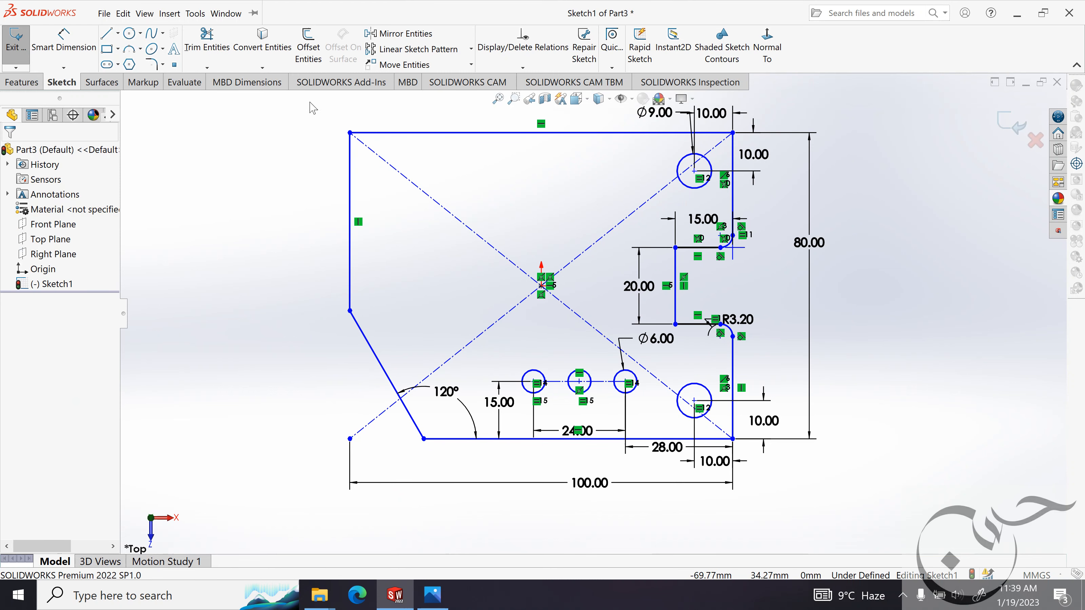
click(399, 34)
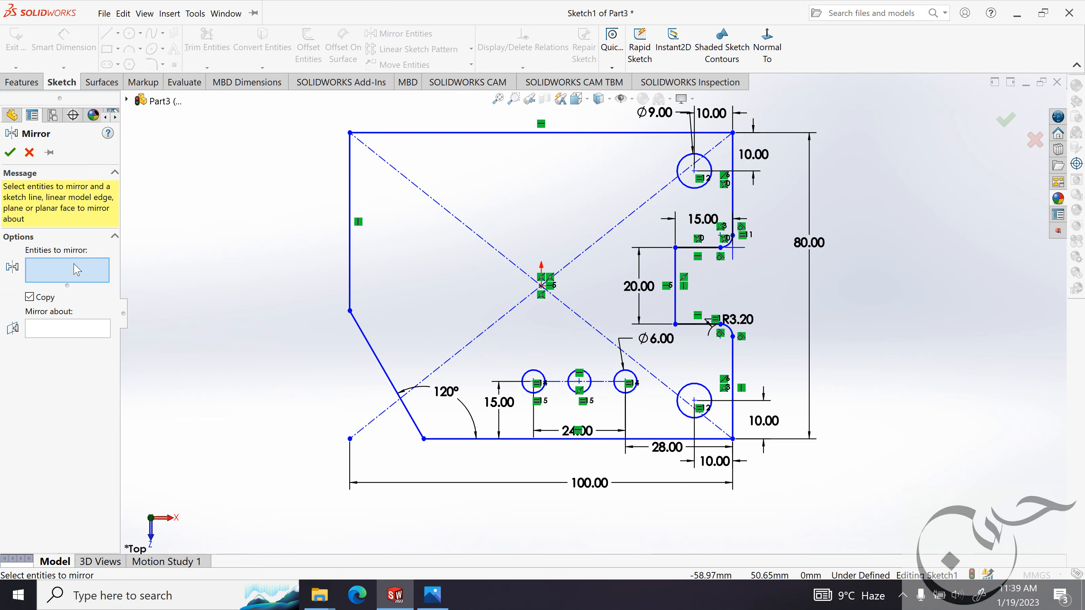
click(383, 367)
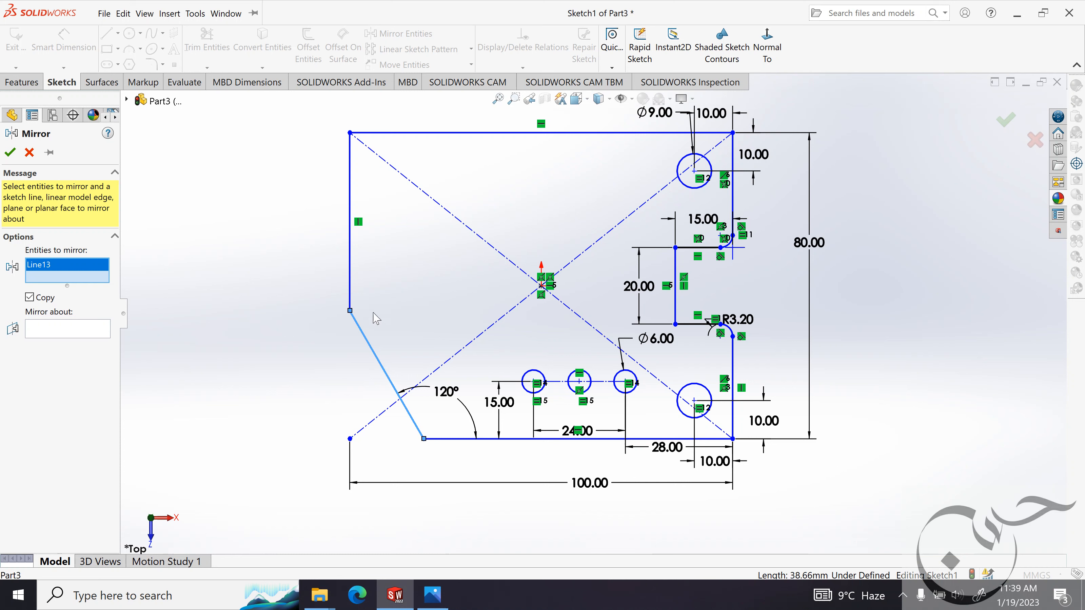
click(29, 153)
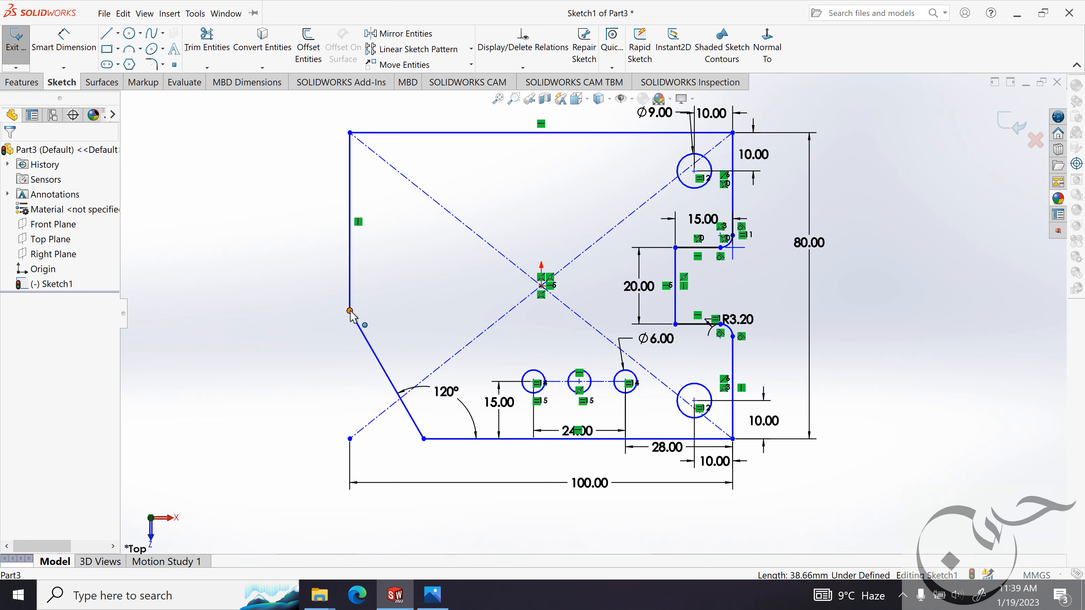
Reposition both endpoints of the slanted corner line to shorten it to about 27 mm.
drag(350, 312, 352, 356)
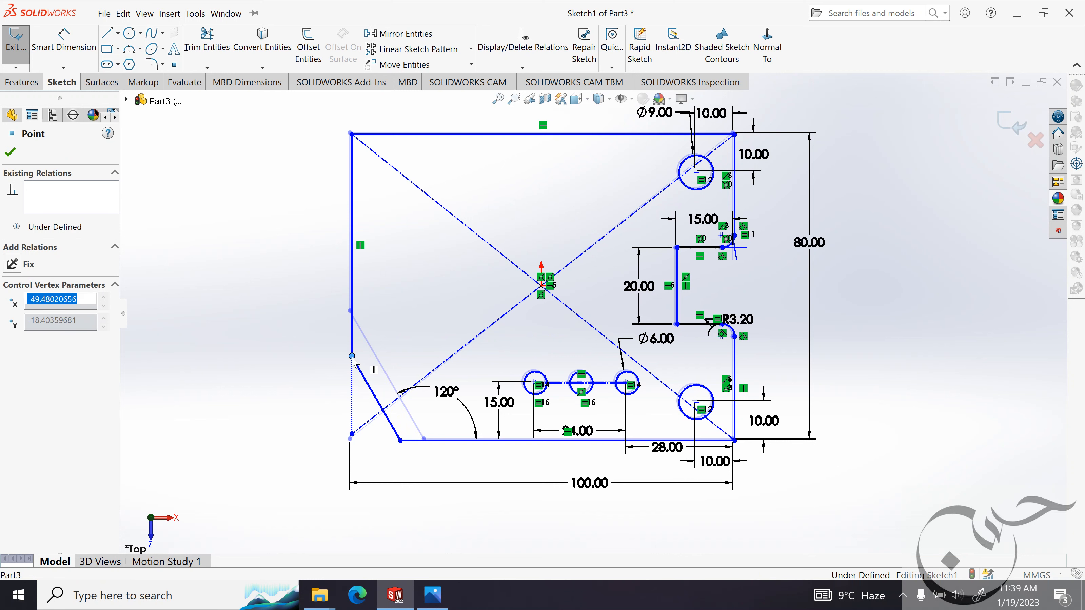
click(402, 442)
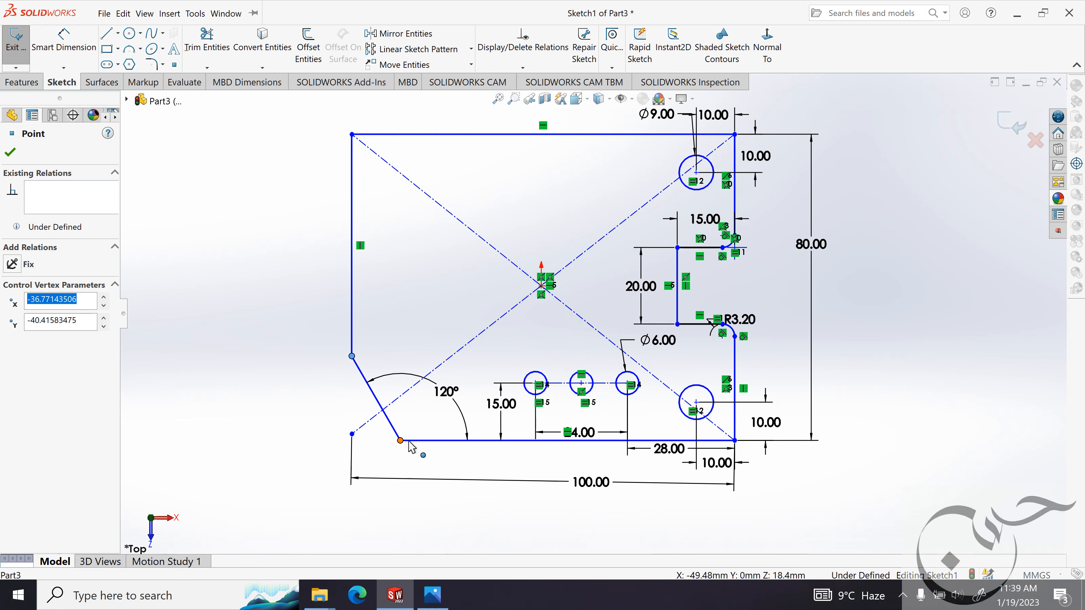
drag(409, 442, 405, 442)
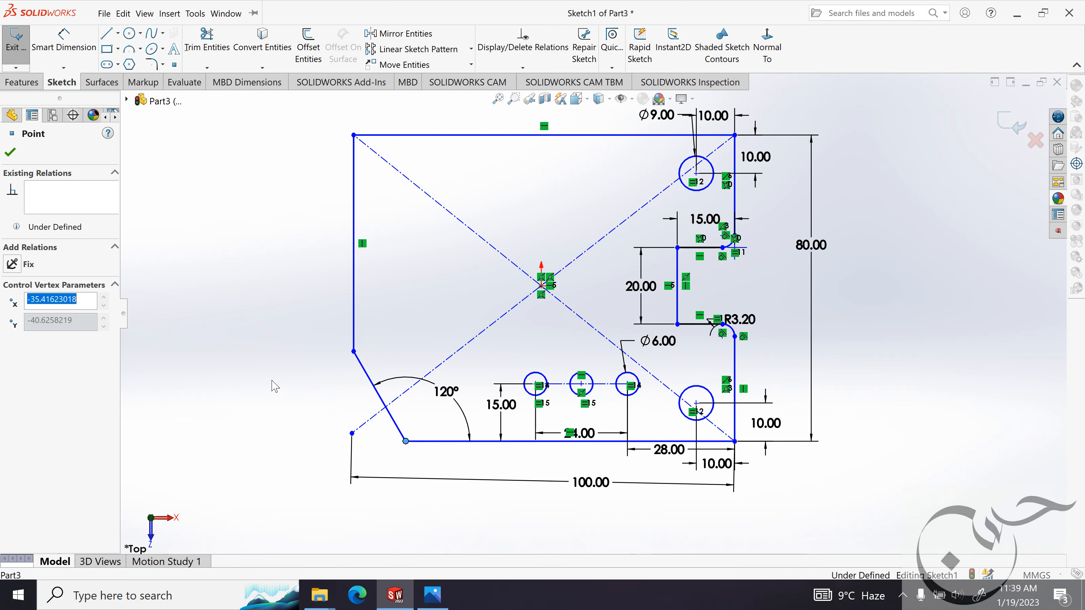
click(250, 341)
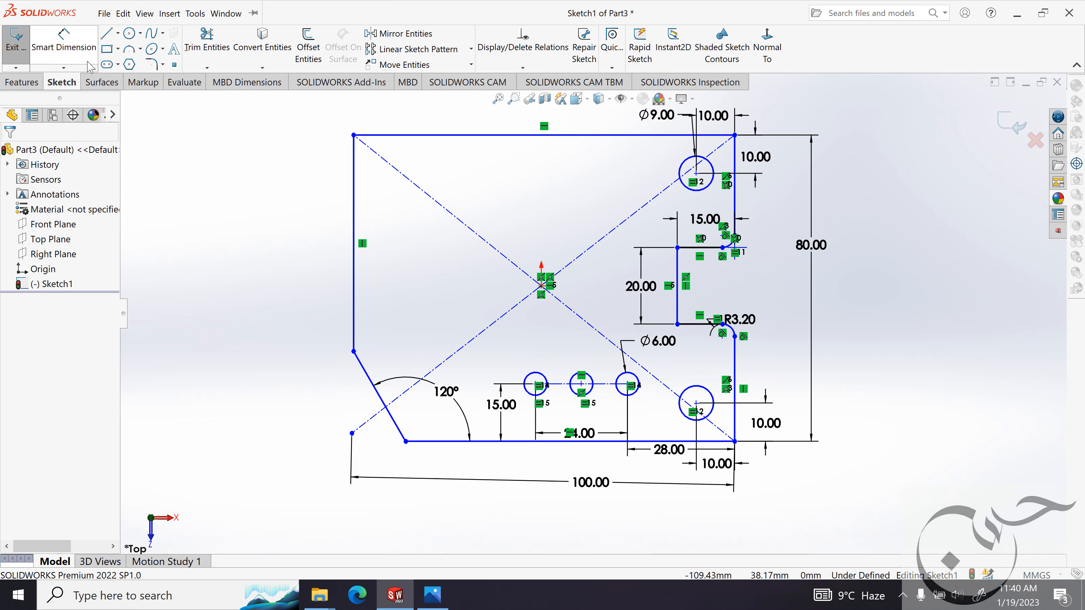
Mirror the slanted lower-left corner line about the Front Plane, keeping the original.
click(393, 38)
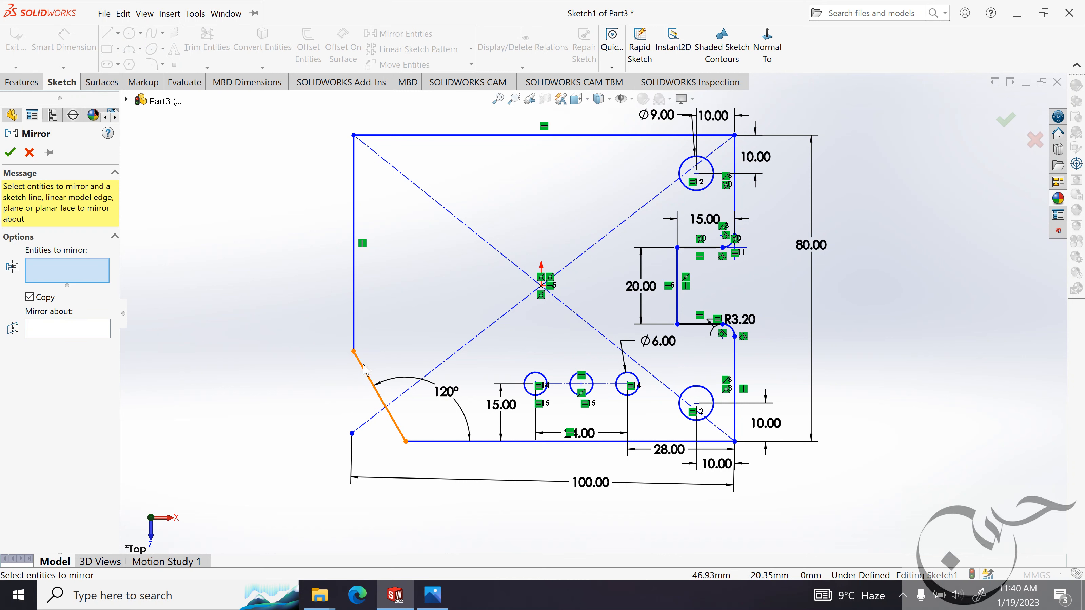
click(366, 374)
click(91, 332)
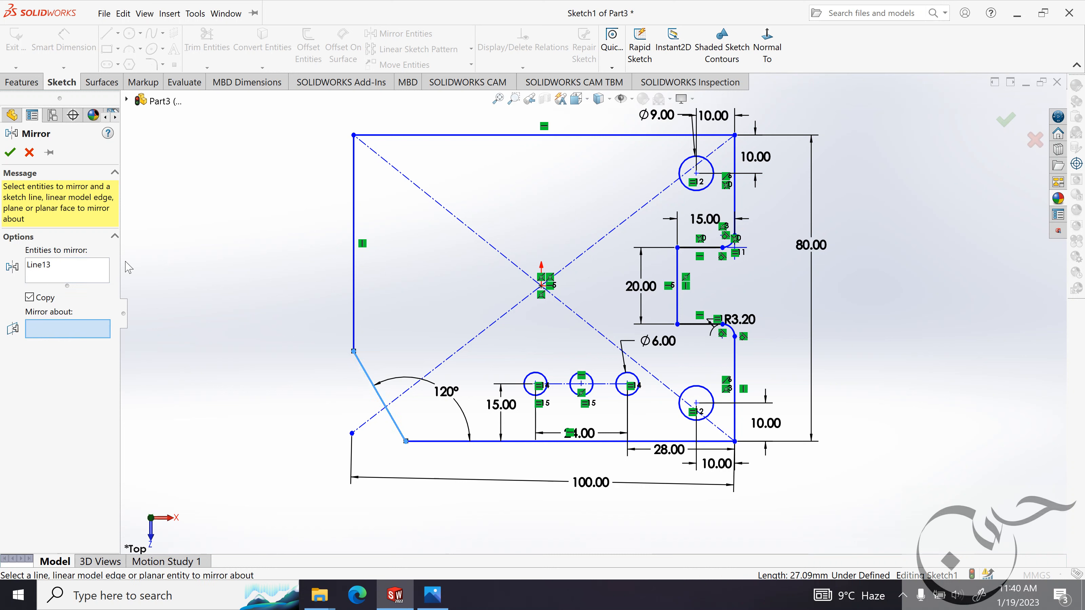
click(128, 101)
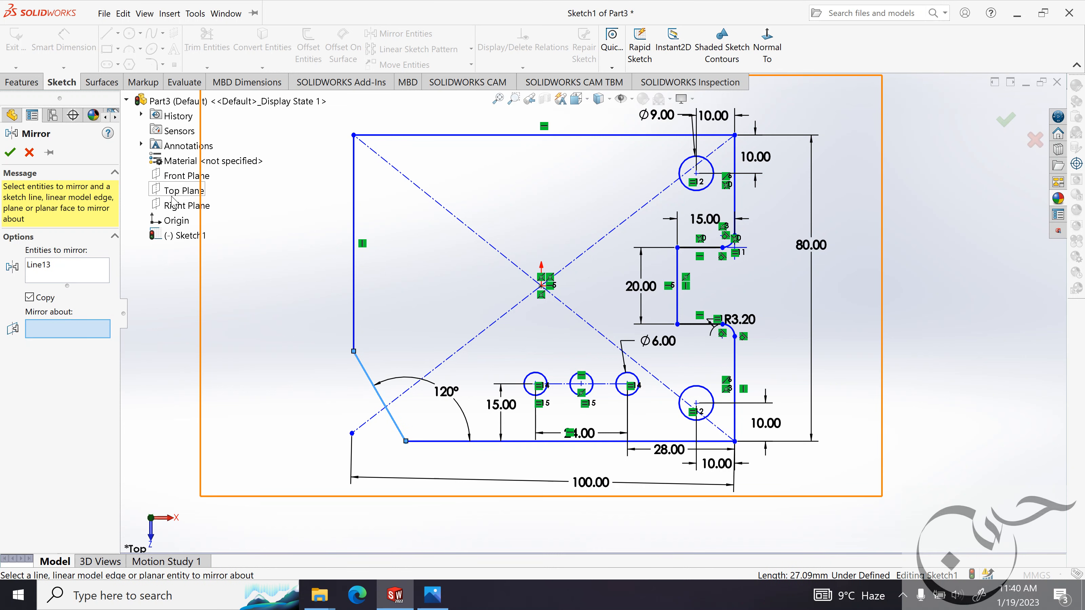
click(179, 178)
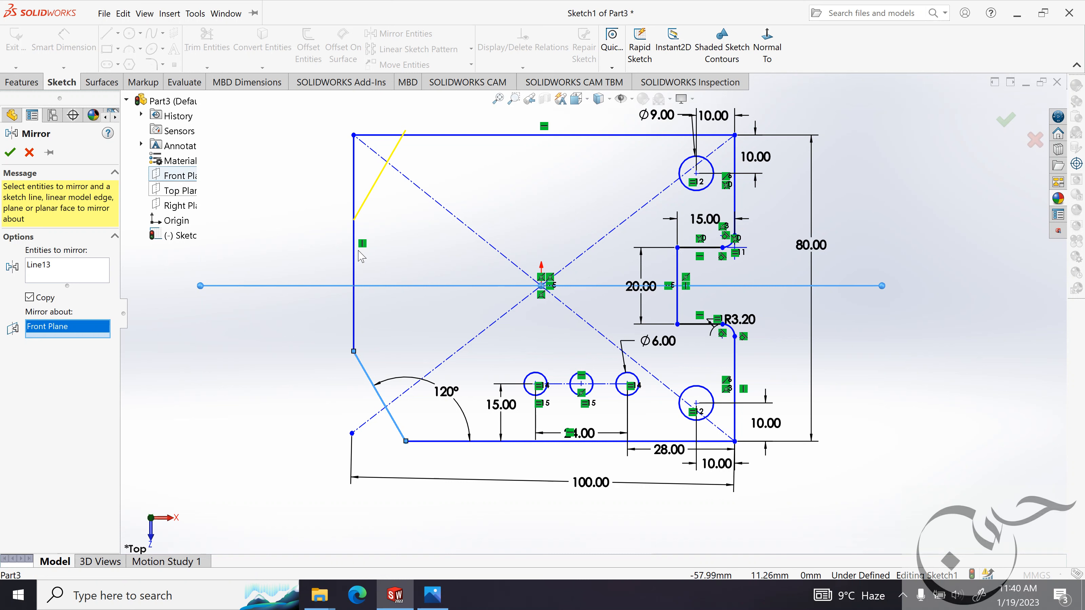
click(10, 154)
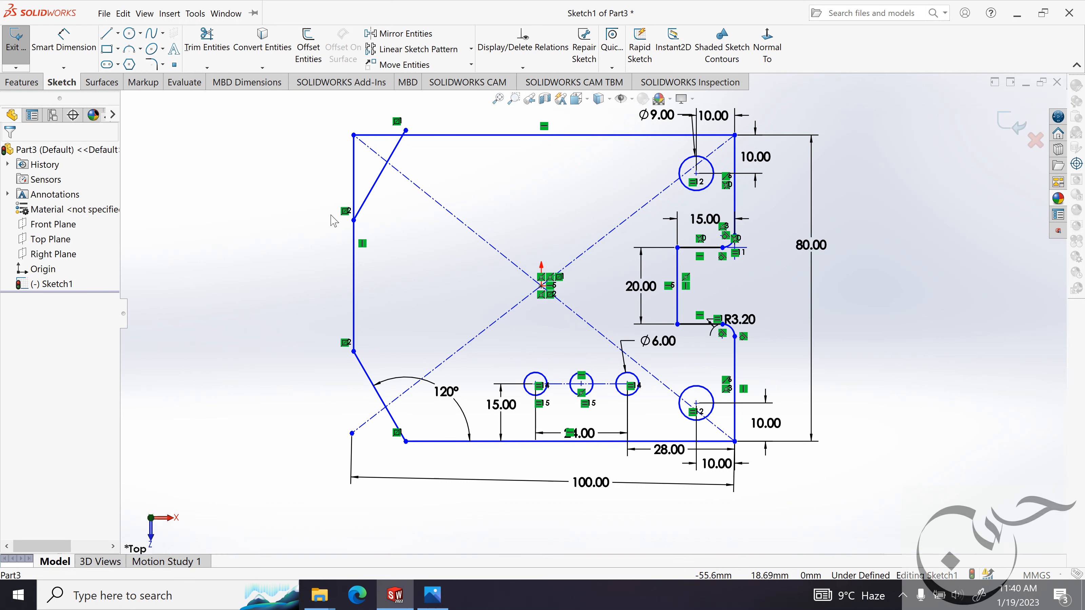
Trim the plate edges outside the mirrored line and its overhanging end to cut off the upper-left corner.
scroll(363, 215, up, 2)
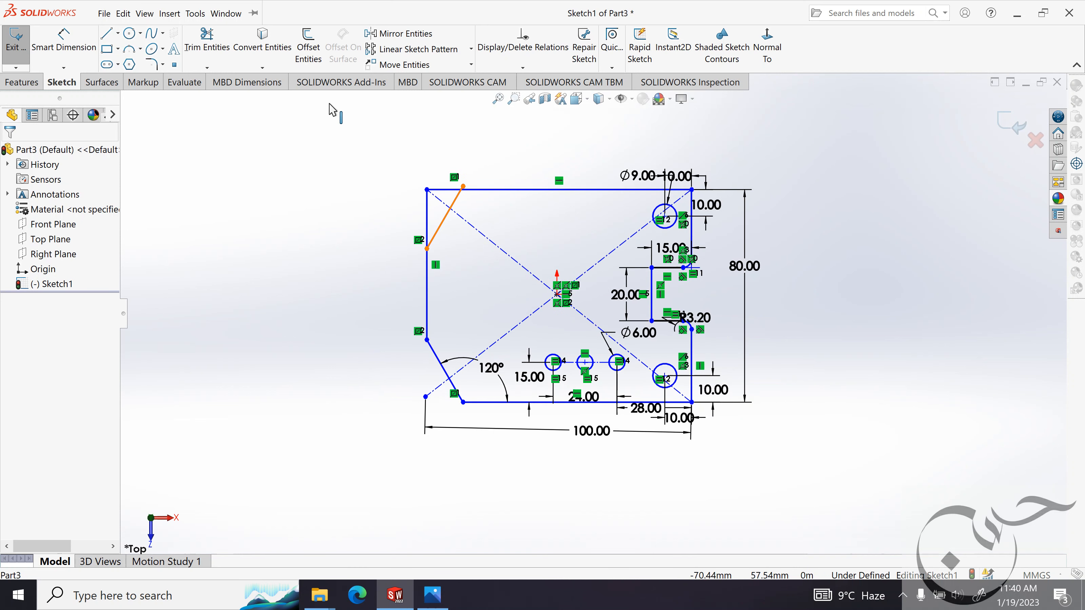
scroll(393, 230, down, 1)
click(207, 40)
scroll(448, 162, down, 1)
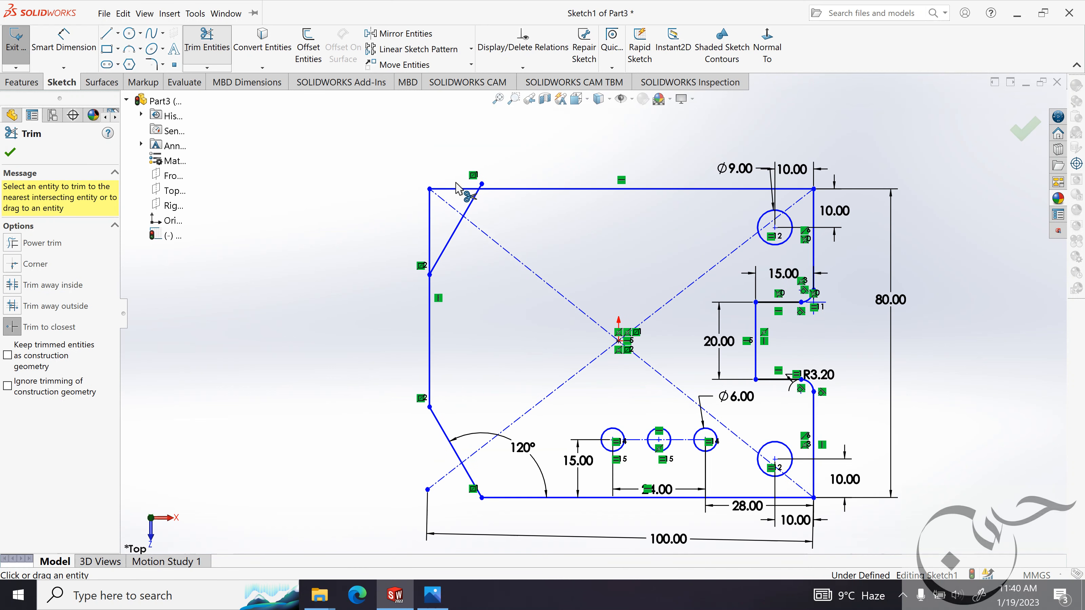
click(453, 188)
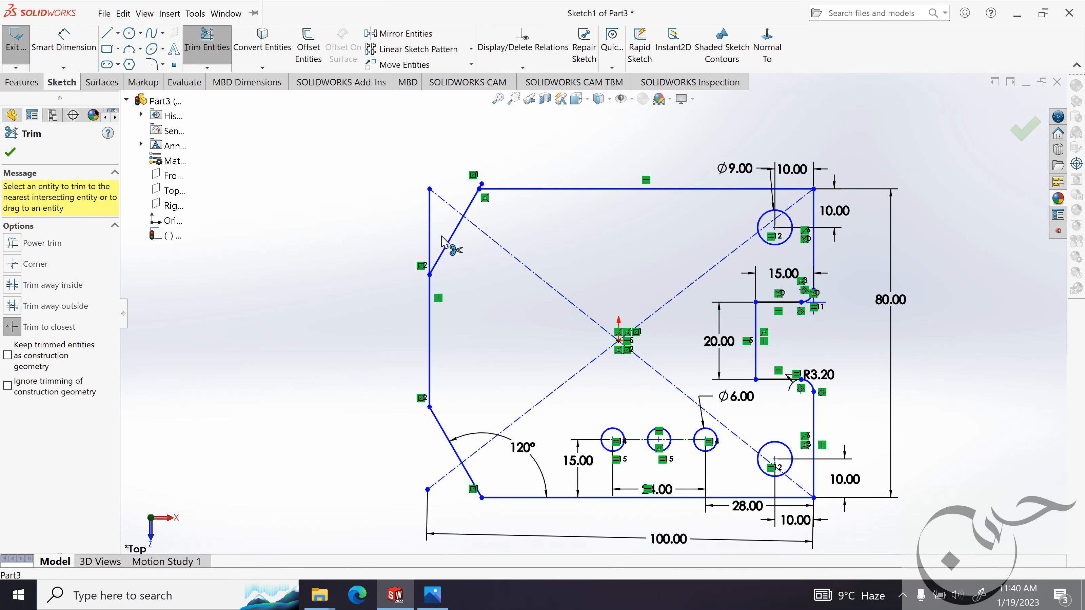
click(430, 233)
scroll(460, 239, down, 2)
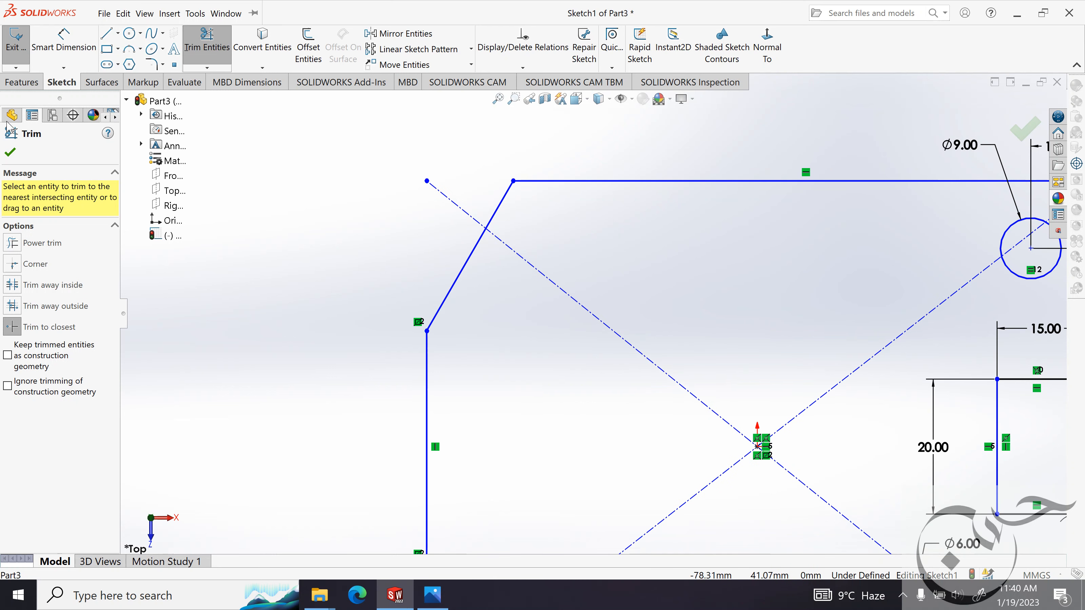
click(11, 151)
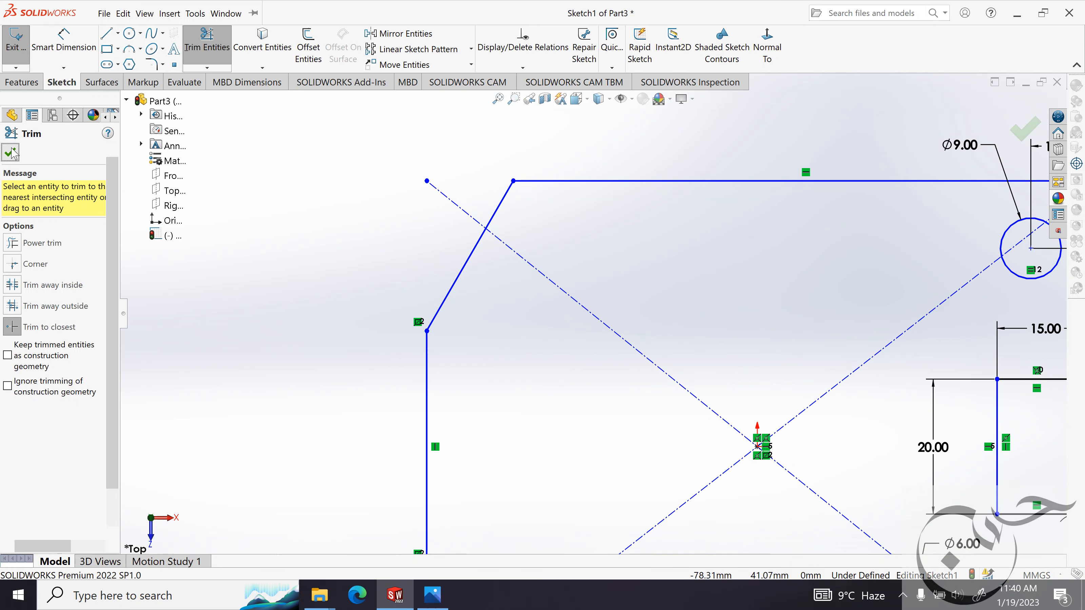
Dimension the angle between the plate's upper edge and the mirrored corner line at 120°.
click(84, 51)
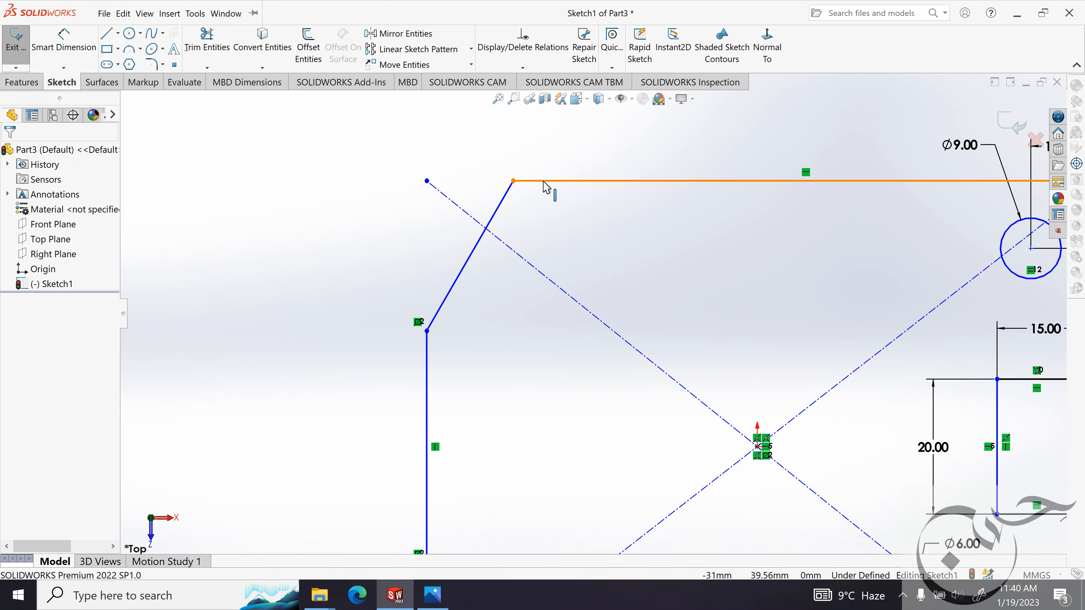
click(70, 48)
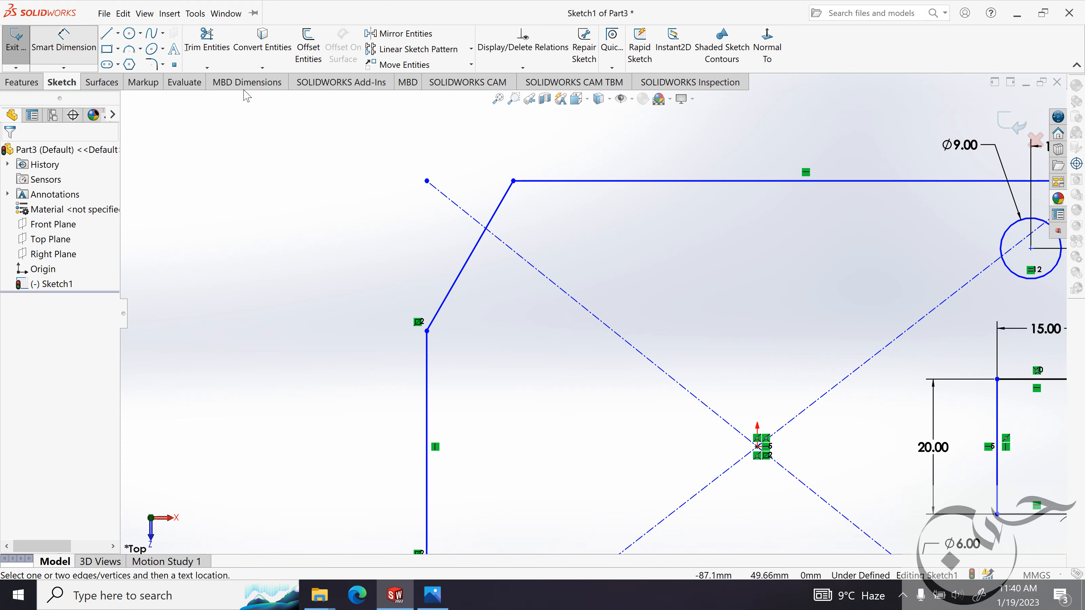
click(534, 181)
click(492, 219)
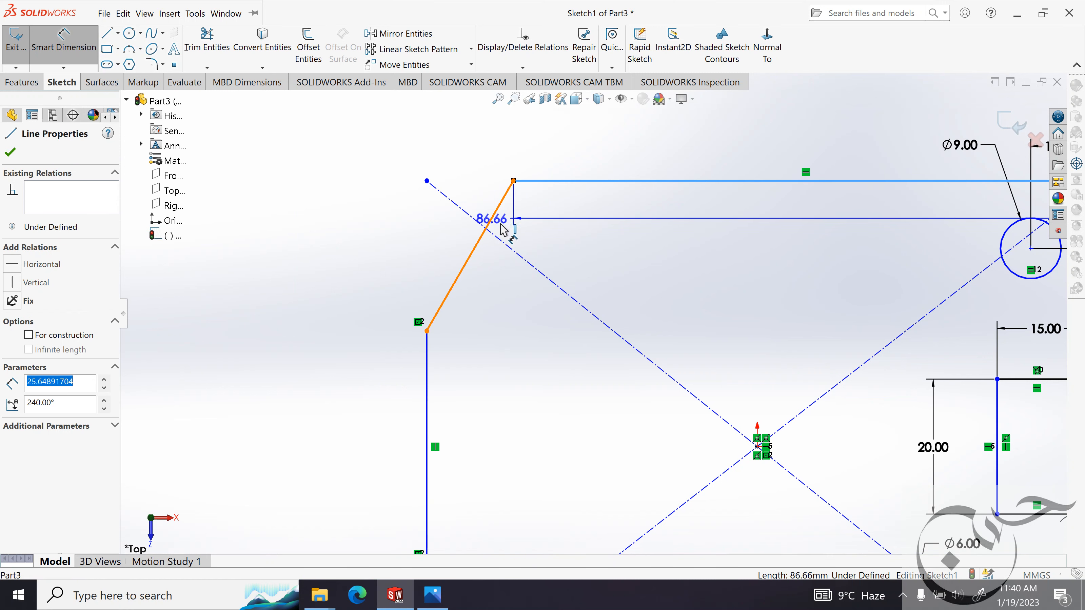
click(532, 231)
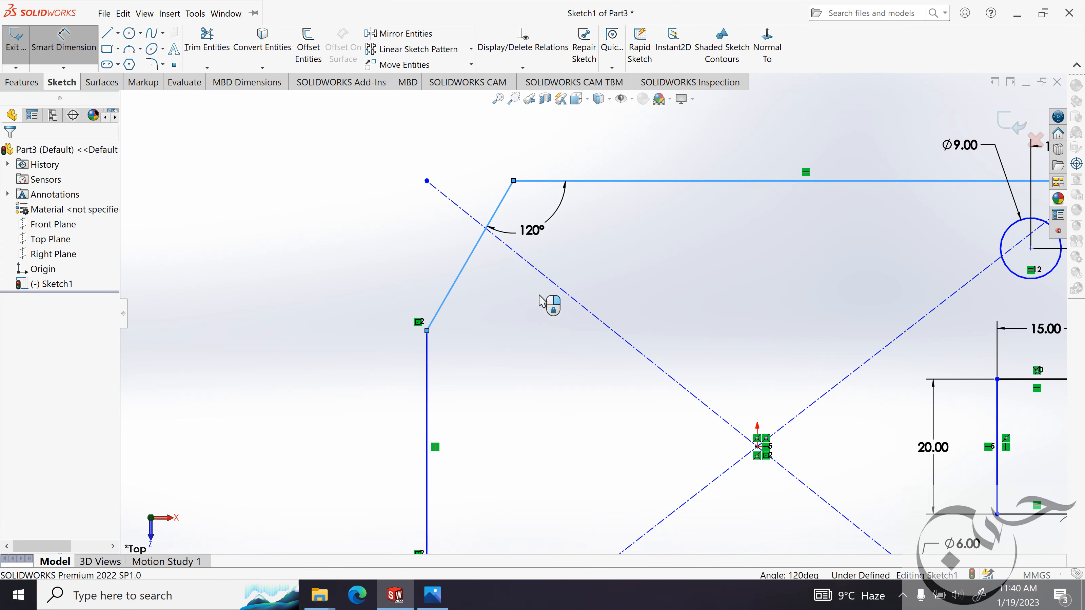
click(488, 225)
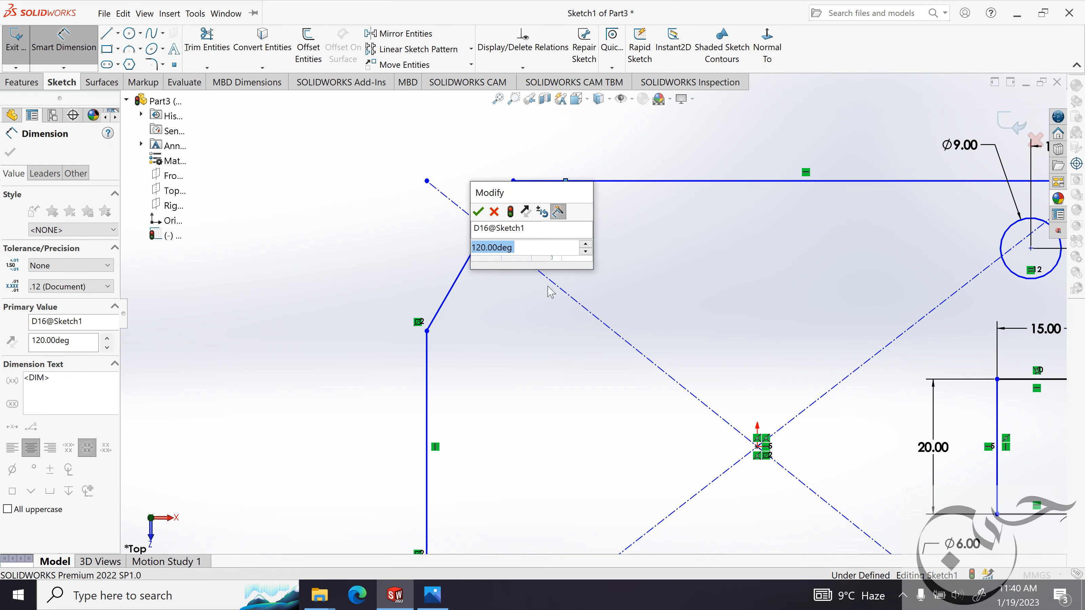
click(478, 211)
click(11, 154)
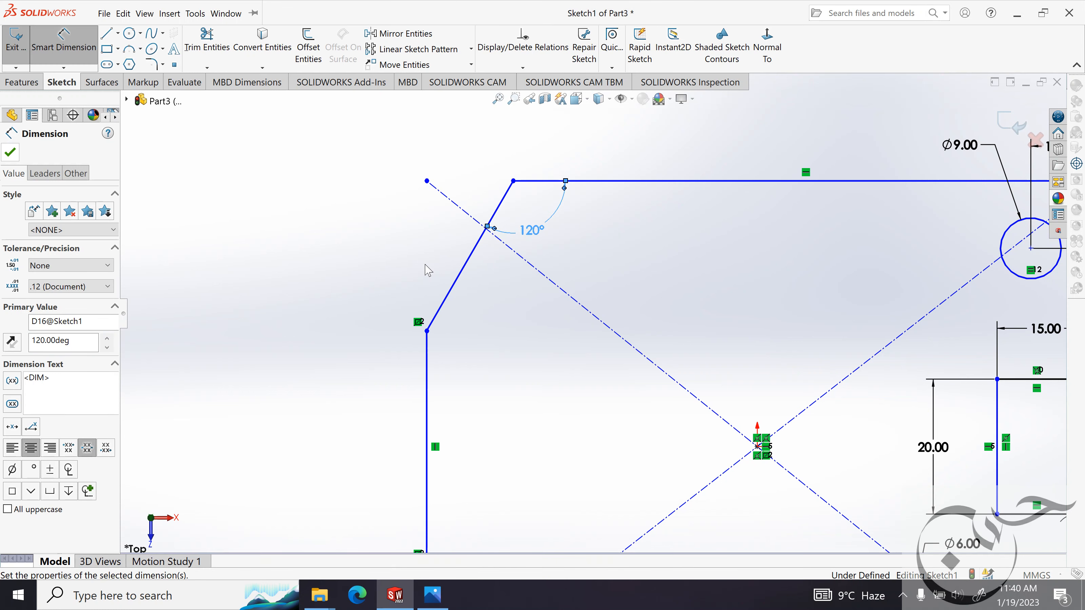
Add a horizontal relation between the midpoint of the plate's left edge and the sketch origin.
key(f)
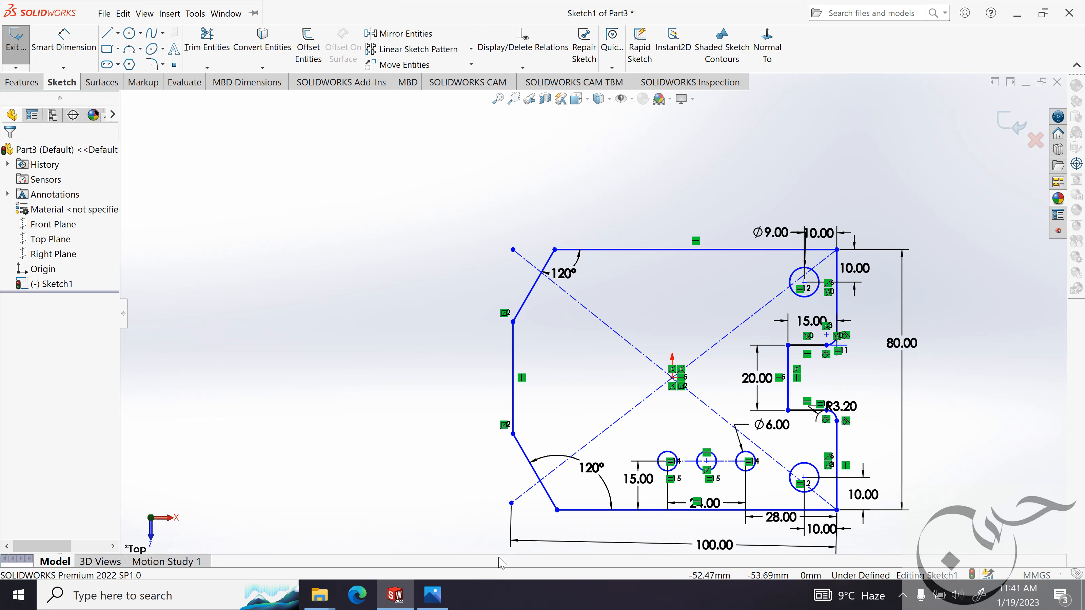
key(z)
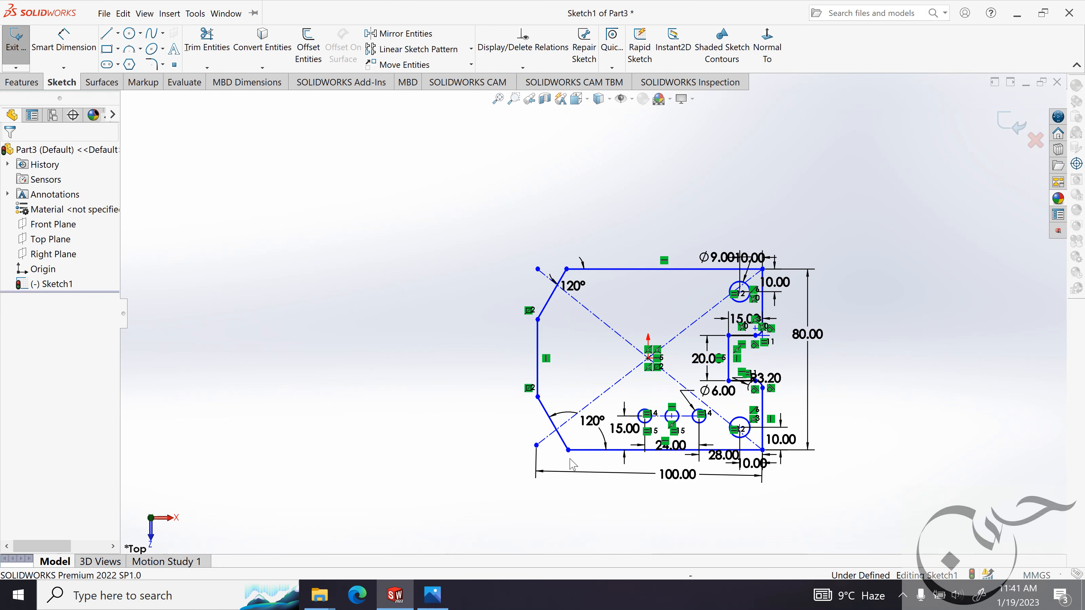
key(z)
scroll(586, 417, down, 3)
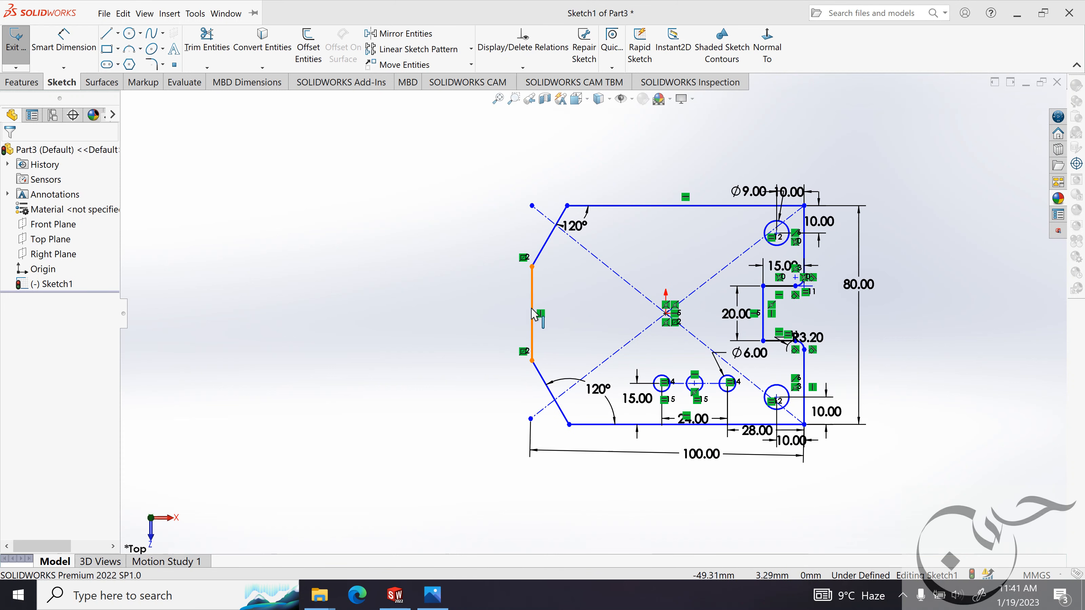
click(532, 315)
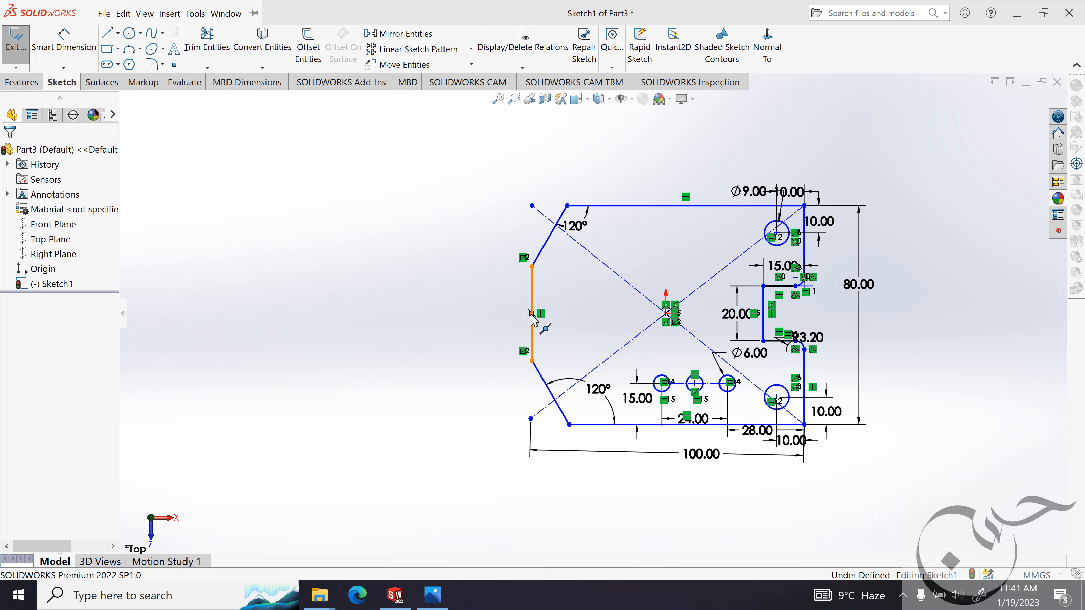
ctrl+click(667, 314)
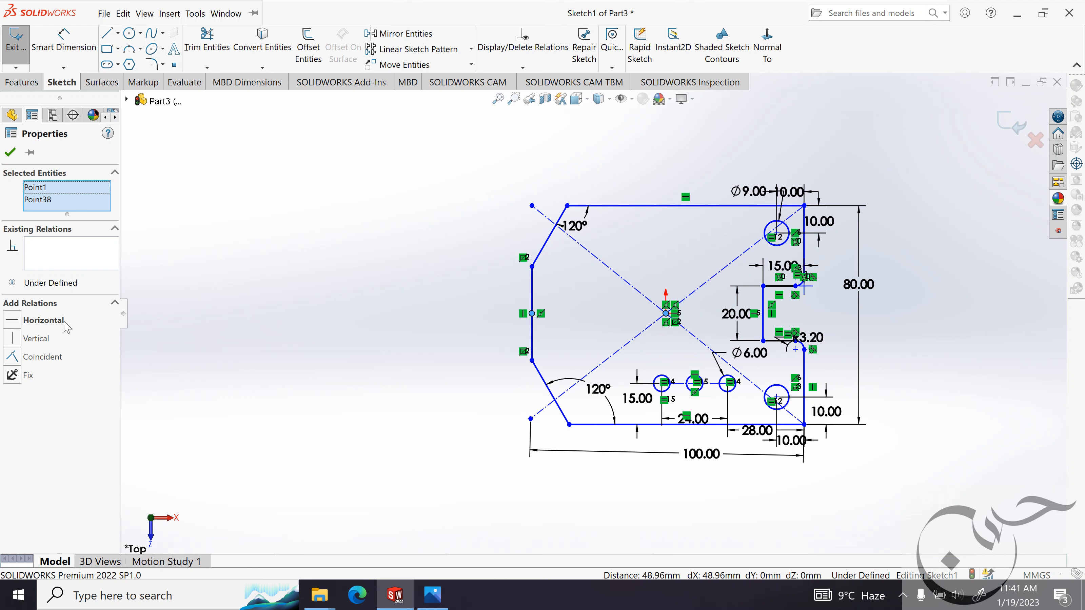
click(29, 323)
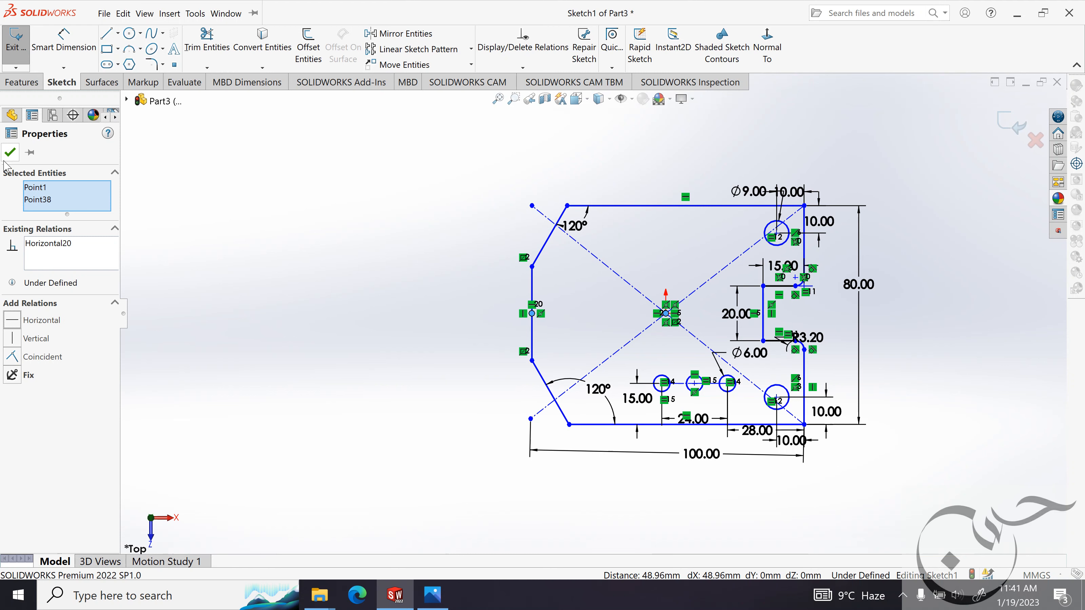
click(11, 153)
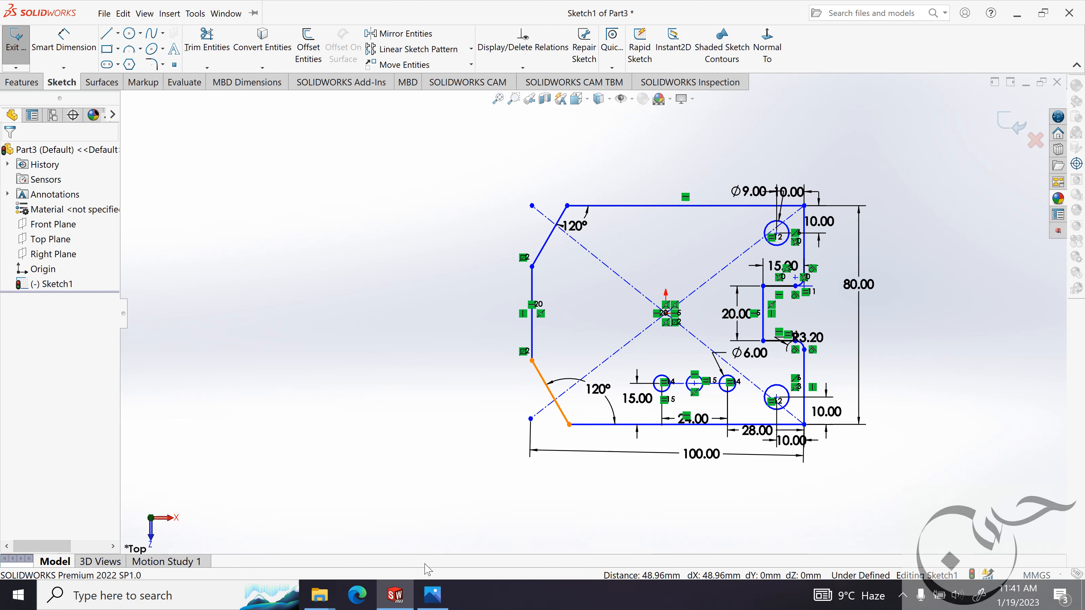
Check the plate thickness in the reference image and extrude the base sketch as a blind boss of 10 mm.
click(433, 595)
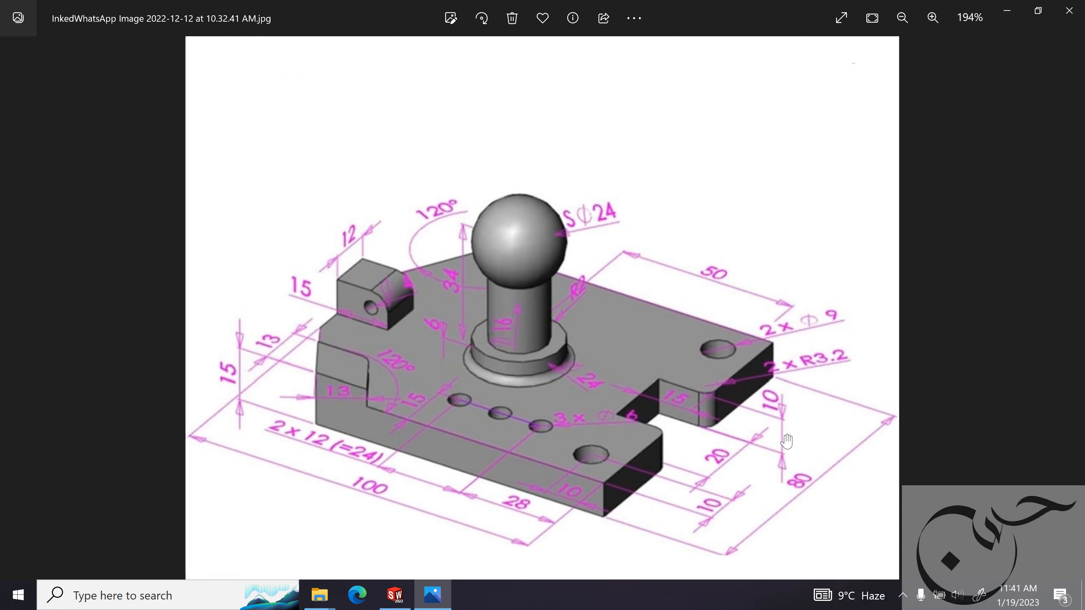
click(1007, 10)
click(31, 57)
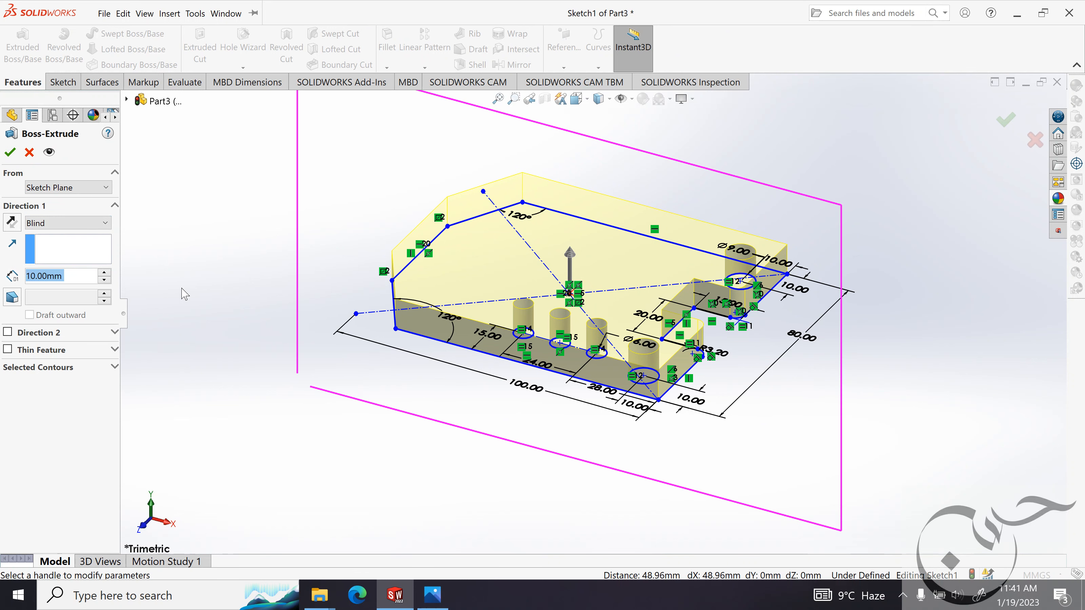
click(11, 153)
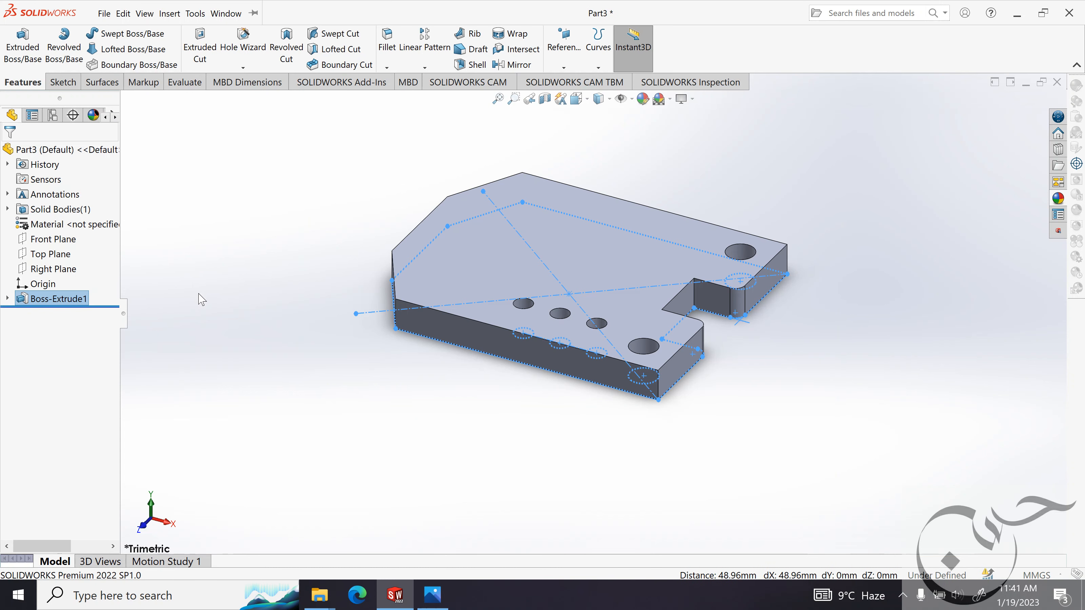
Start a new sketch on the plate's top face.
click(813, 381)
mouse_move(813, 380)
middle_down()
mouse_move(811, 393)
mouse_move(823, 370)
mouse_move(779, 420)
middle_up()
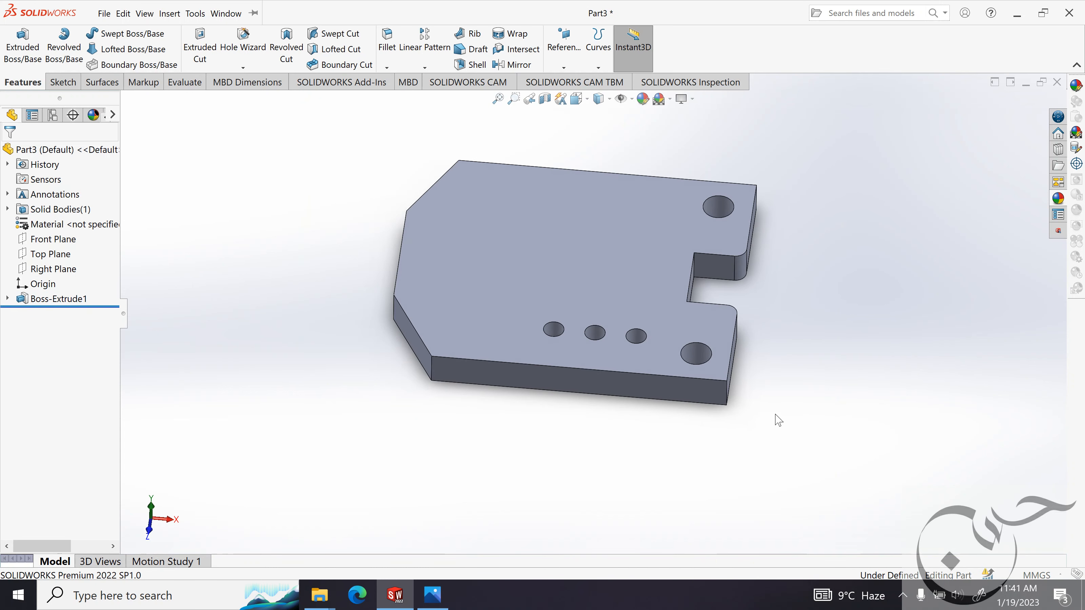
click(429, 324)
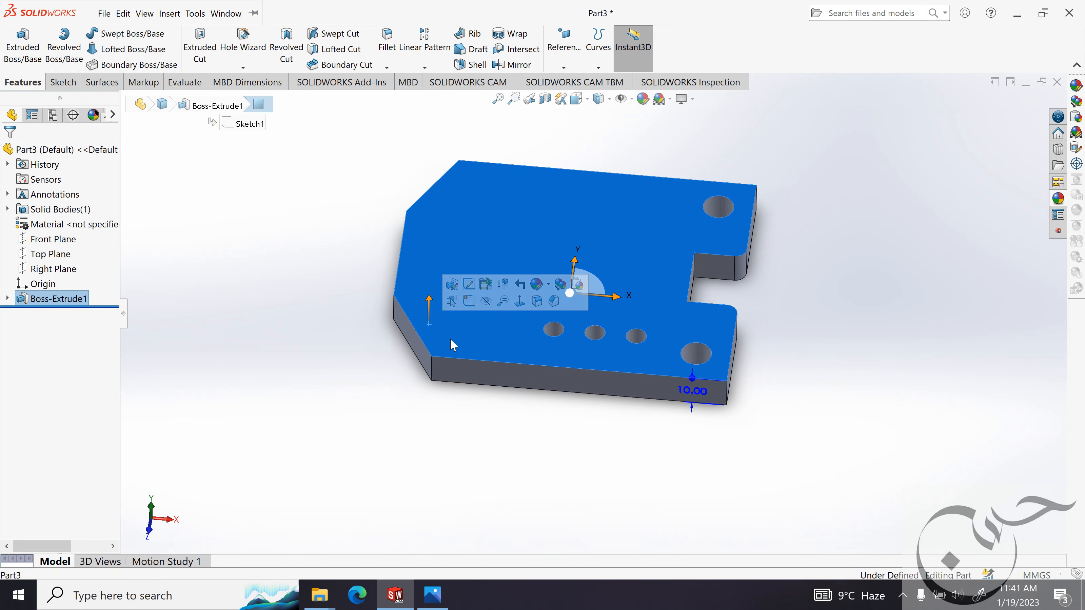
click(469, 301)
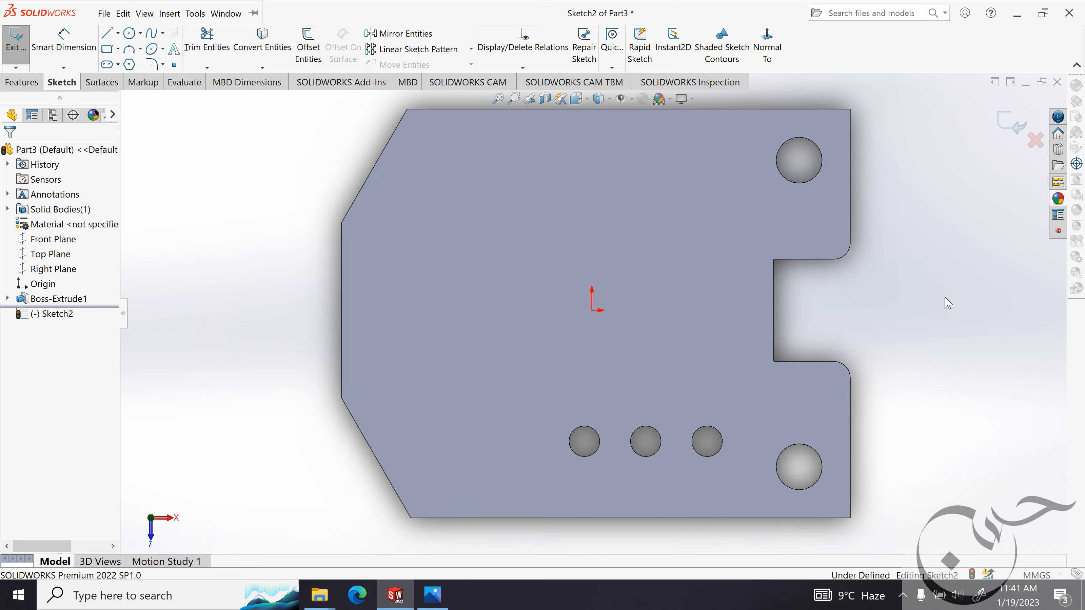
Consult the reference image and sketch a line about 14 mm long on the plate's lower edge, starting at the slanted corner's lower endpoint.
click(432, 594)
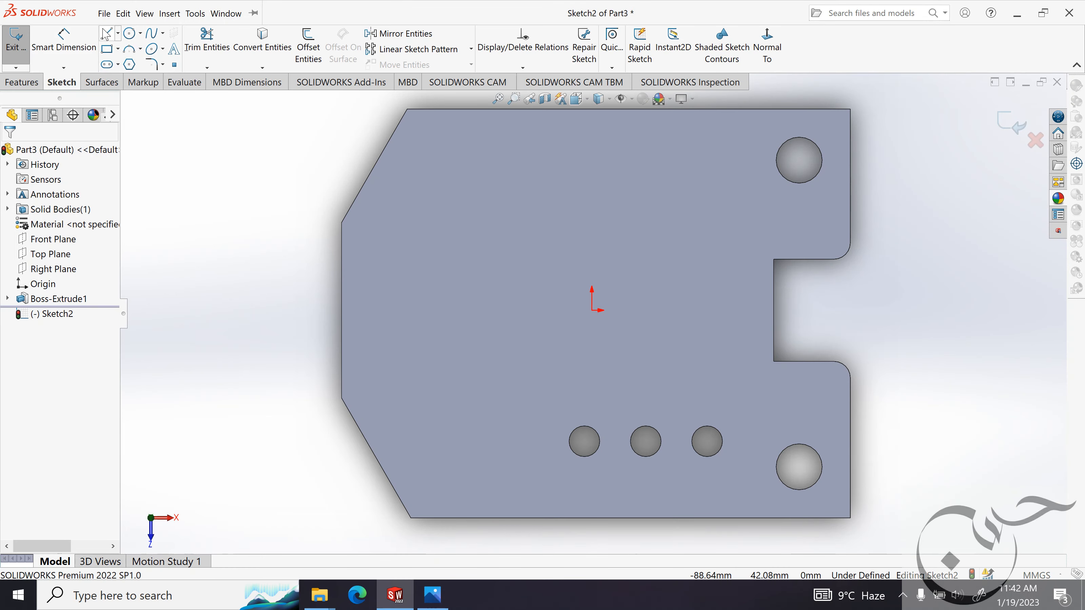
click(107, 35)
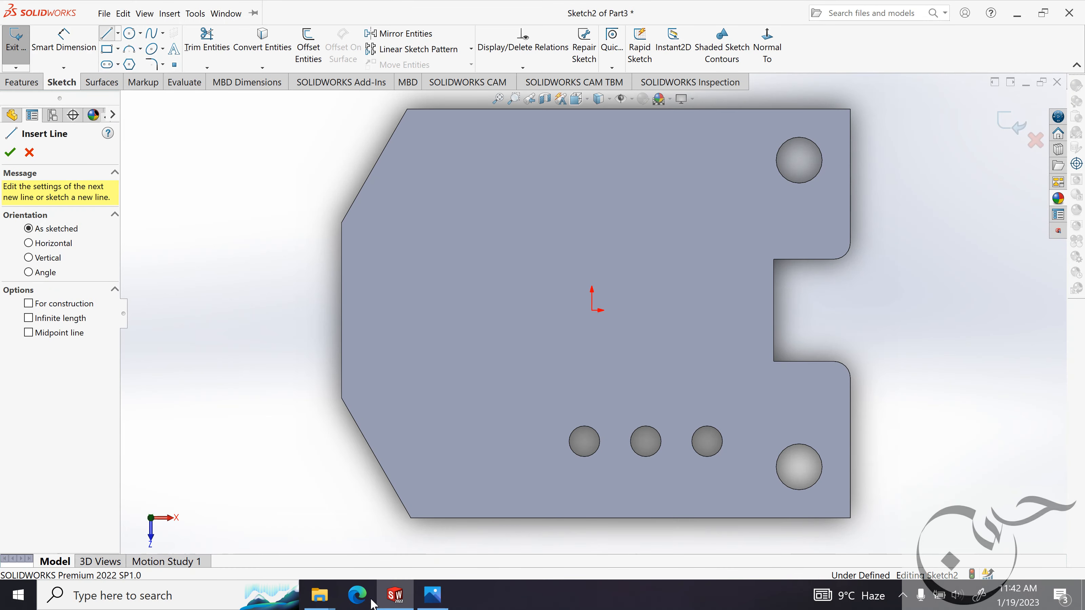
click(432, 594)
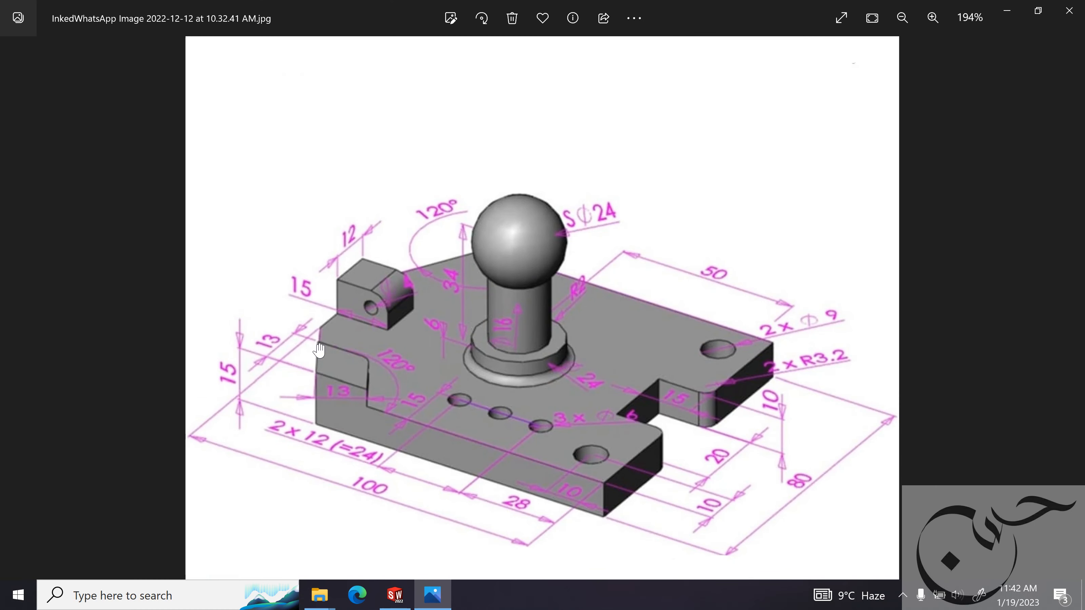
click(1007, 11)
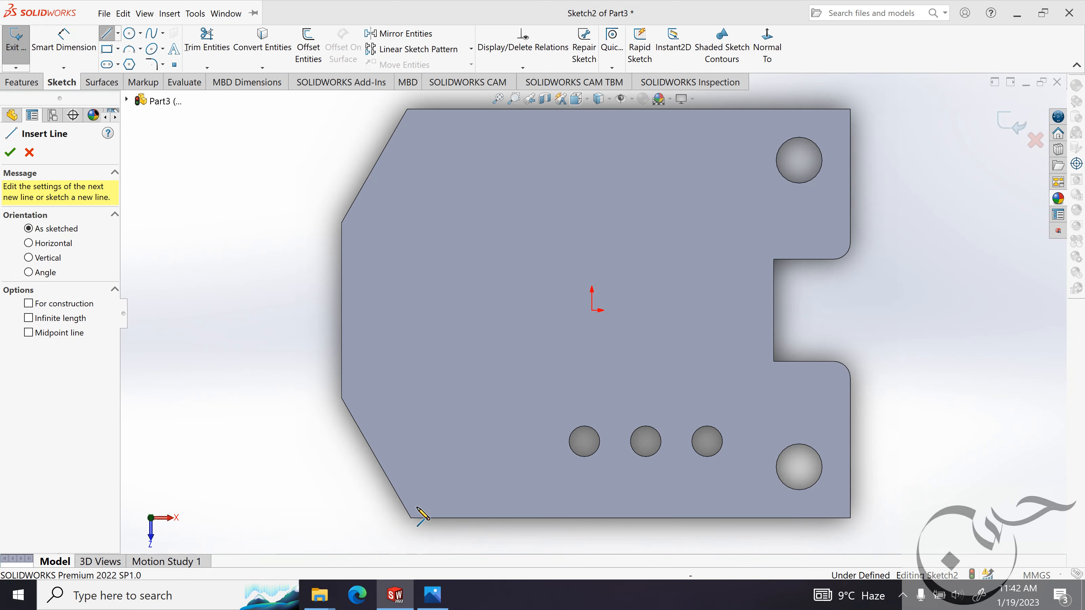
click(410, 518)
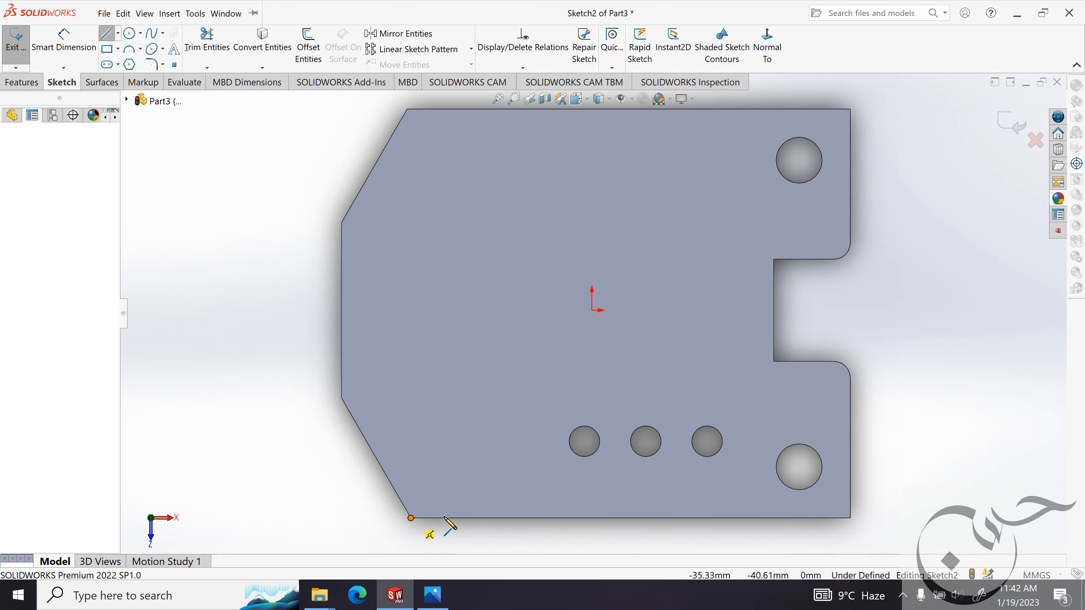
click(482, 519)
key(Escape)
key(Escape)
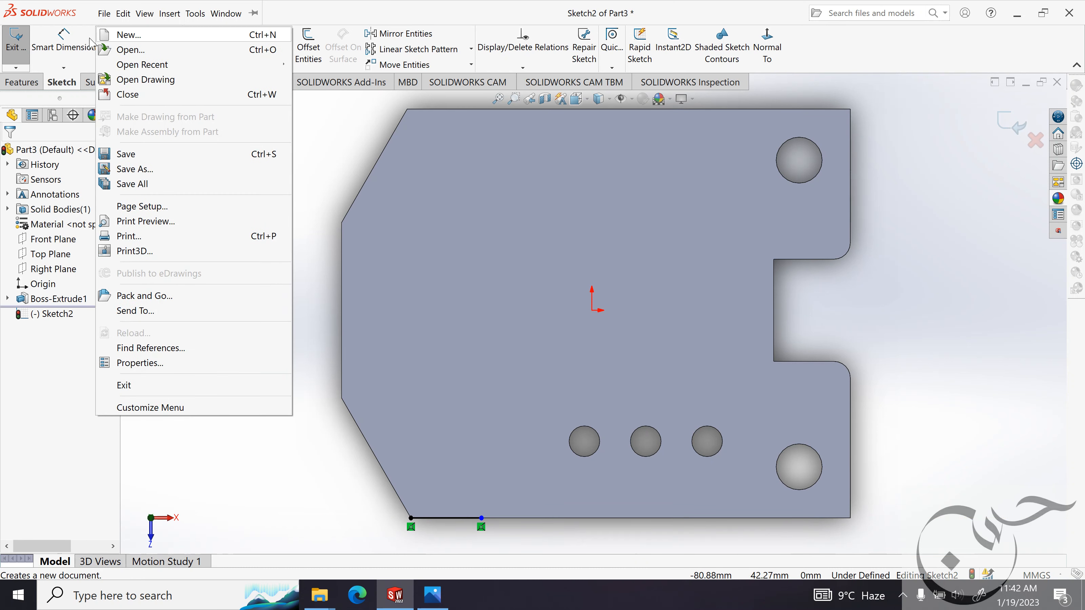
Sketch a line about 11 mm long along the plate's lower slanted edge, starting at its lower corner endpoint.
click(107, 37)
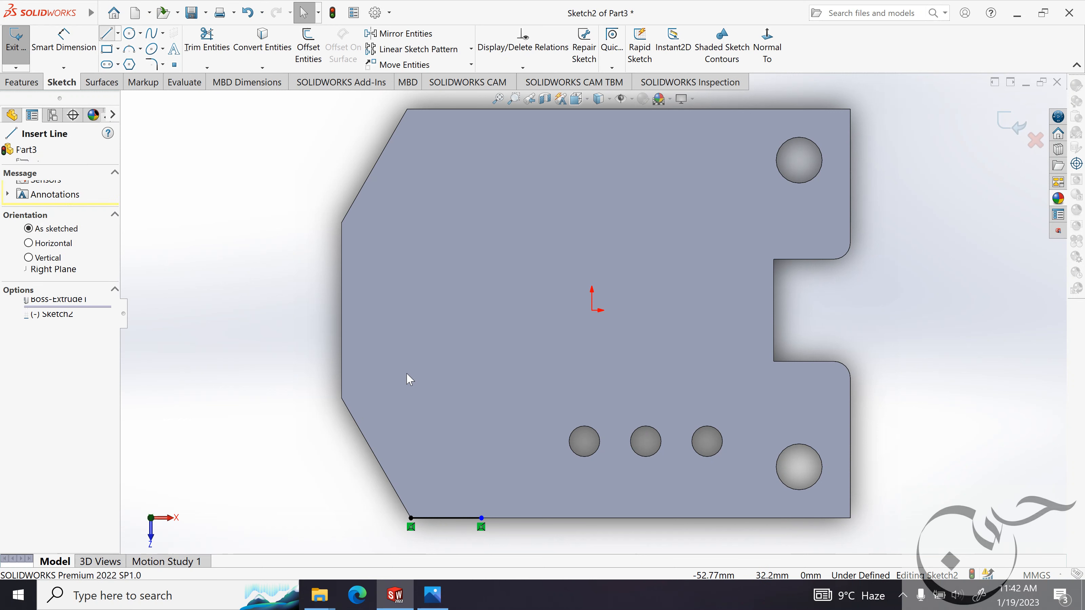
click(411, 518)
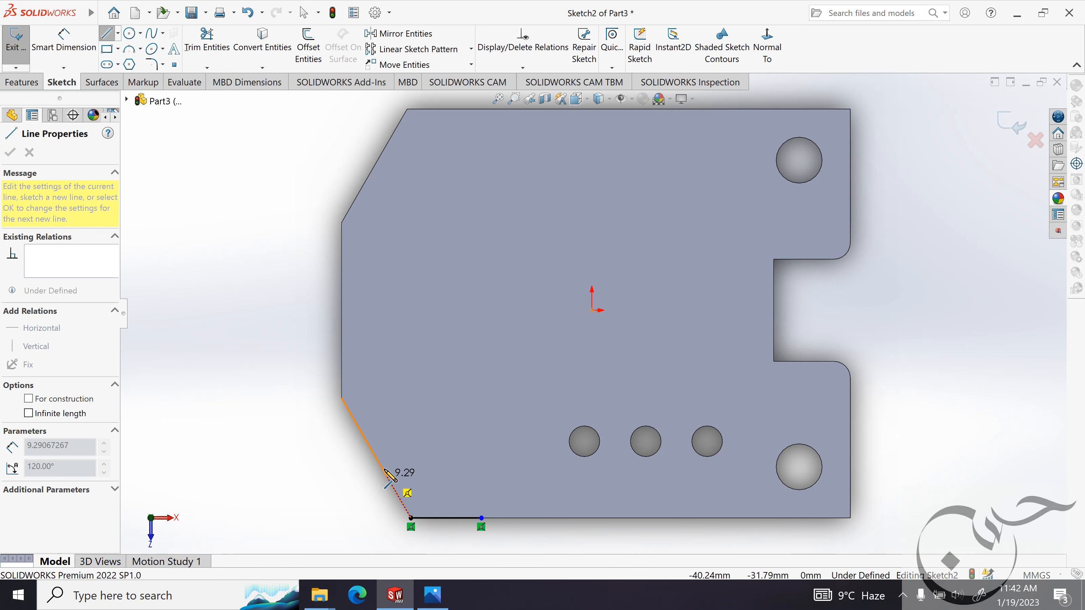
click(382, 468)
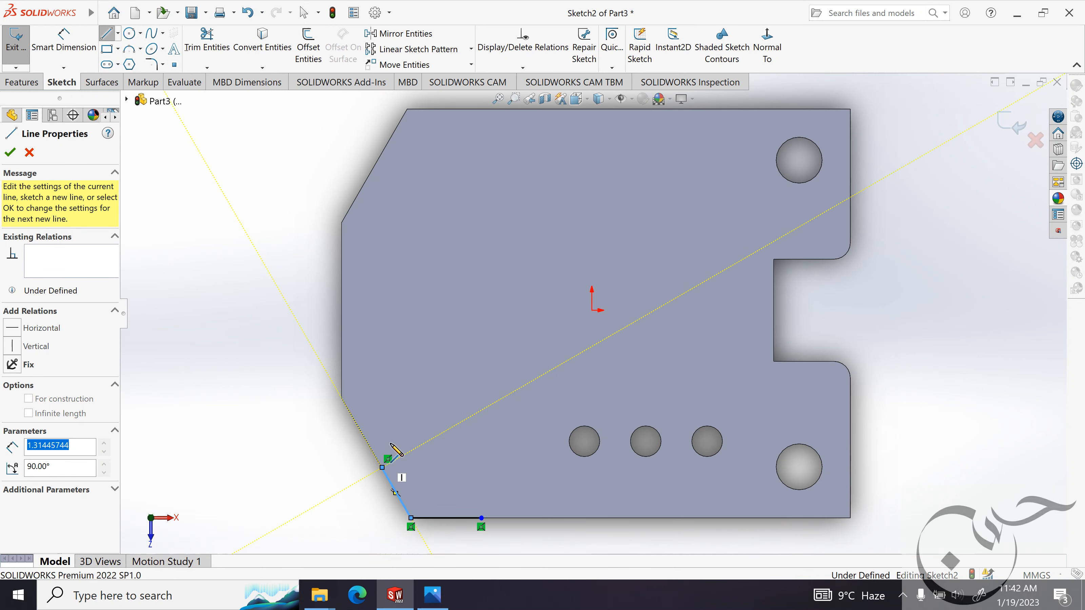
key(Escape)
Consult the reference image and close the corner profile with two connected lines about 13 mm and 10 mm long.
click(432, 593)
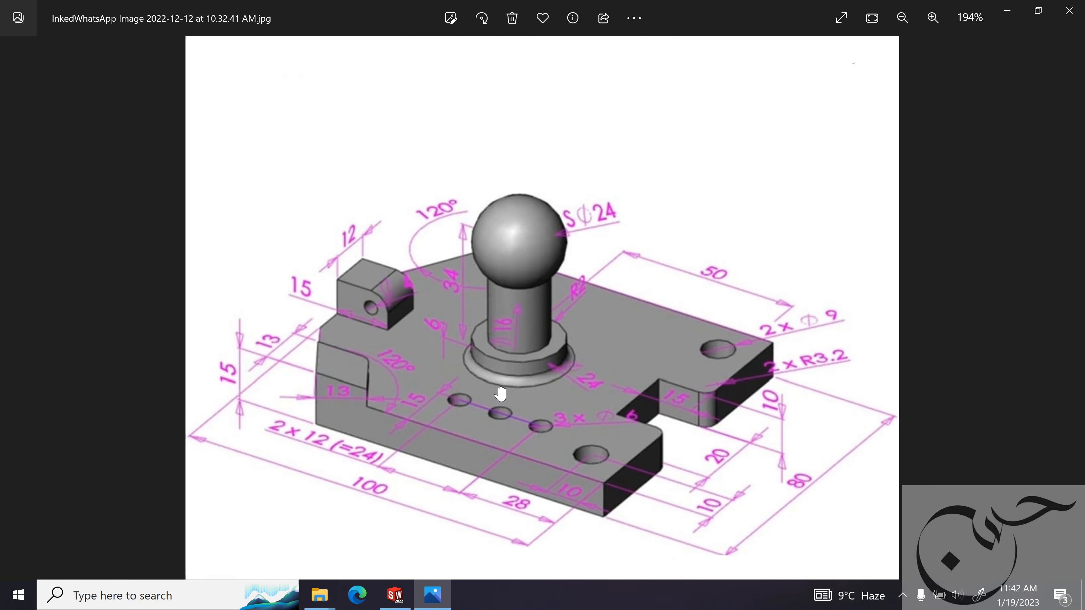
click(1008, 13)
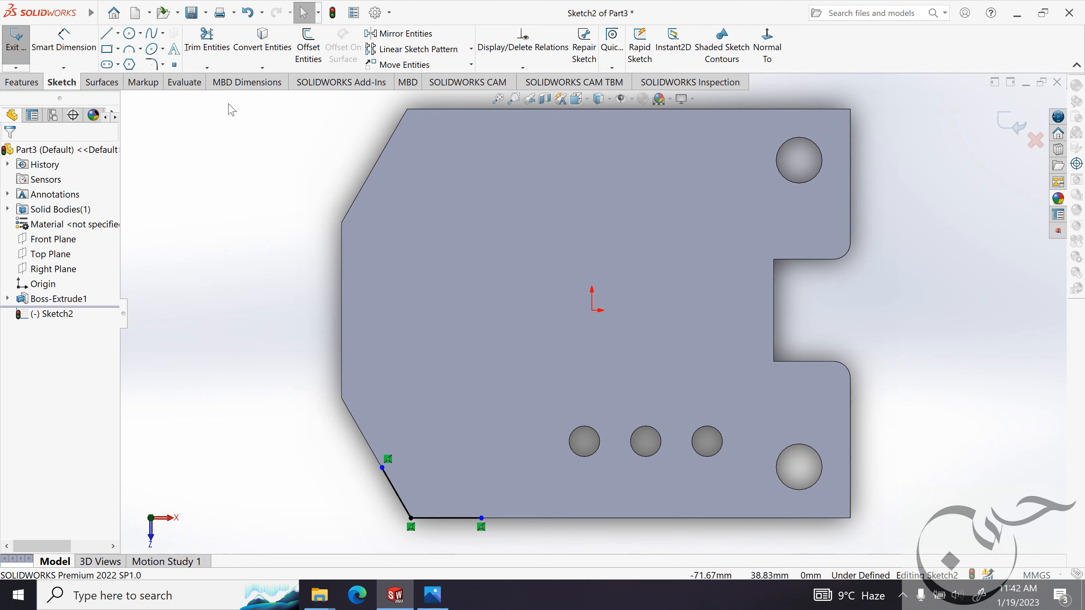
click(107, 36)
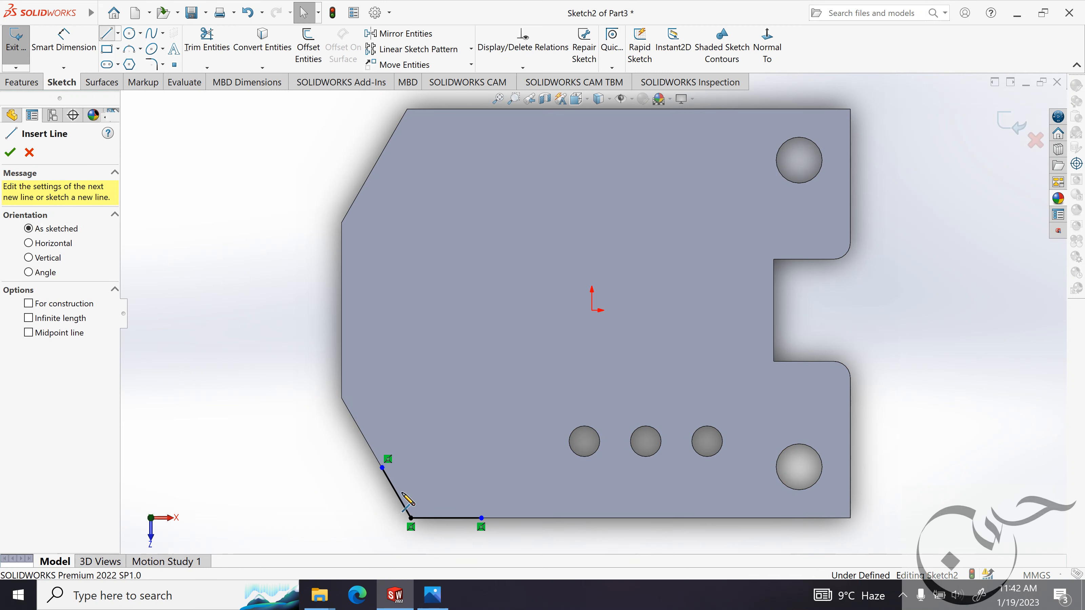
click(382, 467)
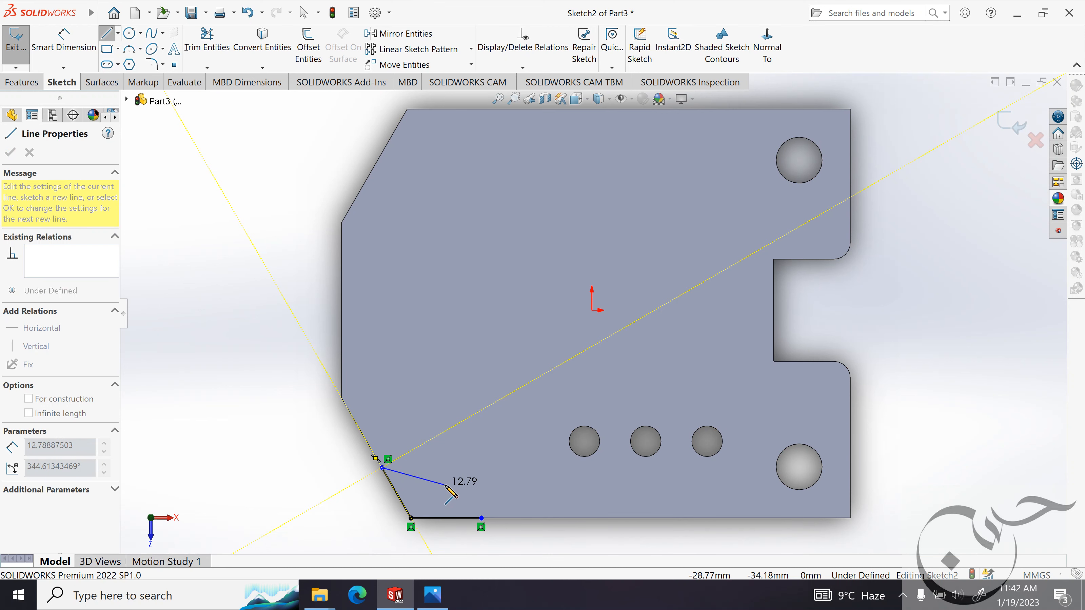
click(432, 594)
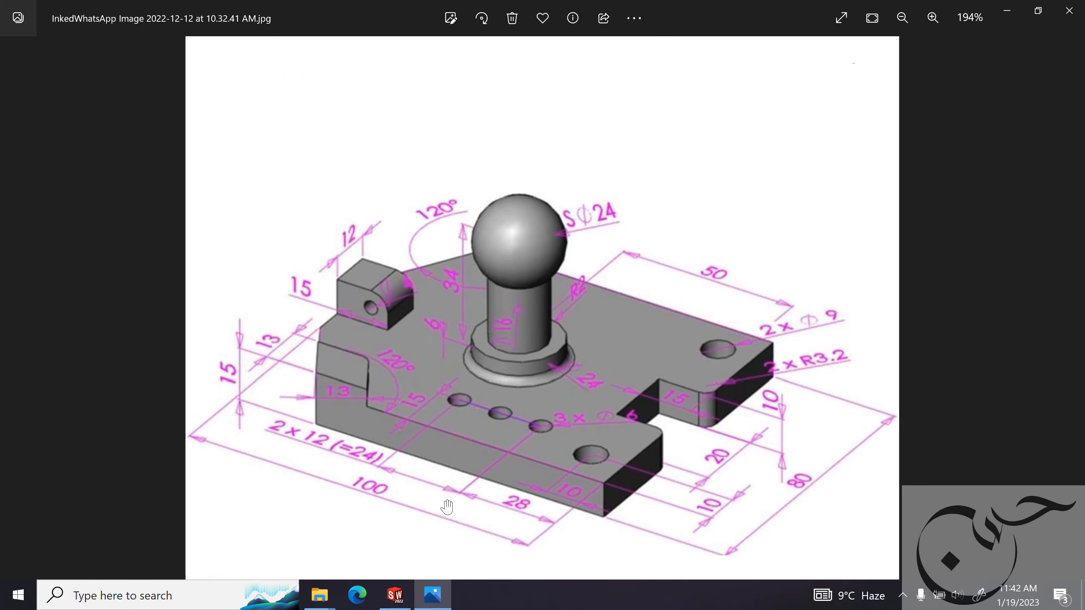
click(1006, 11)
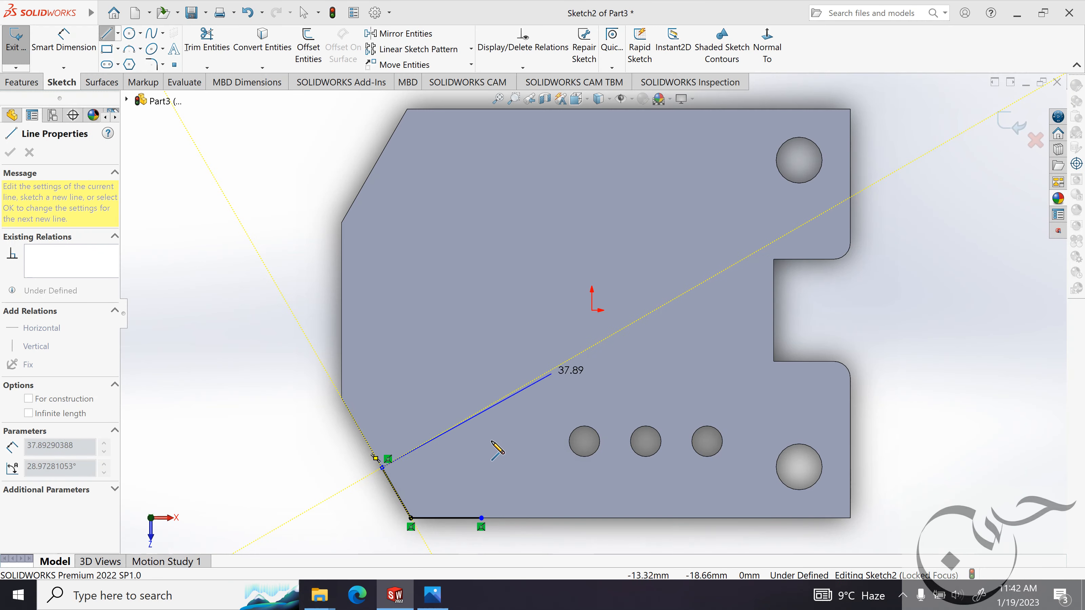
click(449, 478)
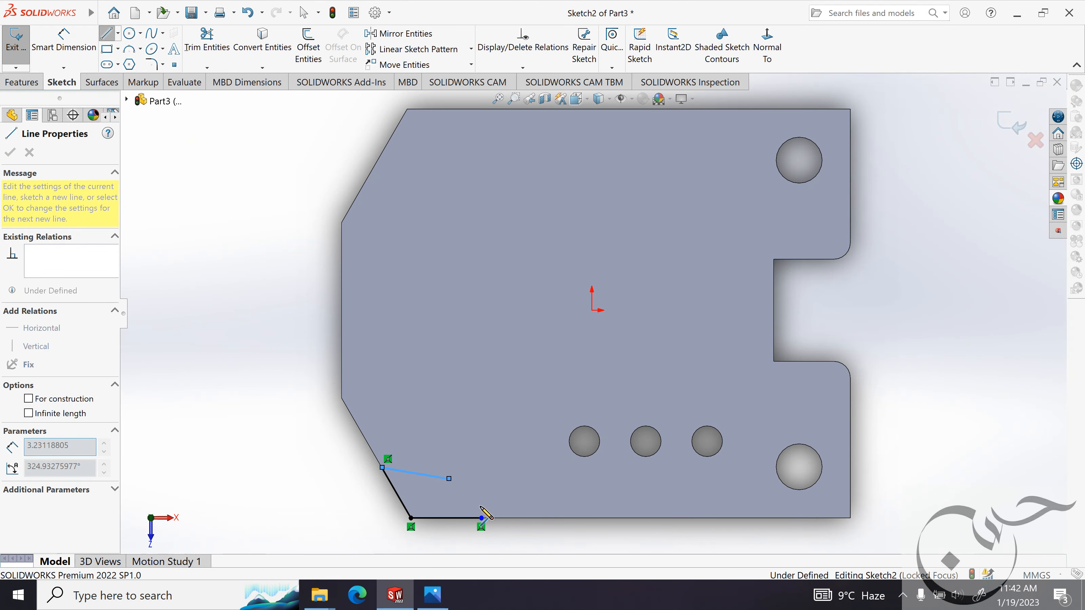
click(481, 518)
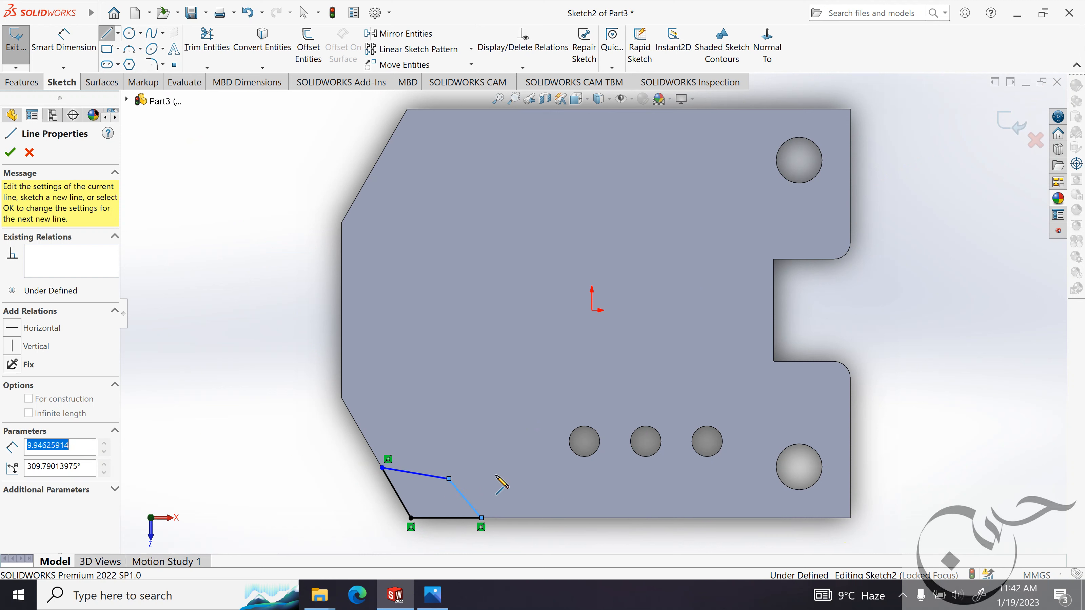
click(10, 153)
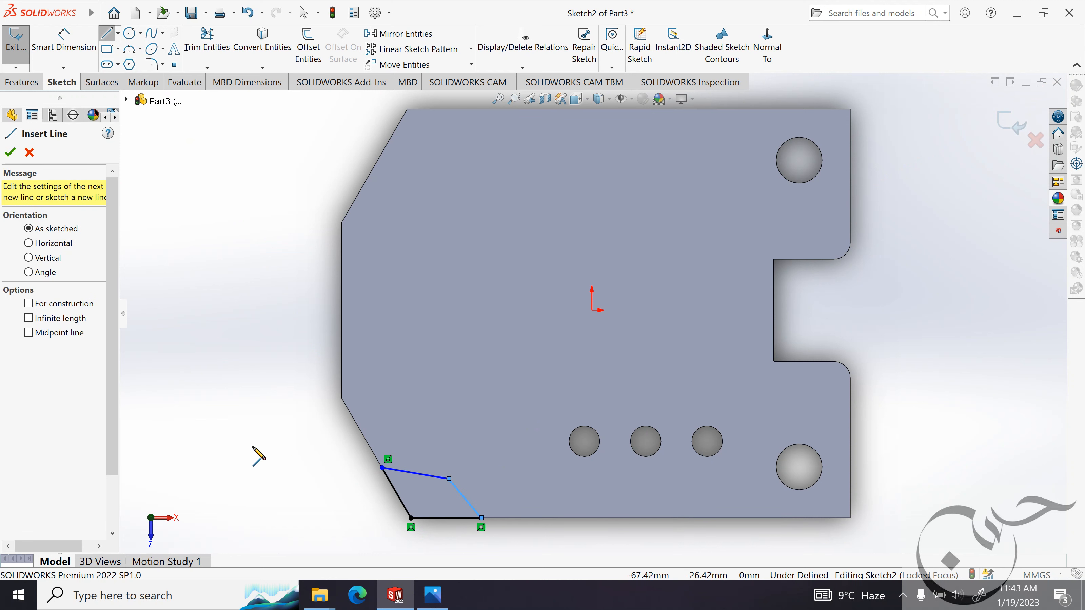
key(Escape)
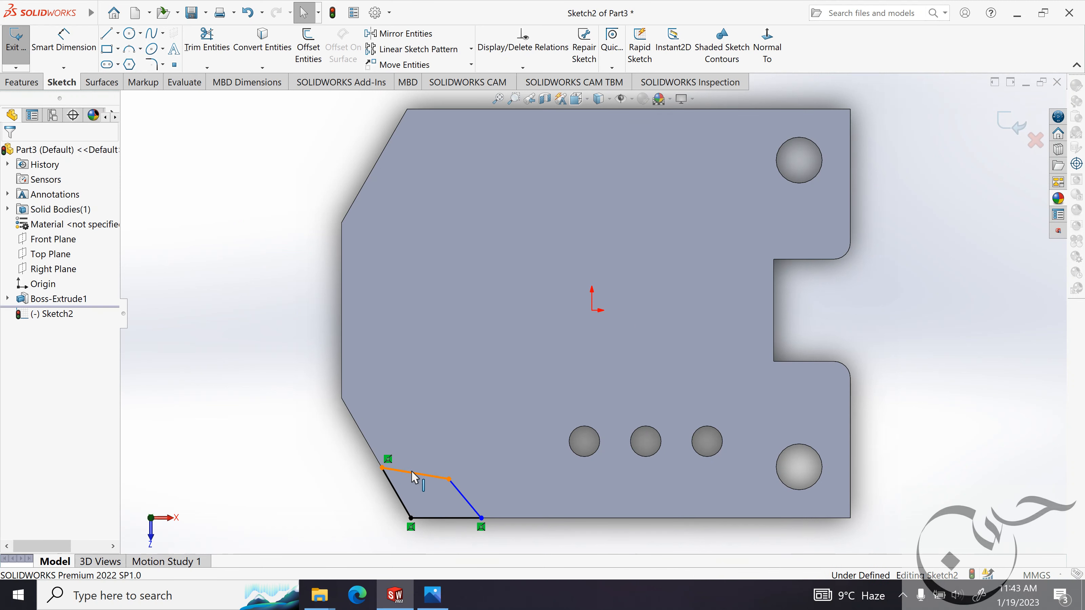
Add parallel relations between the corner profile's upper and lower lines and between its two slanted lines.
click(414, 476)
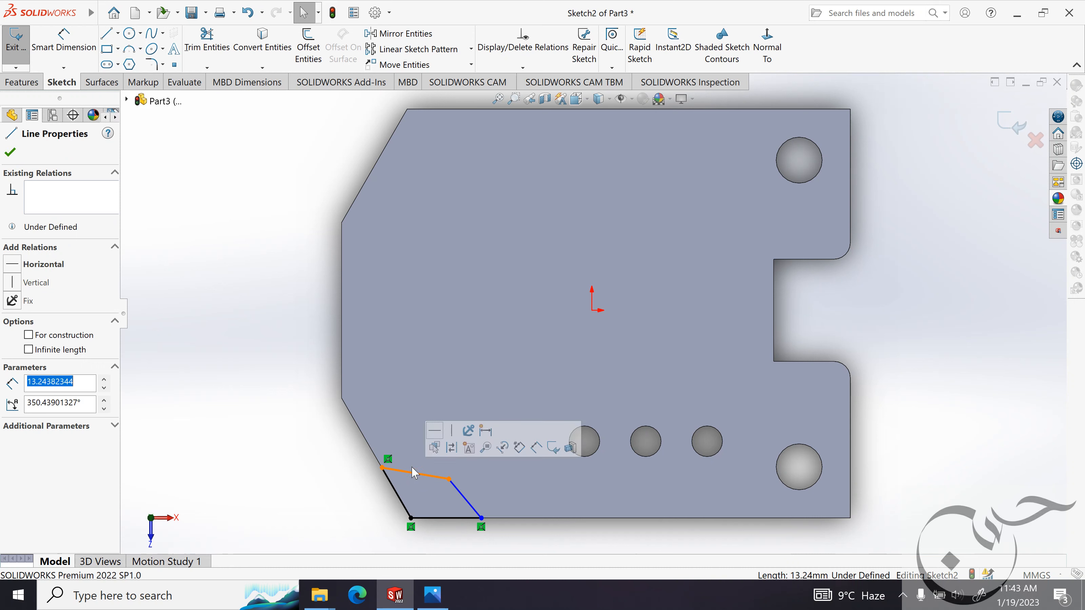
ctrl+click(439, 518)
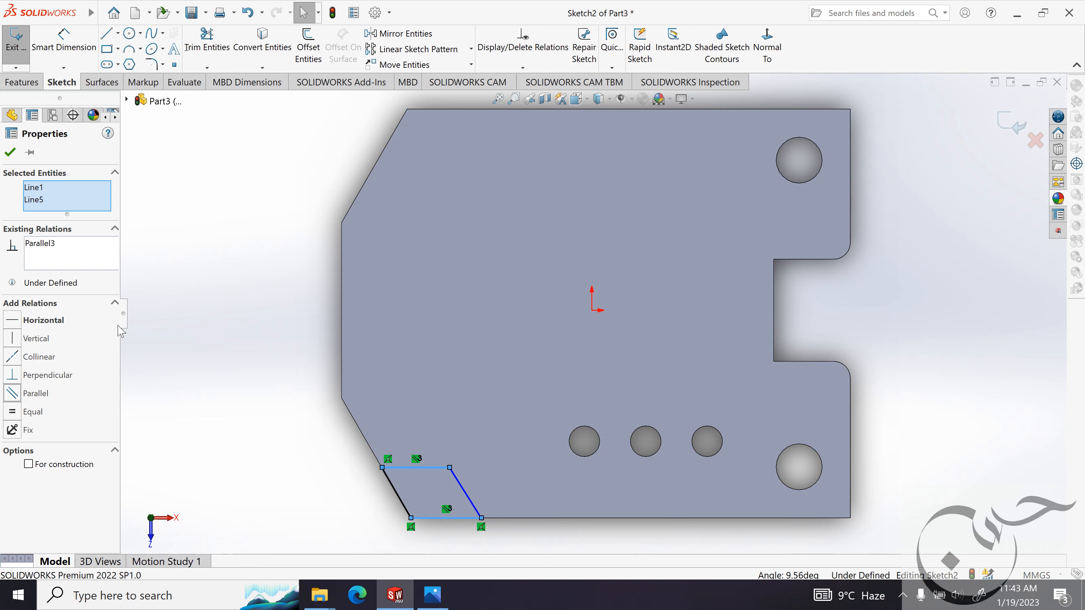
click(10, 153)
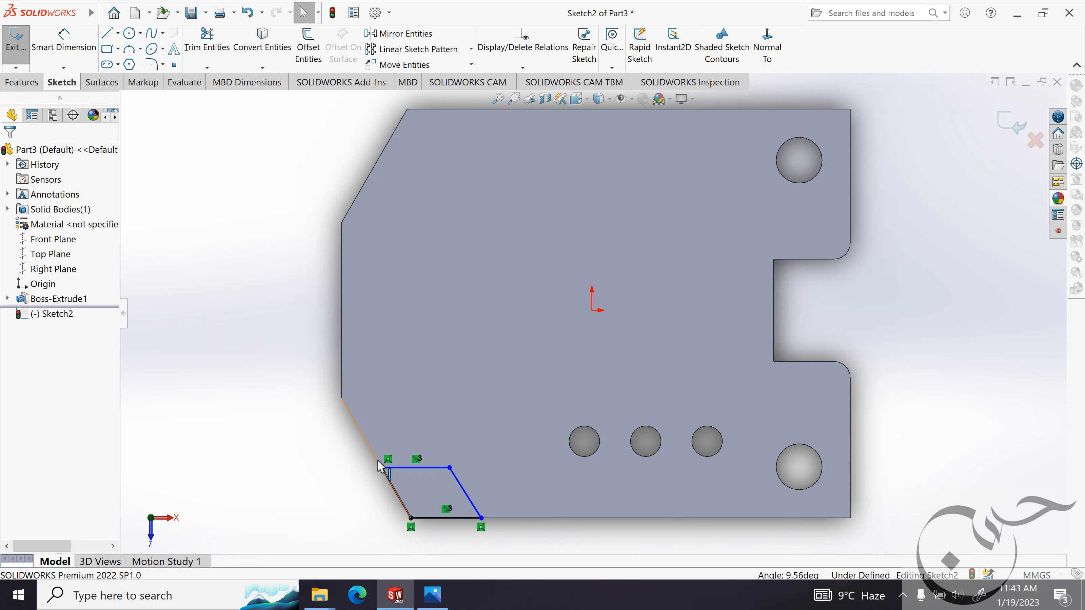
click(396, 496)
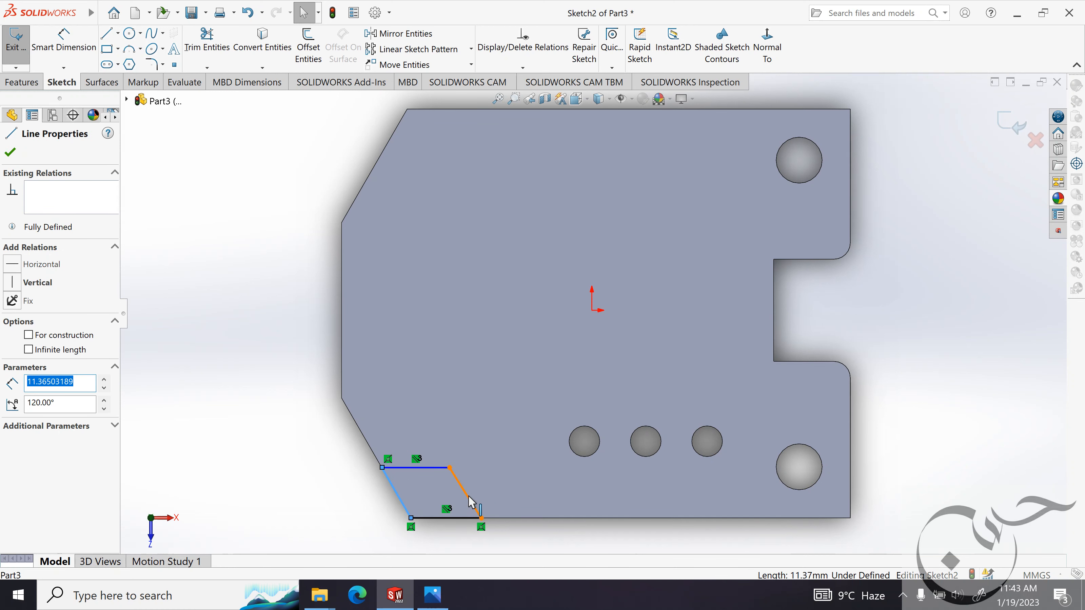
ctrl+click(474, 507)
click(22, 394)
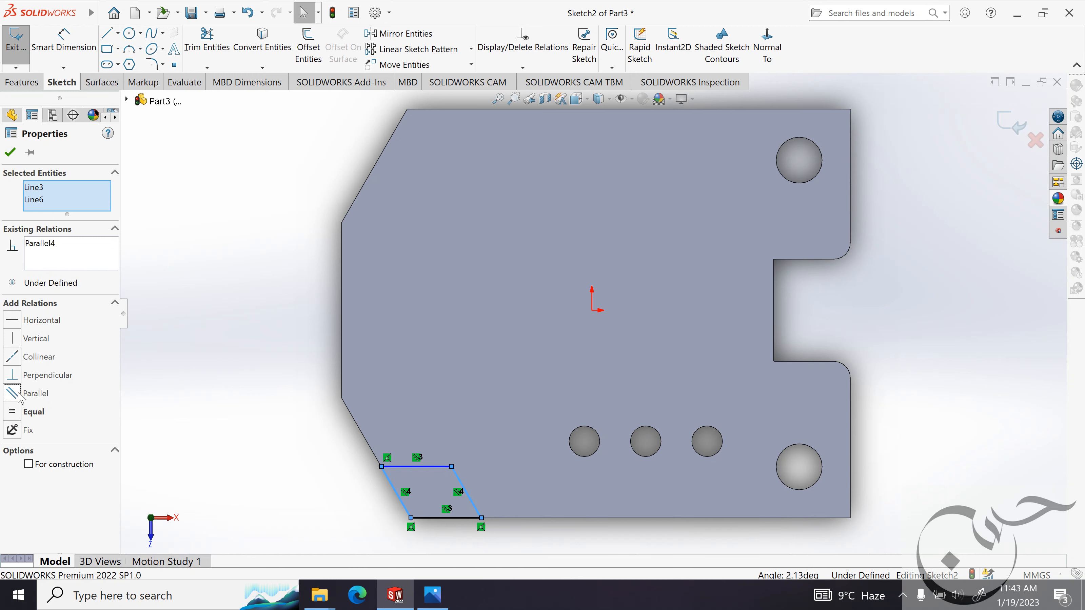
click(192, 445)
Check the corner size in the reference image and dimension the profile's lower line to 13 mm.
click(64, 43)
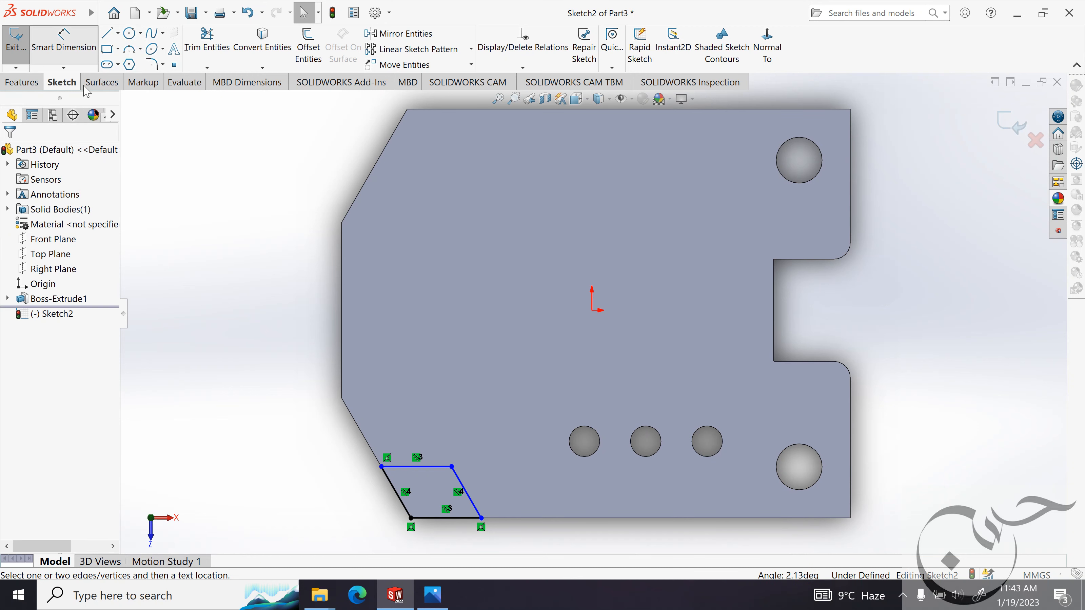
click(445, 598)
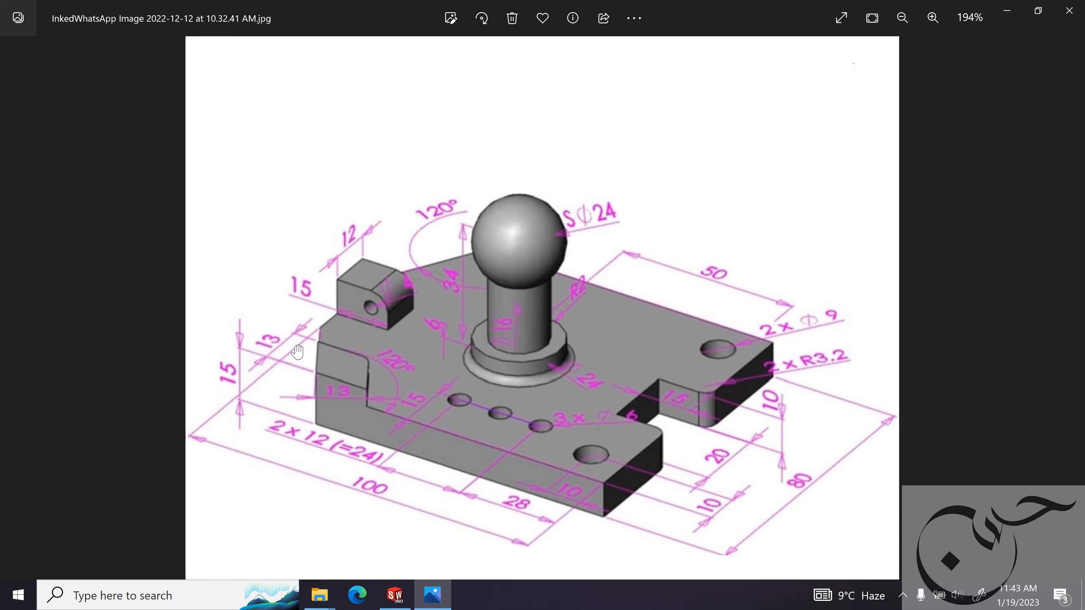
click(1007, 11)
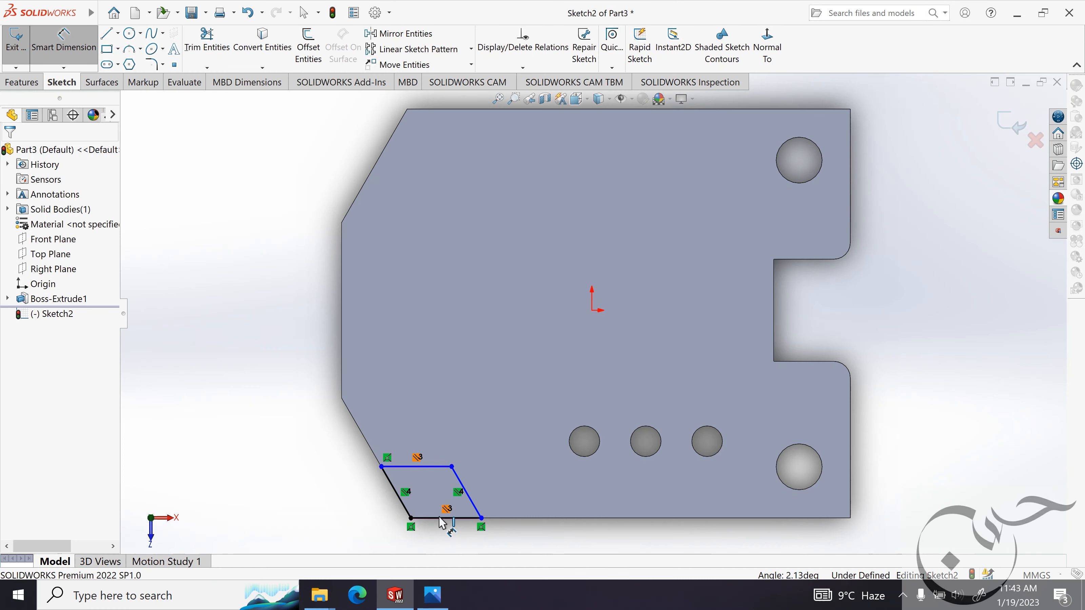
click(433, 526)
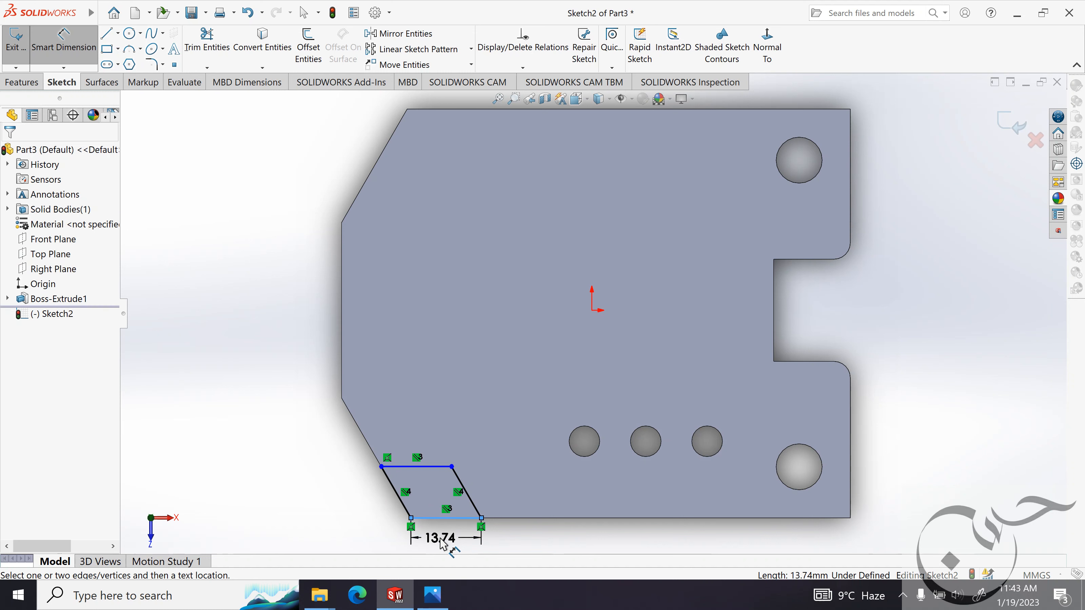
click(436, 540)
text(13mm)
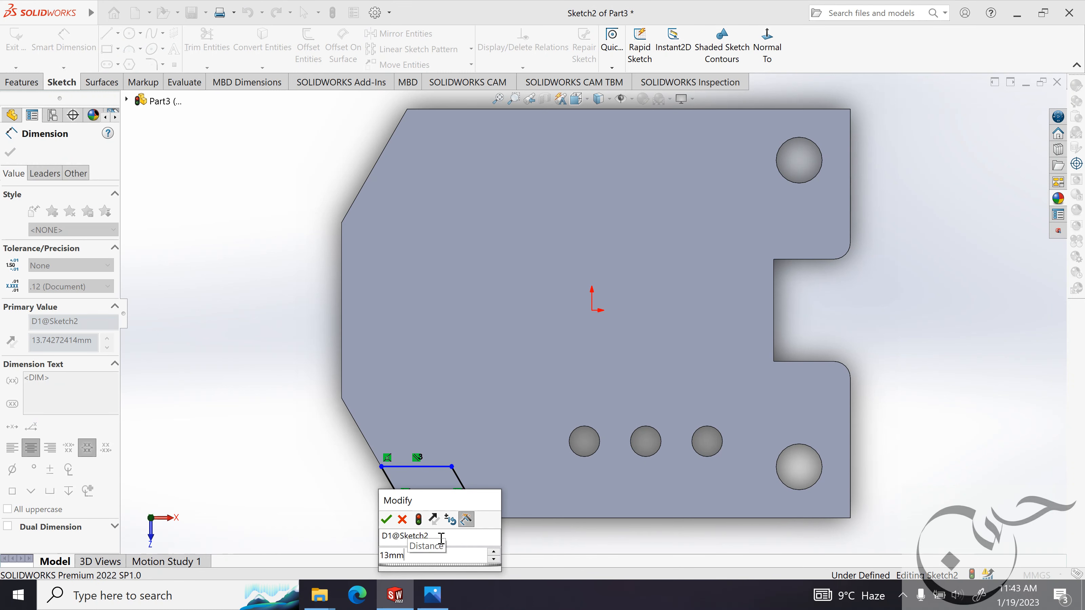
key(Return)
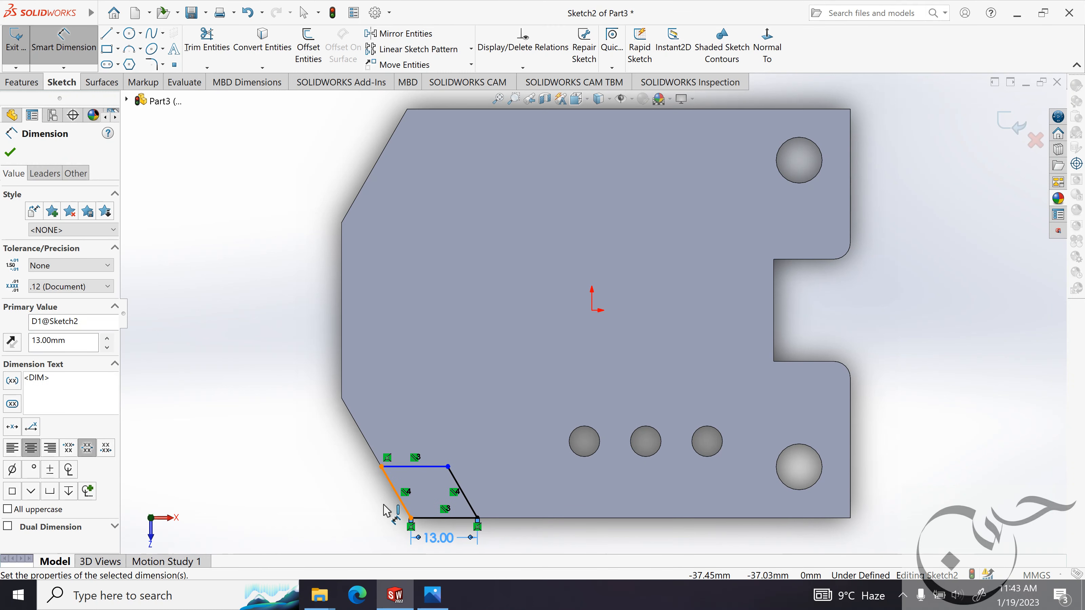
Dimension the profile's slanted line on the plate's edge to 13 mm.
click(384, 506)
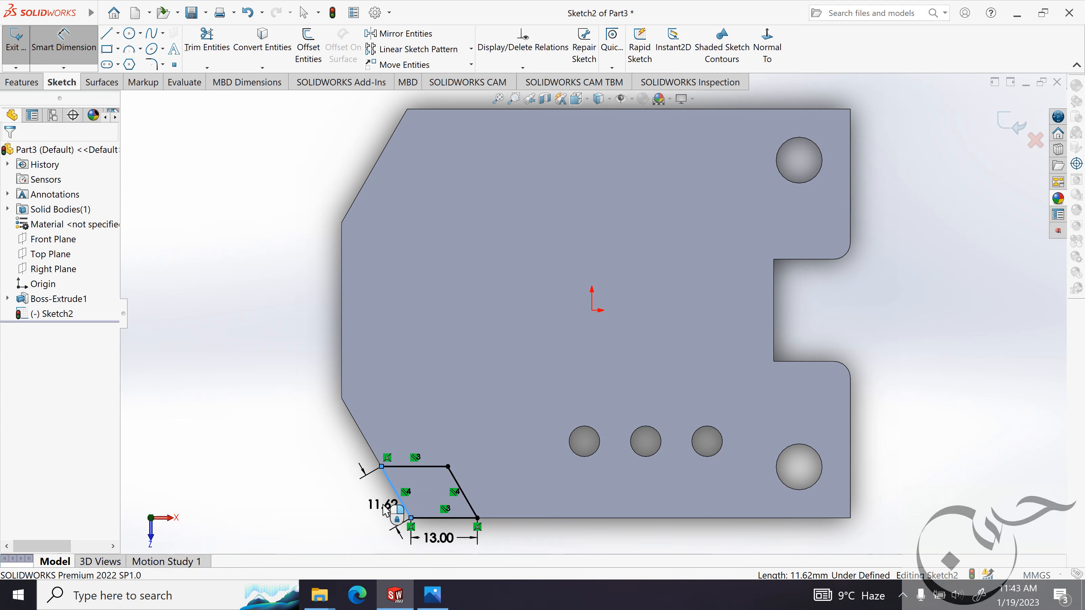
click(381, 504)
text(13mm)
key(Return)
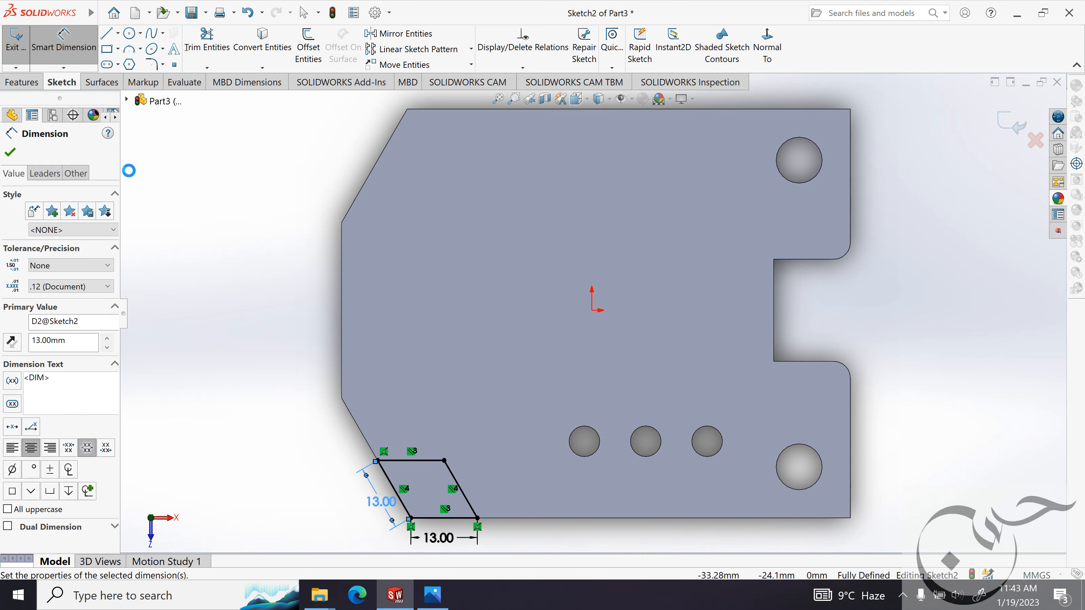
click(10, 152)
Check the corner height in the reference image and extrude the profile as a blind boss of 5 mm with merged result.
click(433, 595)
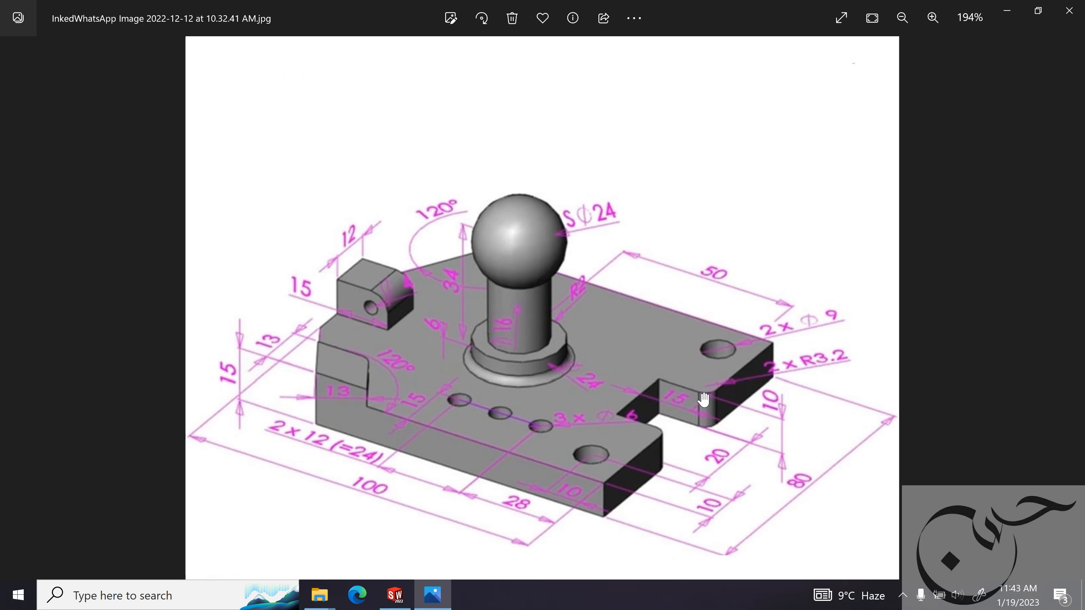
click(1013, 10)
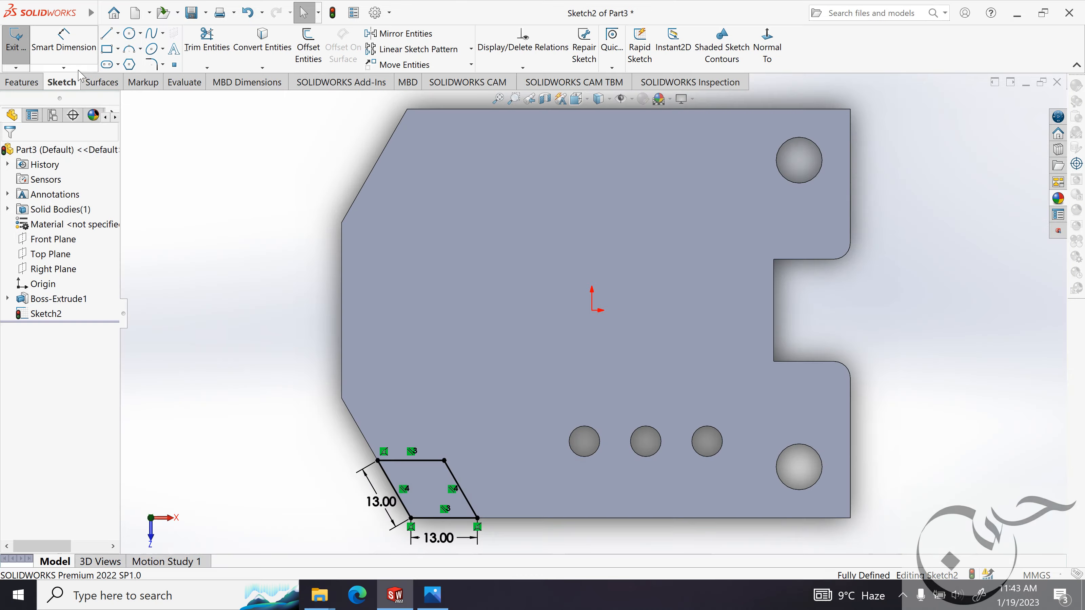
click(20, 82)
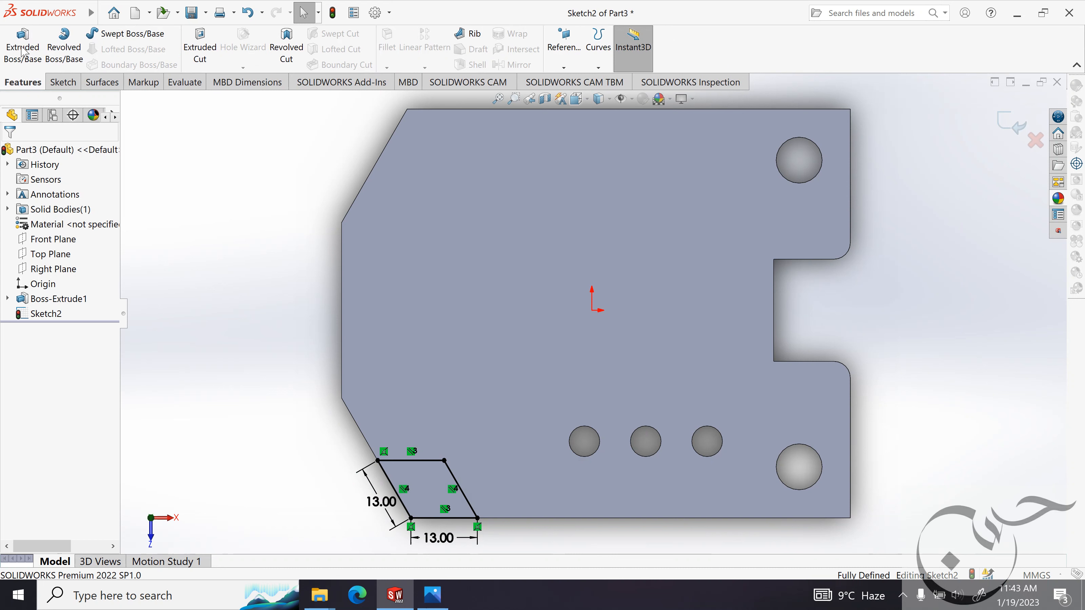
click(23, 45)
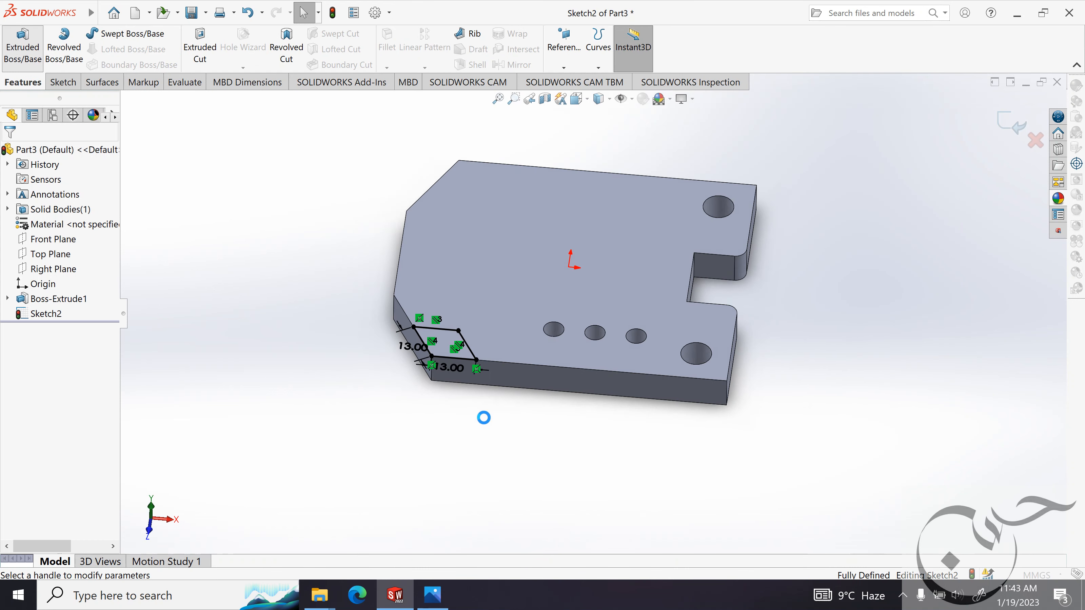
text(5nn)
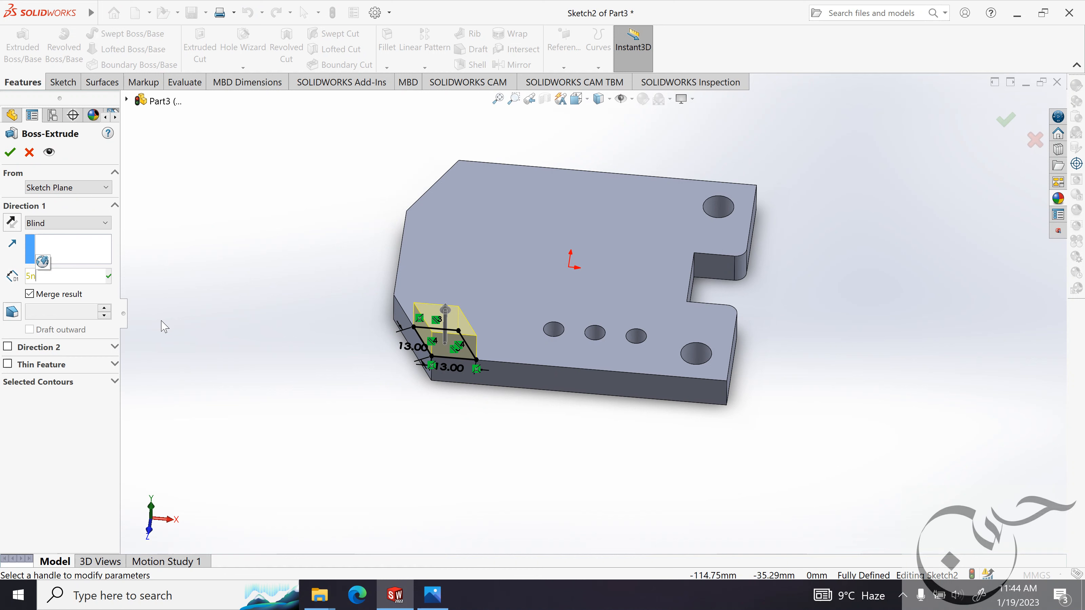
key(Return)
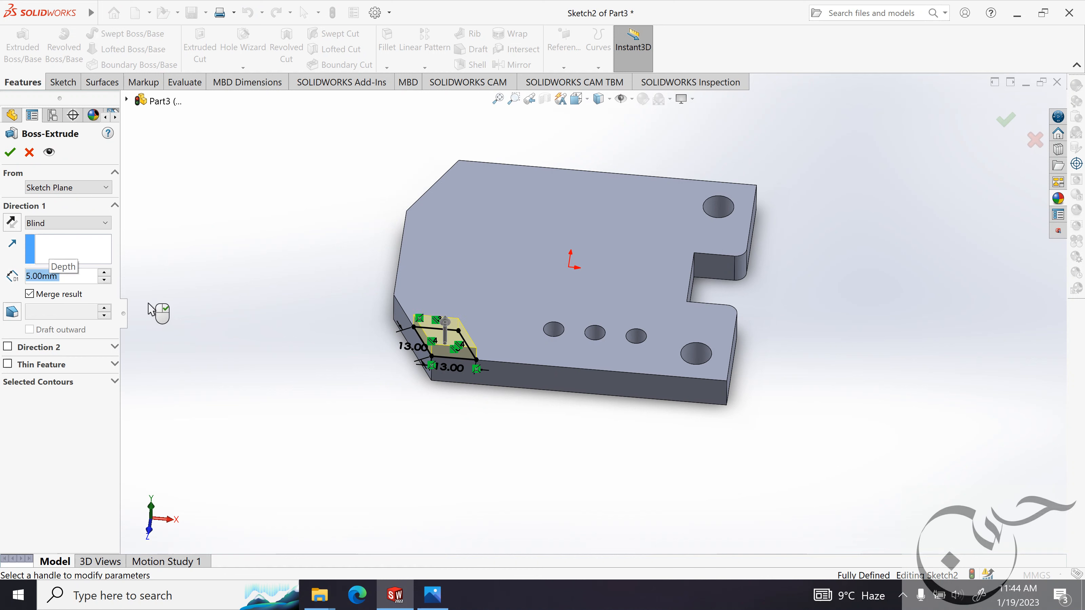
click(13, 153)
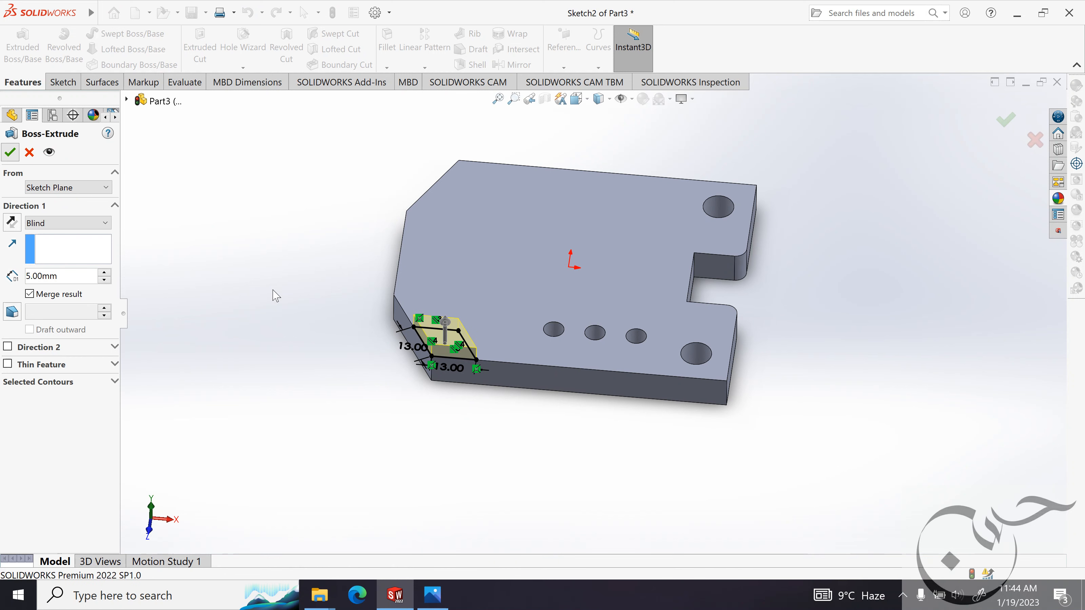
Mirror the raised corner boss about the Front Plane onto the plate's opposite angled corner.
middle_drag(299, 367, 305, 347)
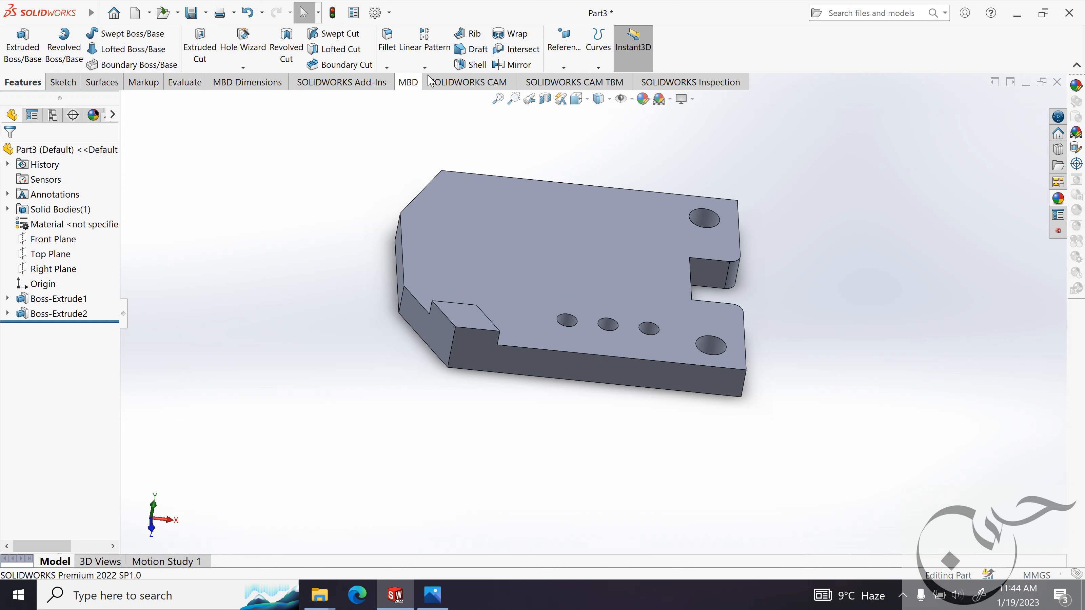
click(517, 66)
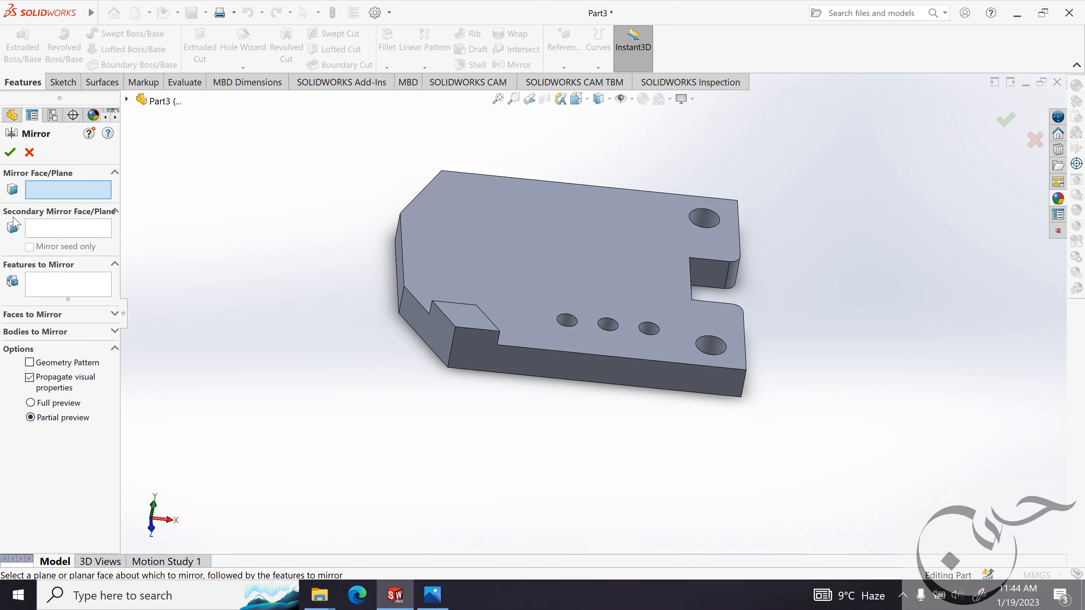
click(39, 281)
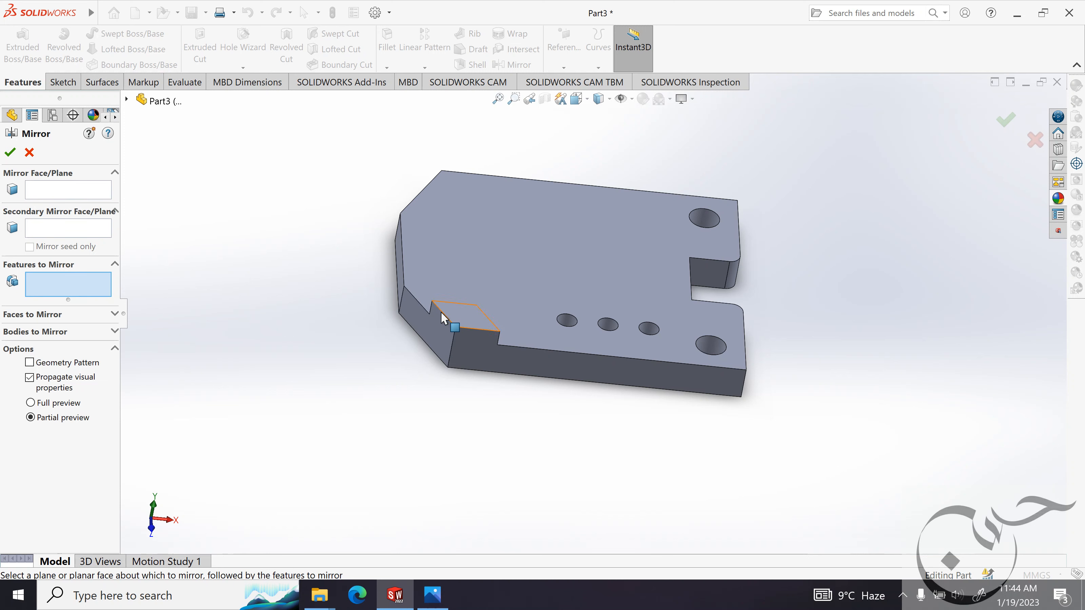
click(470, 323)
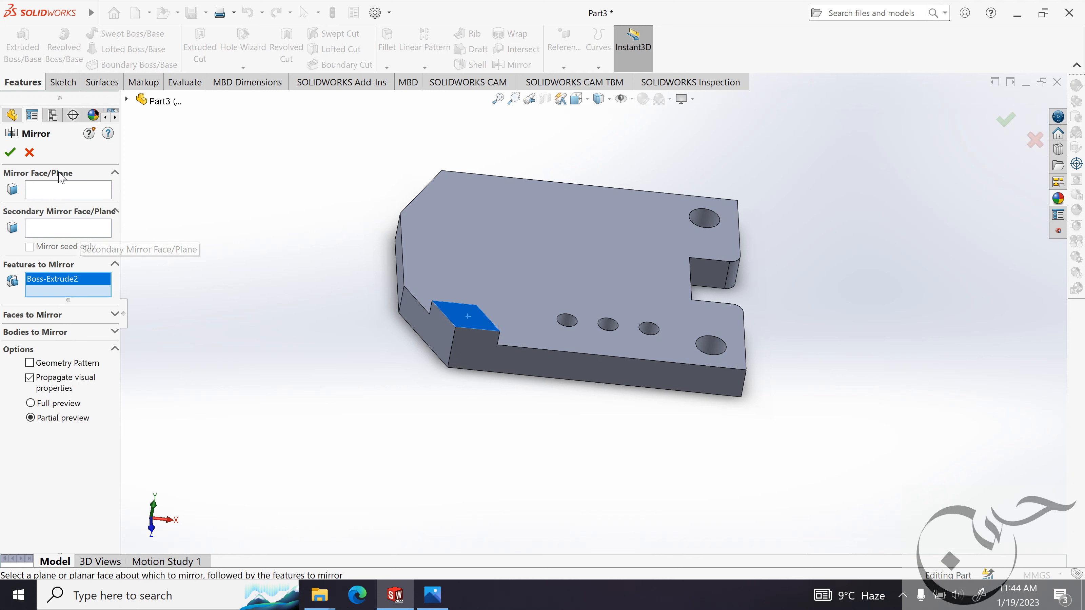
click(58, 196)
click(127, 100)
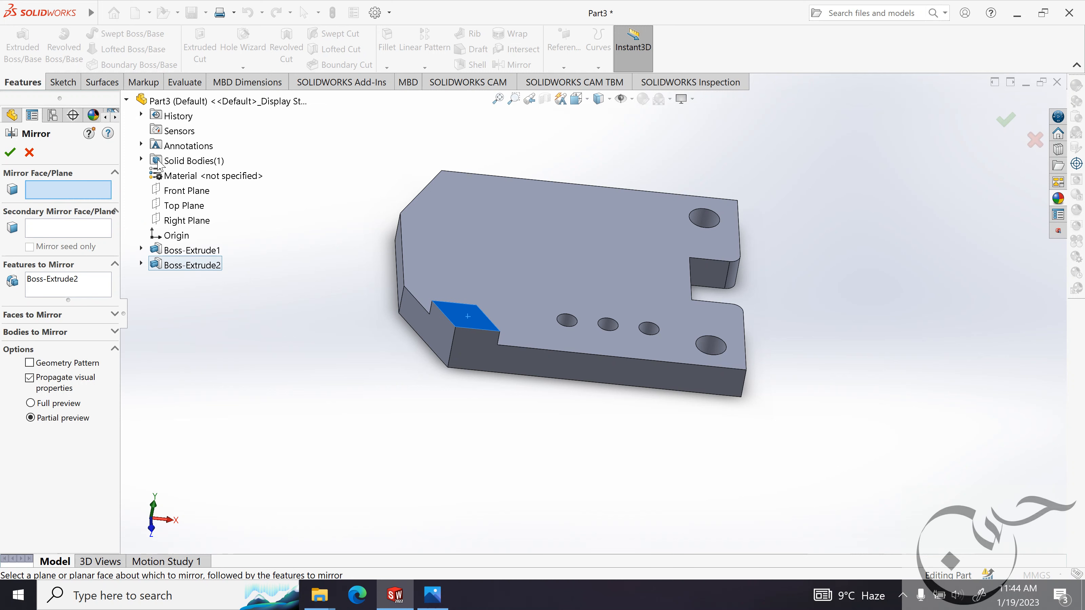
click(179, 199)
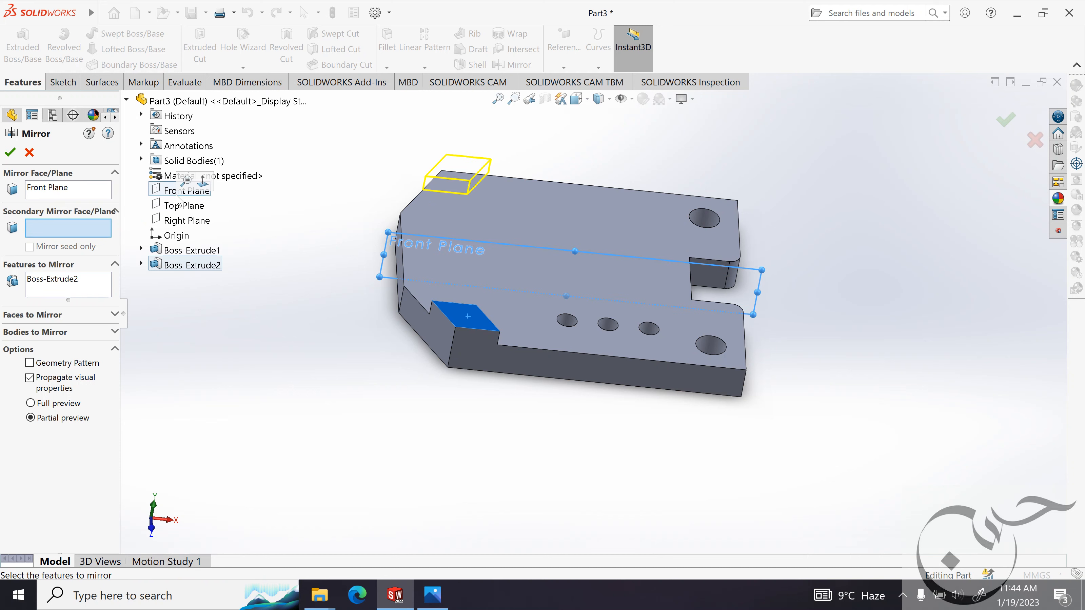
middle_drag(254, 239, 286, 293)
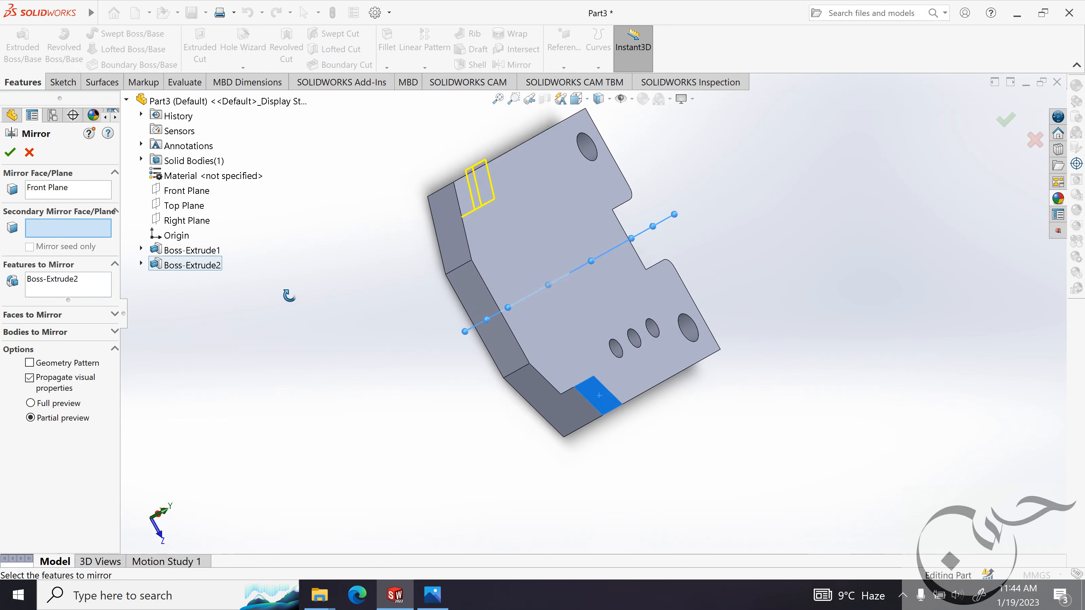
click(10, 153)
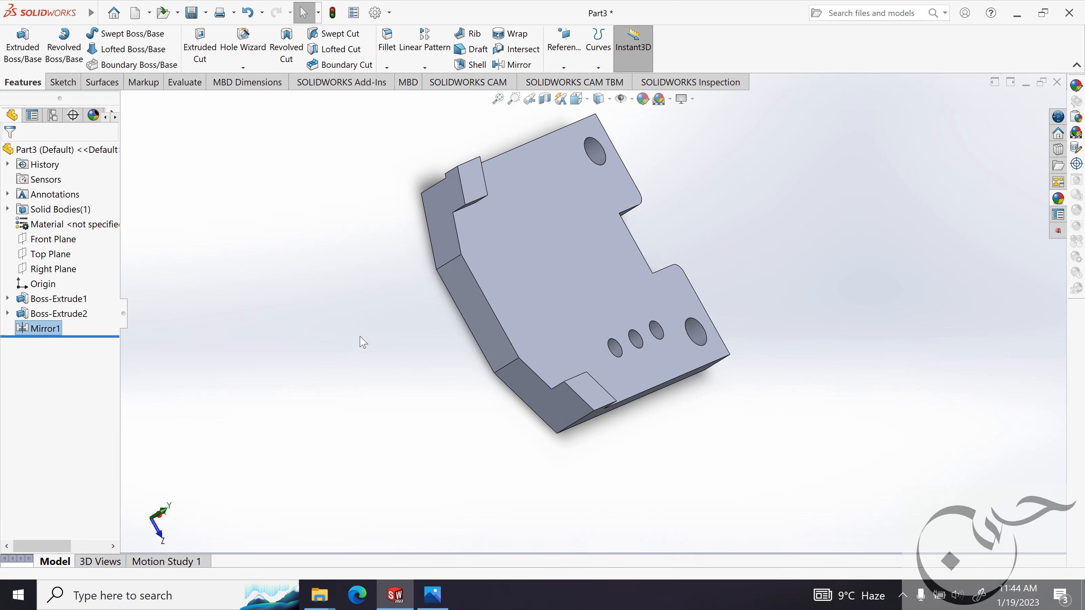
Inspect the mirrored corner, edit the mirror feature, clear its features to mirror and reselect the raised corner boss.
middle_drag(362, 341, 456, 377)
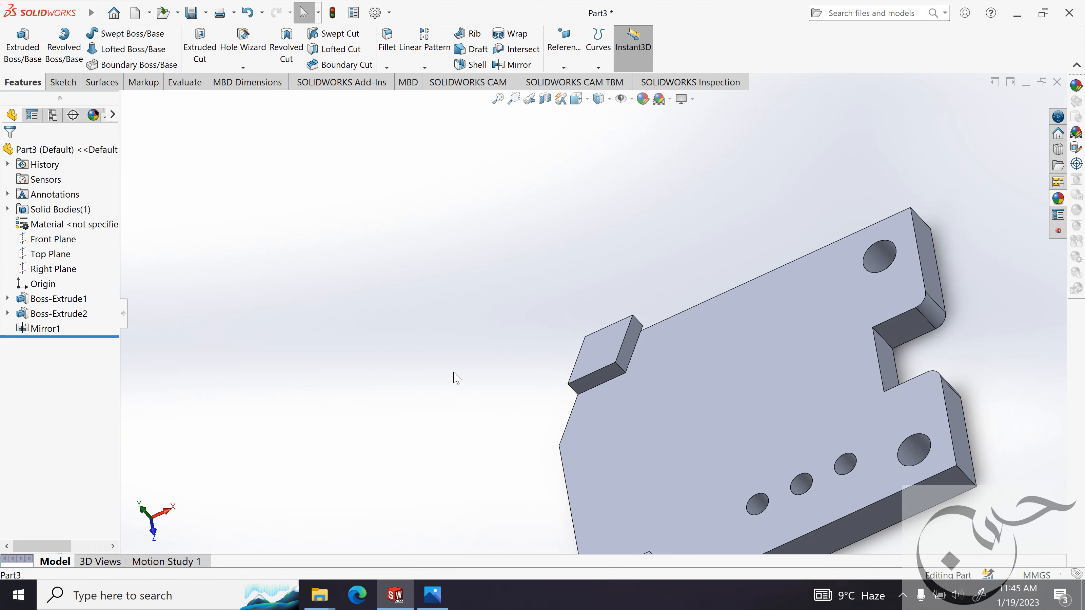
scroll(457, 377, up, 5)
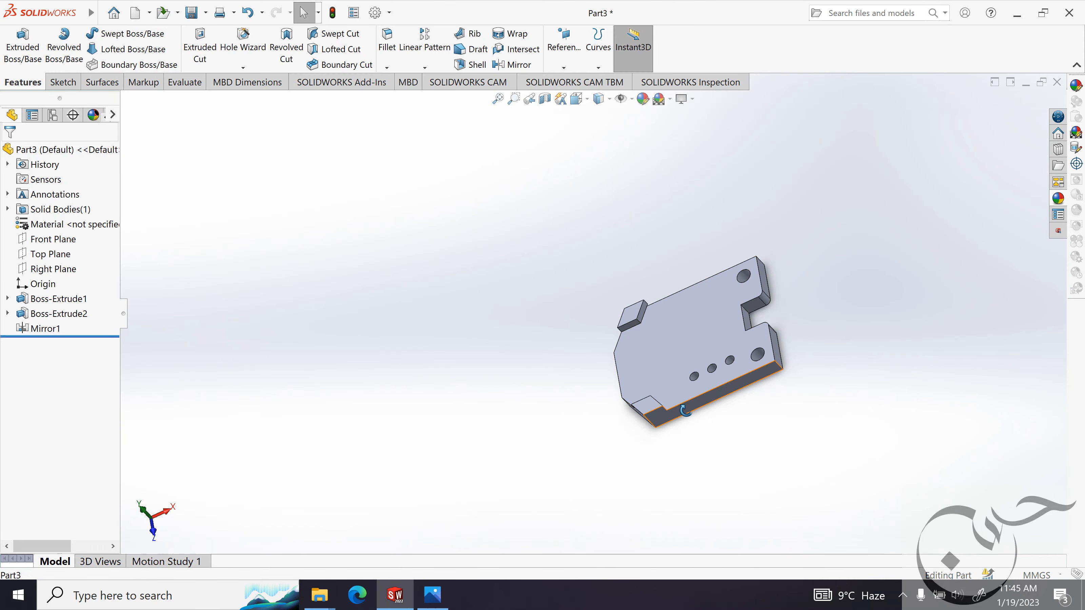
middle_drag(686, 411, 620, 348)
scroll(667, 358, up, 1)
scroll(667, 358, down, 4)
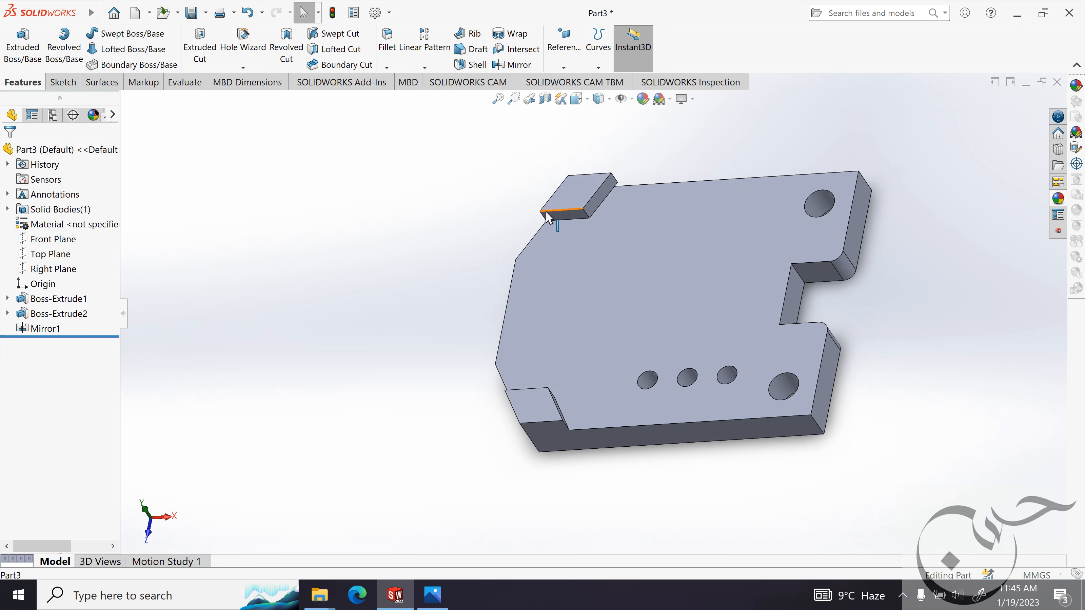
click(42, 328)
click(50, 301)
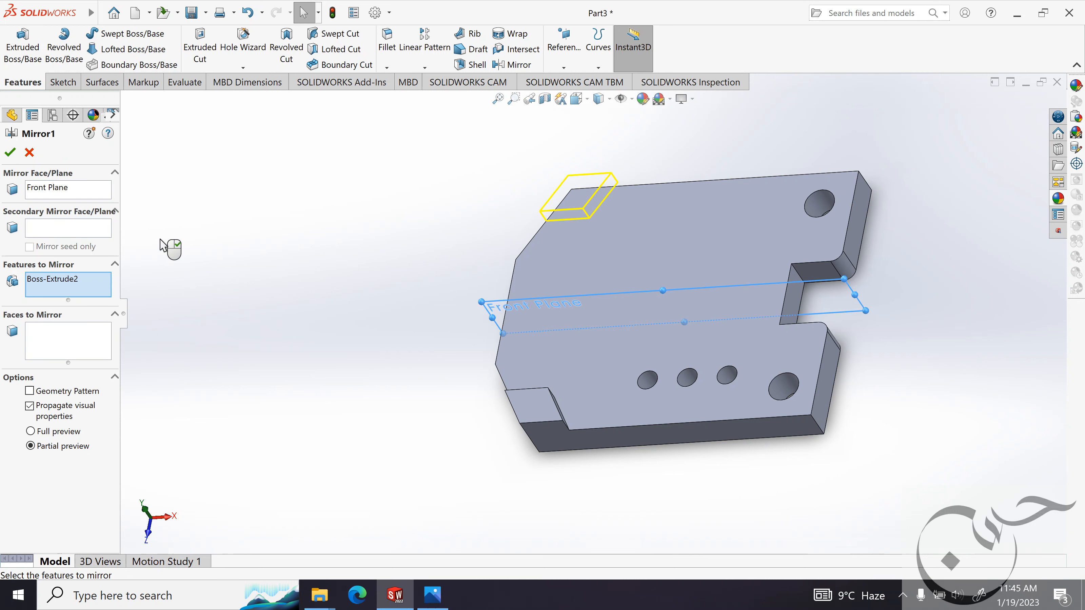
right_click(75, 283)
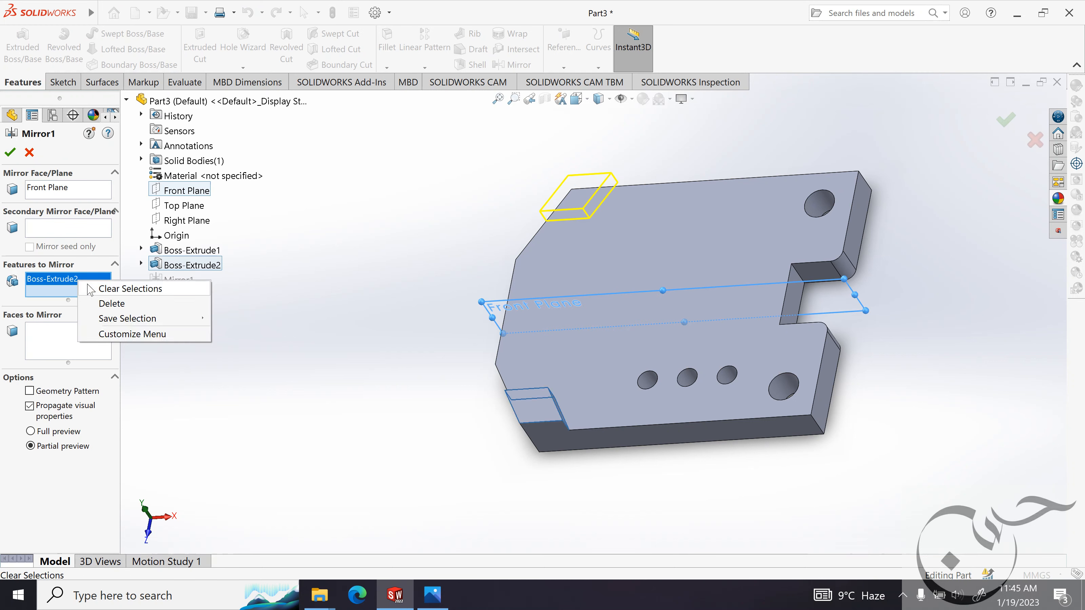
click(90, 289)
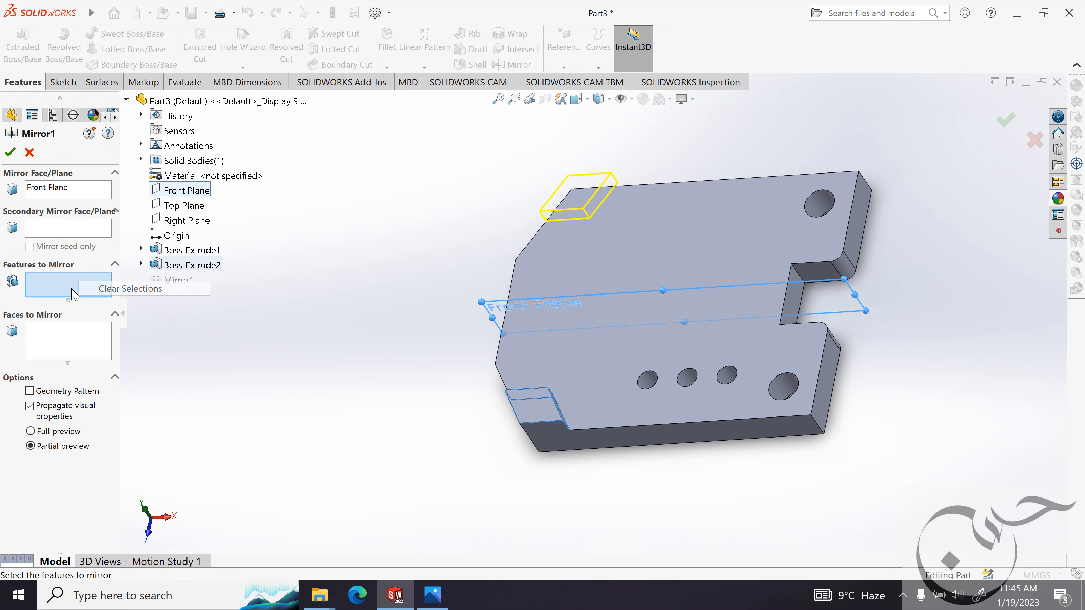
click(184, 269)
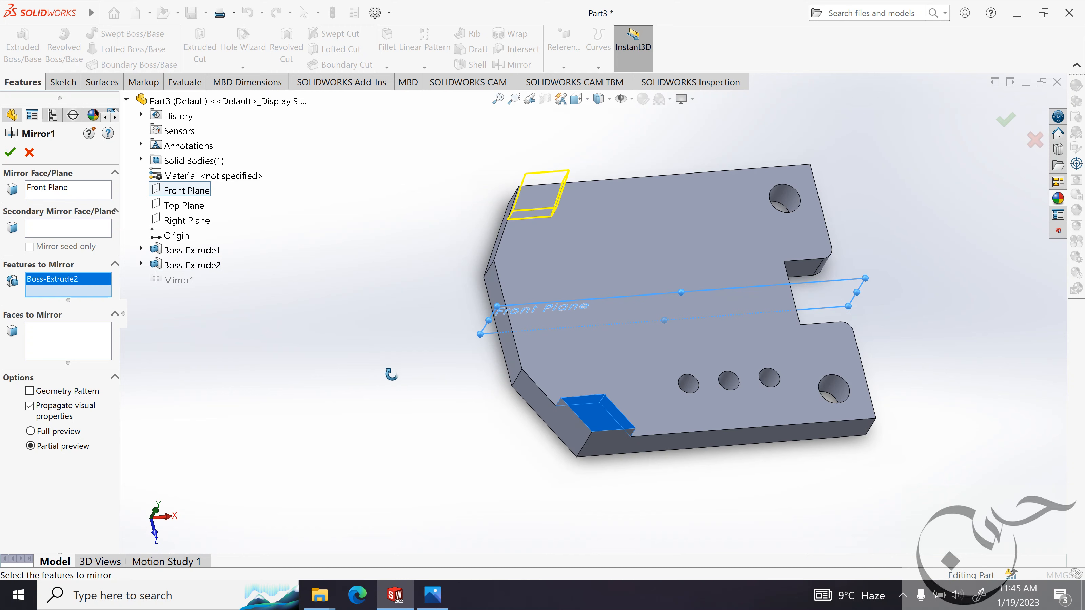
mouse_move(392, 376)
middle_down()
mouse_move(390, 404)
mouse_move(376, 378)
middle_up()
middle_drag(367, 378, 306, 360)
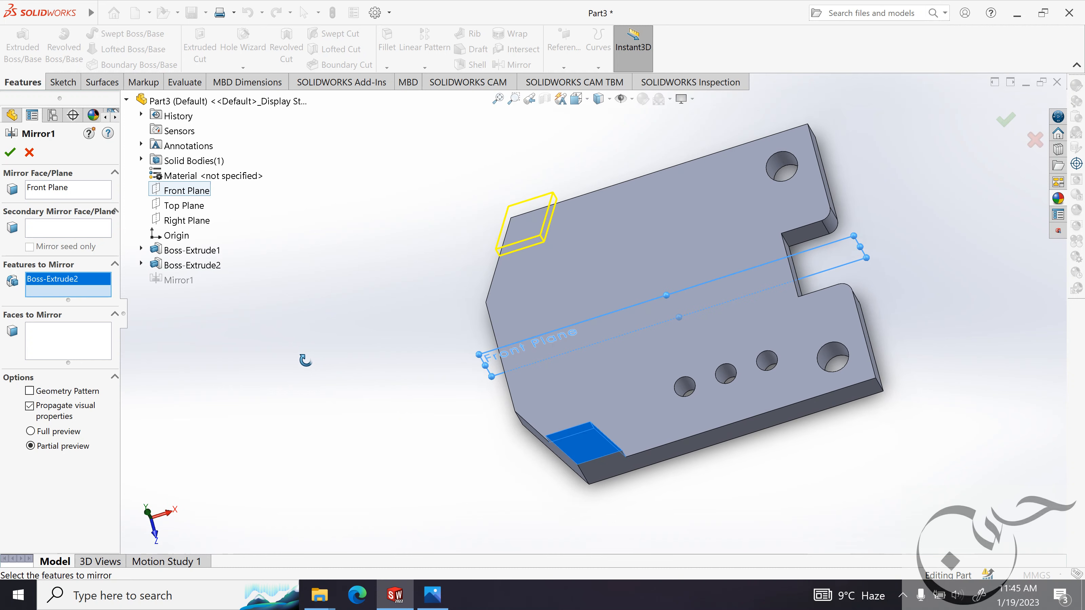
click(12, 153)
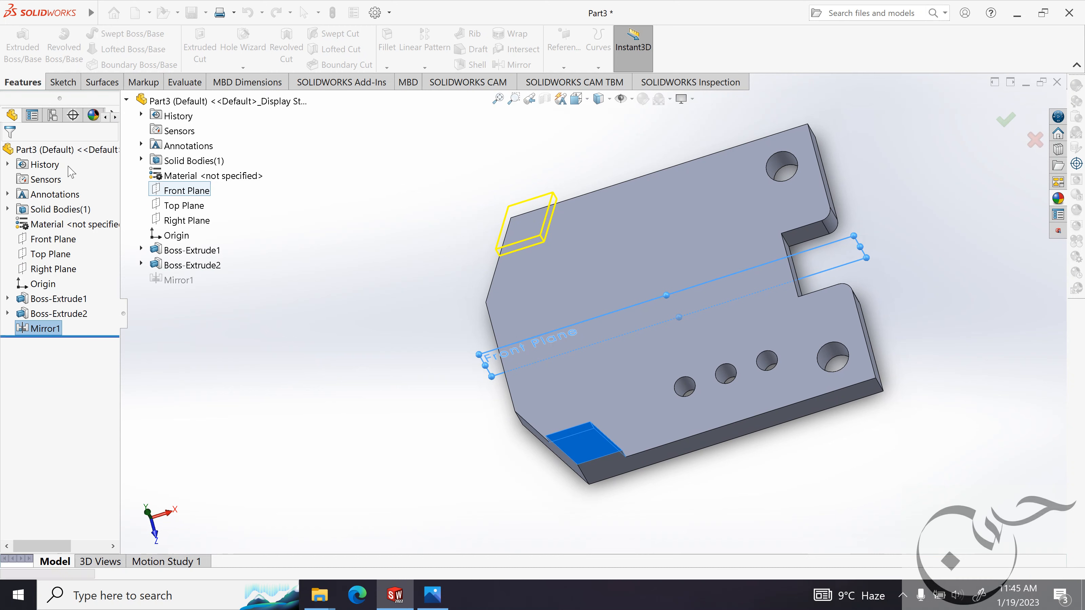
Edit the base plate sketch to add a vertical relation between the outer end points of the two 120° slanted edges.
click(7, 298)
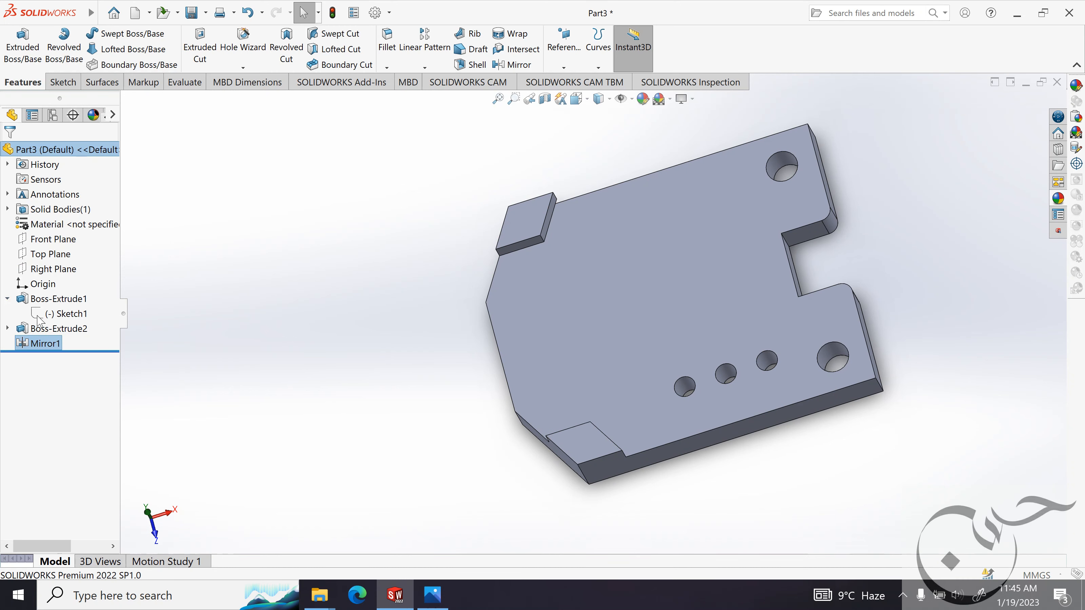
click(48, 314)
click(54, 284)
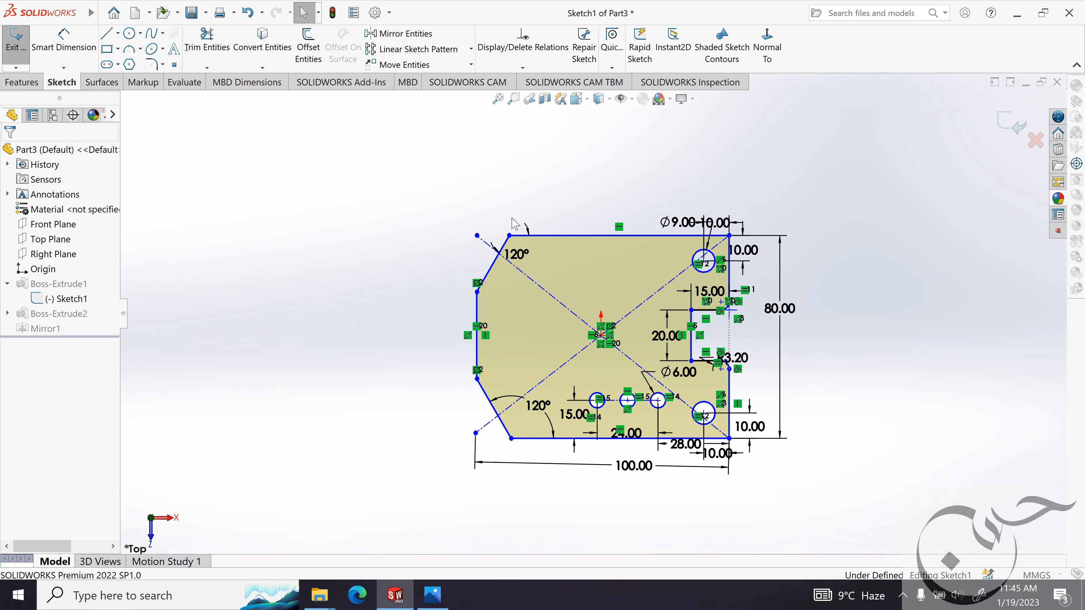
scroll(490, 193, down, 1)
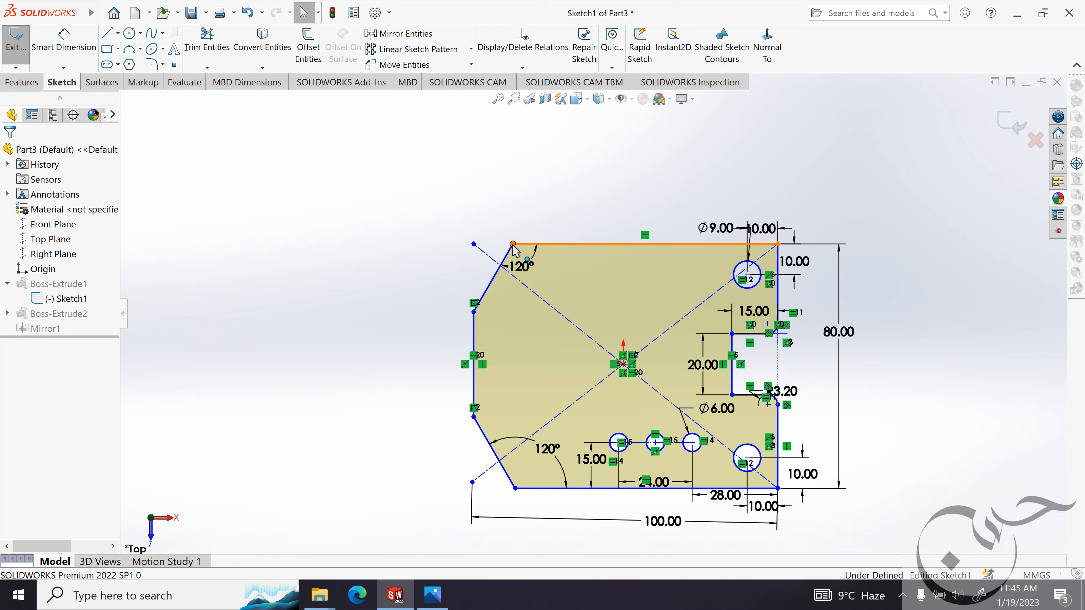
click(513, 244)
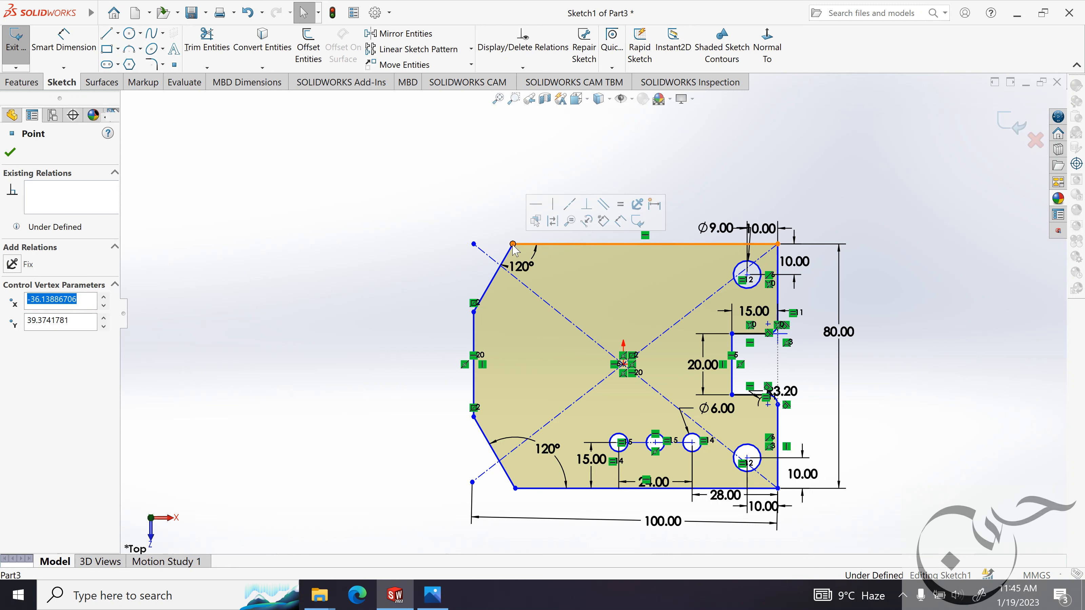
ctrl+click(515, 488)
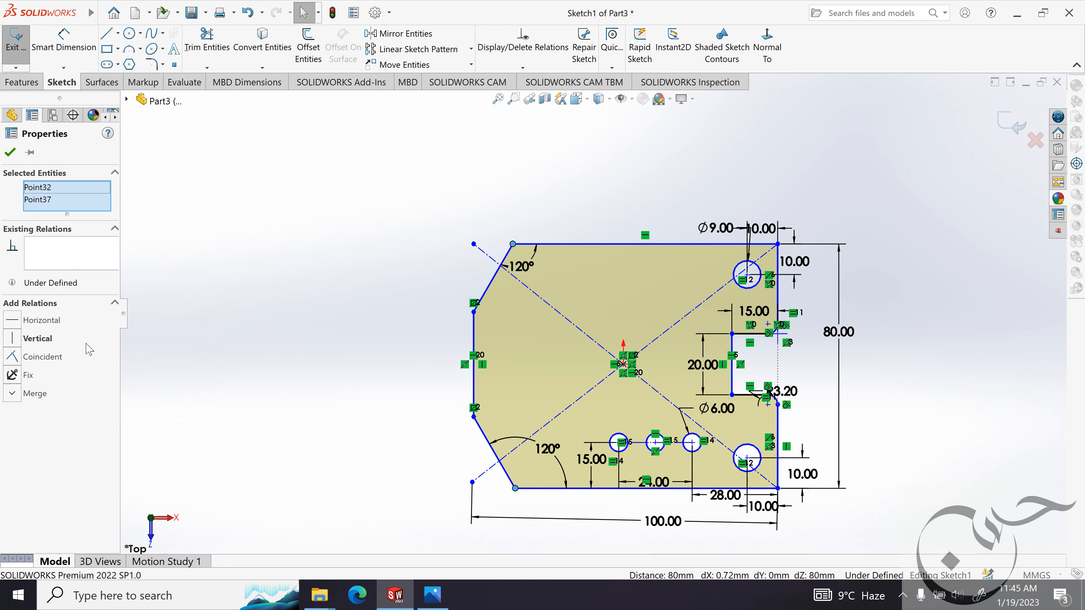
click(38, 338)
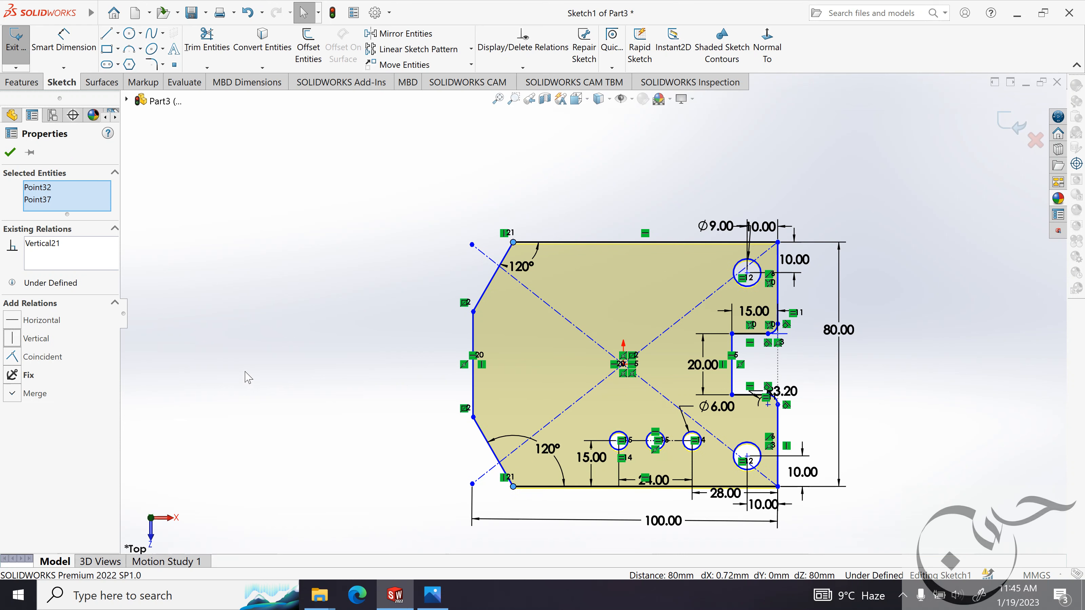
click(10, 152)
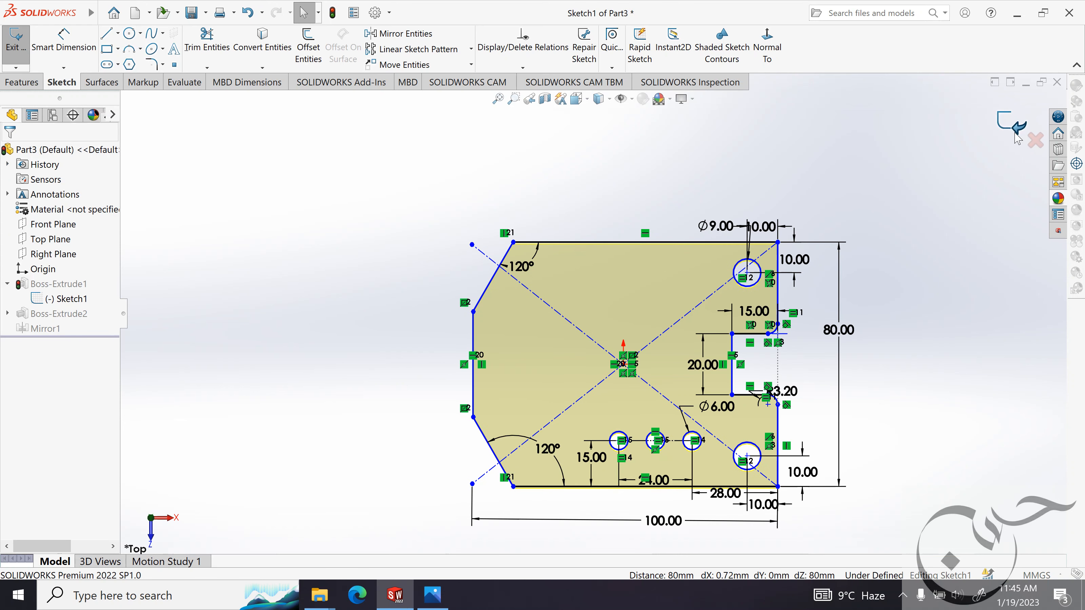
double_click(888, 141)
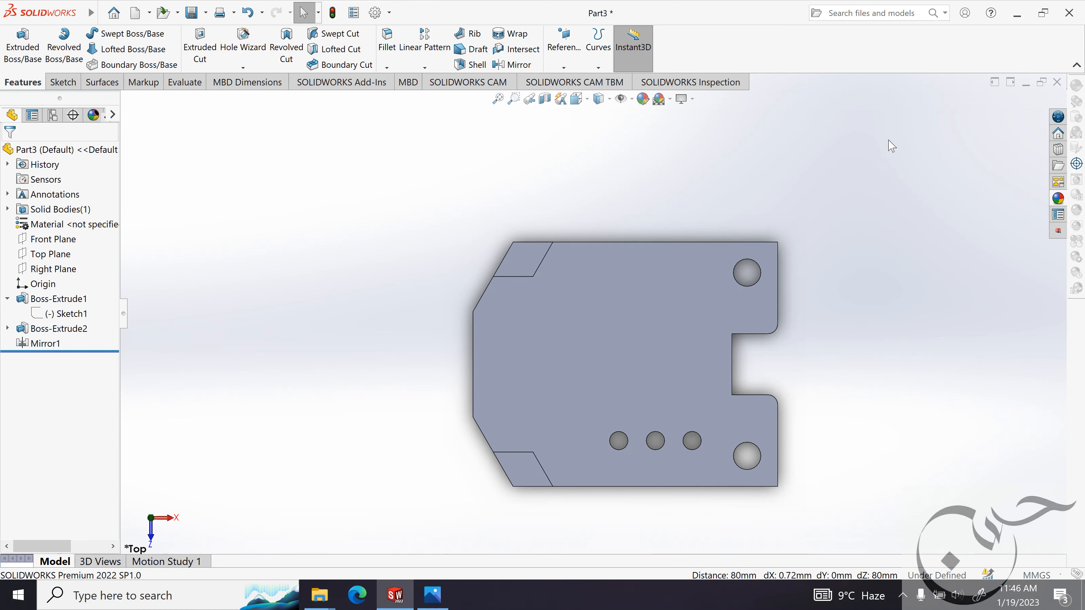
Check the lug in the reference image and sketch a corner rectangle about 11 by 8 mm on the plate's upper face, starting on the straight edge between the slanted corners.
mouse_move(545, 316)
middle_down()
mouse_move(559, 336)
mouse_move(554, 431)
mouse_move(535, 199)
mouse_move(494, 175)
mouse_move(525, 153)
mouse_move(511, 184)
mouse_move(626, 242)
mouse_move(758, 269)
mouse_move(751, 299)
middle_up()
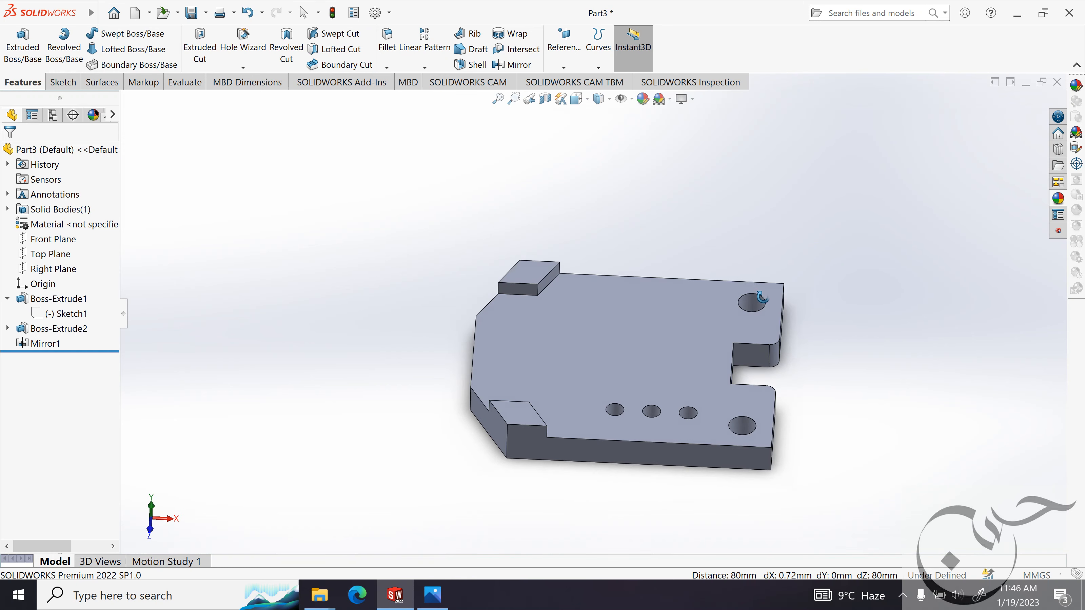
click(433, 595)
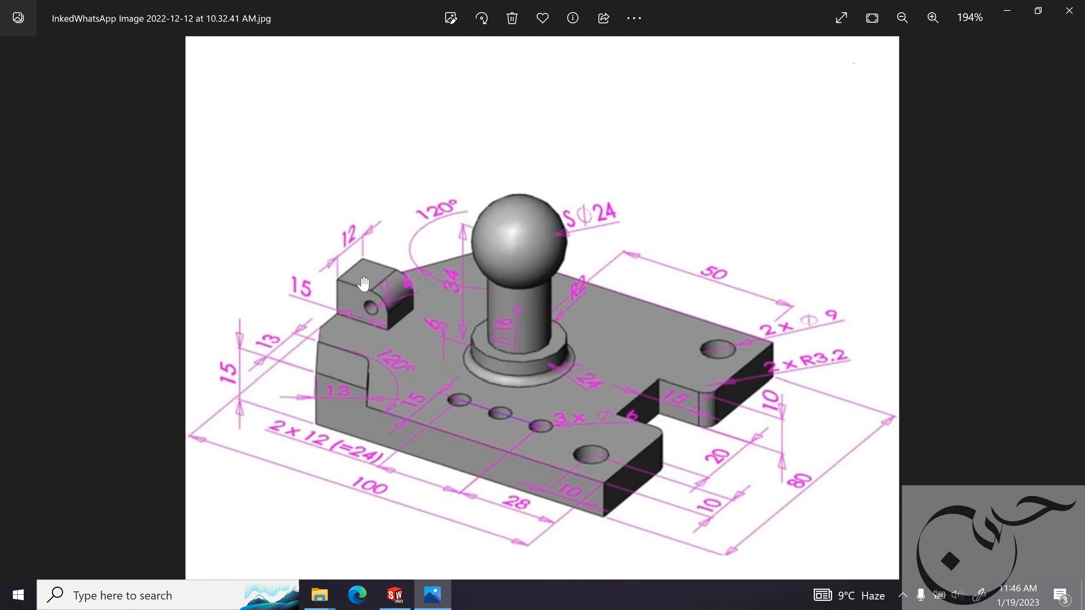
click(1007, 10)
click(505, 348)
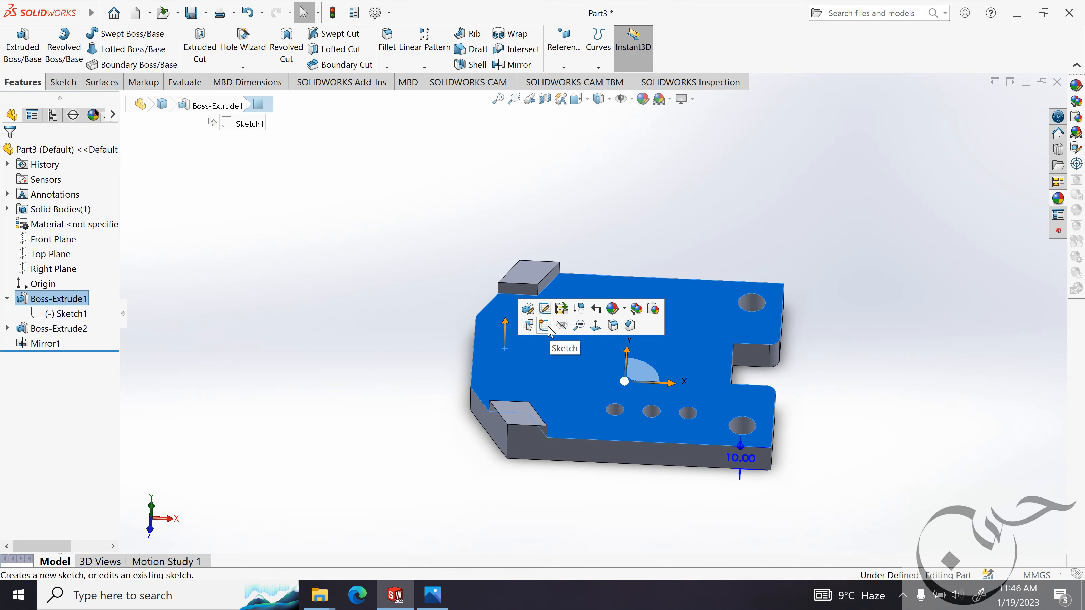
click(545, 326)
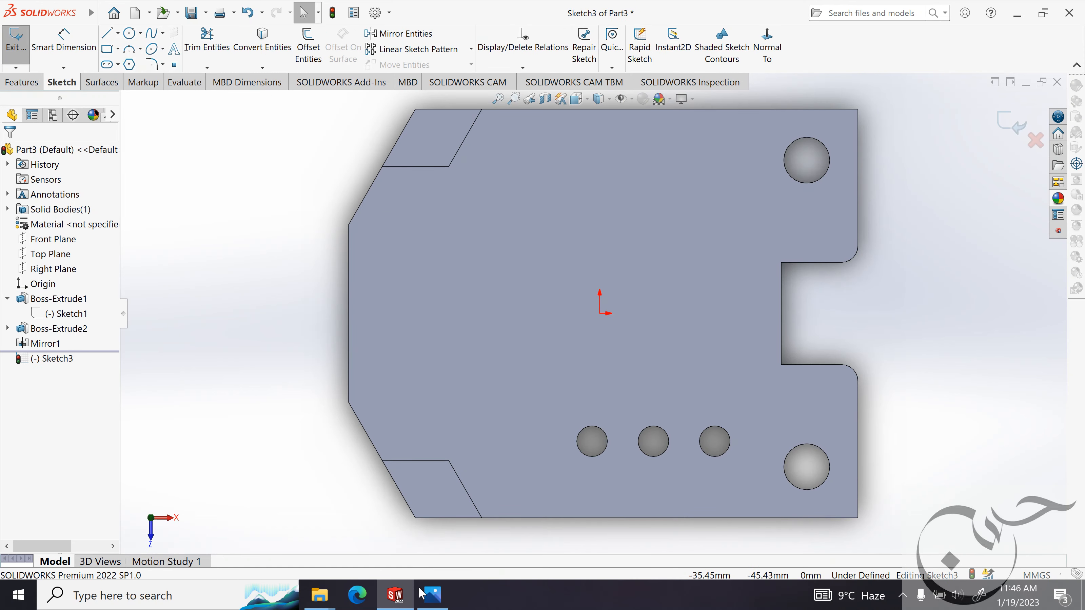
click(432, 595)
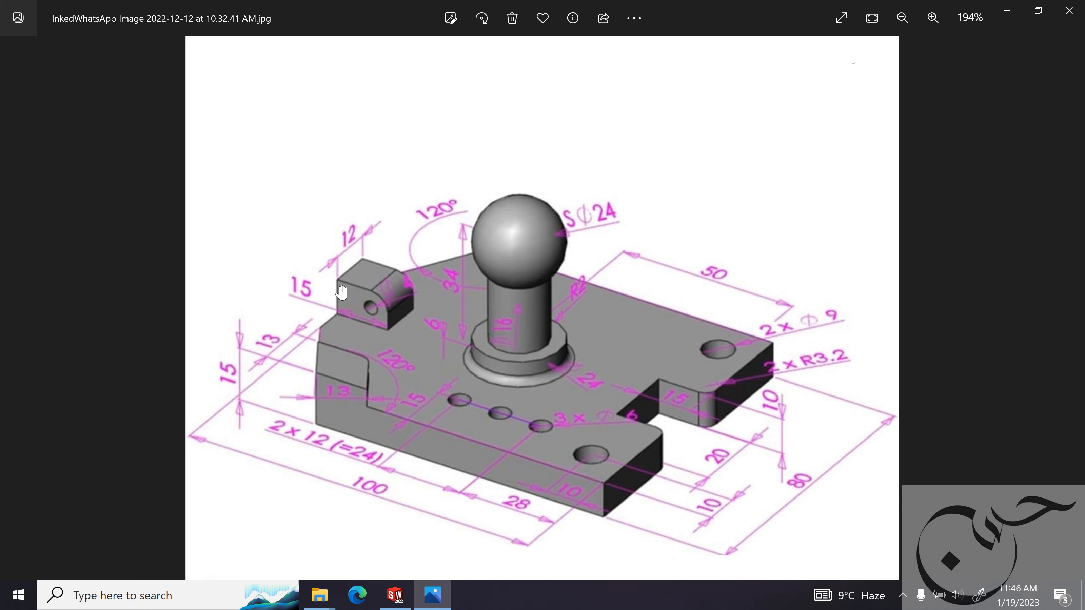
click(1007, 17)
click(108, 51)
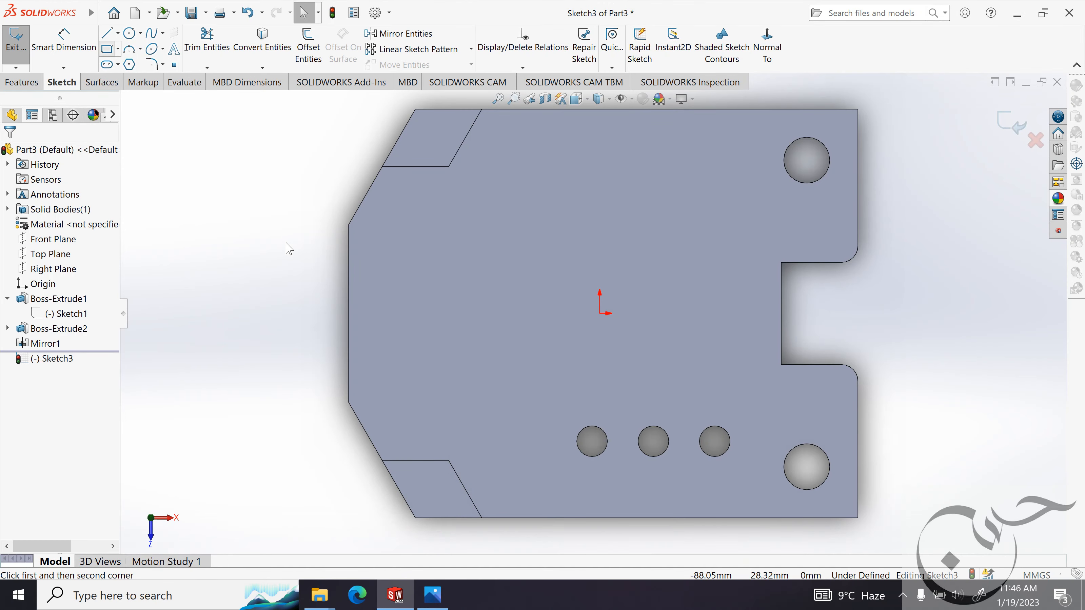
mouse_move(348, 254)
mouse_down()
mouse_move(364, 302)
mouse_move(399, 305)
mouse_move(406, 293)
mouse_up()
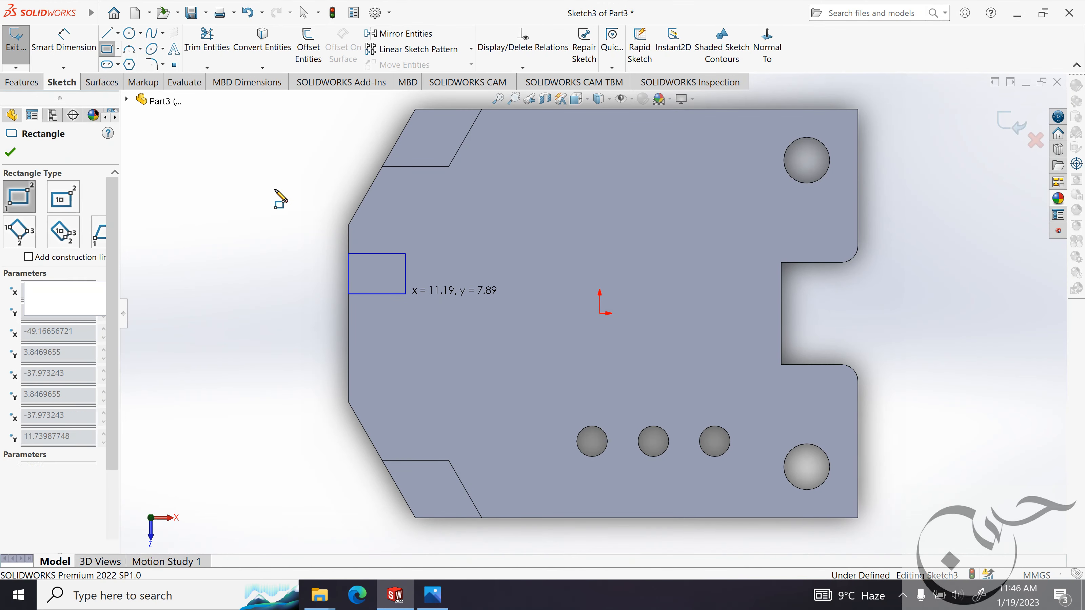
click(9, 154)
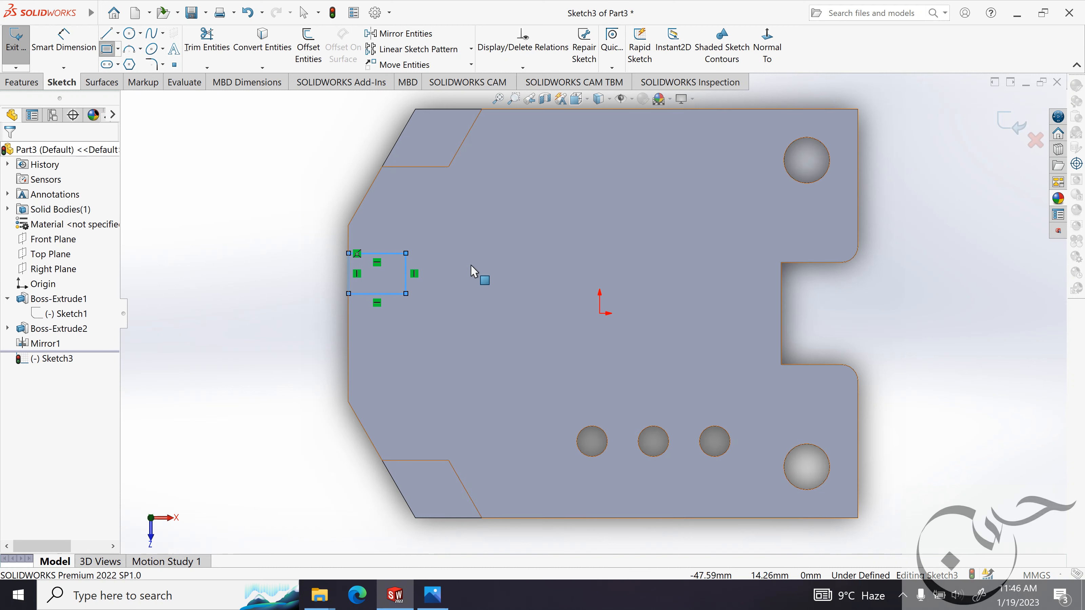
Add a horizontal relation between the midpoint of the lug rectangle's inner side and the origin.
click(406, 274)
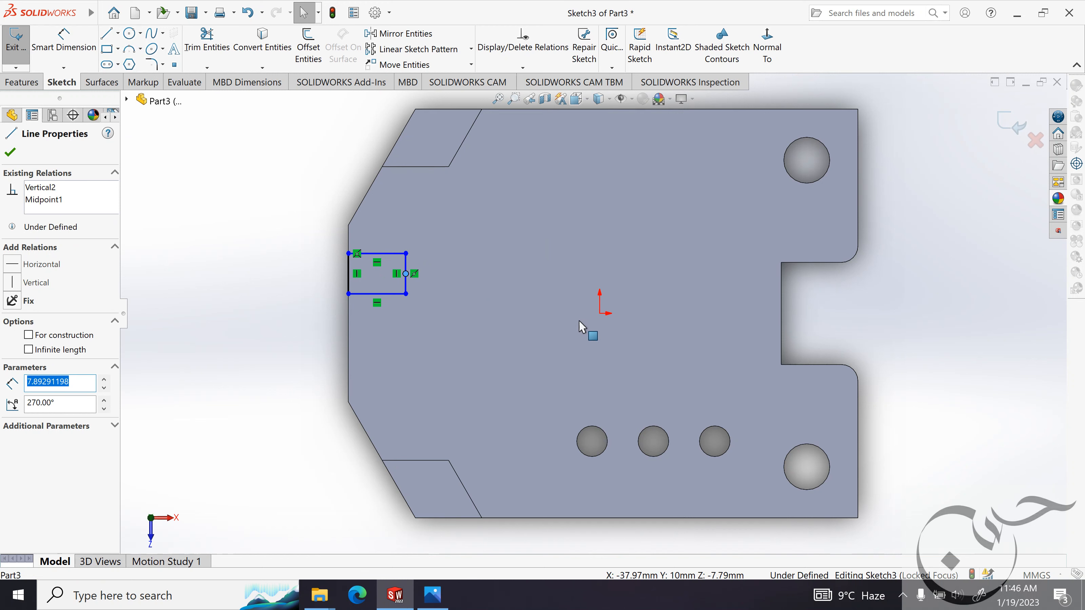
ctrl+click(601, 315)
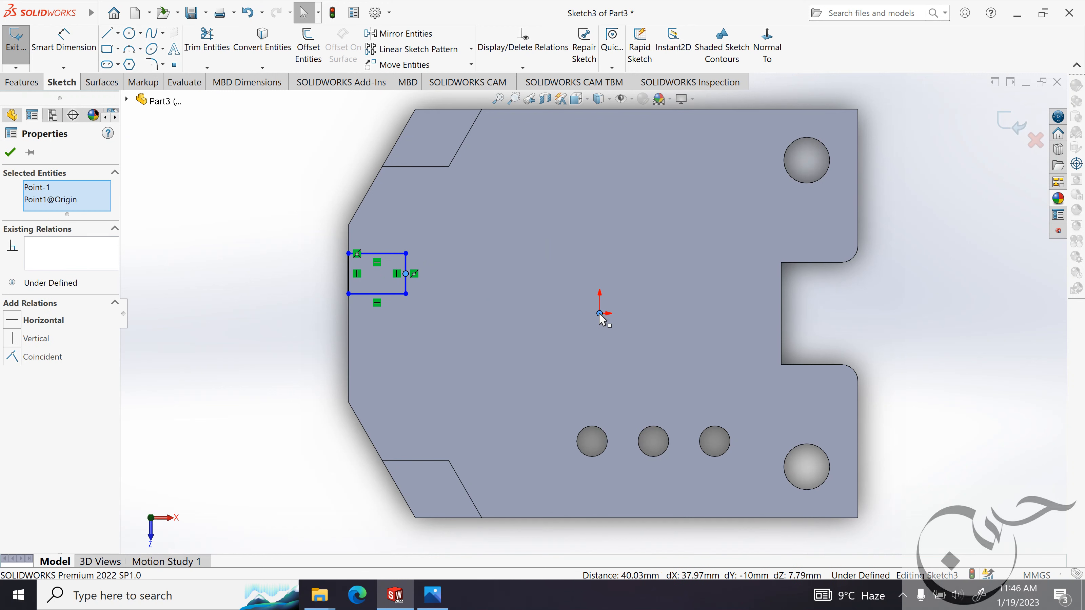
click(14, 320)
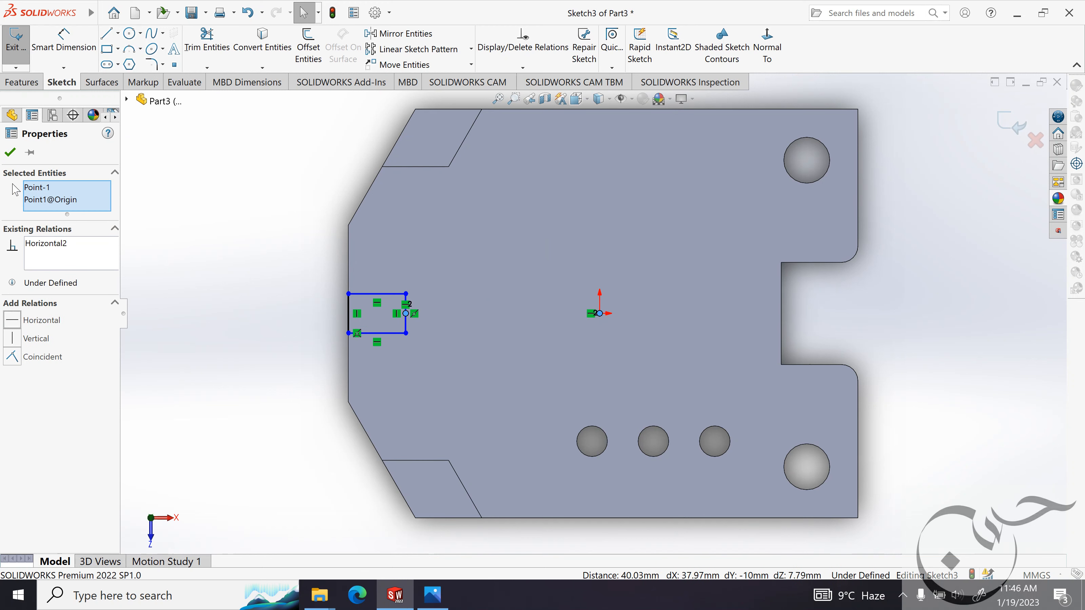
click(10, 152)
Check the lug's width in the reference image and dimension the rectangle's side on the plate's straight edge to 12 mm.
click(432, 595)
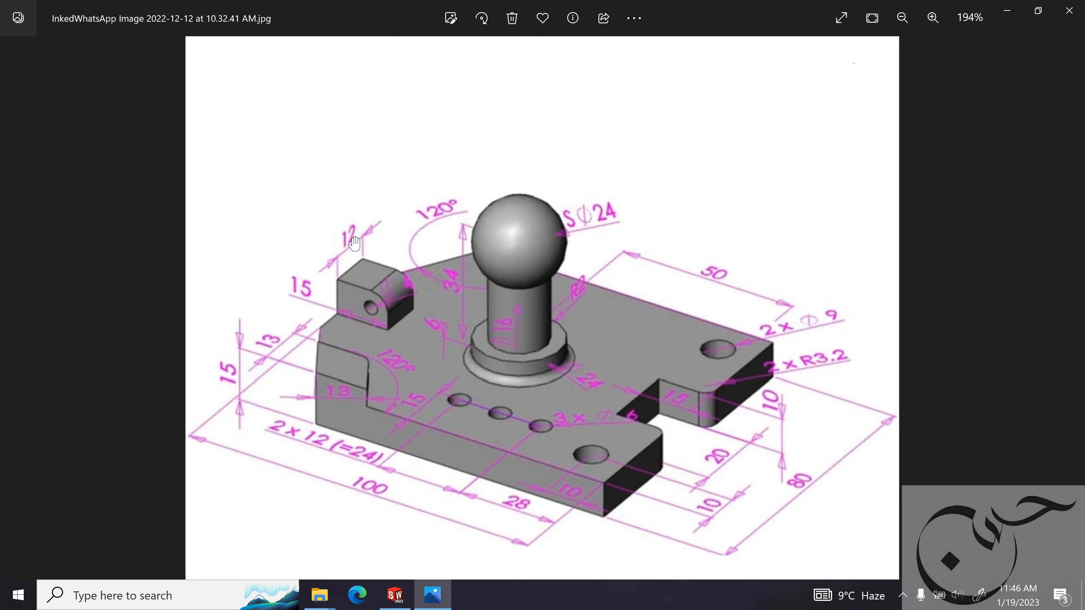
click(1008, 12)
click(59, 48)
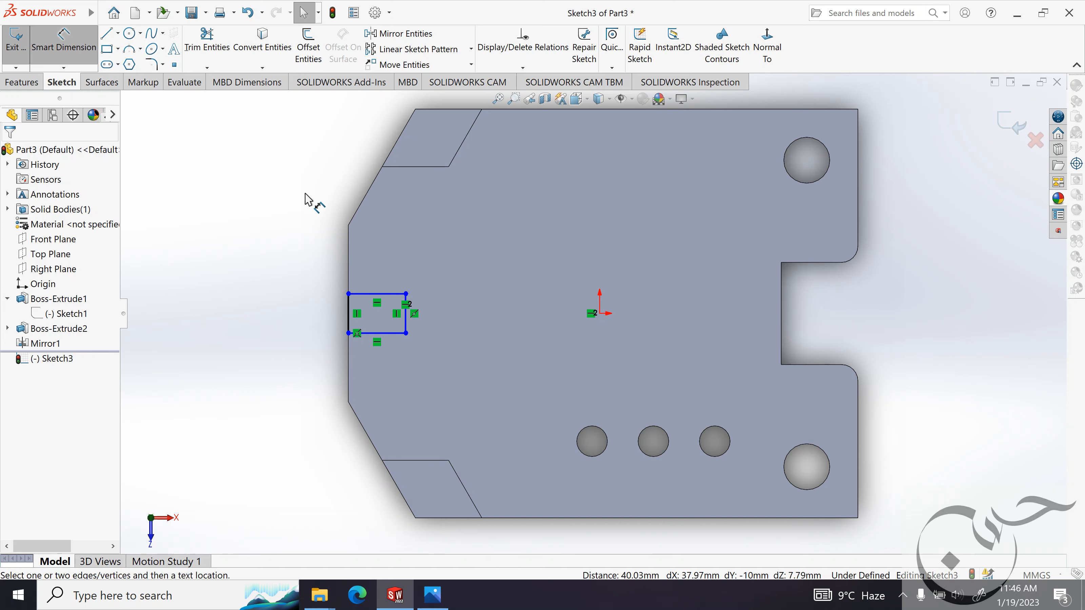
click(332, 315)
click(324, 311)
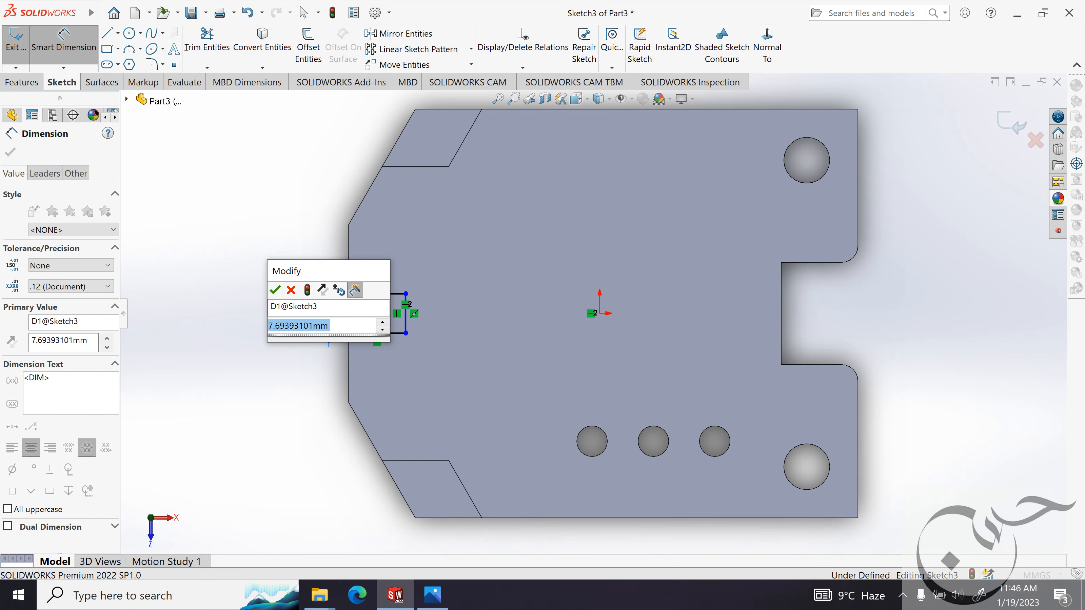
text(12)
key(Return)
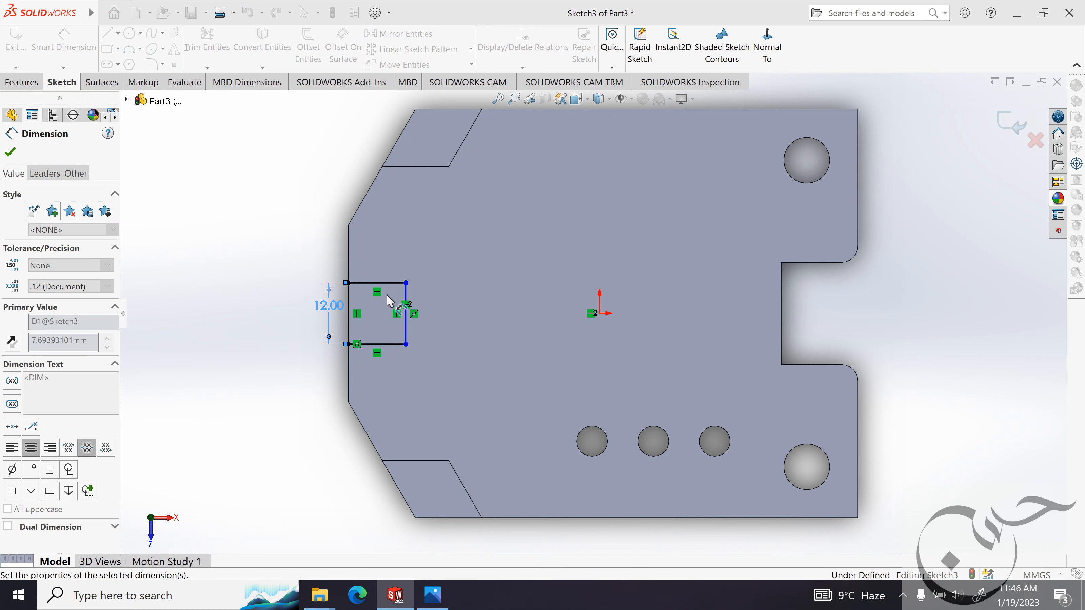
Dimension the lug rectangle's length, perpendicular to the plate's straight edge, to 15 mm.
click(390, 281)
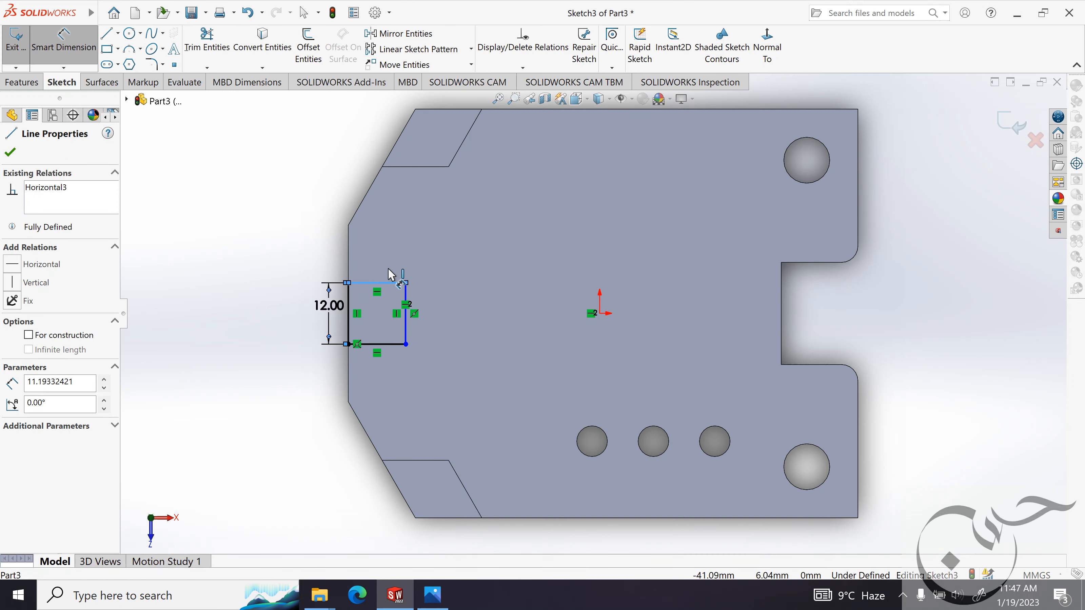
click(388, 259)
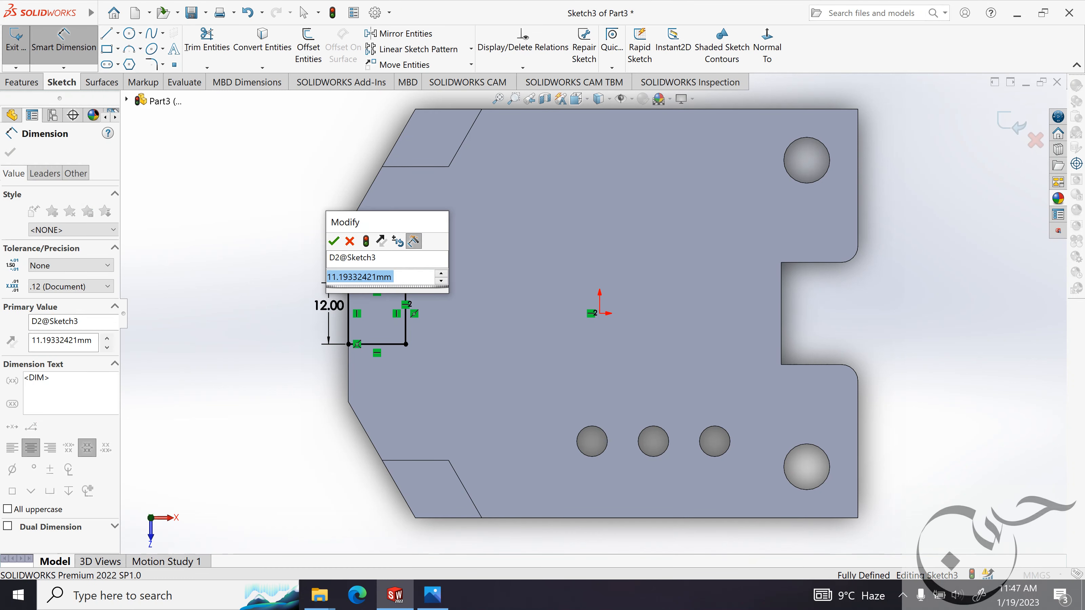
text(15)
key(Return)
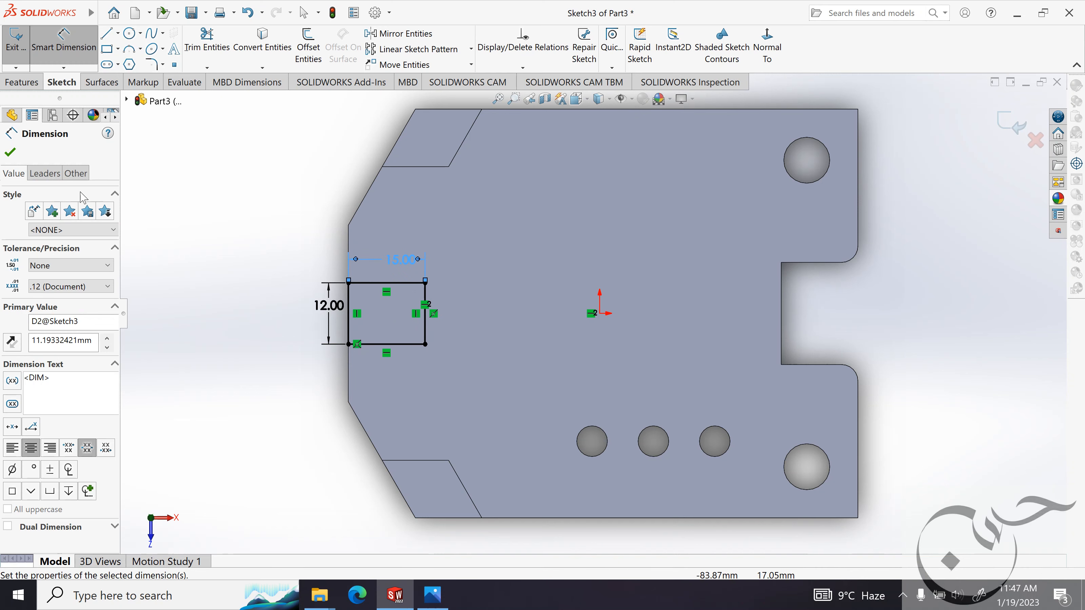
click(12, 153)
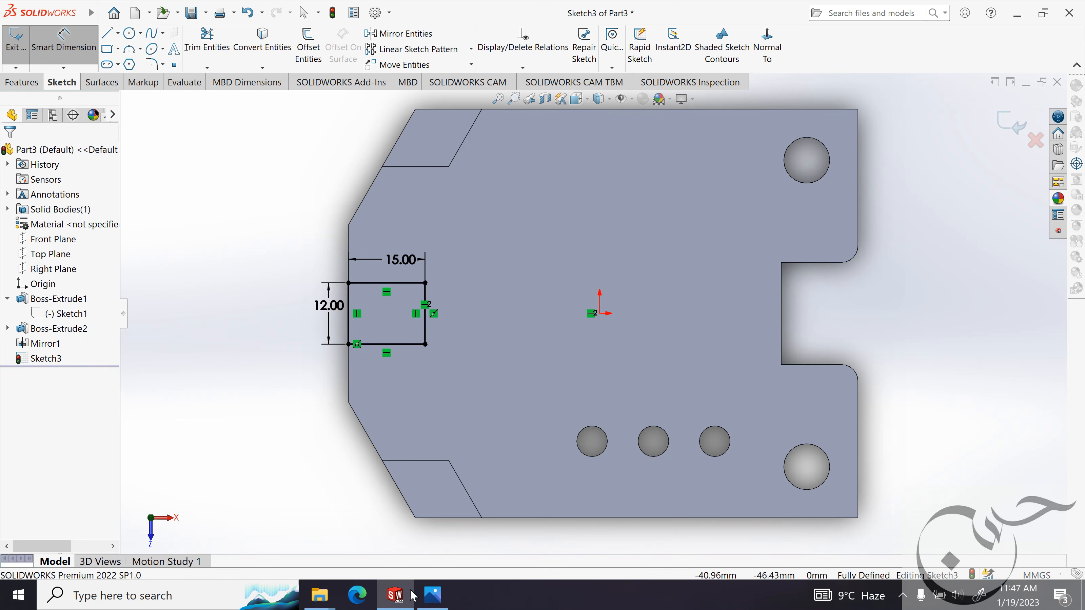
Examine the lug in the reference image and extrude the 12 by 15 mm rectangle 5 mm upward, merged with the plate.
click(431, 595)
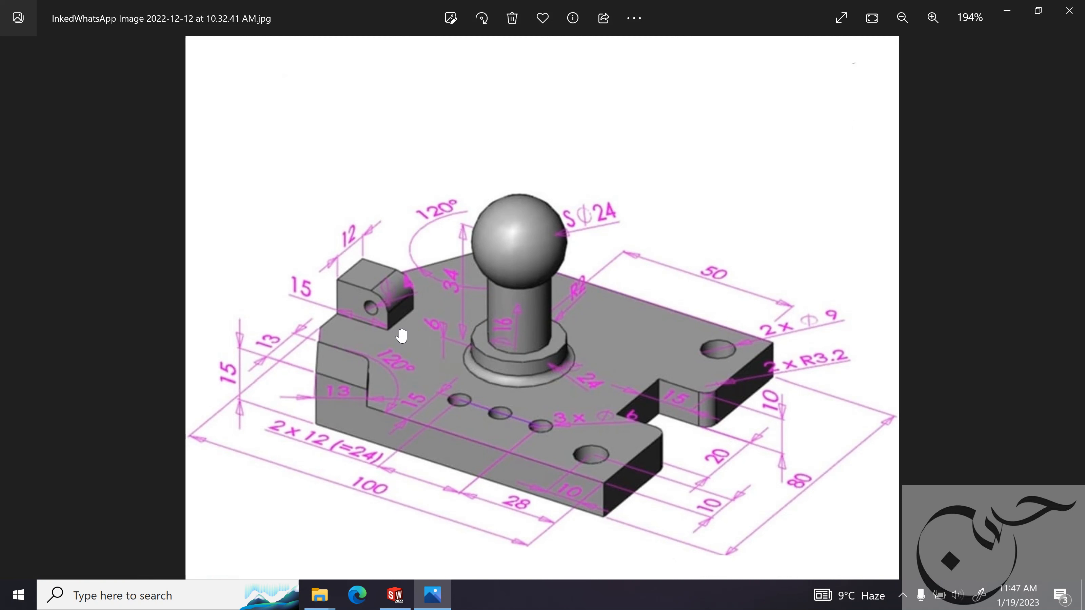
scroll(382, 331, down, 1)
scroll(371, 327, up, 2)
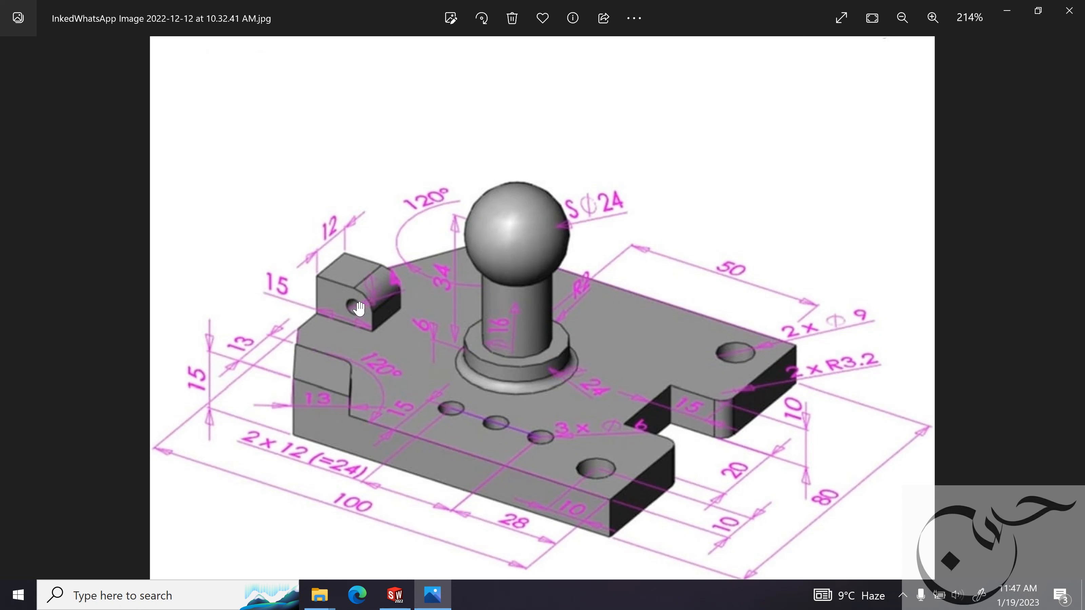
click(1006, 12)
click(38, 84)
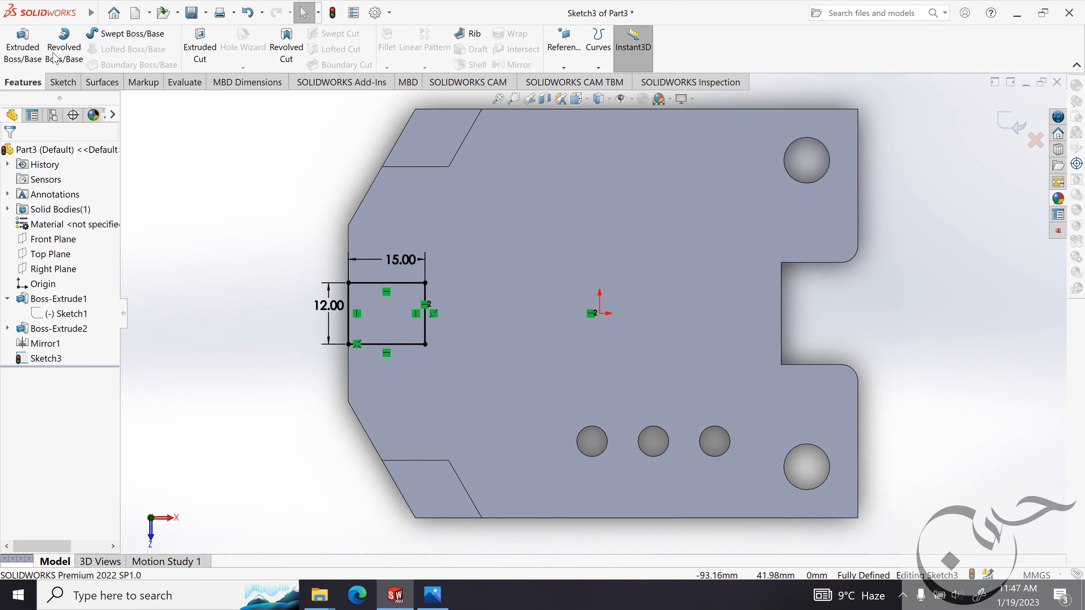
click(22, 47)
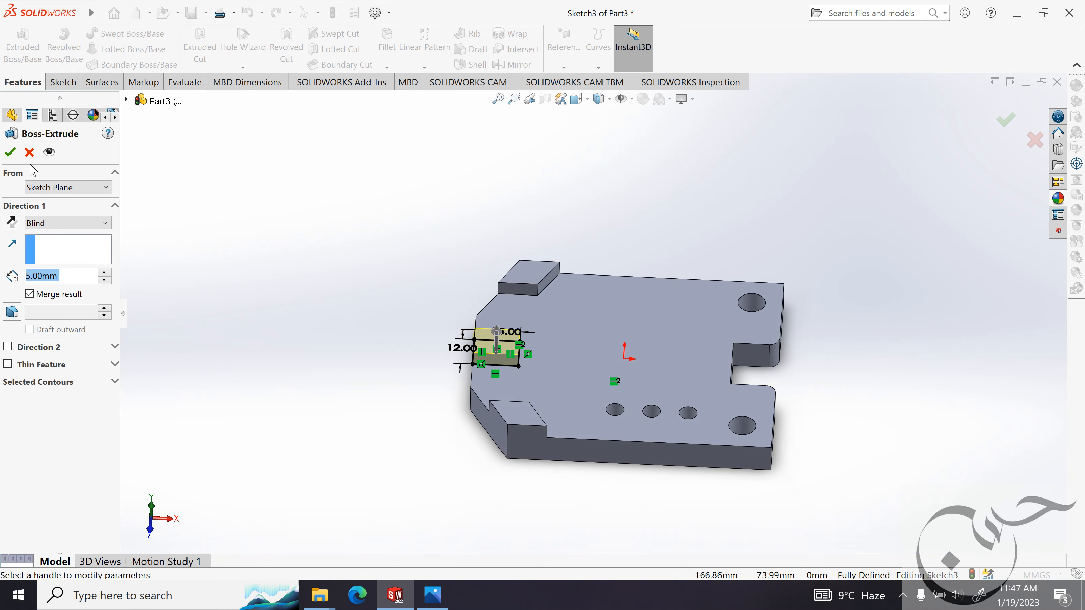
click(9, 152)
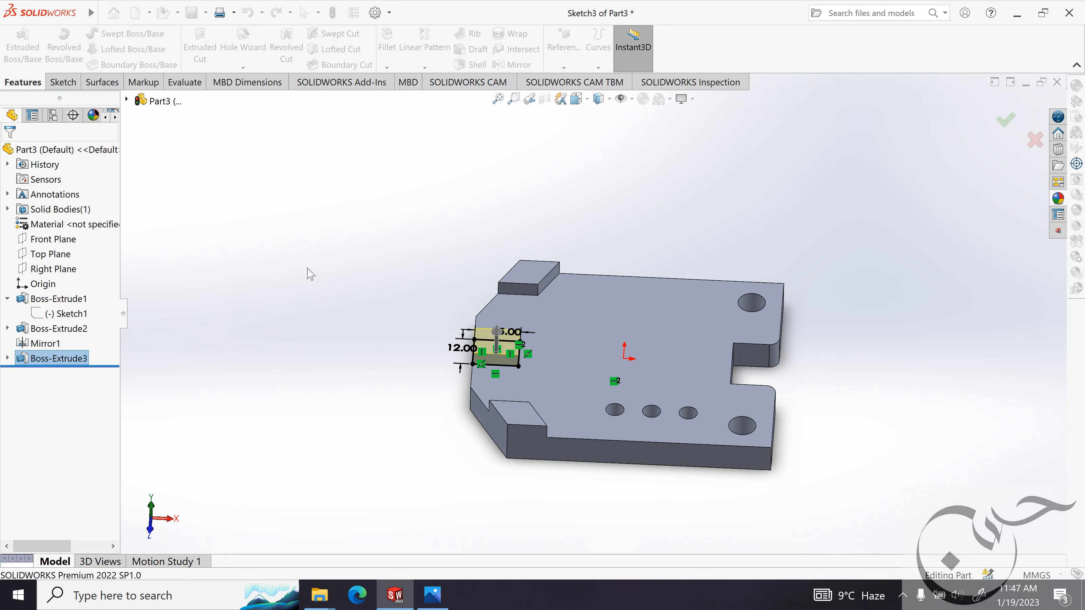
Inspect the extruded lug block up close and compare it with the lug in the reference image.
scroll(398, 333, down, 3)
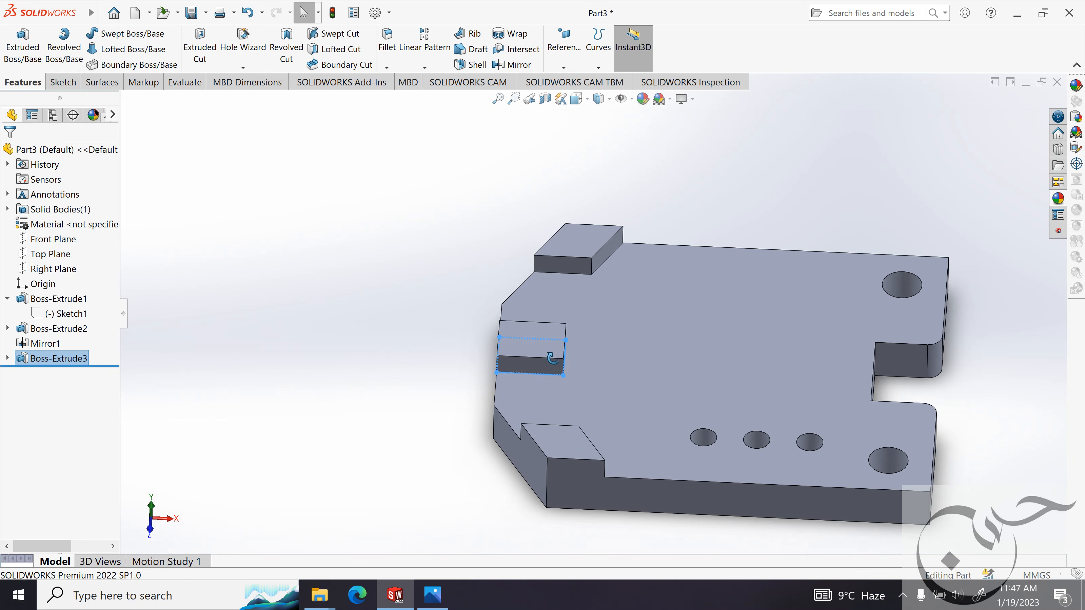
click(410, 342)
mouse_move(550, 344)
middle_down()
mouse_move(516, 301)
mouse_move(538, 323)
mouse_move(539, 344)
middle_up()
click(432, 594)
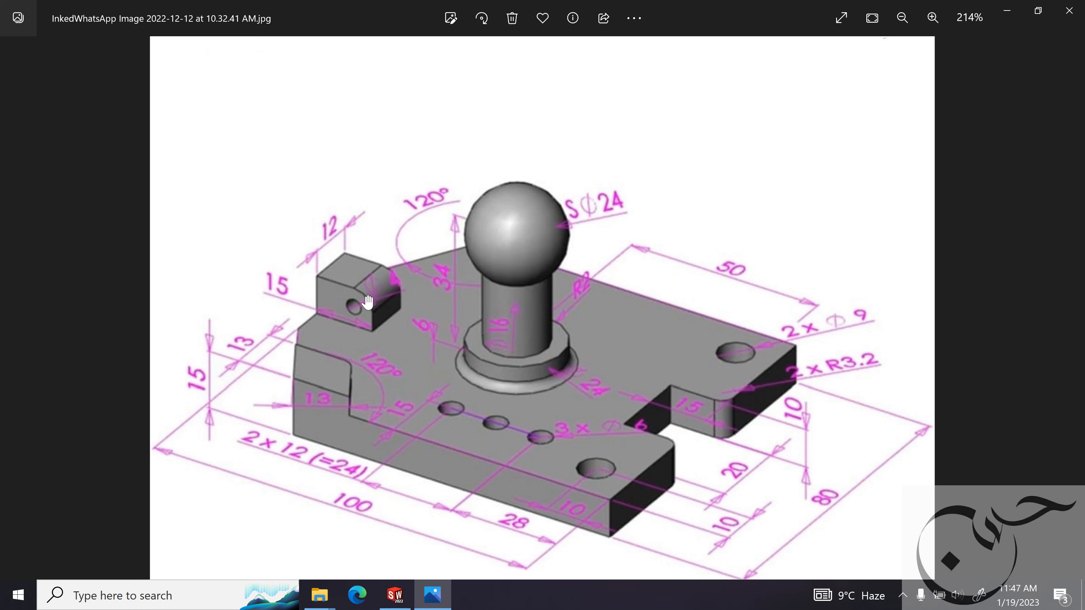
Check the lug's rounding in the reference image and set up a 2 mm fillet on the lug's upper edge facing the plate's middle.
click(1007, 11)
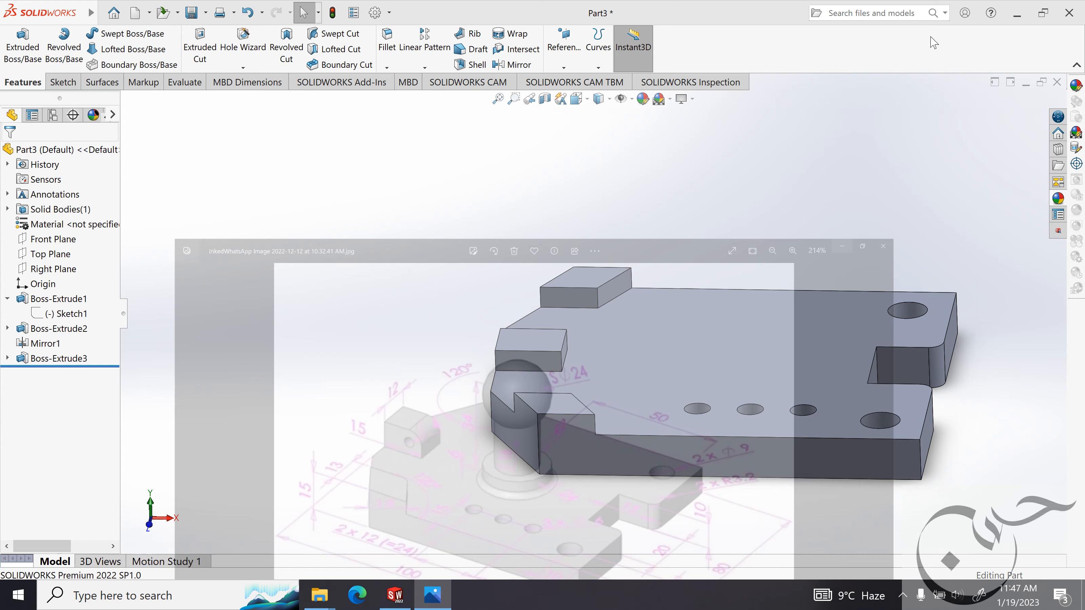
click(395, 44)
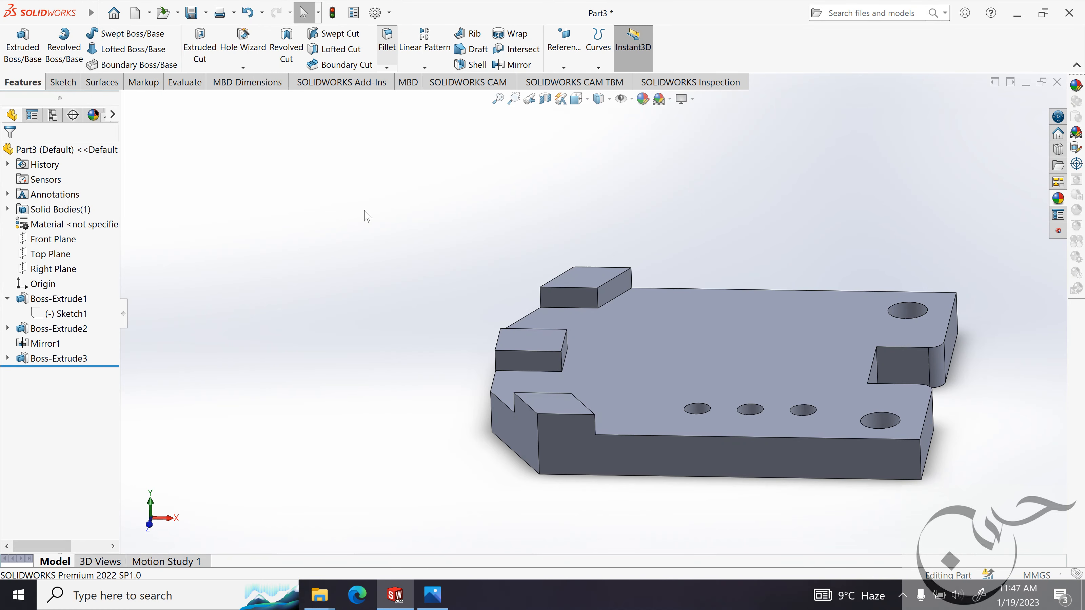
middle_drag(490, 259, 471, 258)
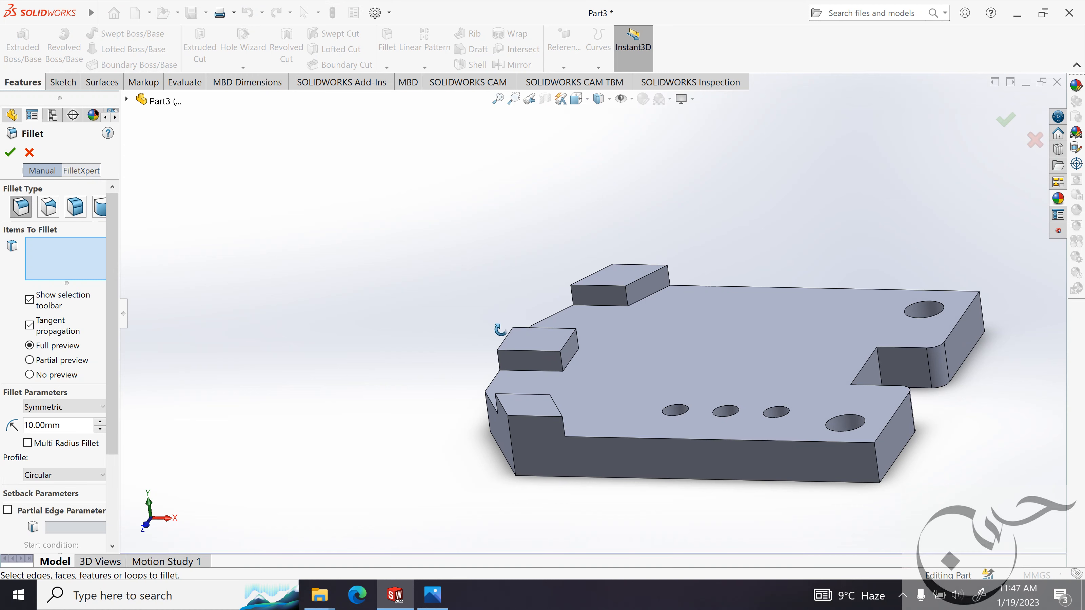
double_click(65, 423)
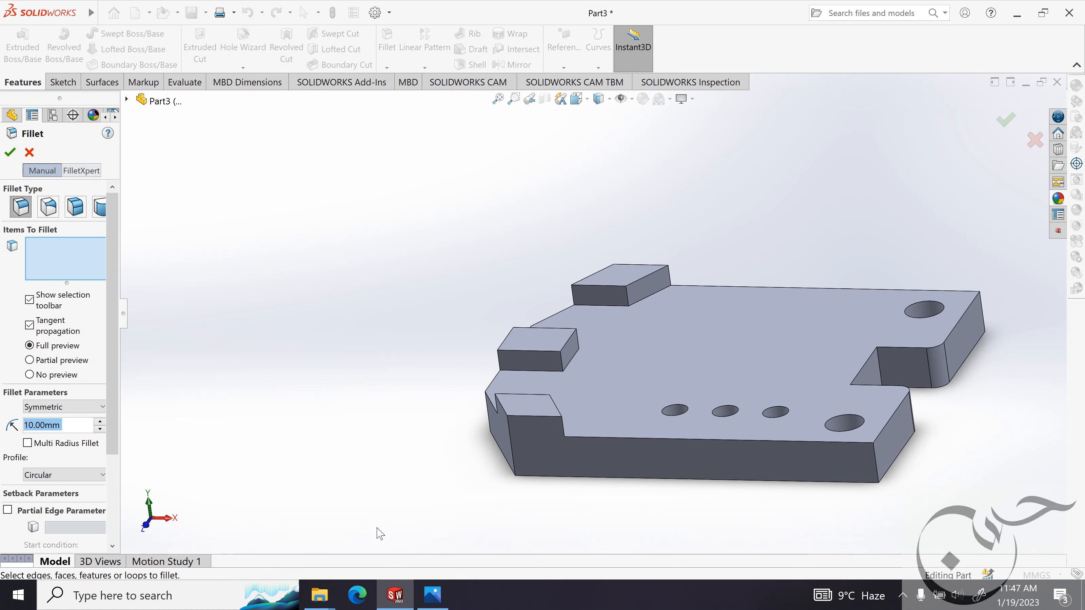
click(432, 595)
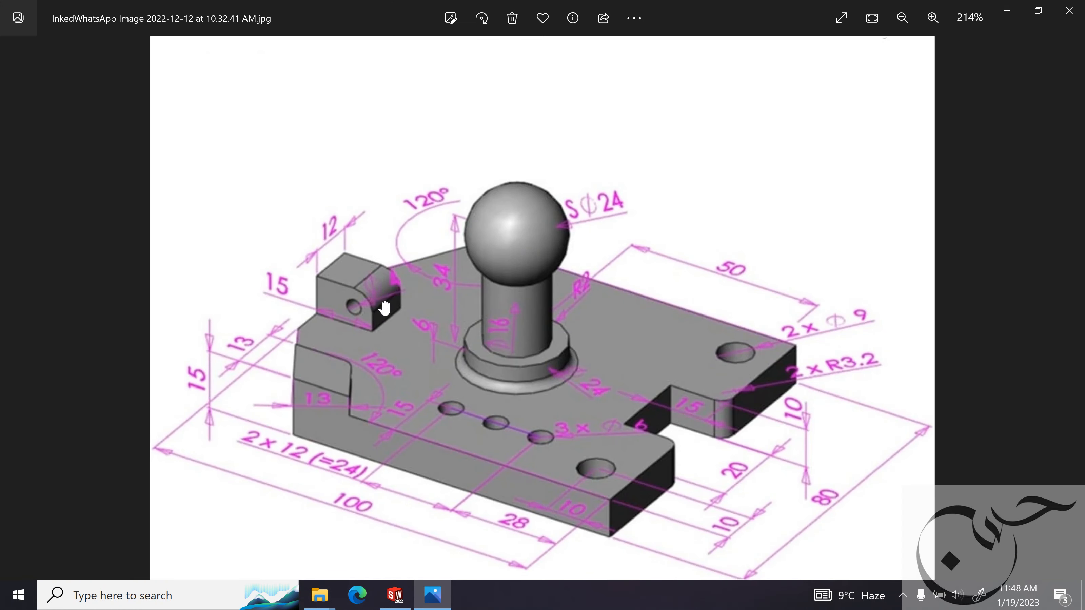
scroll(384, 307, down, 3)
scroll(357, 282, up, 3)
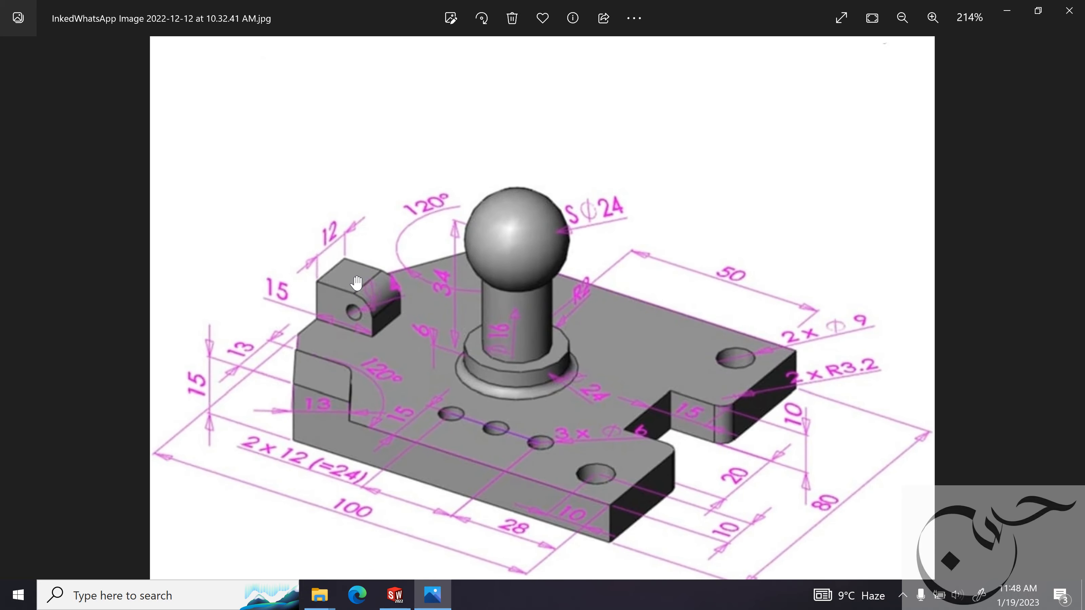
click(1006, 11)
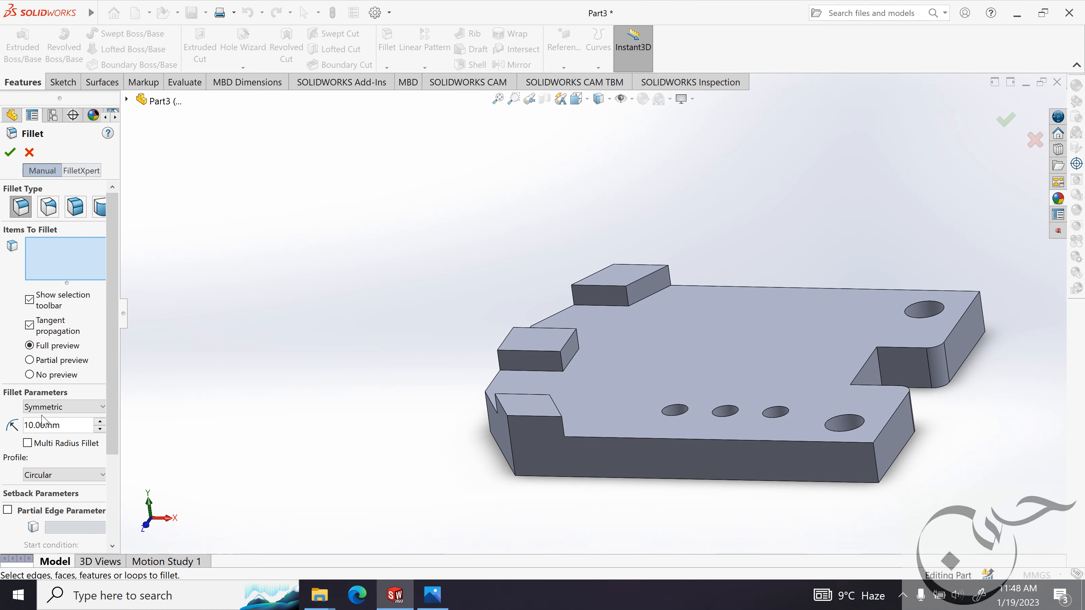
double_click(66, 422)
text(2)
key(Return)
click(570, 349)
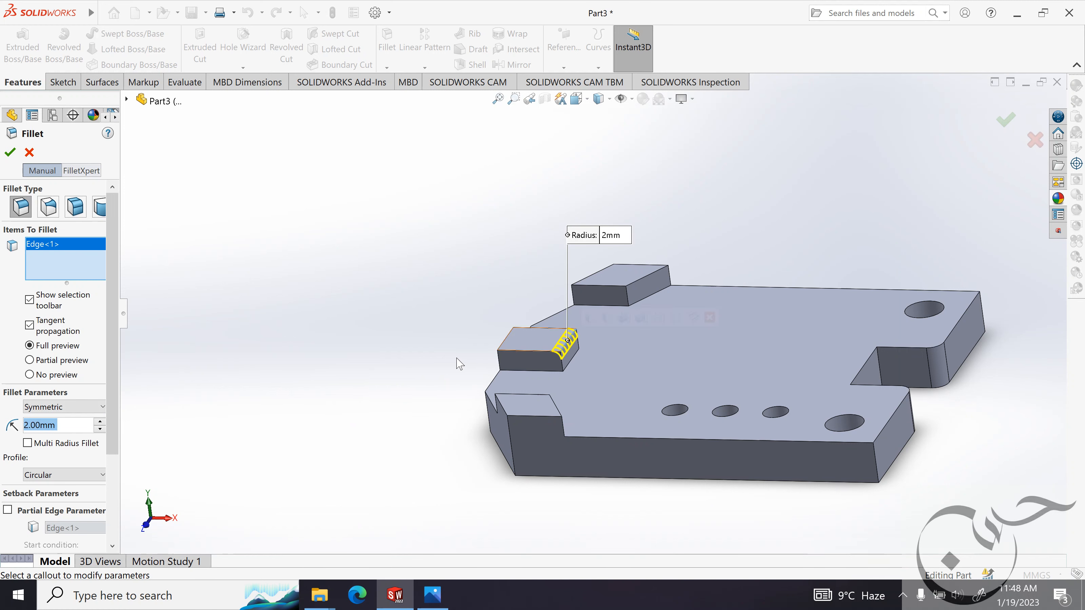
Set the radius of the lug's edge fillet to 3 mm and apply it.
middle_drag(480, 341, 431, 348)
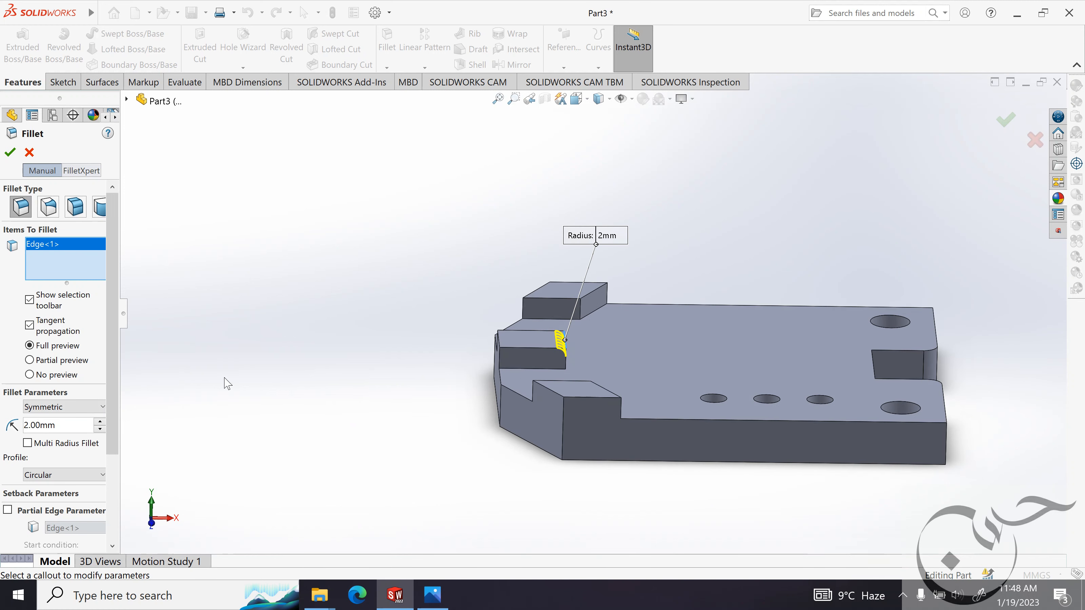
click(102, 424)
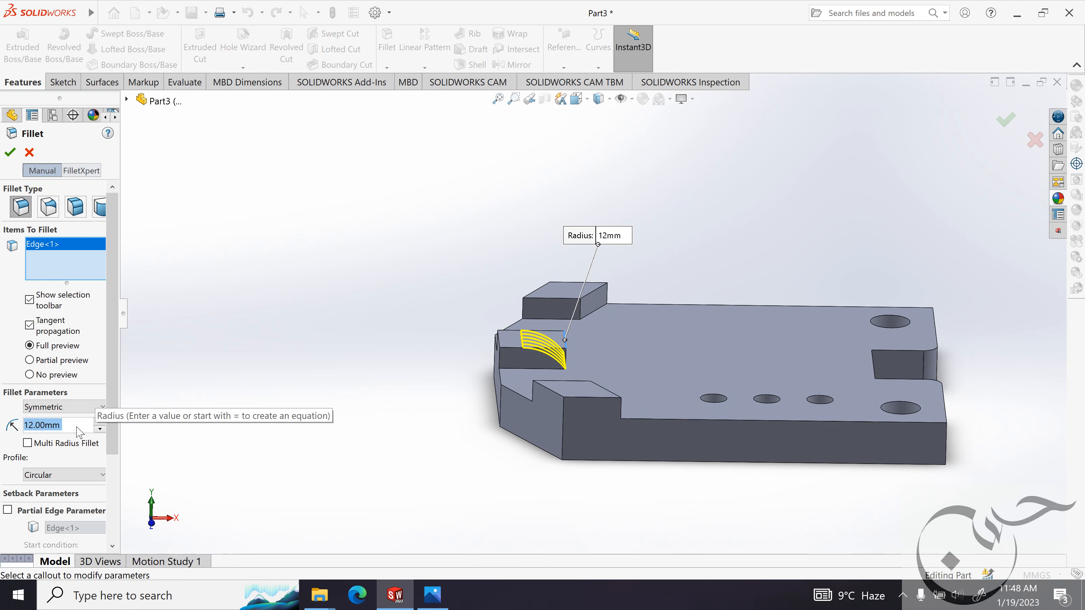
text(3)
key(Return)
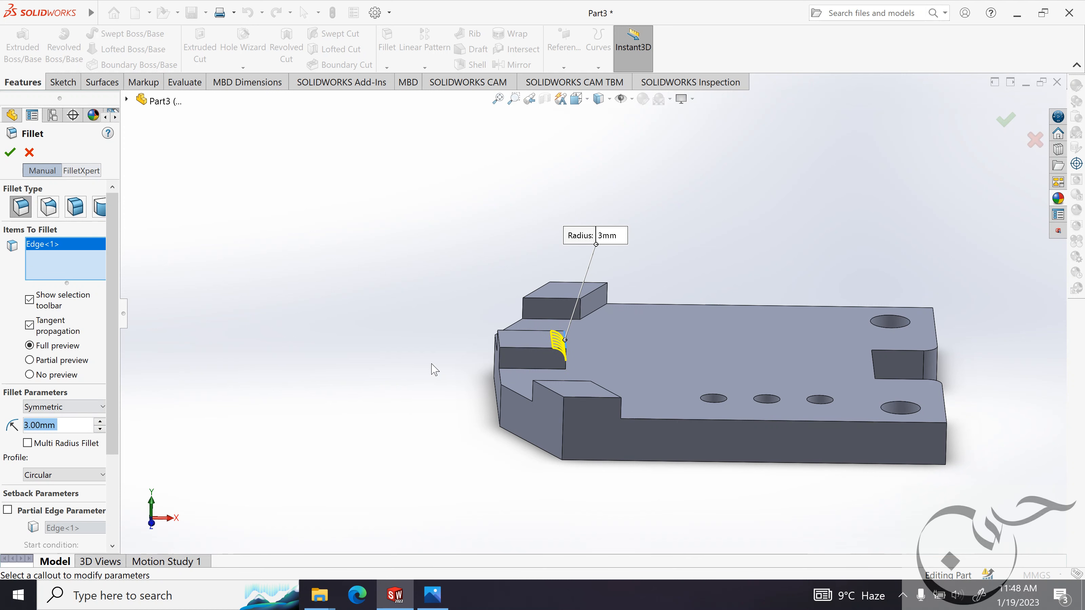
middle_drag(402, 339, 376, 299)
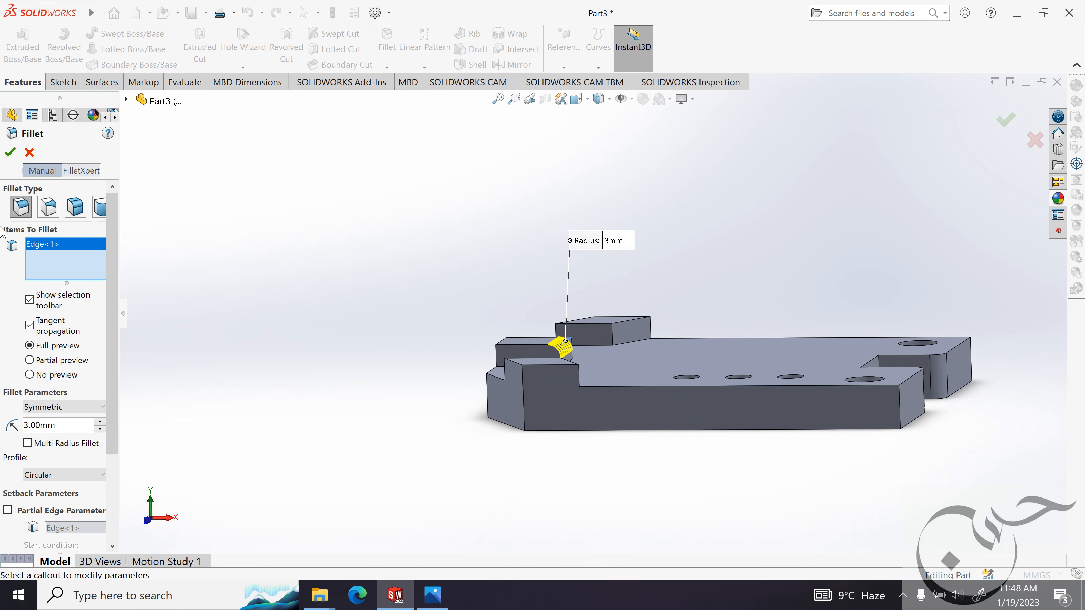
click(10, 152)
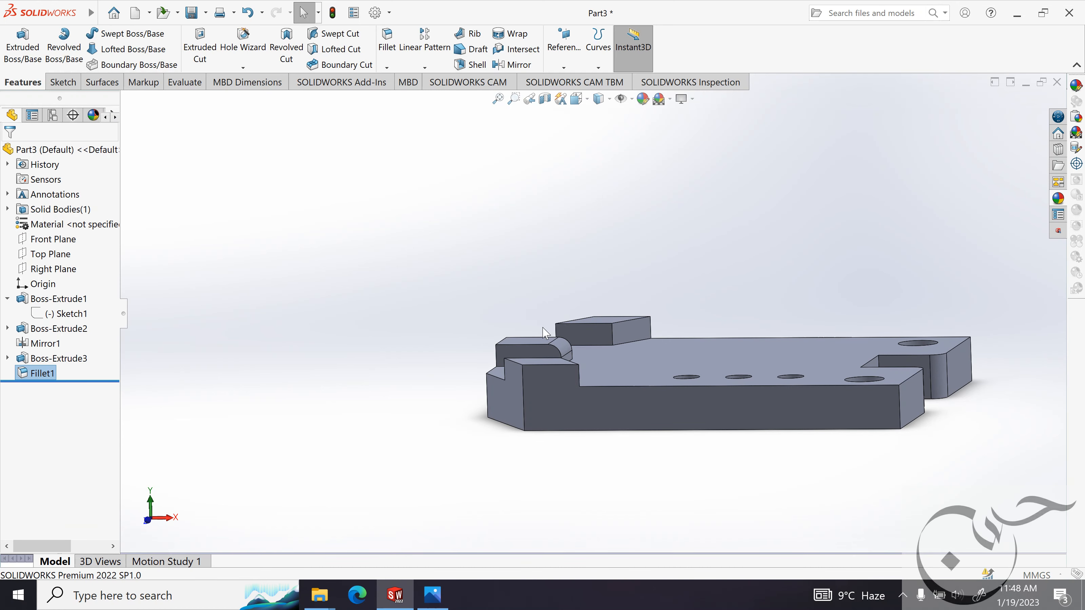
Start a sketch on the lug's side face and draw a circle of about 1.3 mm radius at the fillet arc's centre.
scroll(551, 342, down, 5)
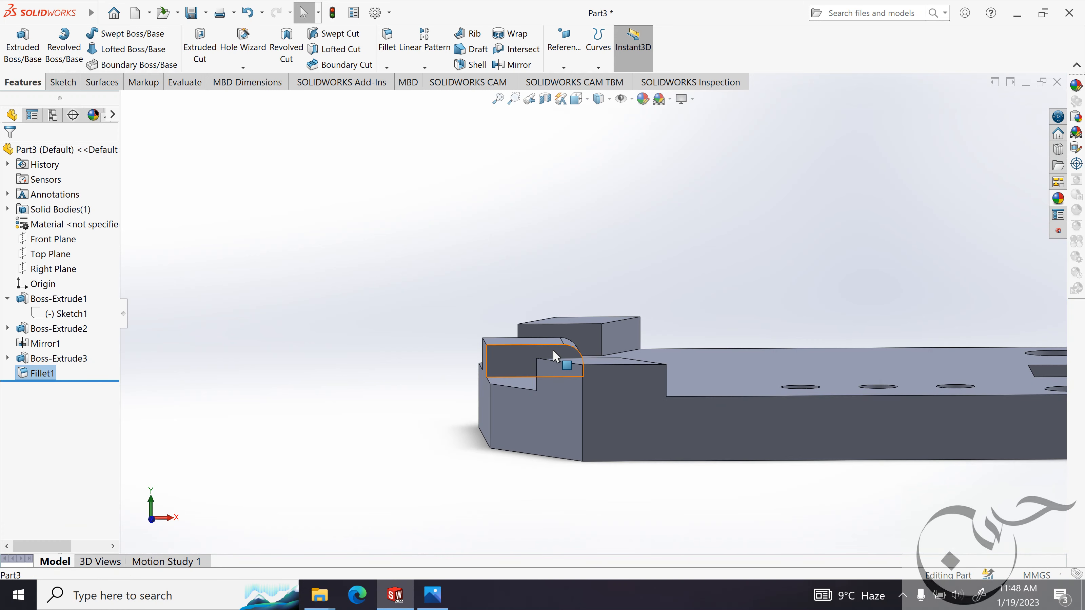
click(553, 350)
click(583, 331)
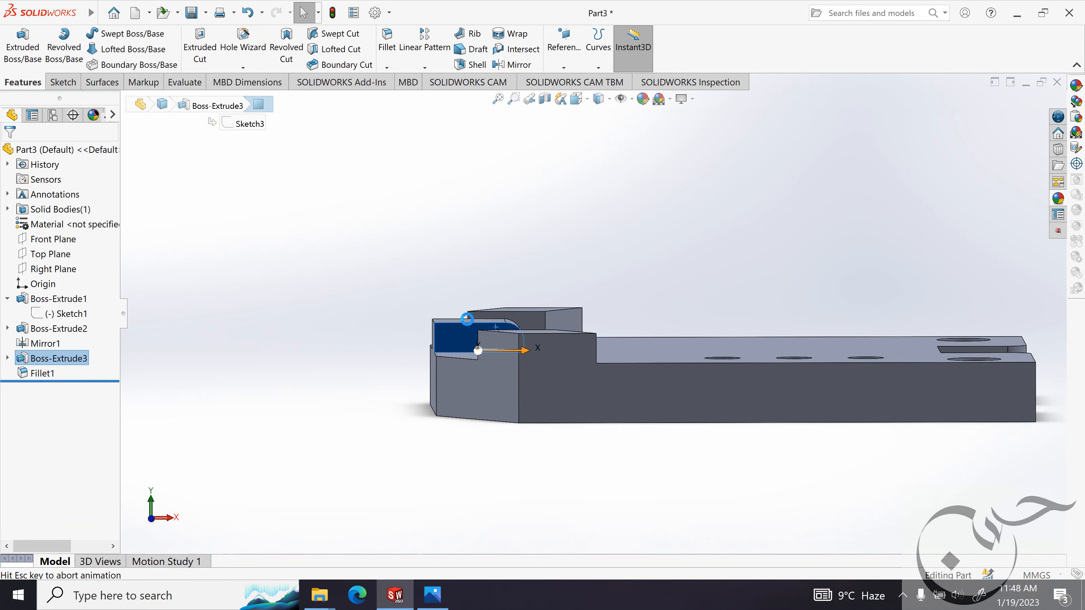
scroll(416, 307, down, 5)
middle_drag(564, 341, 562, 377)
click(516, 262)
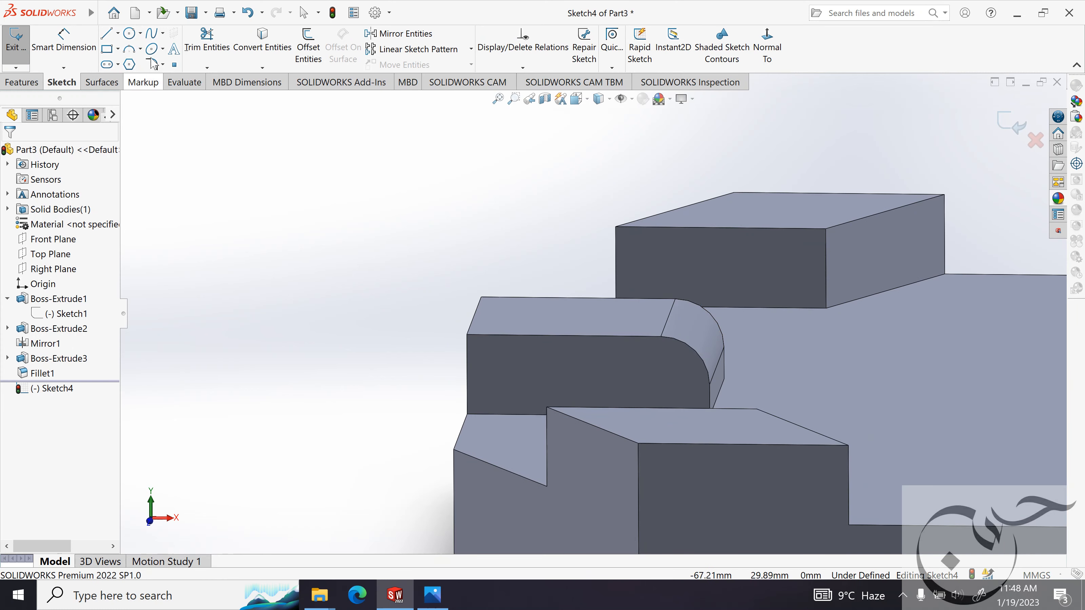
click(129, 33)
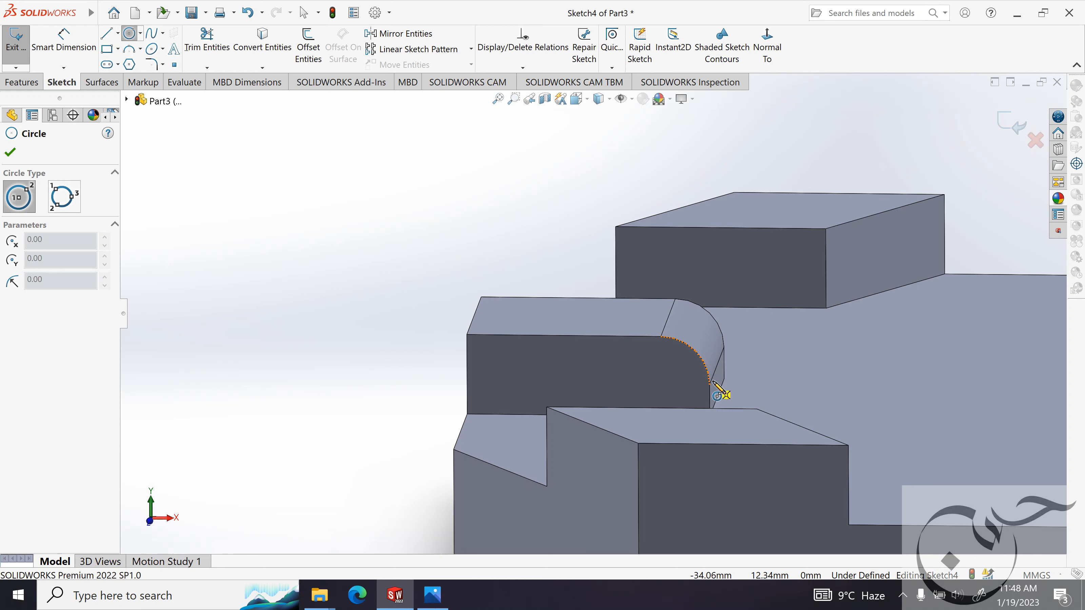
click(660, 384)
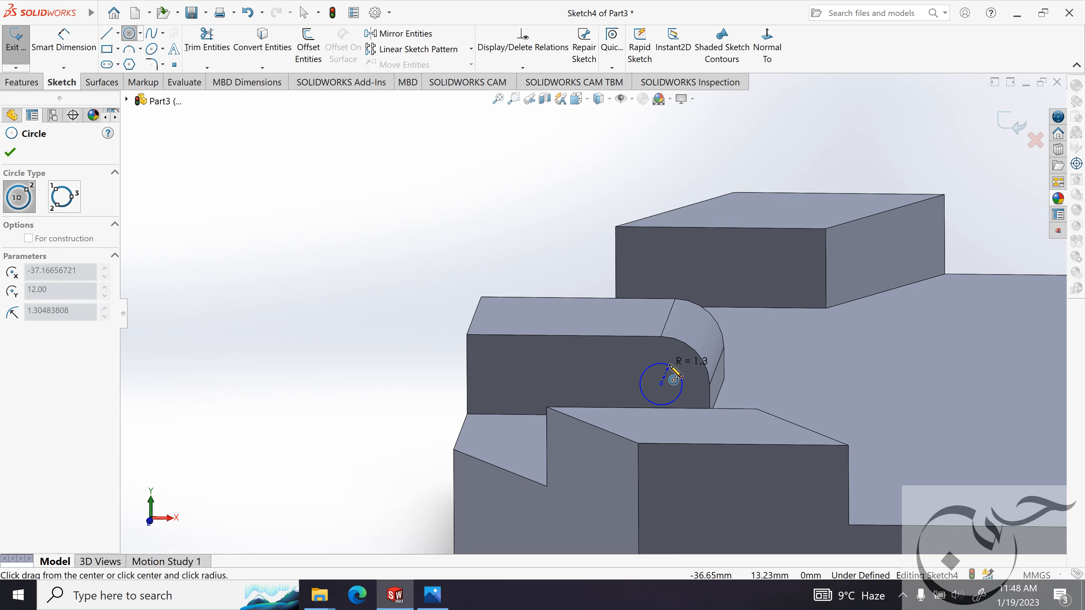
click(679, 373)
click(10, 153)
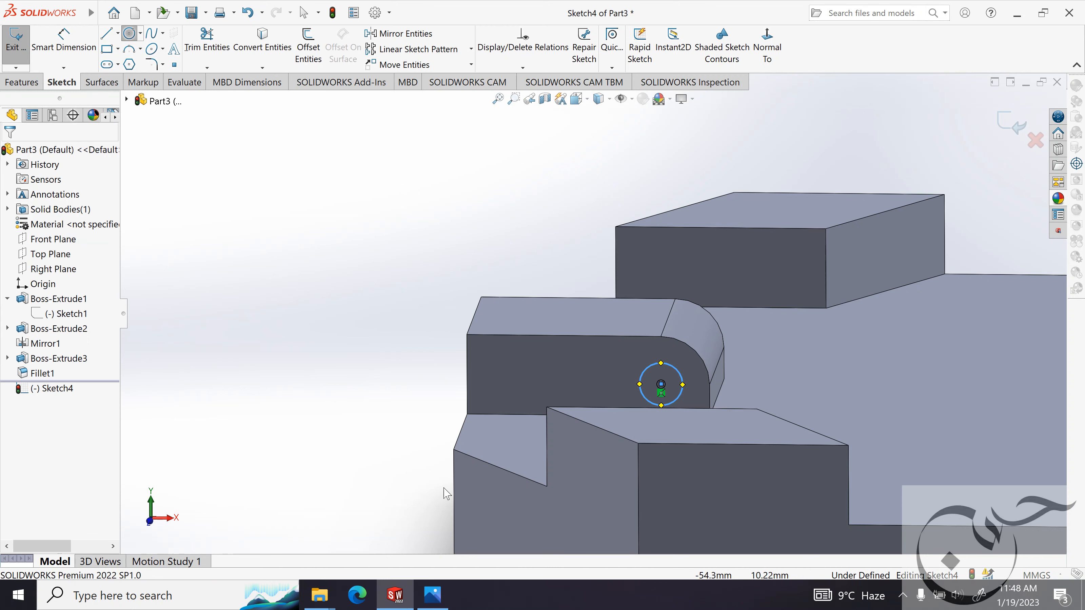
Examine the lug's hole in the reference image and dimension the circle's diameter to 1.4 mm.
click(433, 596)
scroll(394, 314, down, 2)
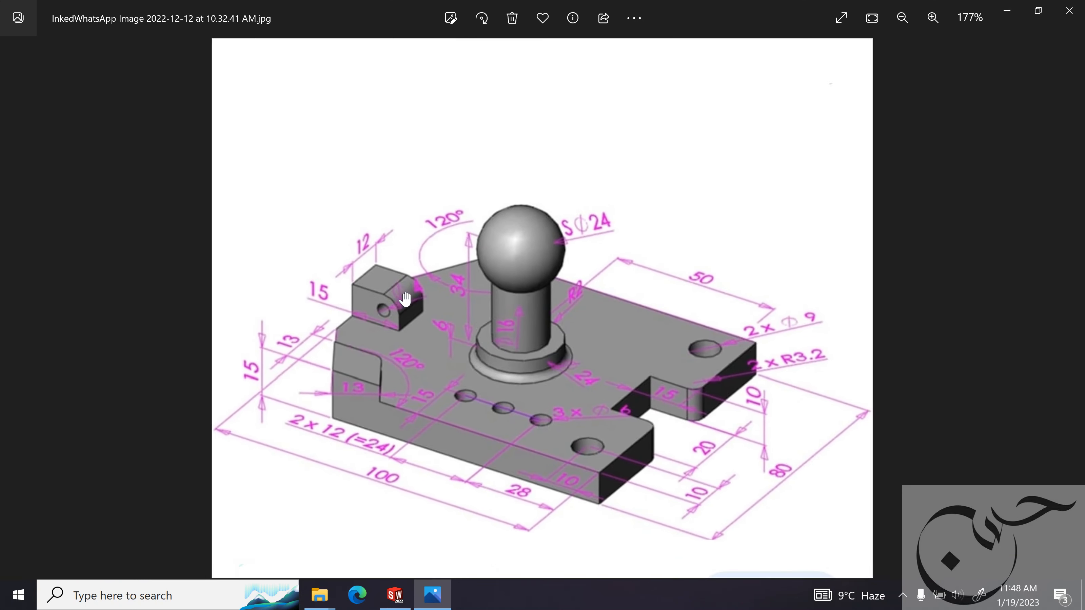
scroll(409, 296, up, 3)
scroll(409, 296, up, 2)
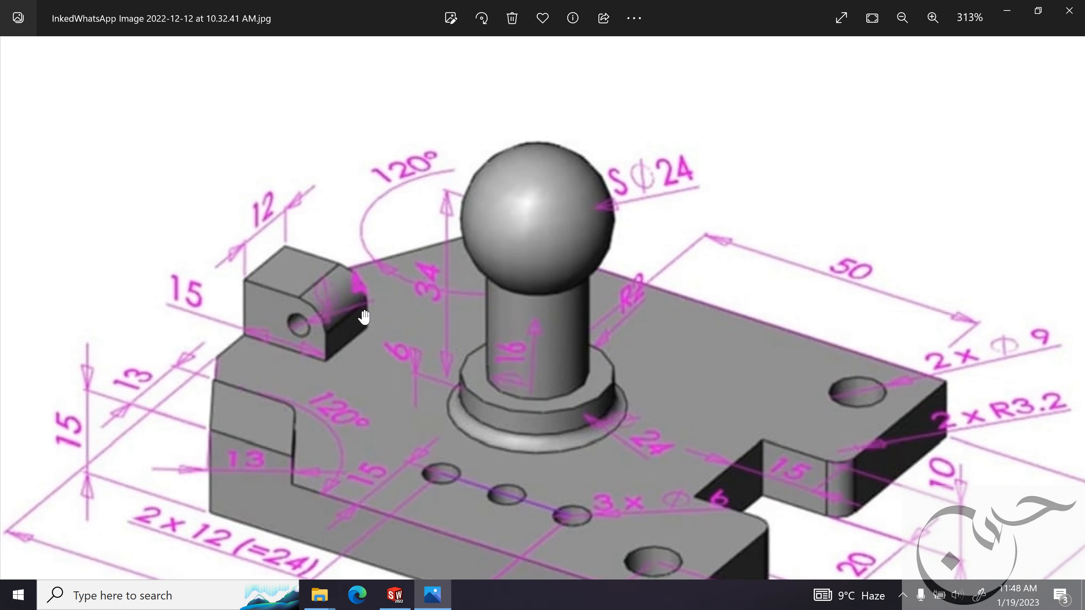
scroll(364, 315, down, 2)
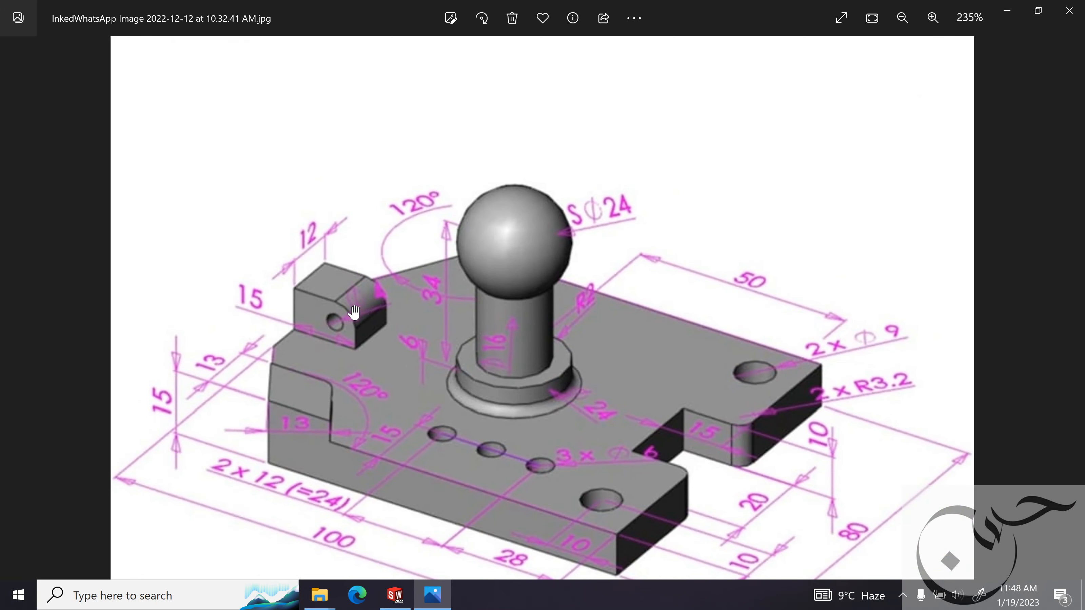
click(1008, 15)
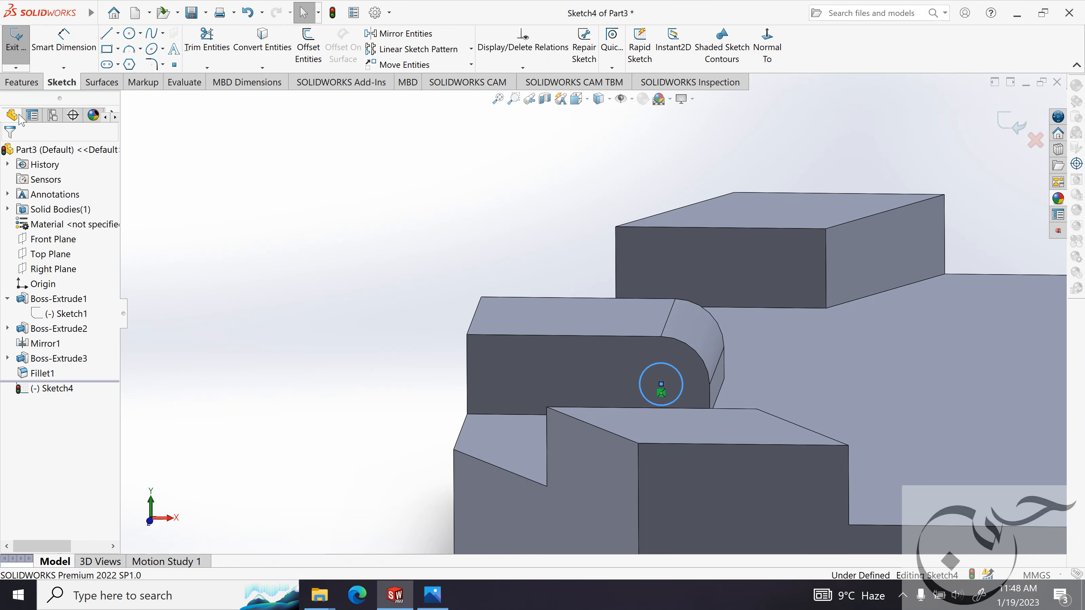
click(682, 378)
click(740, 335)
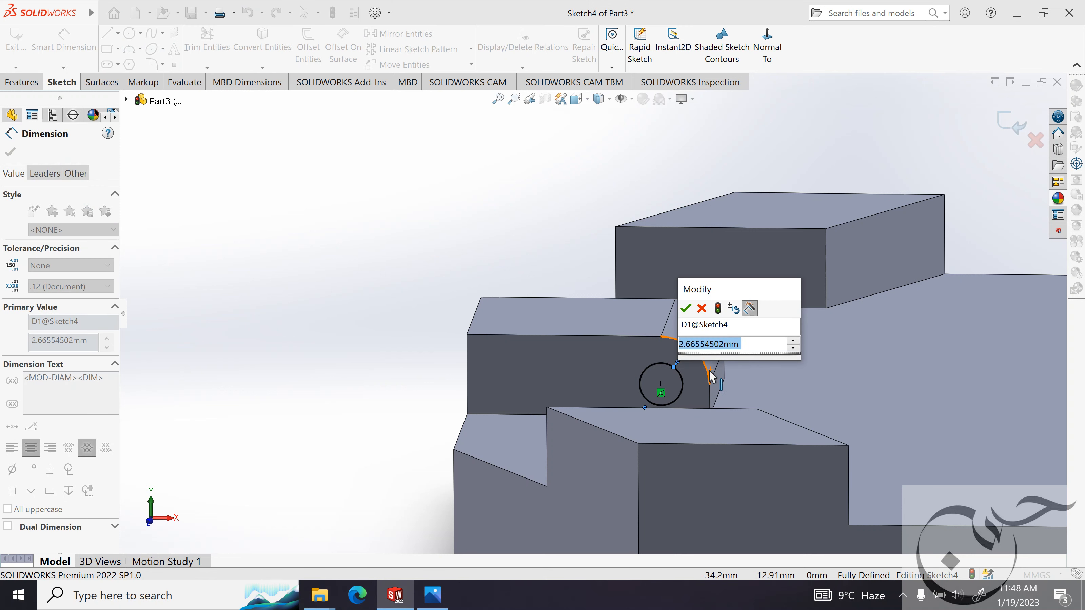
text(1.4)
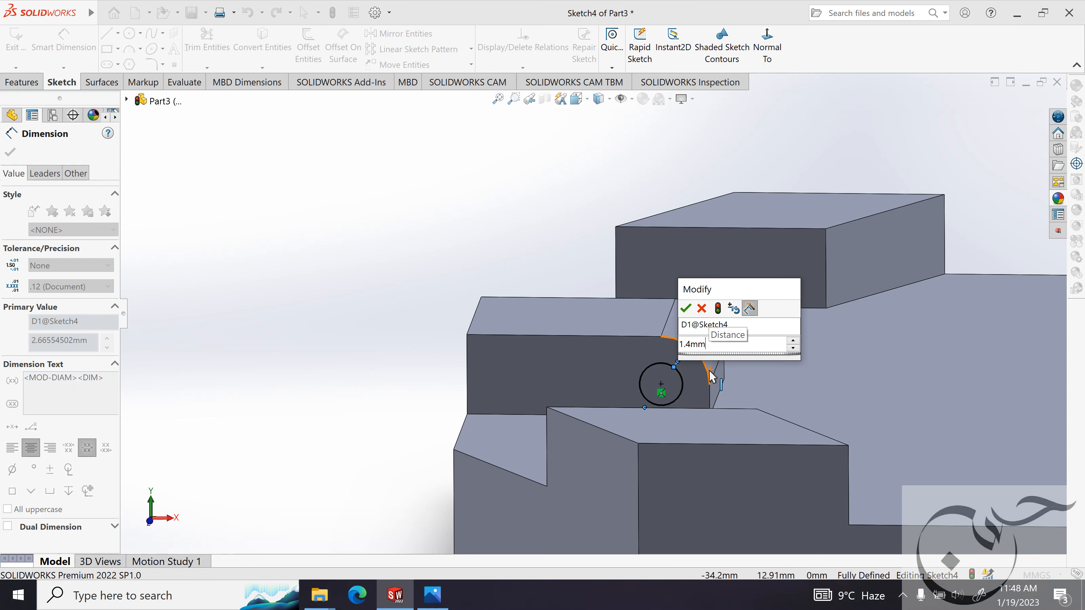
key(Return)
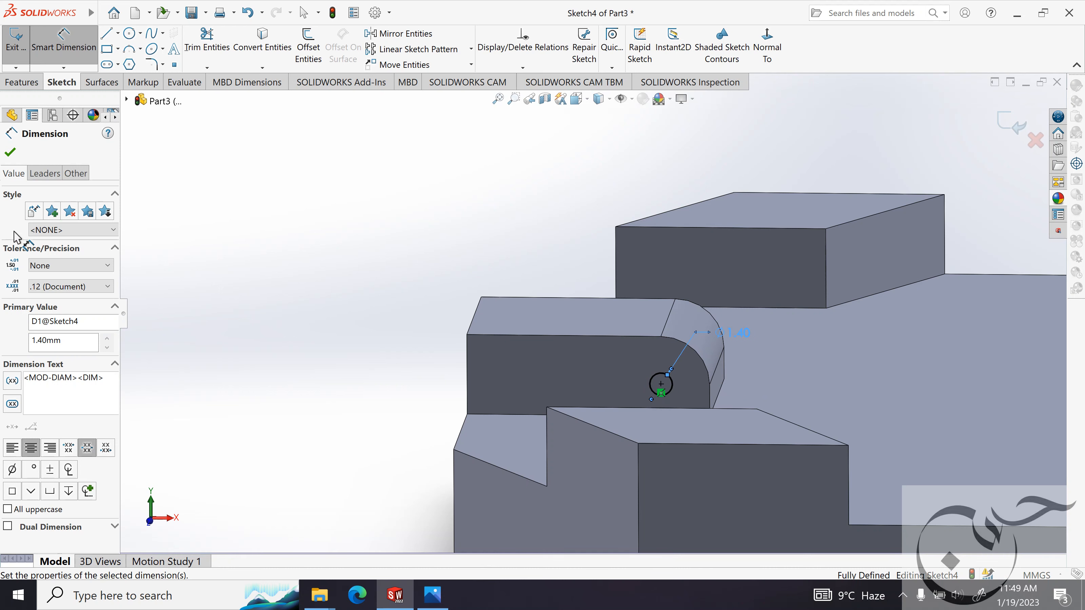
click(10, 152)
Start an extruded cut from the lug's circle with the Through All end condition and inspect how far it reaches.
click(22, 83)
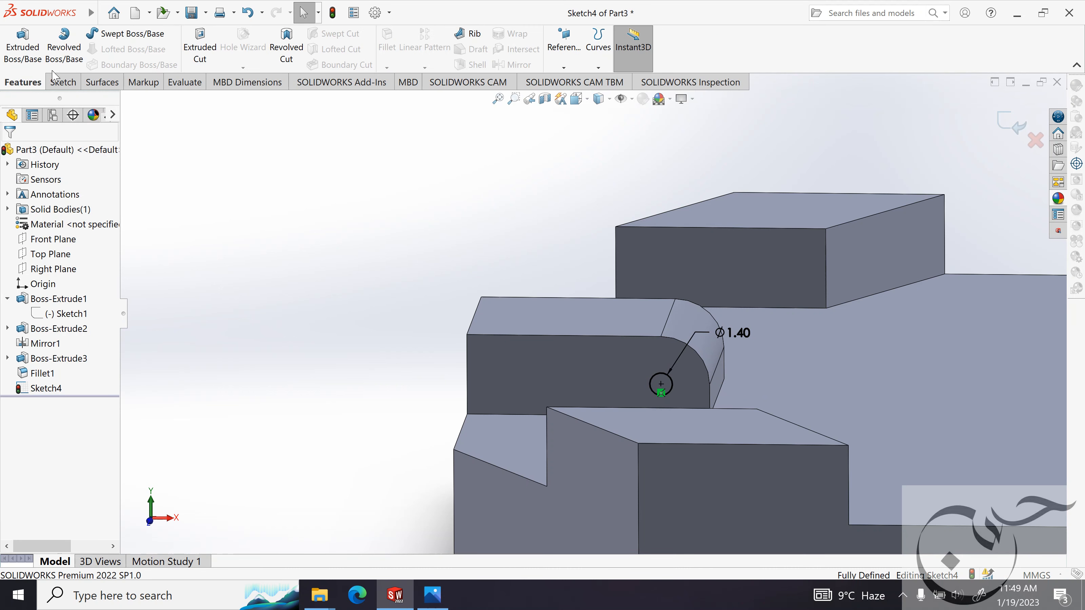
click(200, 47)
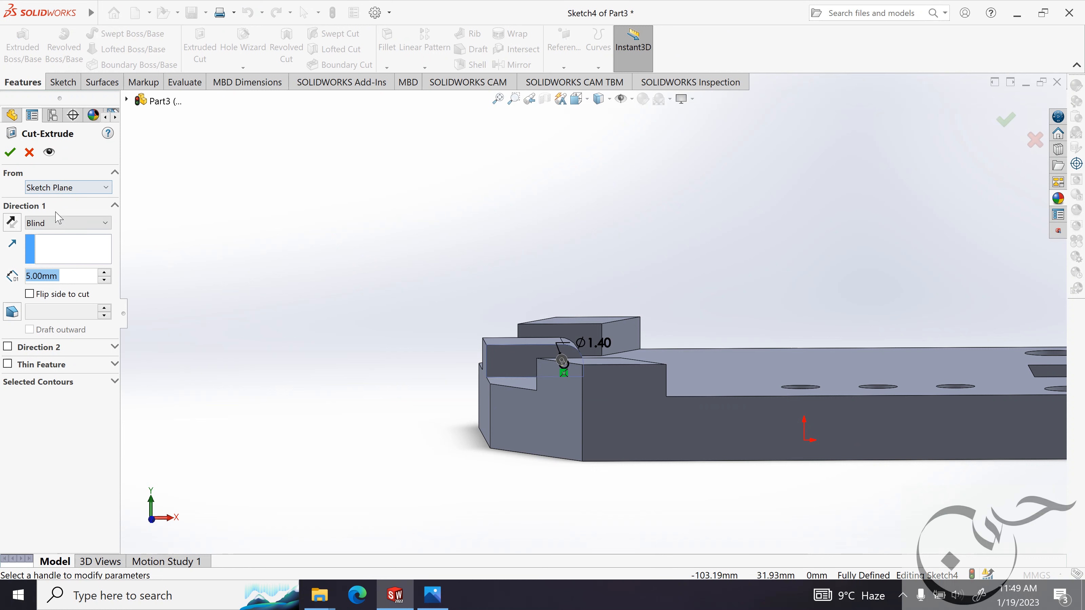
click(60, 222)
click(65, 244)
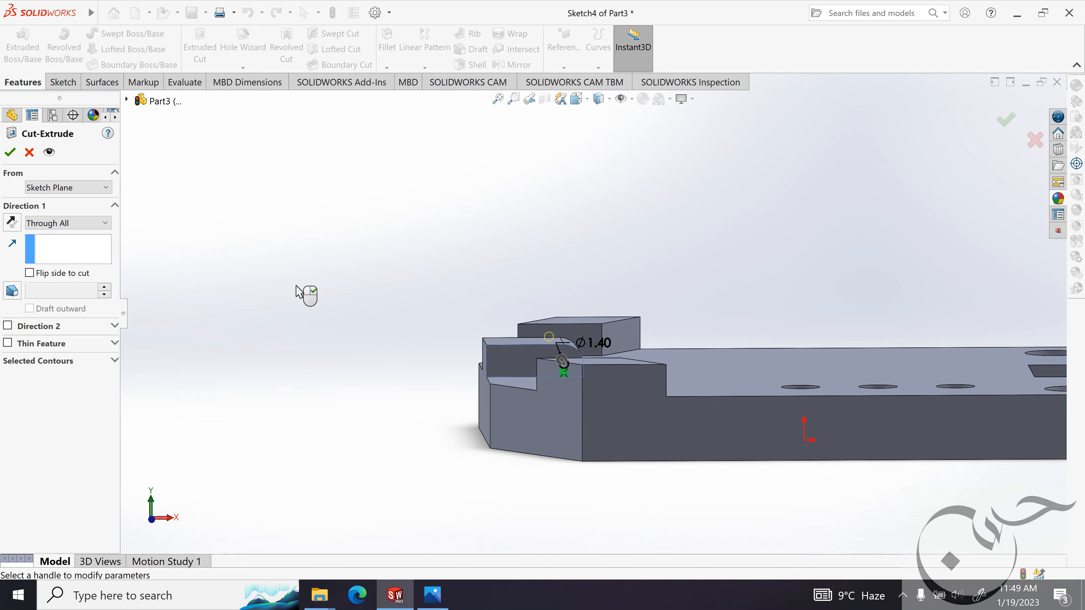
middle_drag(306, 294, 375, 322)
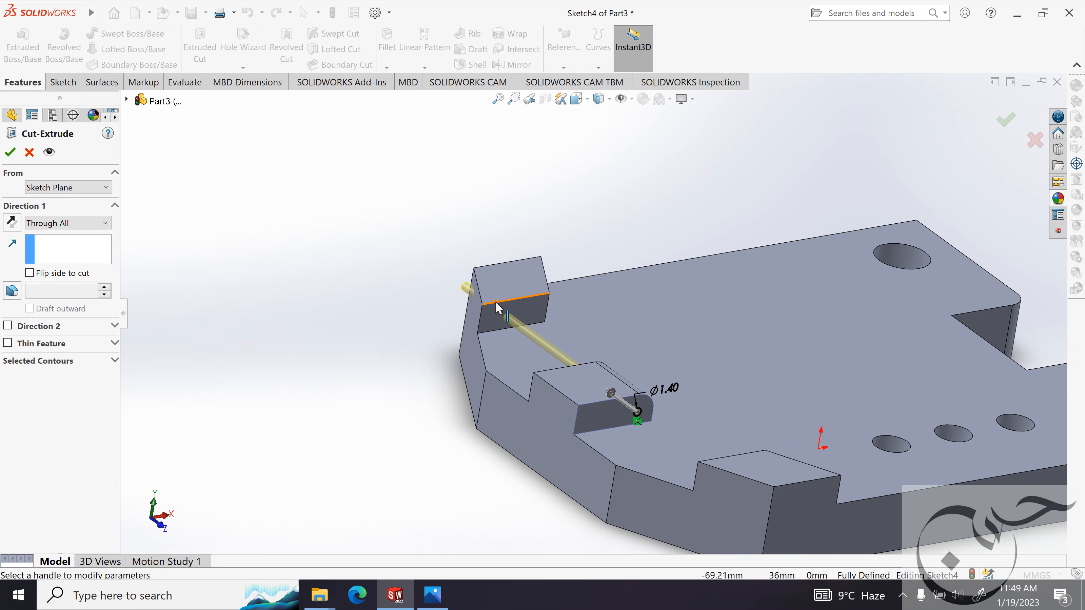
Change the lug hole cut's end condition to Blind and check the lug's width in the reference image.
click(55, 224)
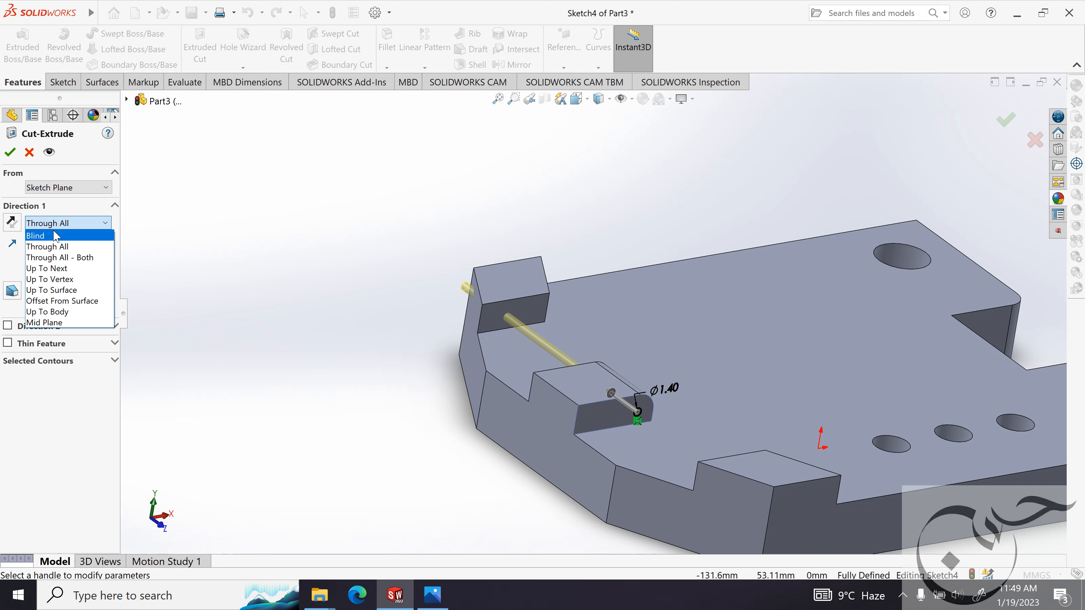
click(55, 234)
middle_drag(337, 336, 321, 379)
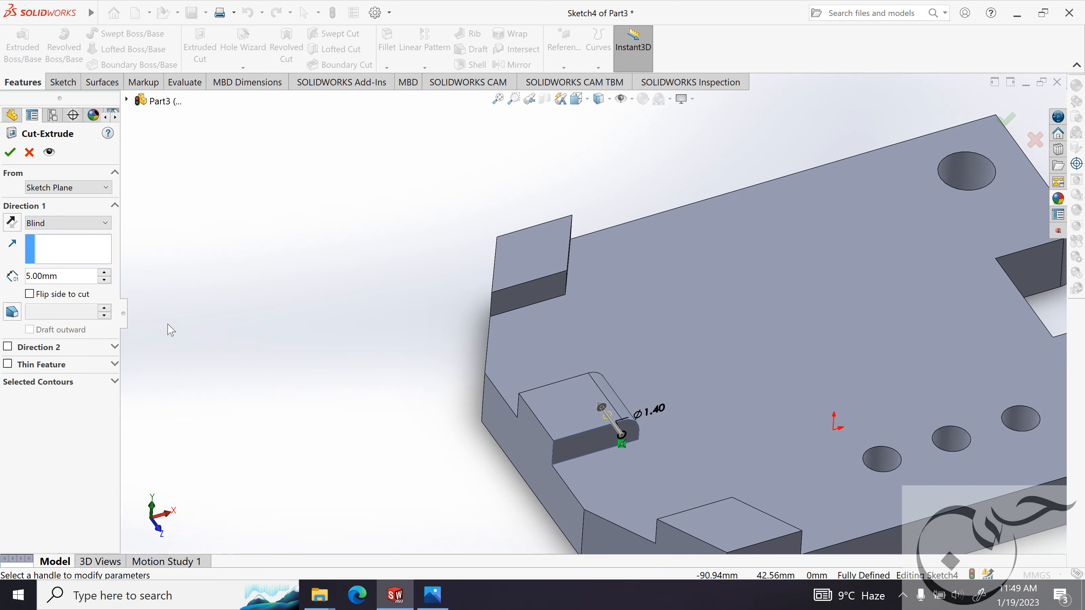
middle_drag(162, 323, 163, 376)
click(430, 595)
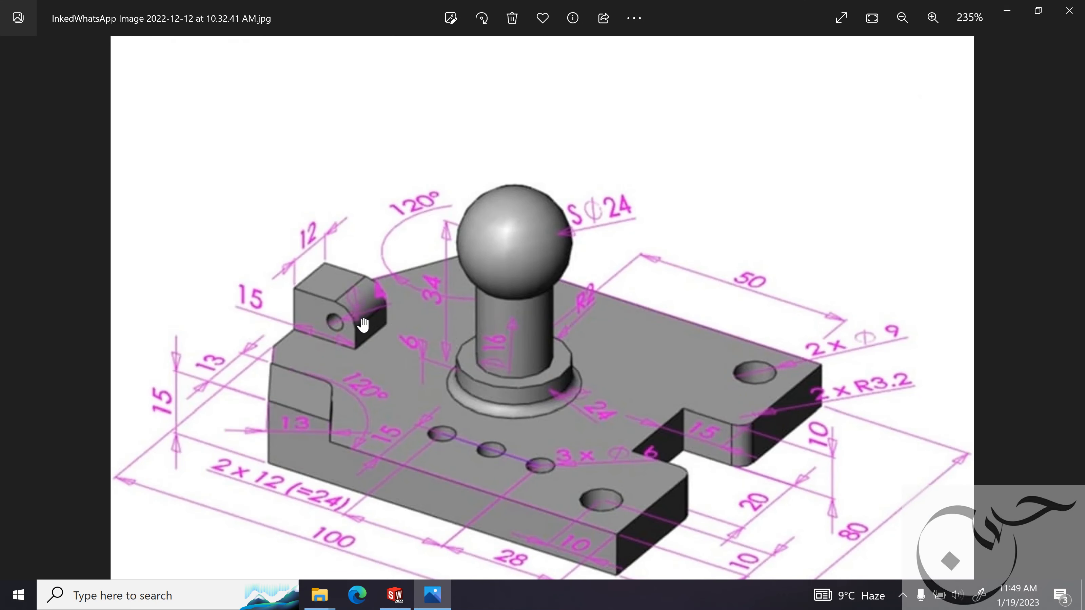
click(1007, 10)
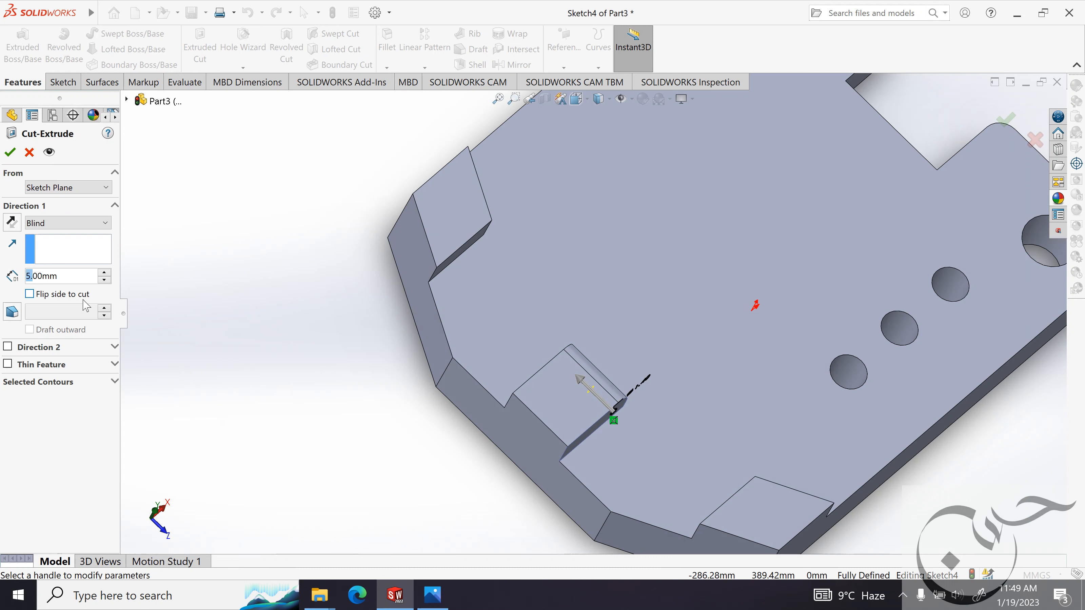
Set the depth of the lug hole cut to 12 mm and apply it.
text(22)
mouse_move(77, 310)
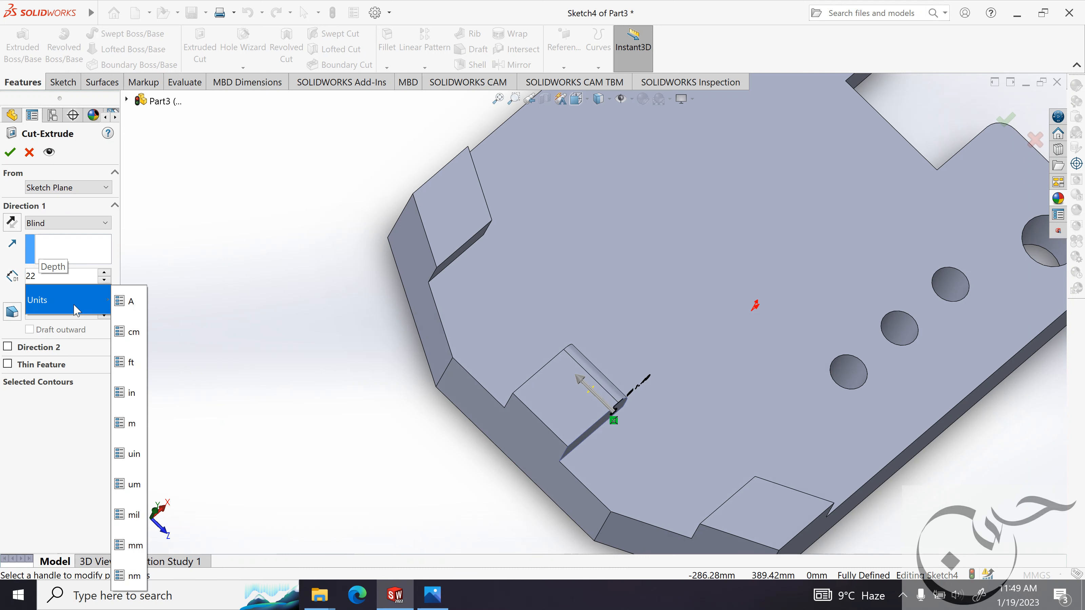
key(BackSpace)
key(BackSpace)
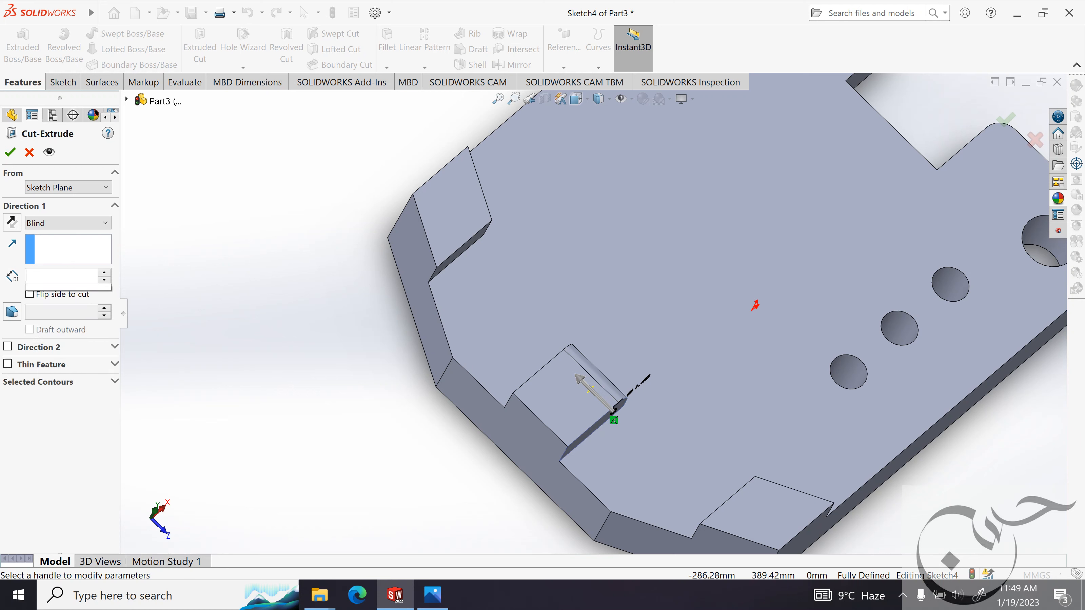
text(12m)
key(Return)
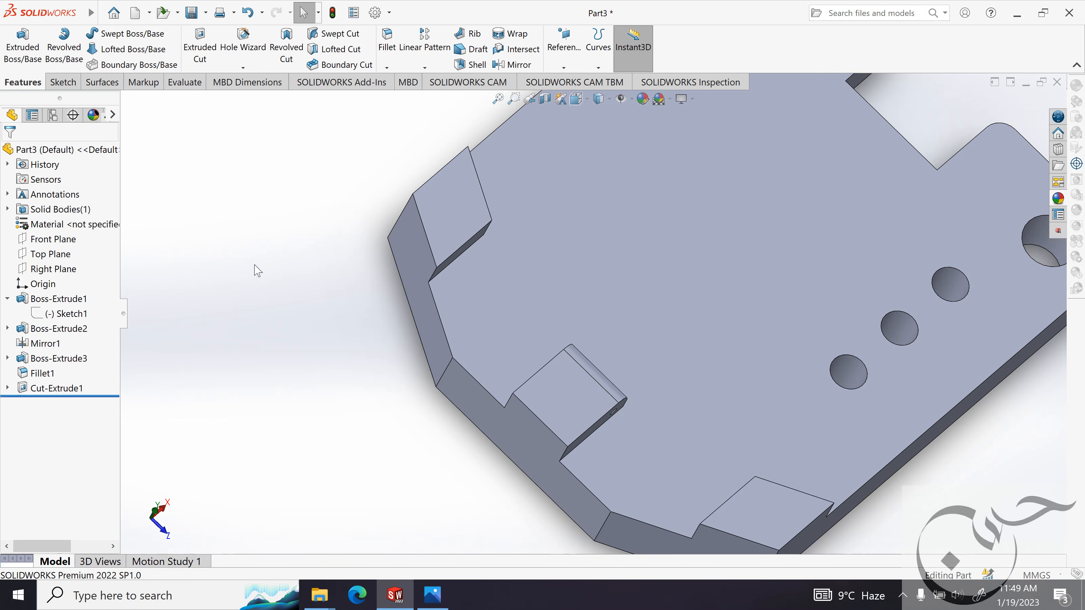
Inspect the hole through the rounded lug and compare the part with the reference image.
middle_drag(235, 214, 312, 521)
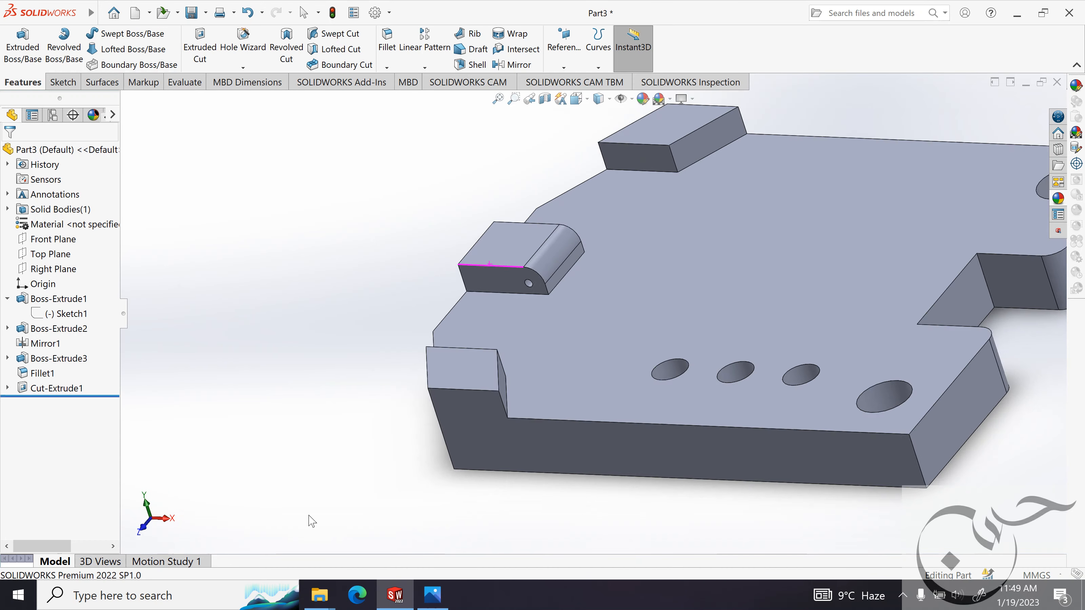
middle_drag(325, 392, 379, 481)
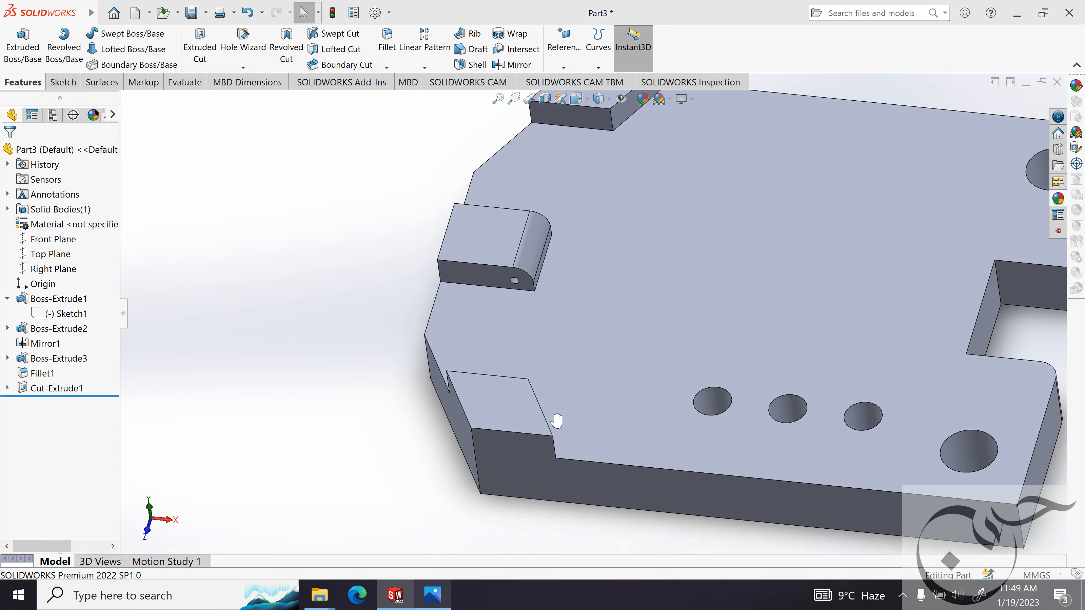
key(alt+Tab)
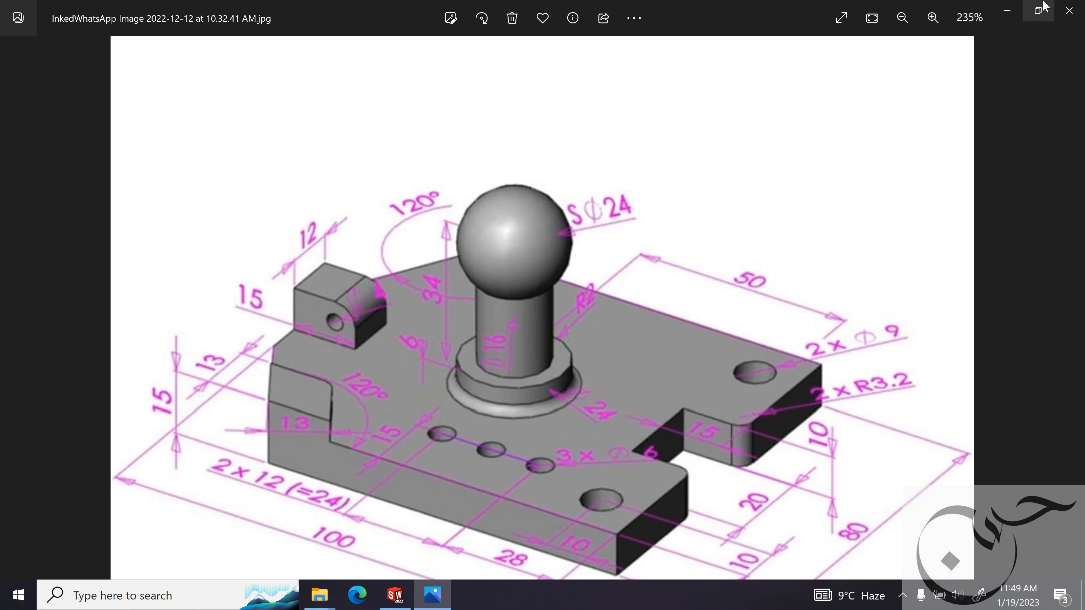
click(1008, 13)
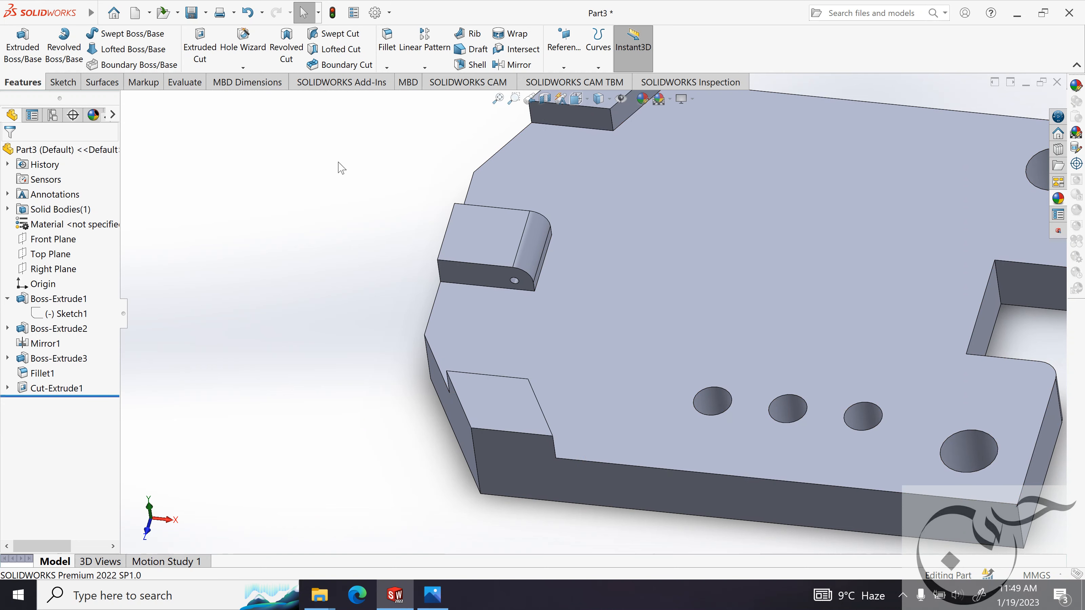
middle_drag(326, 308, 328, 324)
click(430, 589)
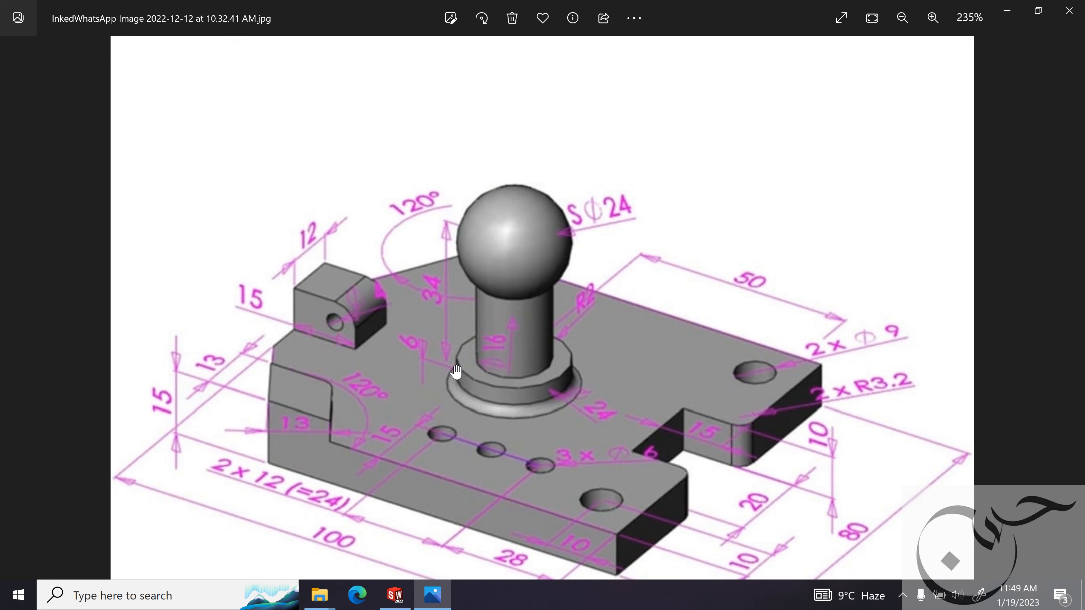
key(alt+Tab)
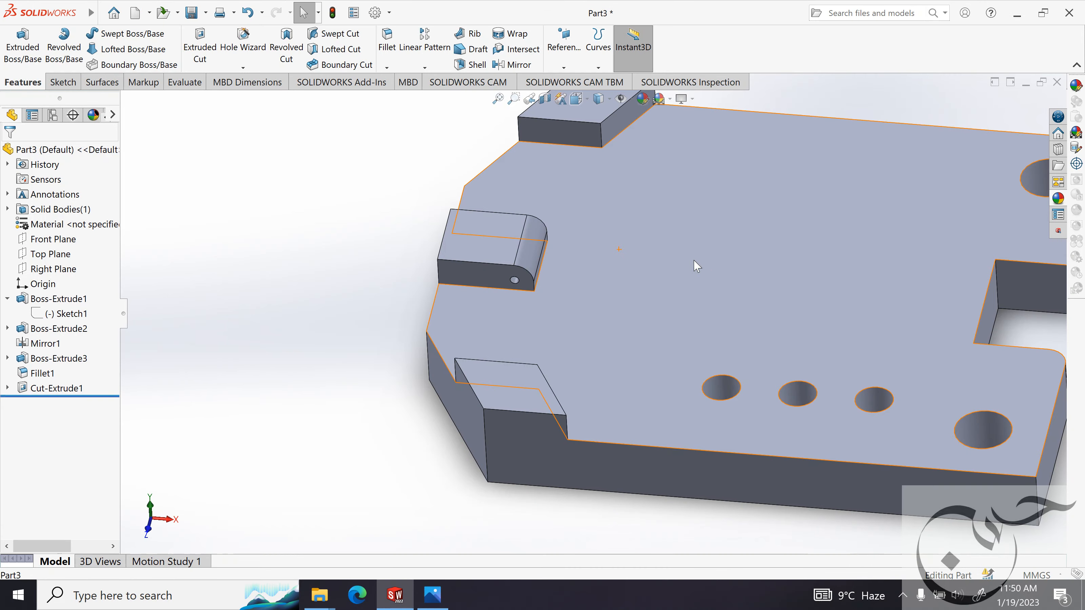
Start a sketch on the base plate's top face and draw a circle of about 13 mm radius centred on the origin.
click(752, 257)
click(734, 236)
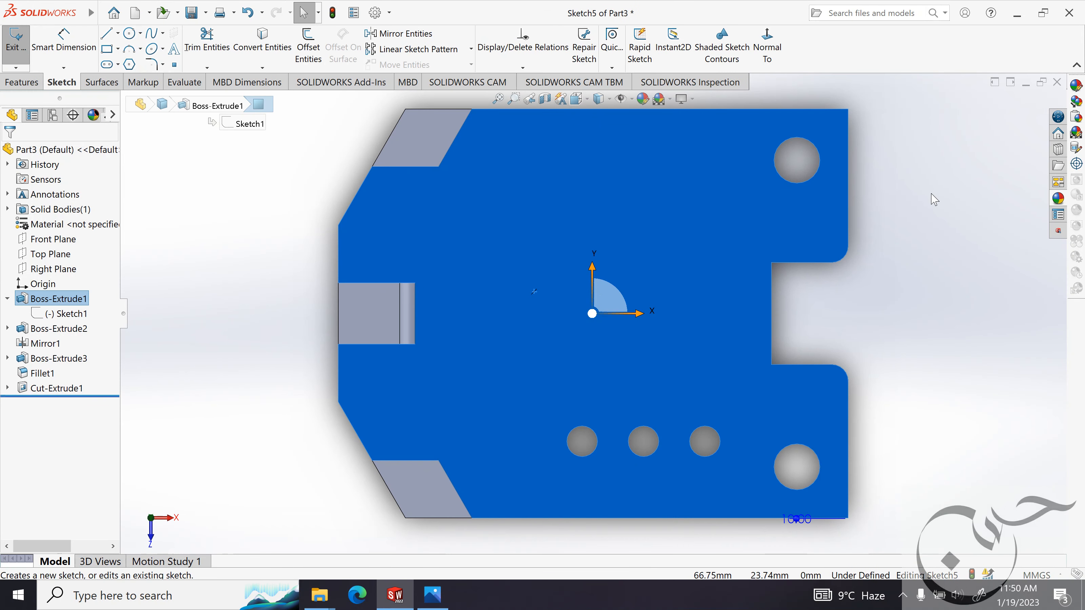
click(375, 122)
click(129, 33)
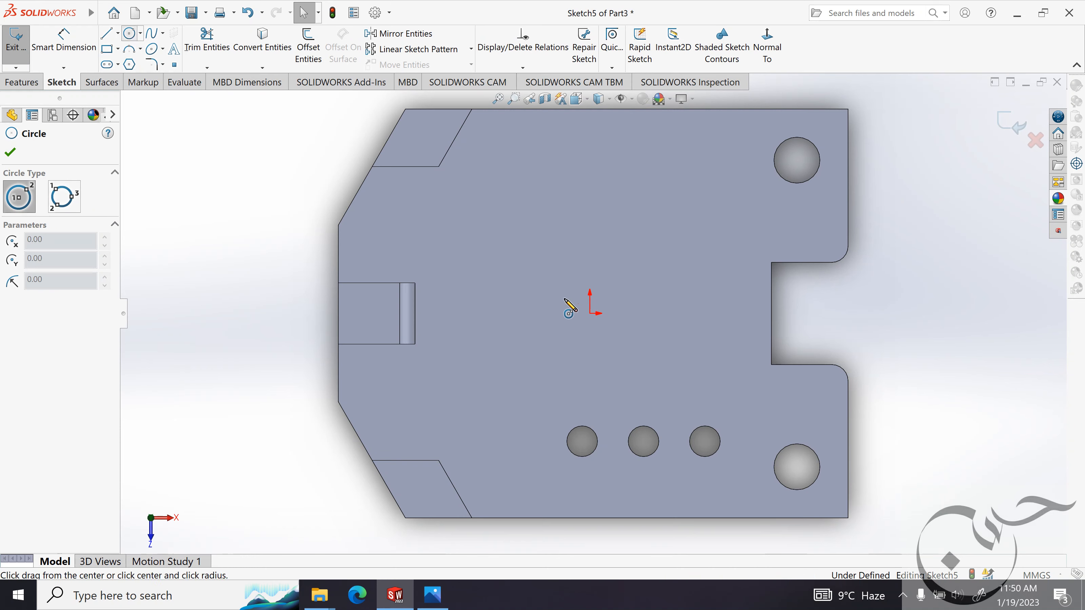
click(590, 314)
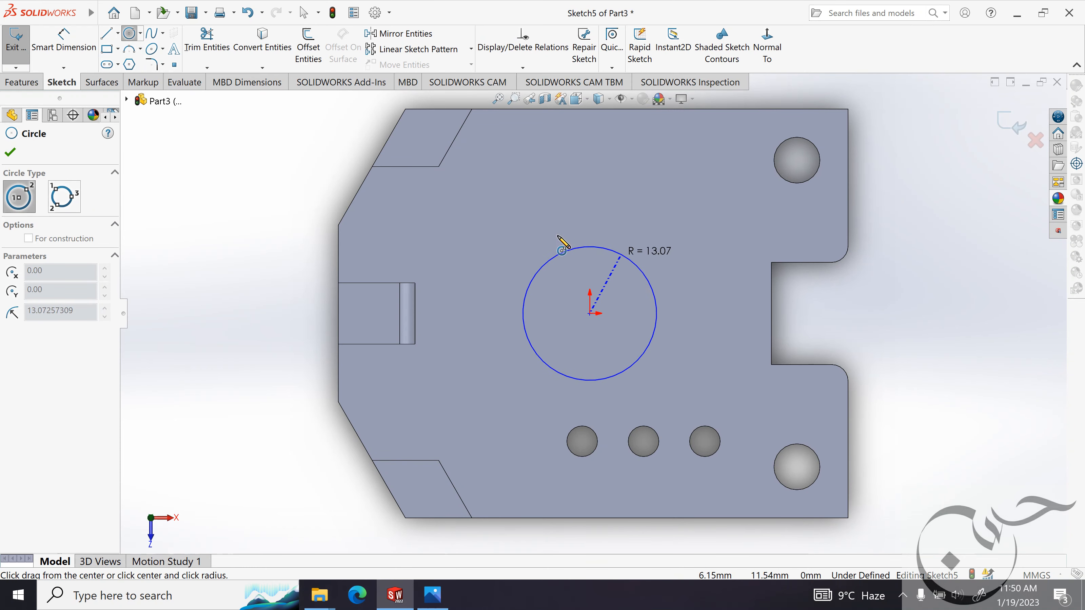
click(566, 251)
Check the post collar's size in the reference image and dimension the circle's diameter to 24 mm.
click(432, 594)
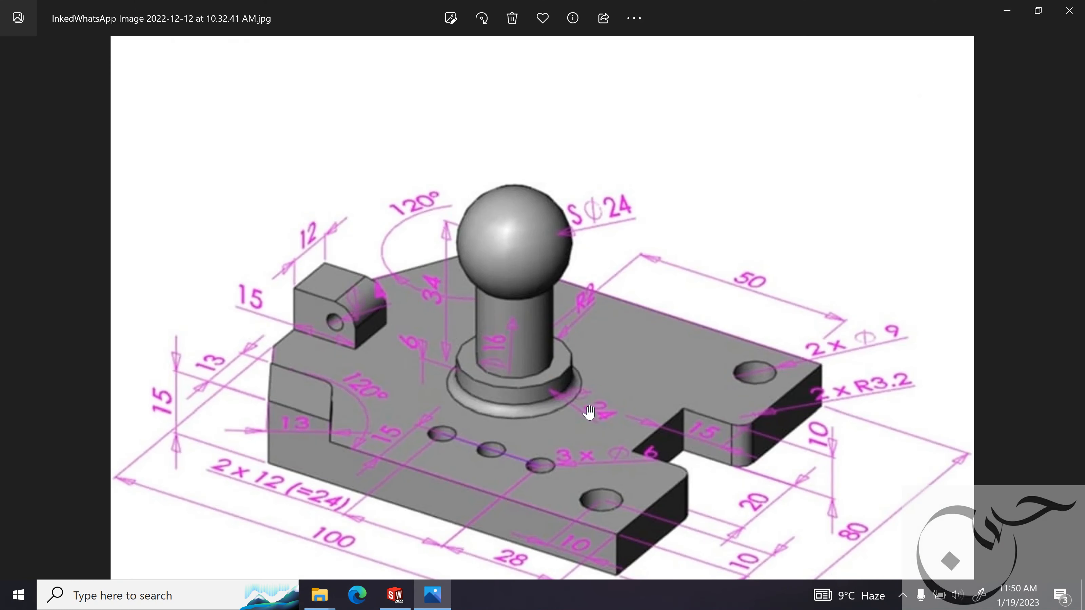
click(1007, 12)
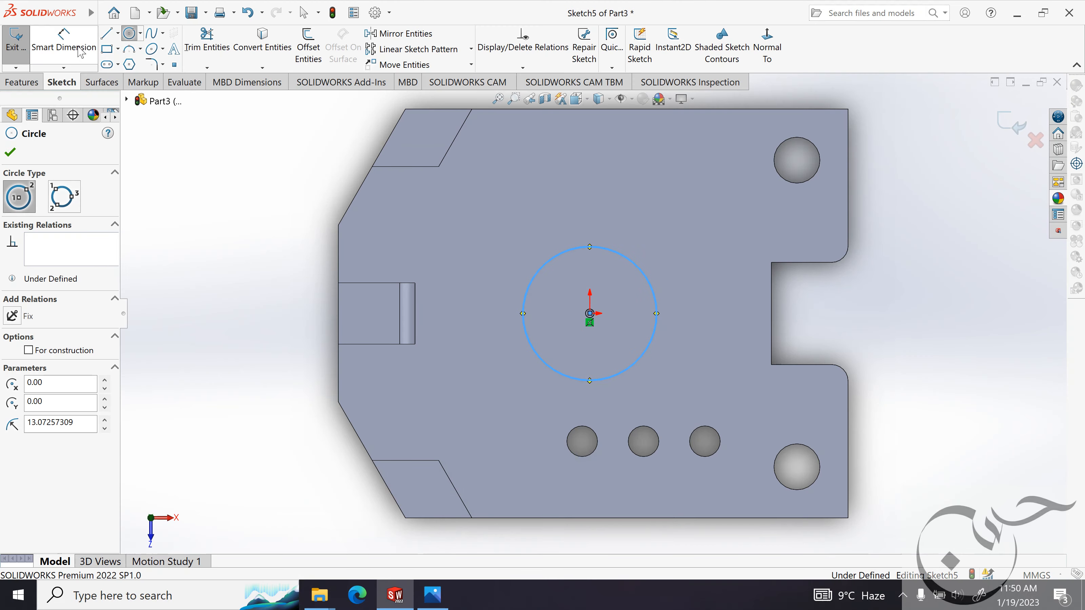
click(64, 44)
click(635, 268)
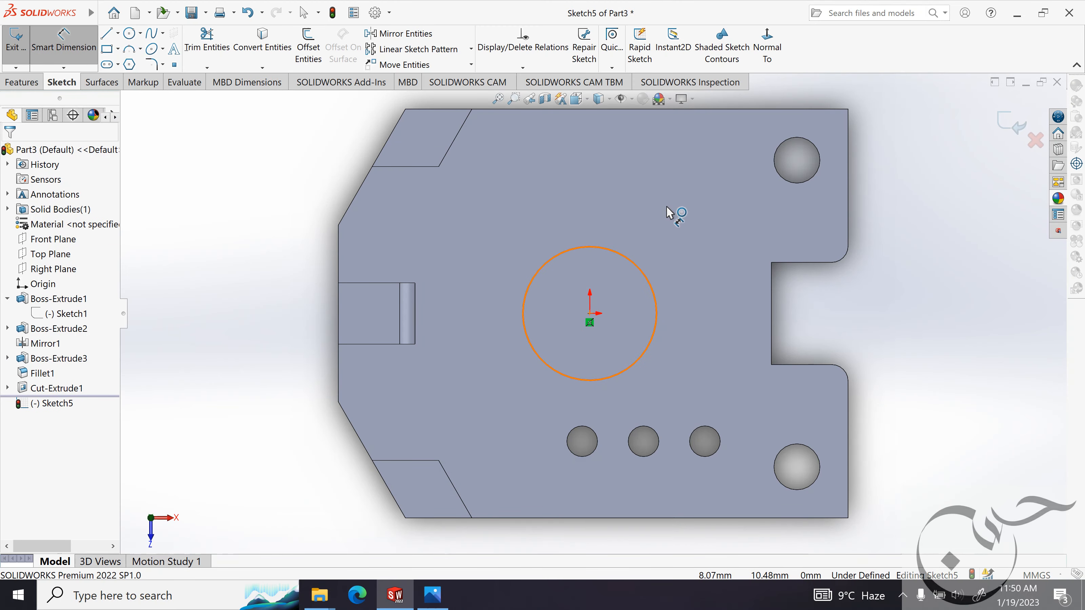
click(682, 199)
key(Return)
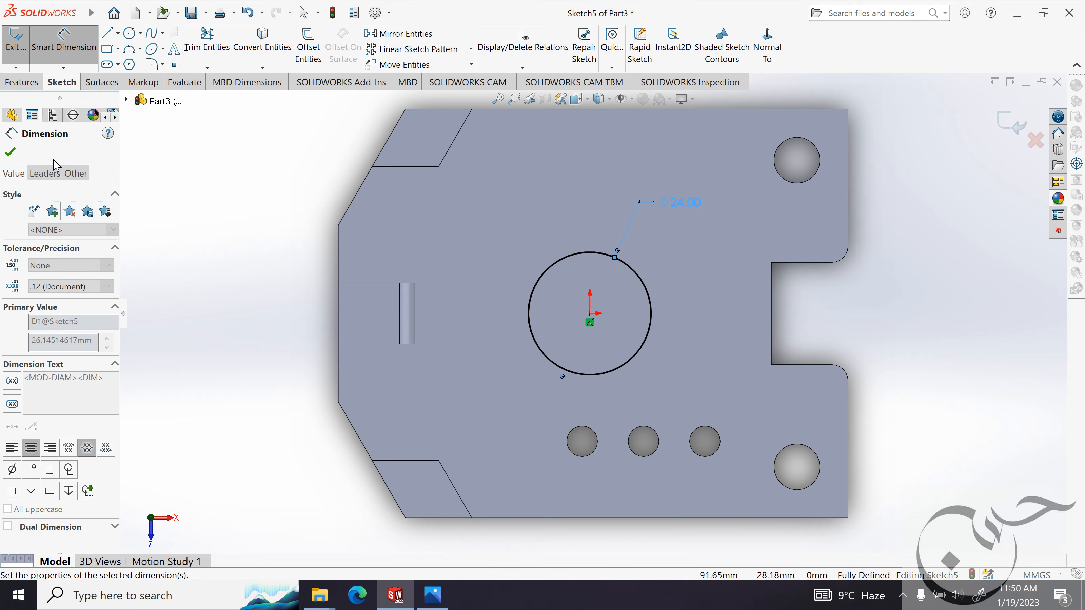
click(11, 153)
Extrude the 24 mm circle upward as a boss with a Blind depth of 6 mm.
click(26, 82)
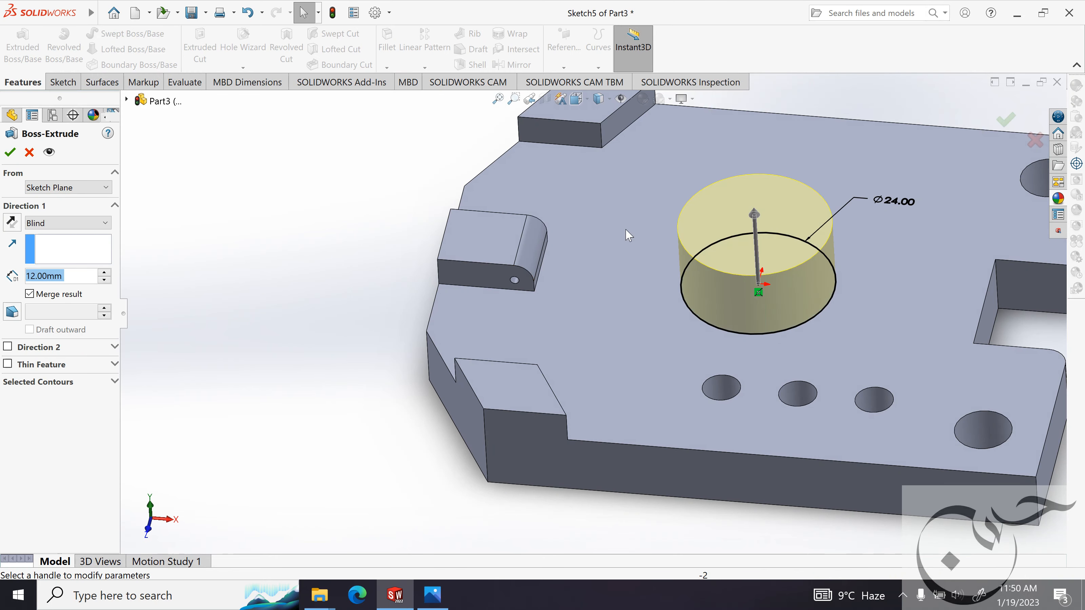
text(6mm)
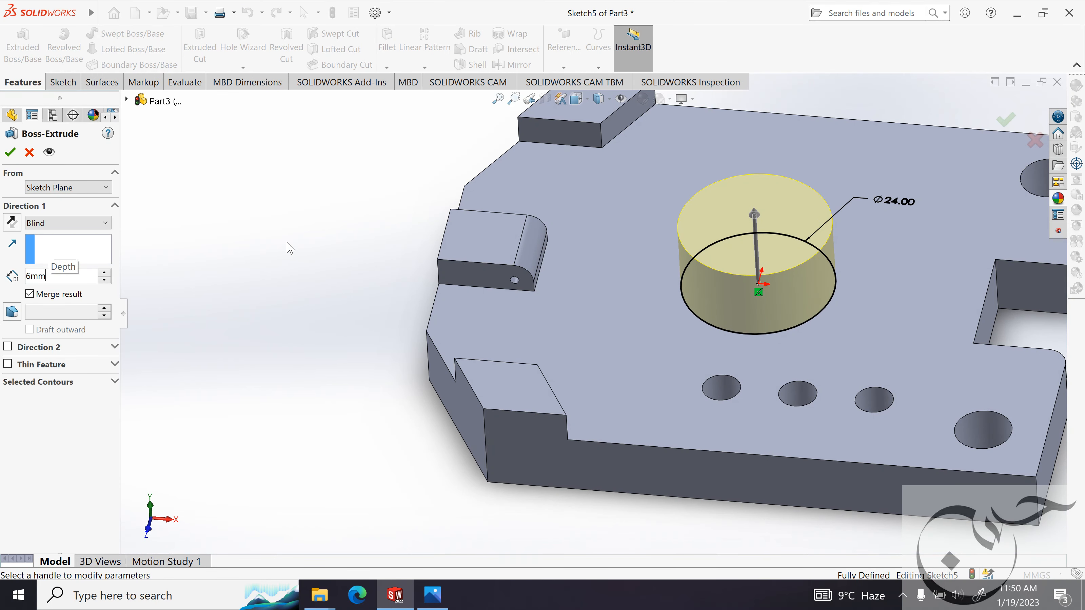
key(Return)
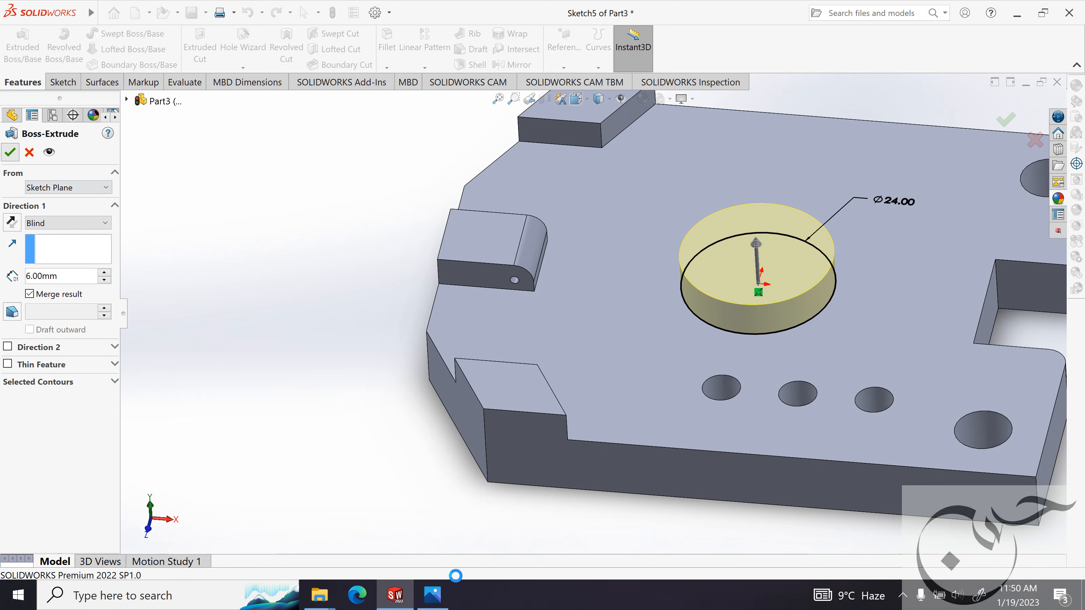
Examine the ball post's dimensions in the reference image and start a sketch on the Front Plane.
click(432, 595)
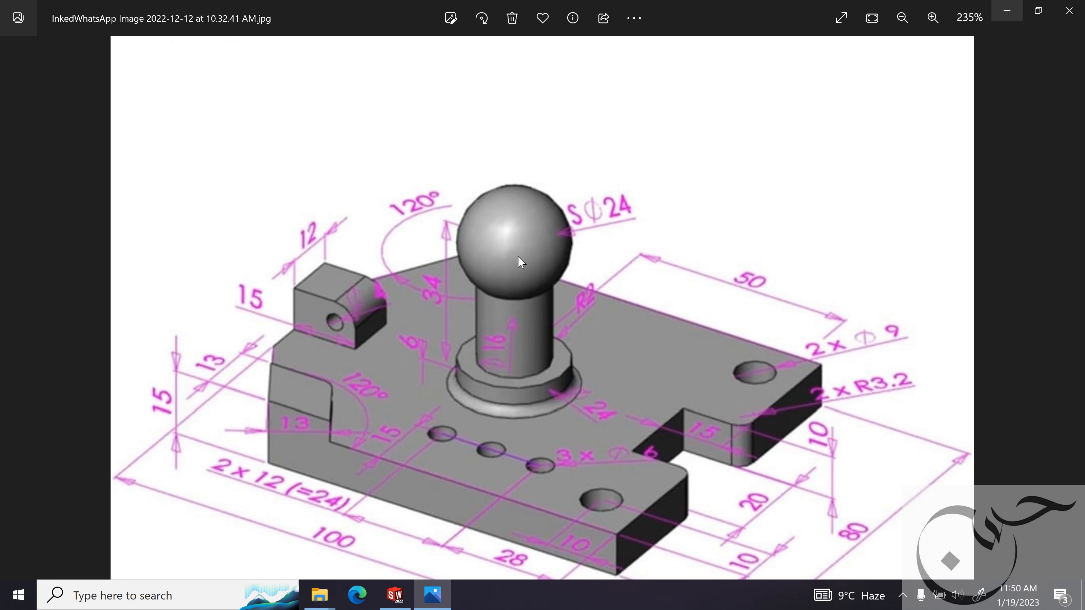
click(1007, 11)
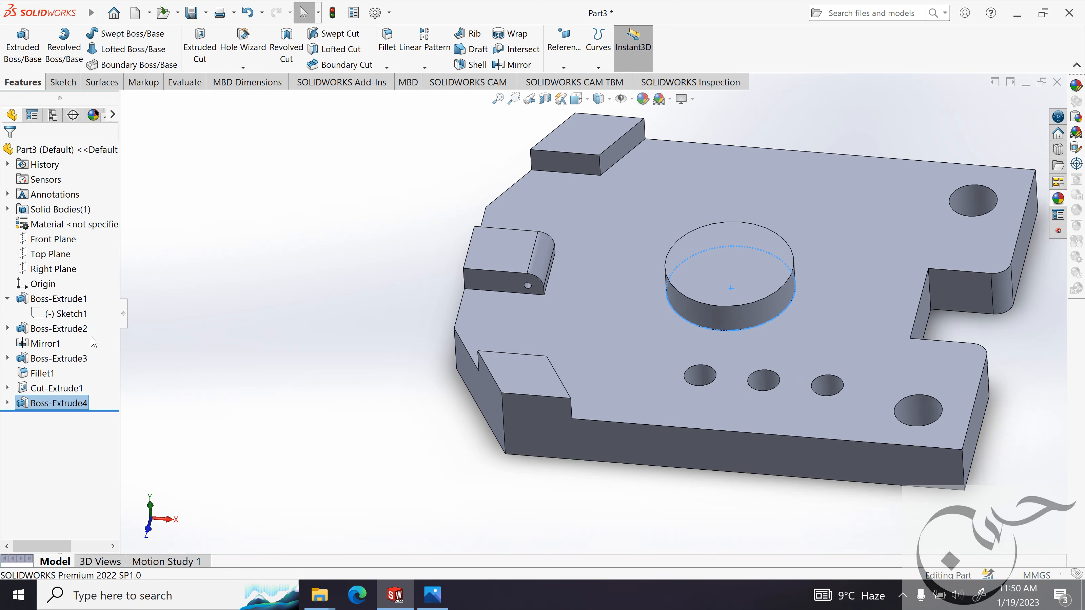
click(58, 242)
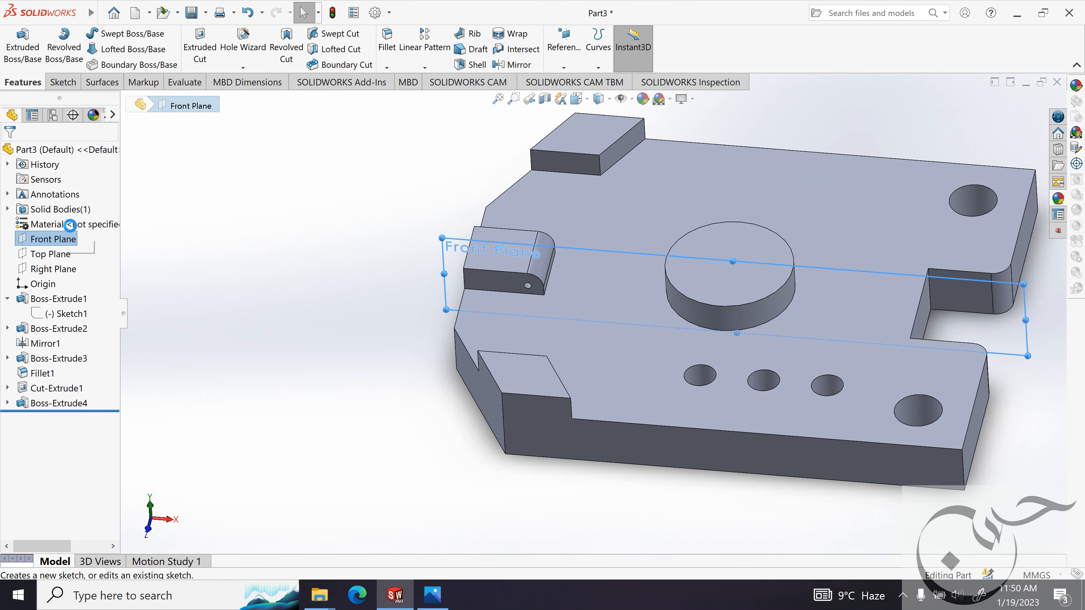
click(64, 223)
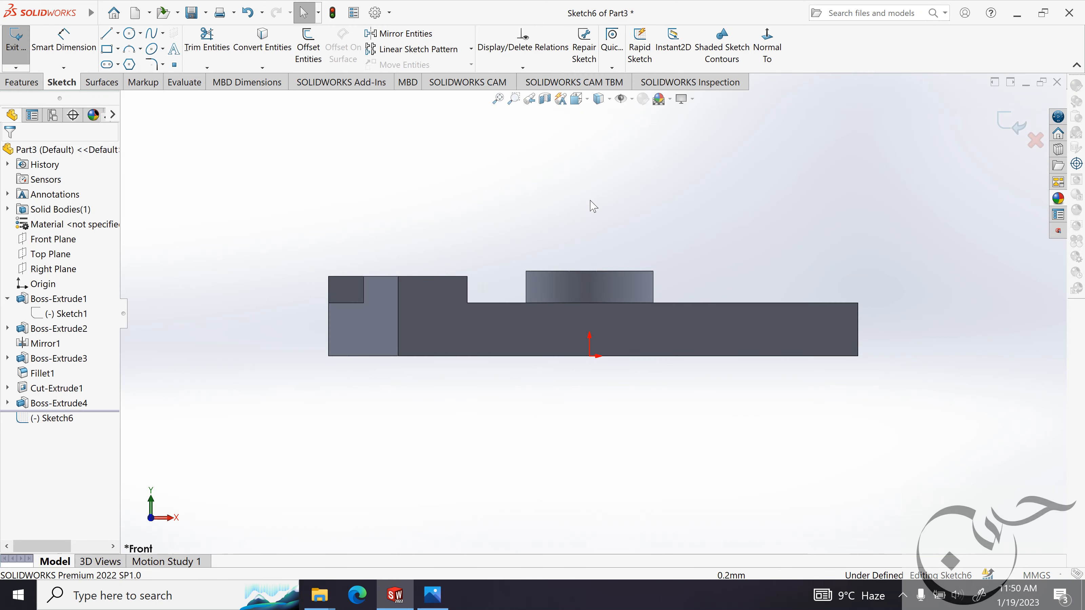
key(alt+Tab)
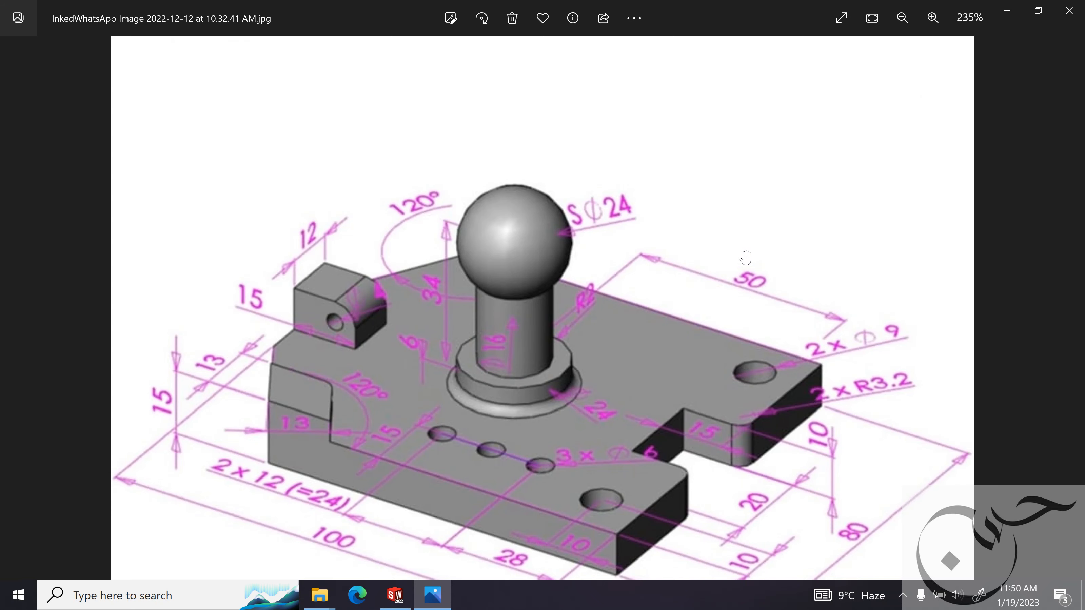
key(alt+Tab)
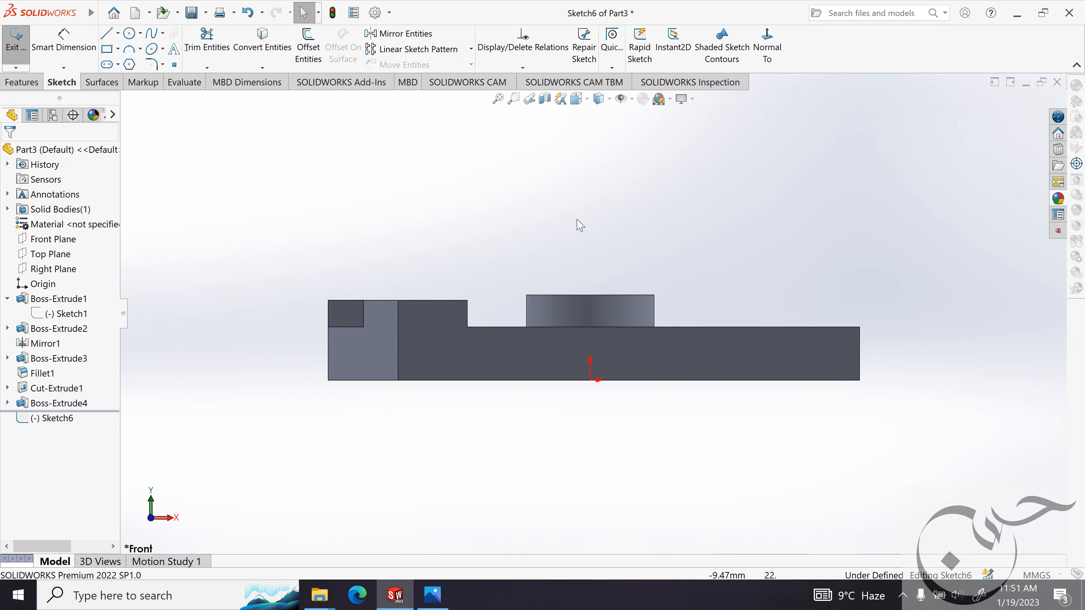
Draw a vertical line about 23 mm long up from the midpoint of the round boss's top edge and make it construction geometry.
key(l)
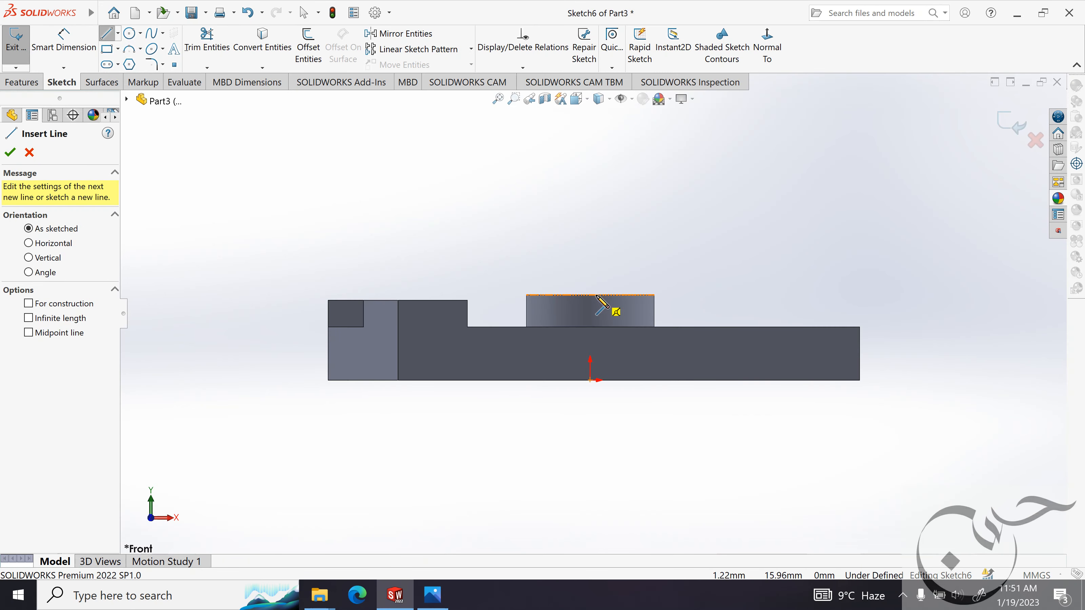
click(591, 295)
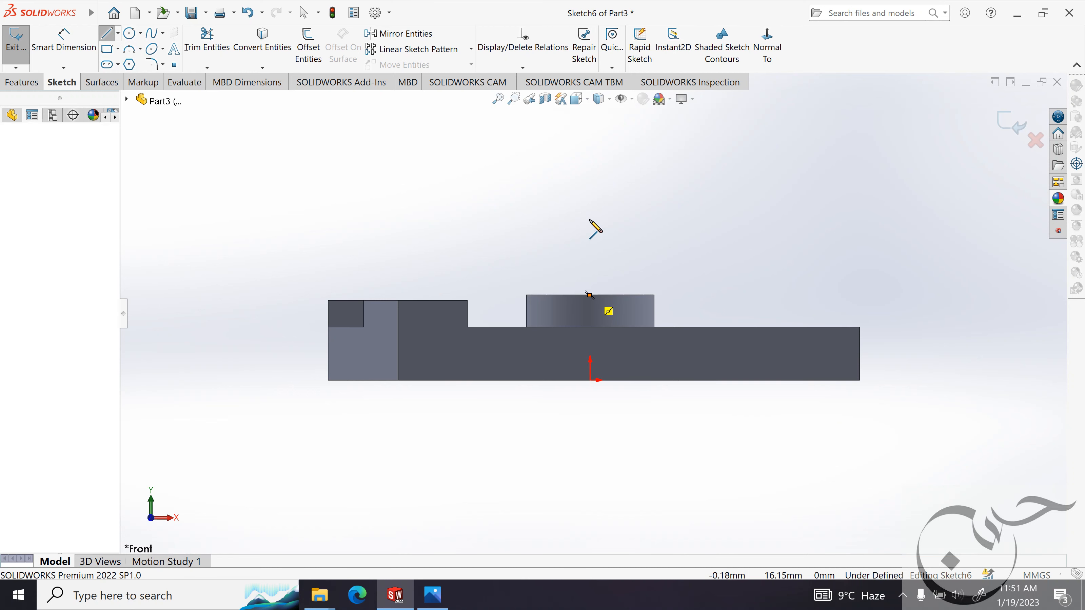
click(590, 172)
key(Escape)
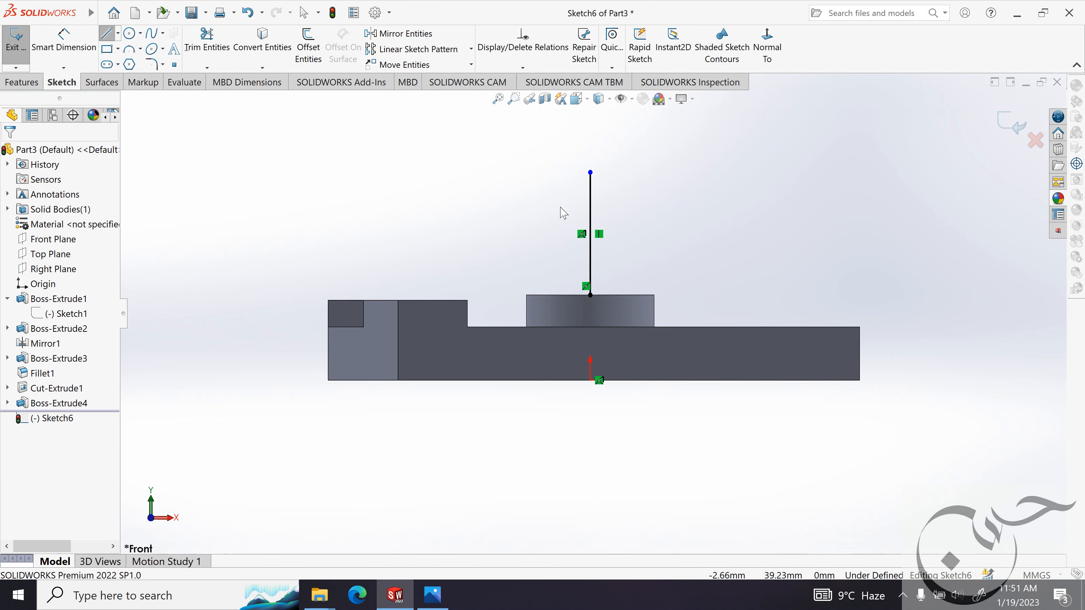
click(591, 295)
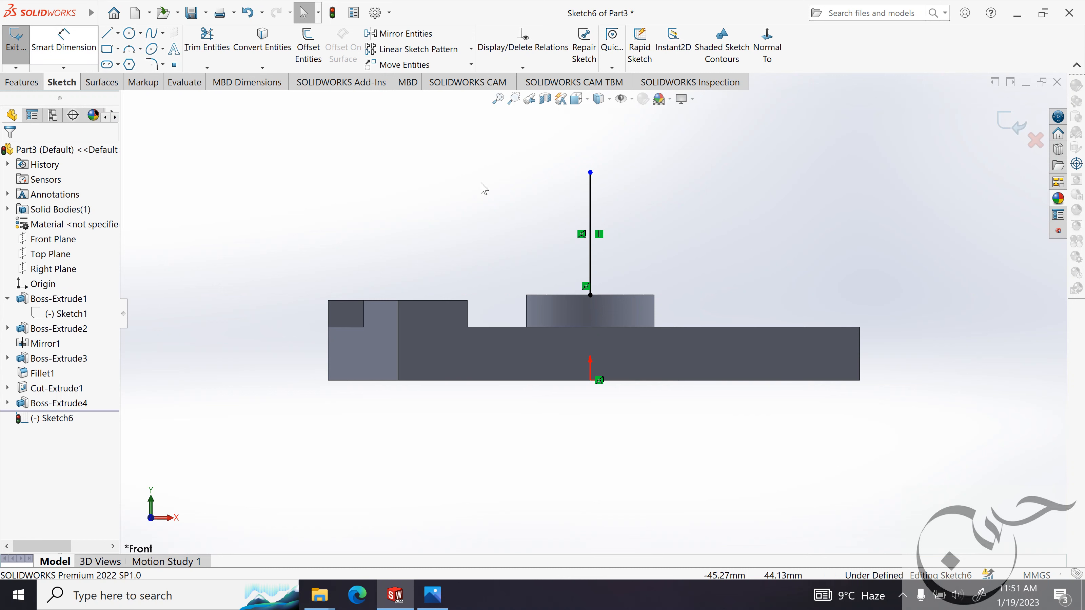
click(591, 200)
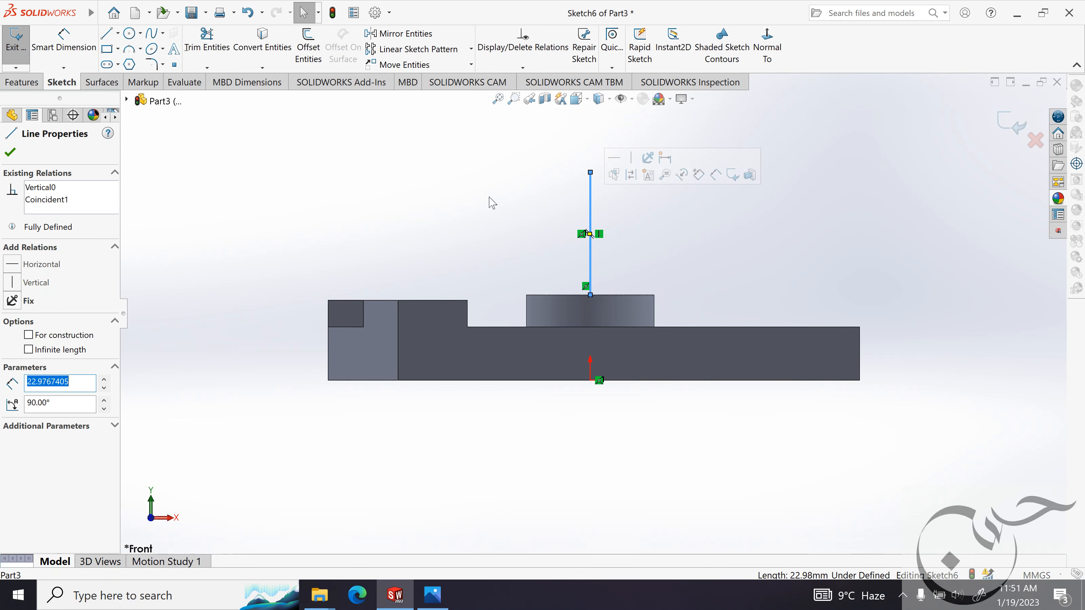
click(38, 335)
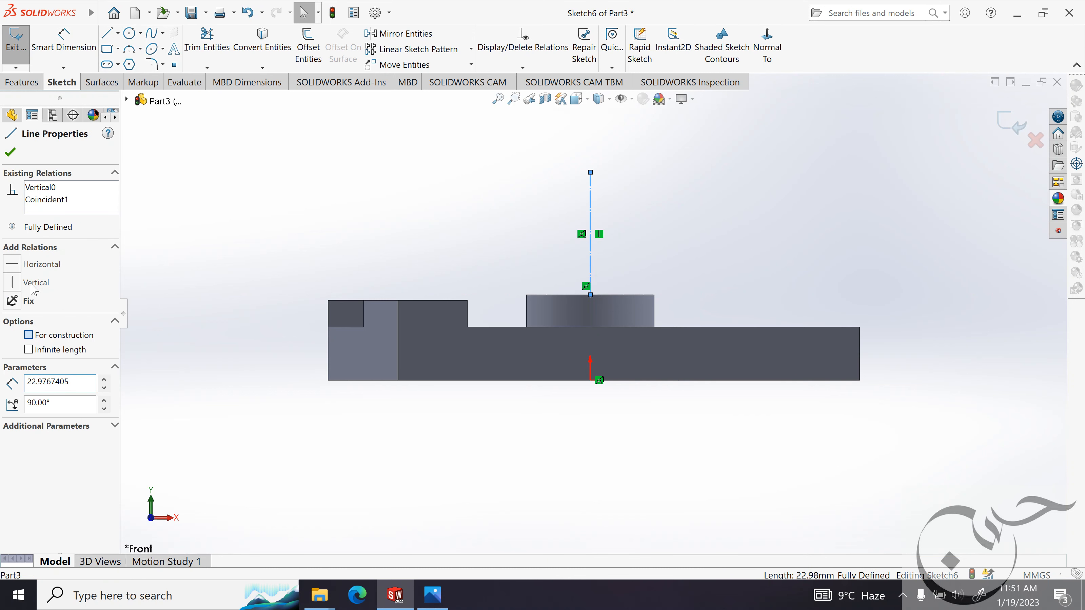
Check the ball's centre height in the reference image and dimension the vertical construction line's length to 34 mm.
click(11, 154)
click(433, 595)
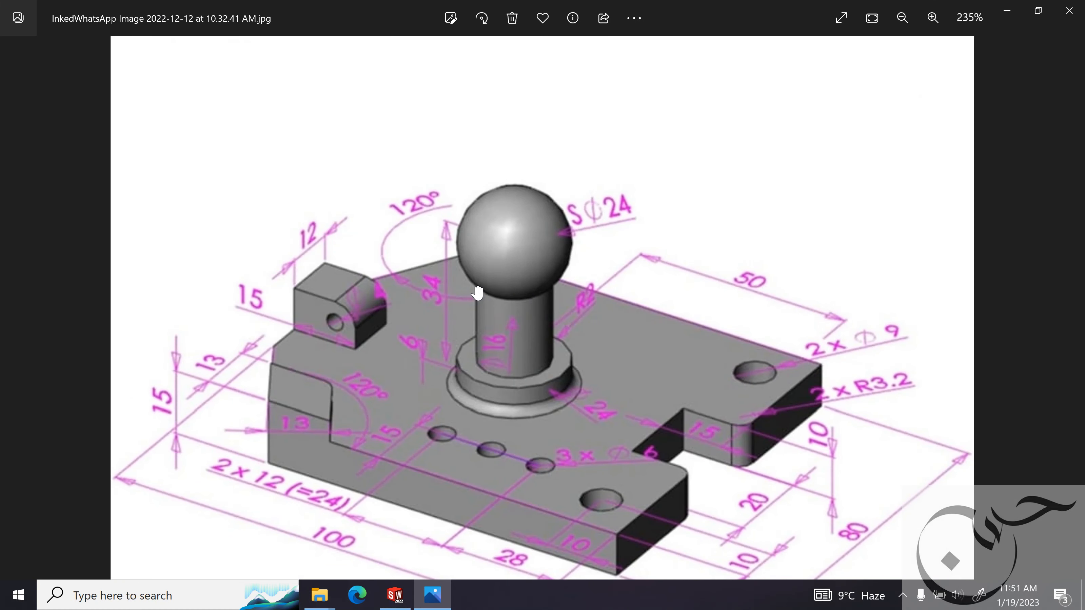
click(1004, 18)
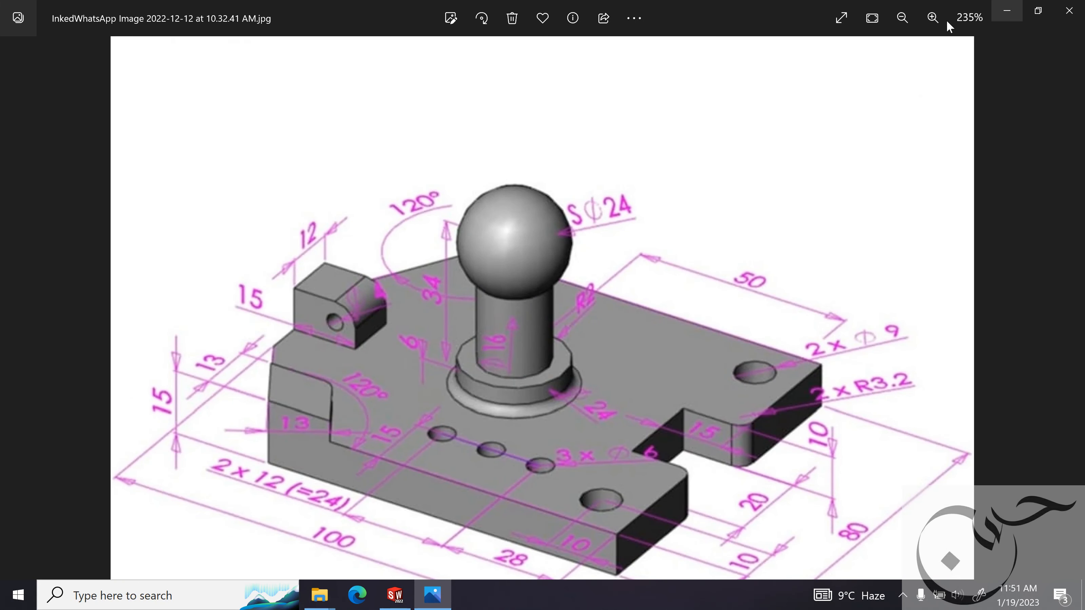
click(77, 53)
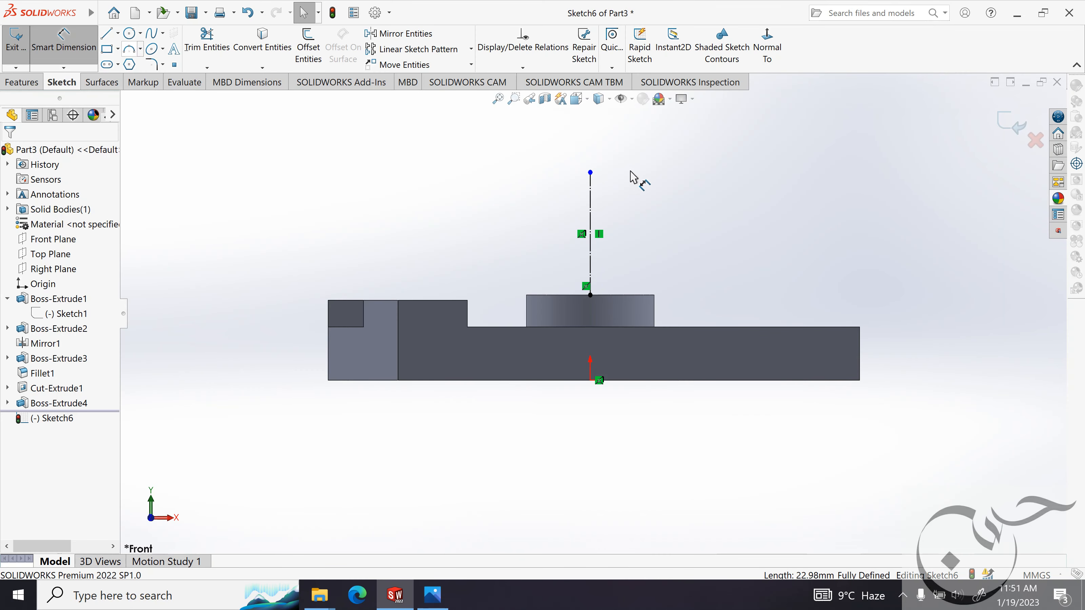
click(591, 210)
click(648, 211)
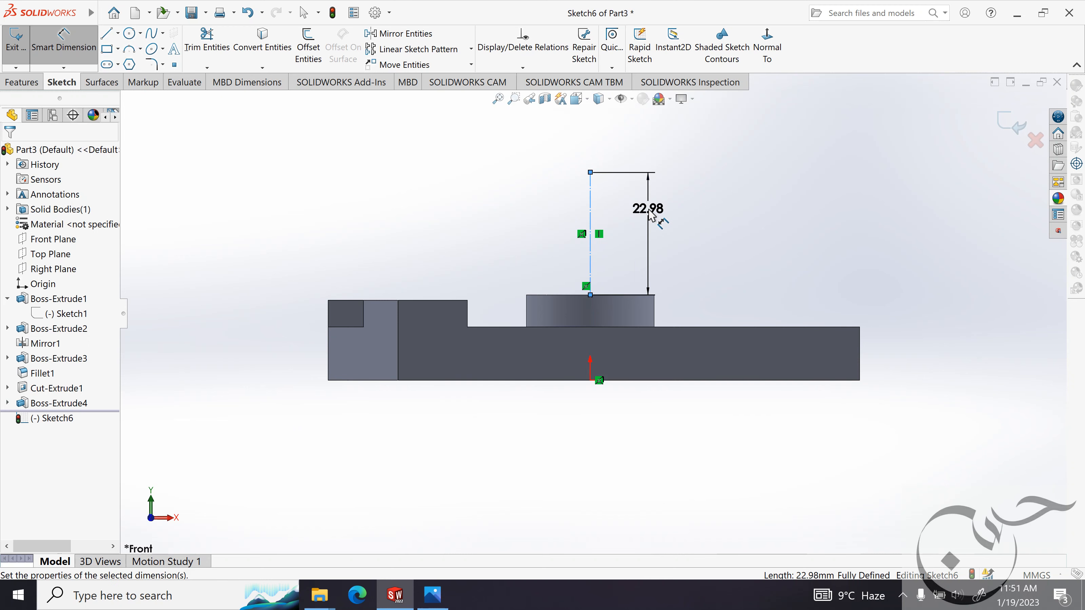
text(14)
key(Return)
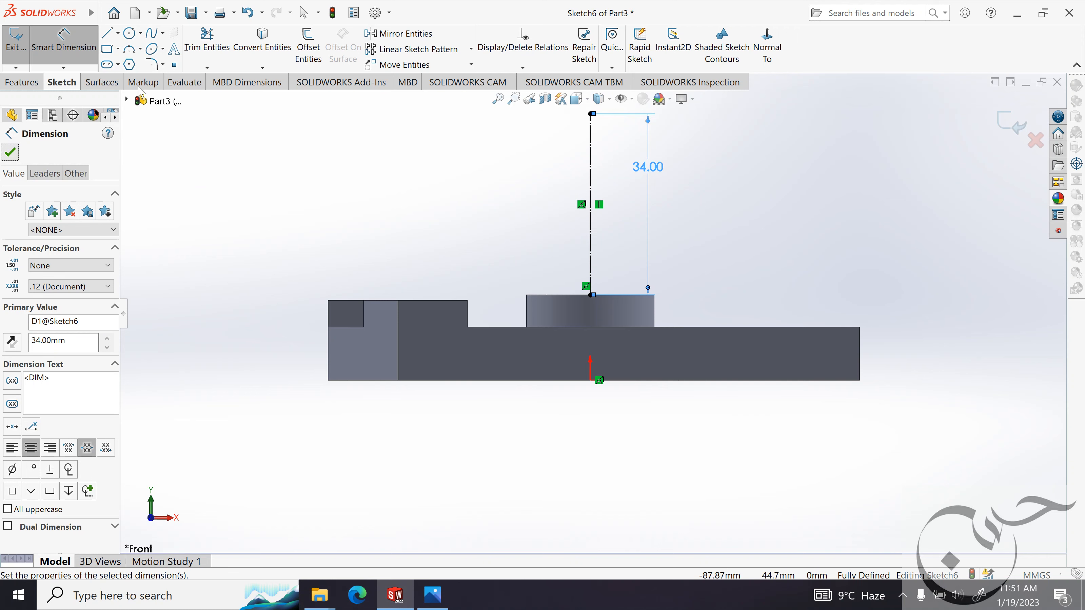
Draw a circle about 12.4 mm in radius centred on the upper endpoint of the vertical construction line.
click(129, 33)
scroll(242, 340, up, 1)
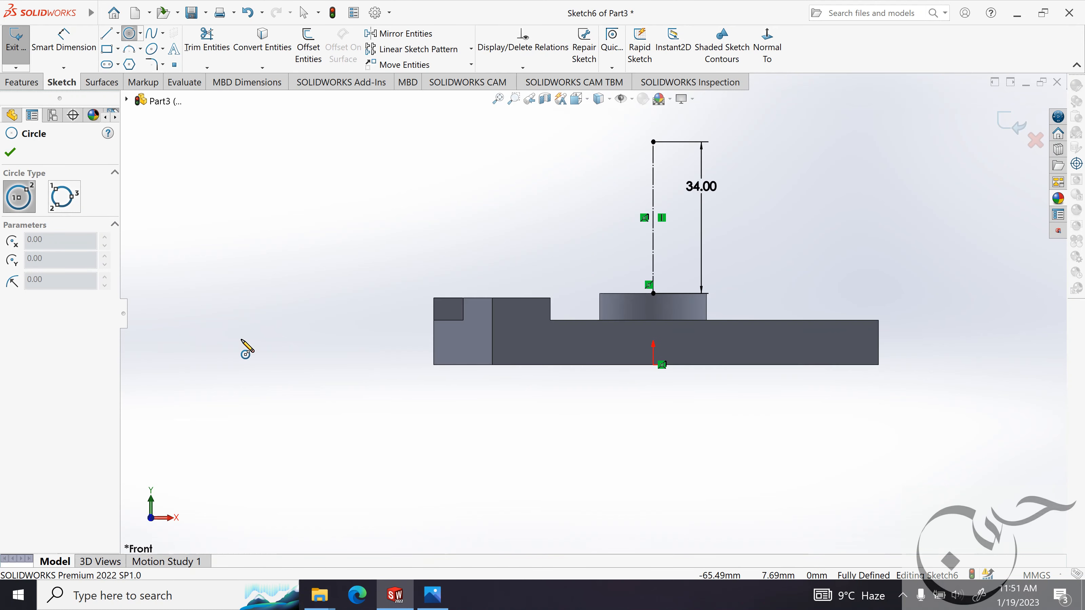
scroll(644, 159, up, 1)
scroll(648, 147, down, 1)
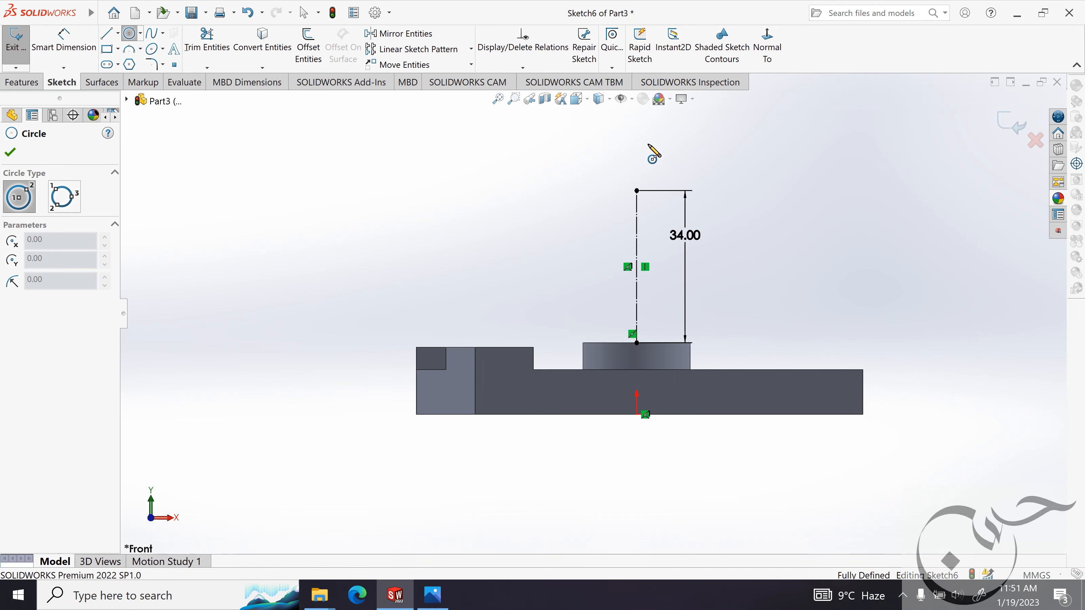
scroll(648, 147, down, 1)
click(631, 208)
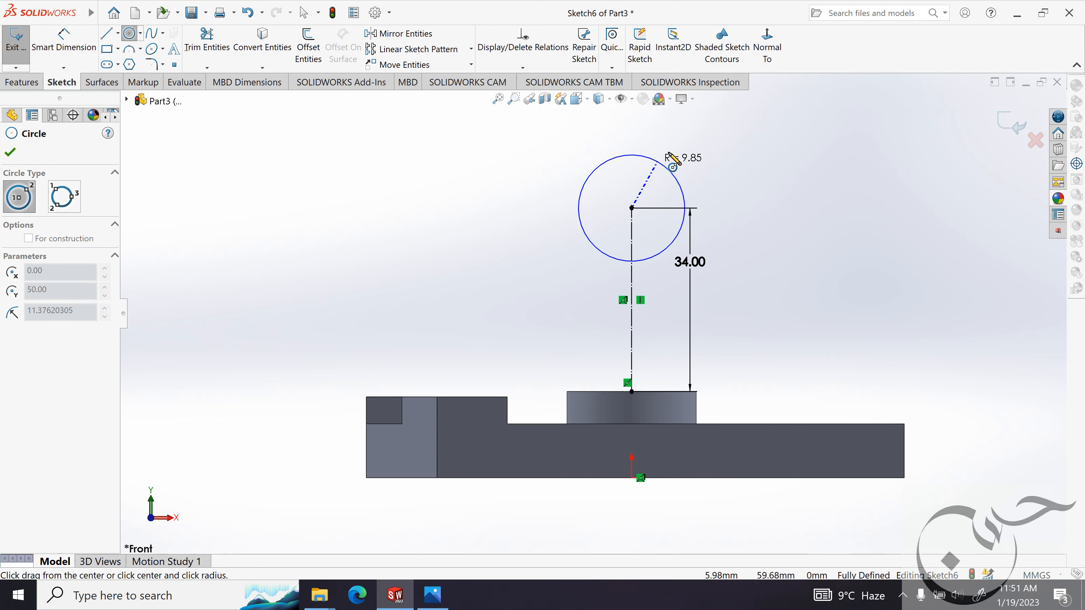
click(668, 152)
click(10, 152)
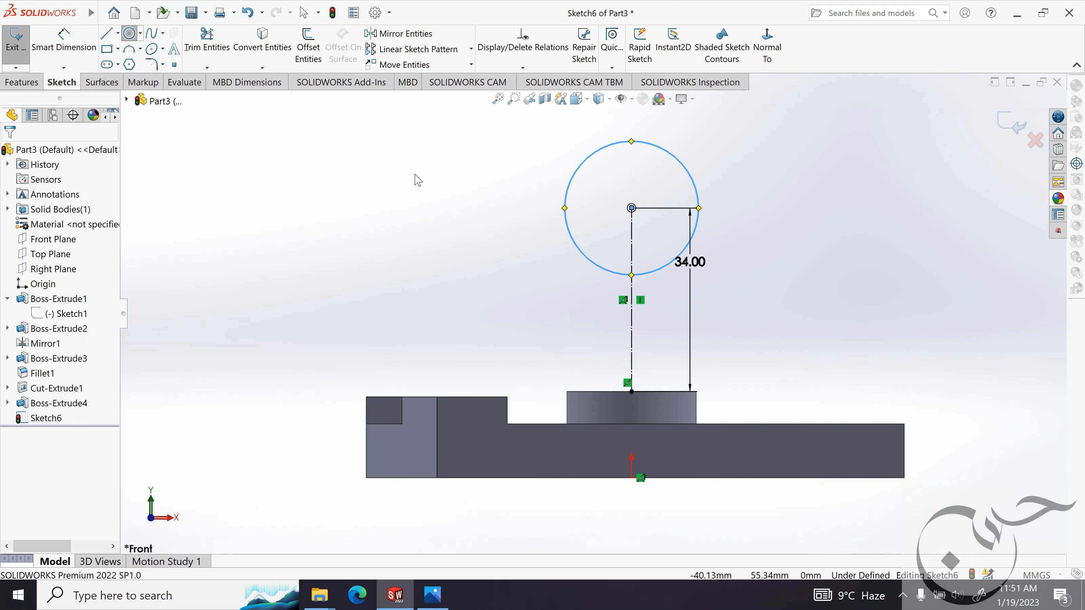
Check the ball's size in the reference image and dimension the circle's diameter to 24 mm.
click(432, 595)
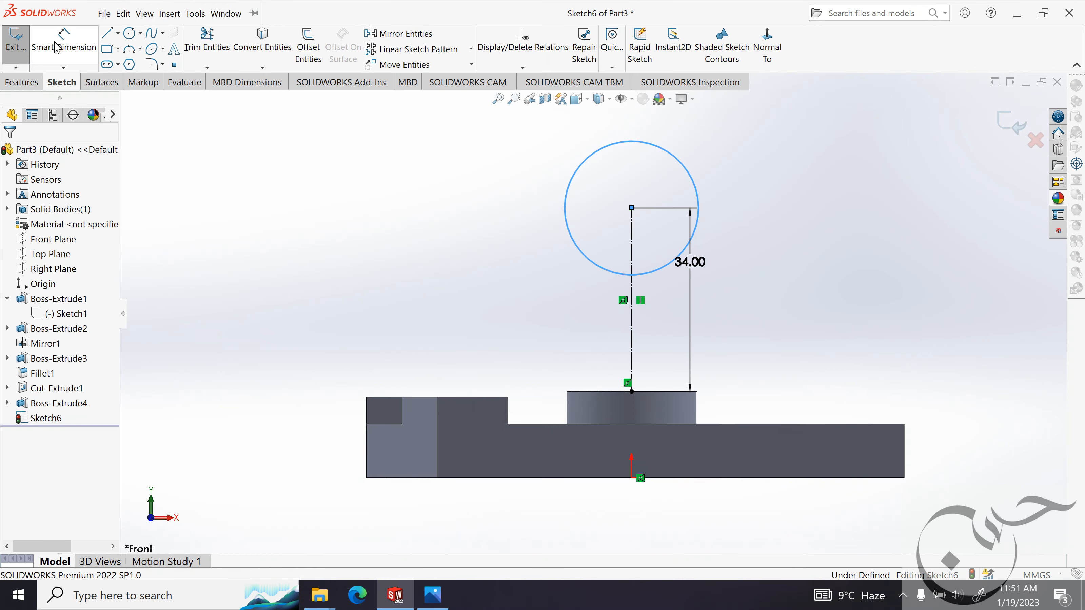
click(64, 39)
click(686, 173)
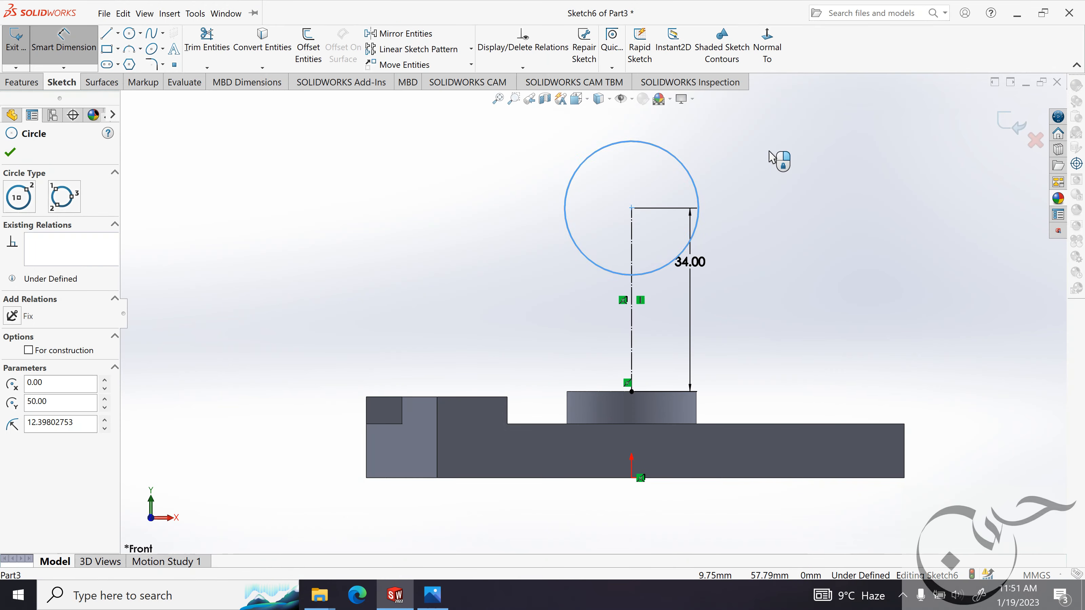
click(781, 167)
text(24mm)
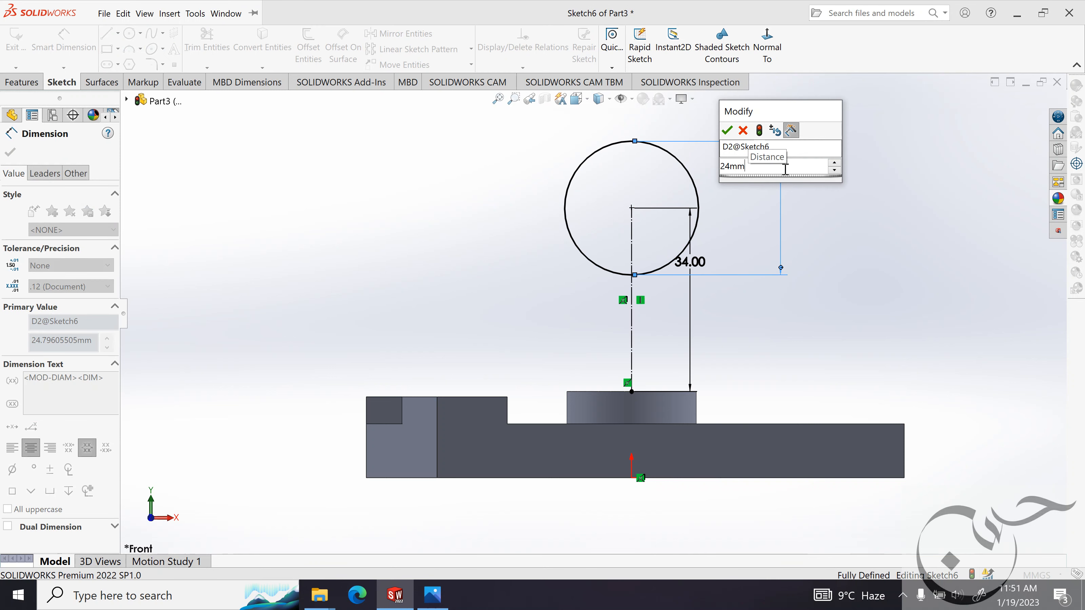
key(Return)
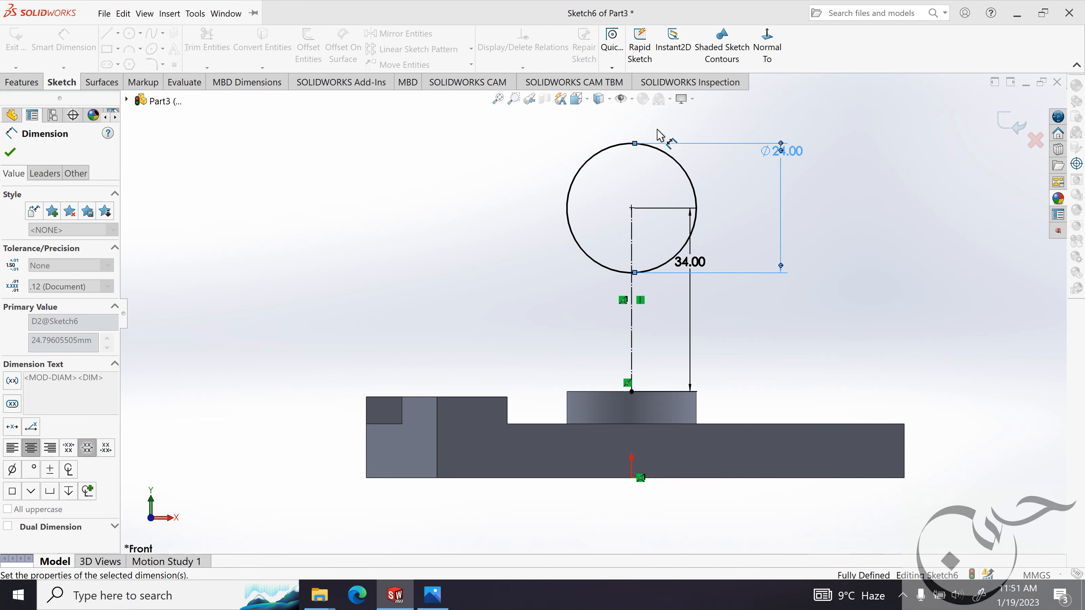
key(z)
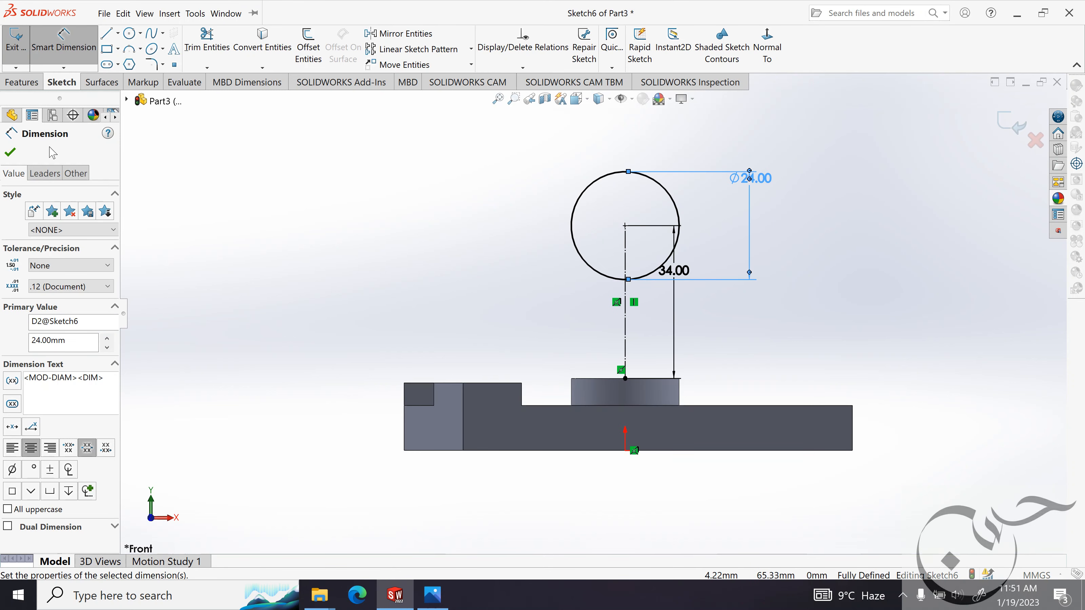
click(9, 152)
Draw a vertical line about 16.5 mm long from the circle's centre up past its top.
click(107, 33)
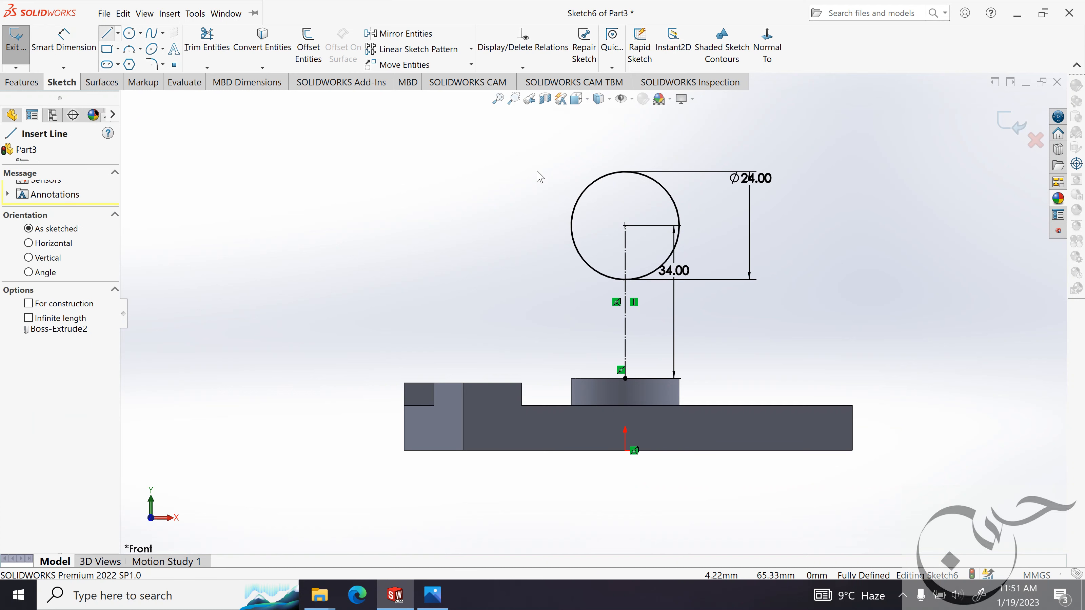
click(625, 226)
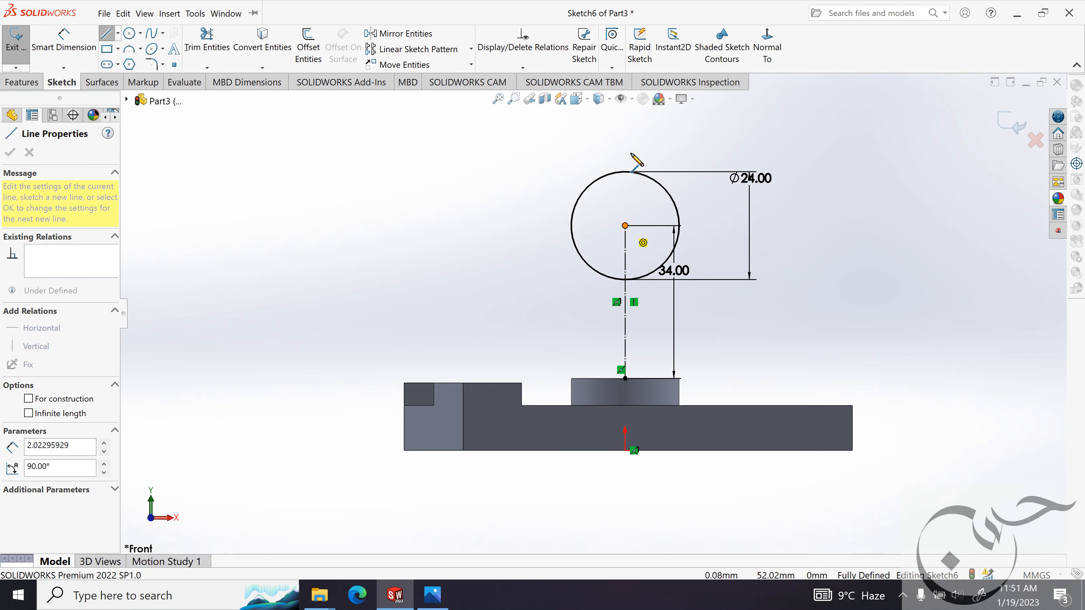
click(625, 151)
key(Escape)
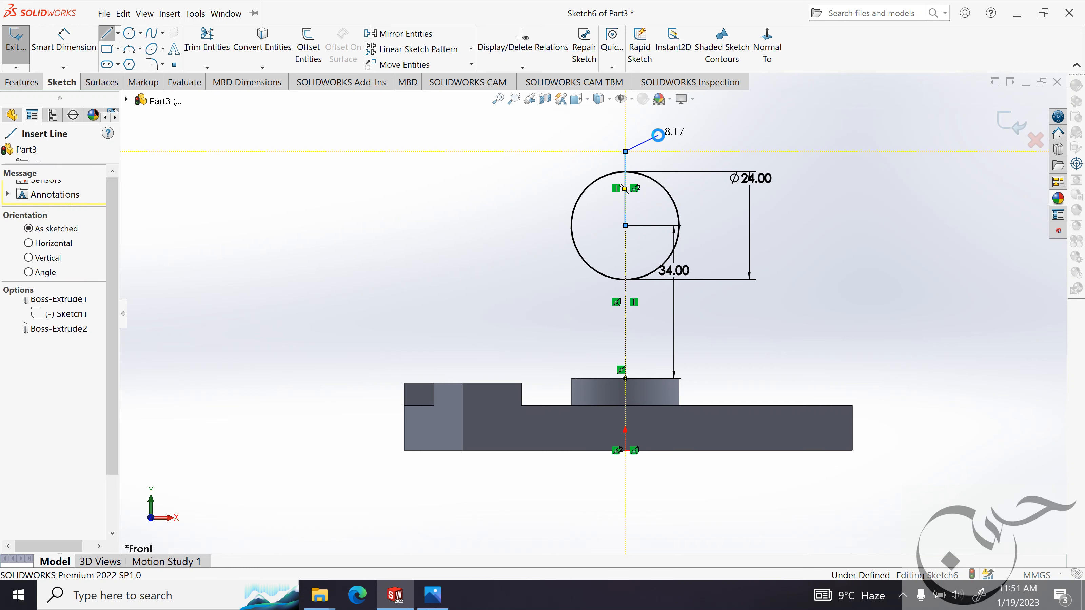
Trim away the left half of the circle and delete the short vertical line through its top.
click(211, 47)
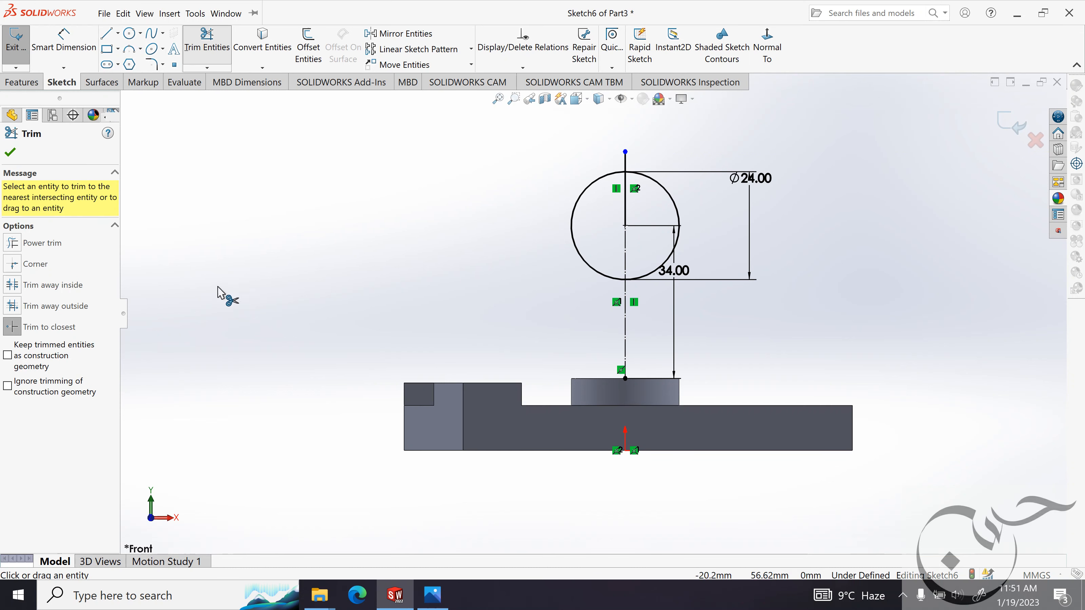
click(587, 191)
click(12, 155)
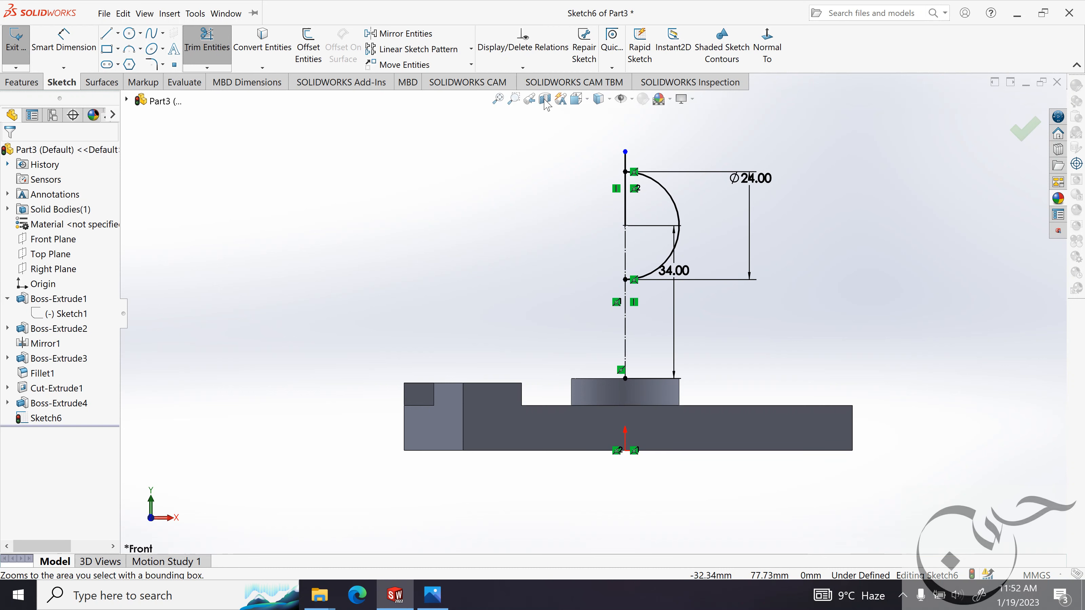
click(626, 164)
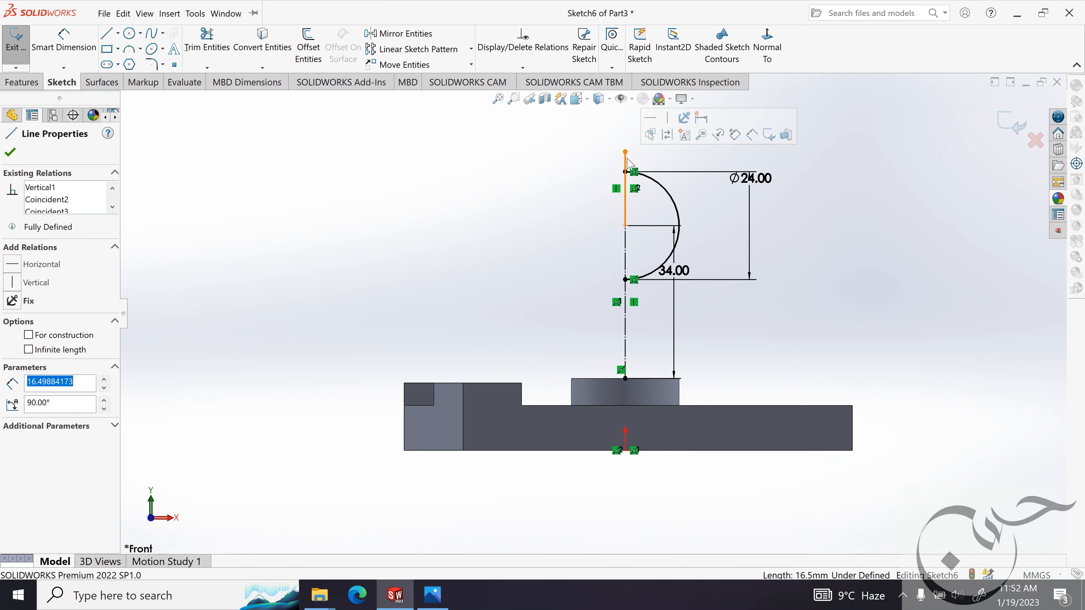
key(Delete)
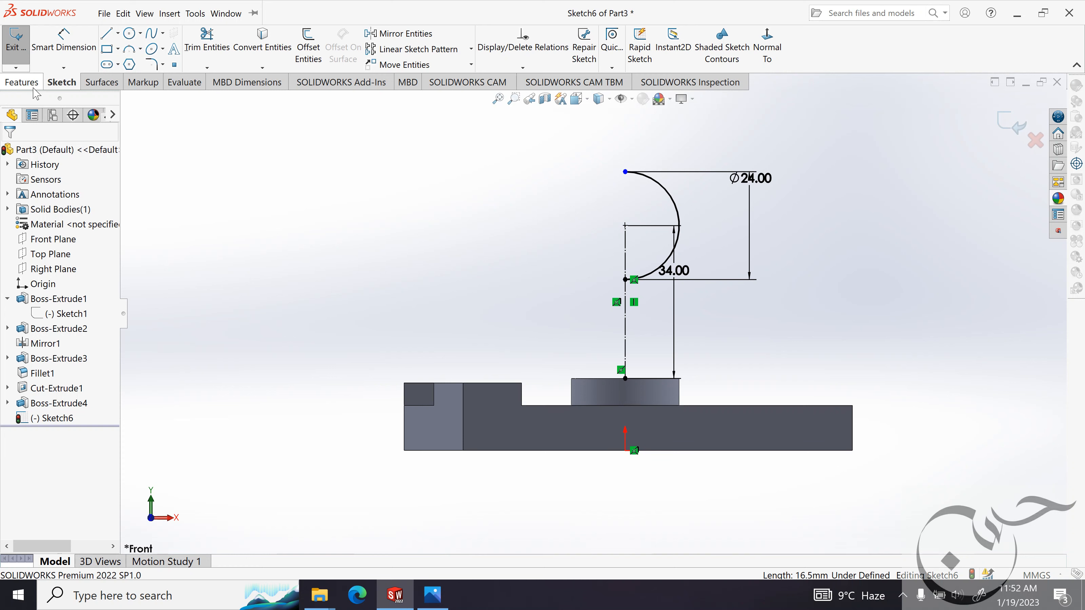
Revolve the half circle 360° about the vertical construction line as a solid, with Thin Feature off and the open sketch closed automatically.
click(22, 82)
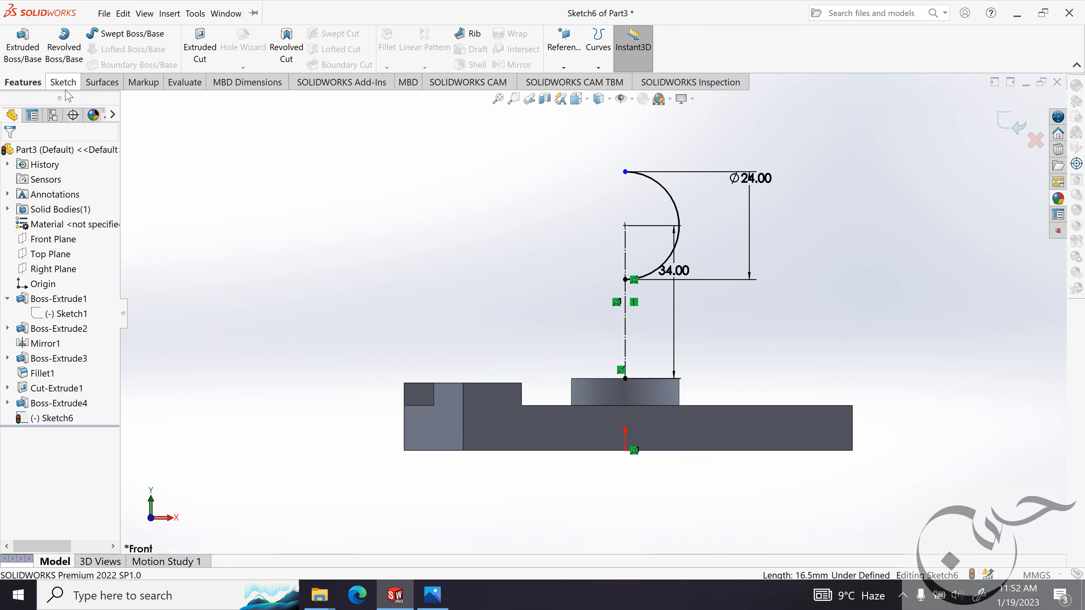
click(64, 47)
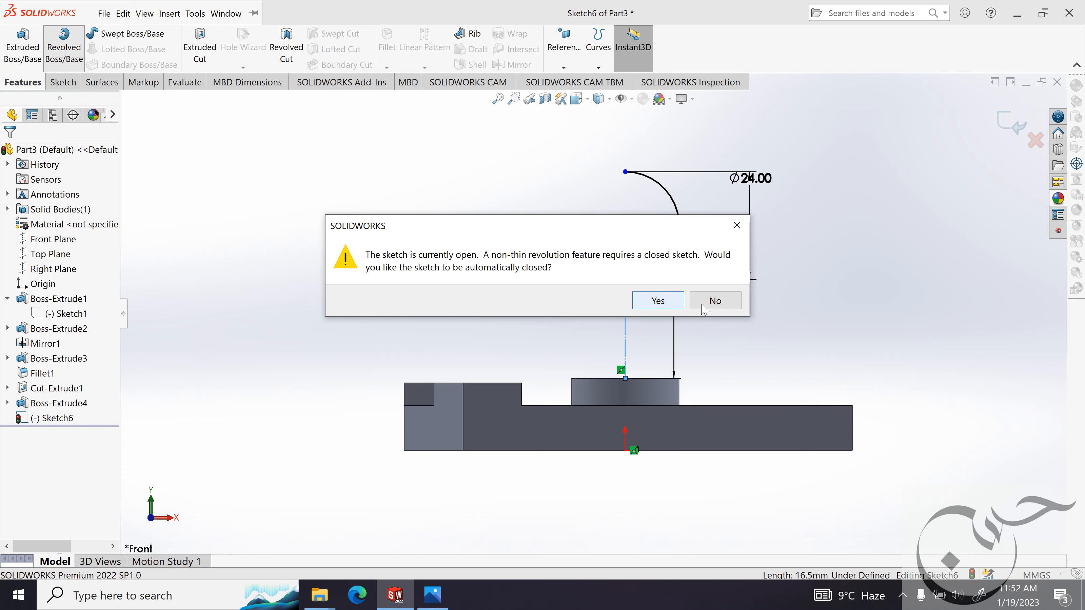
click(716, 300)
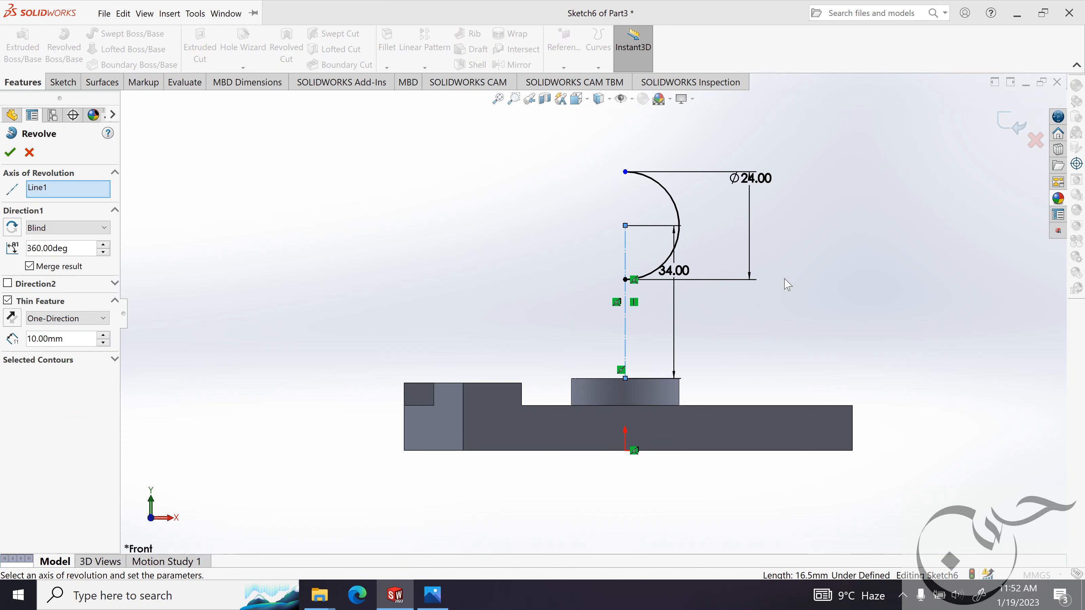
mouse_move(758, 279)
middle_down()
mouse_move(734, 330)
mouse_move(755, 298)
middle_up()
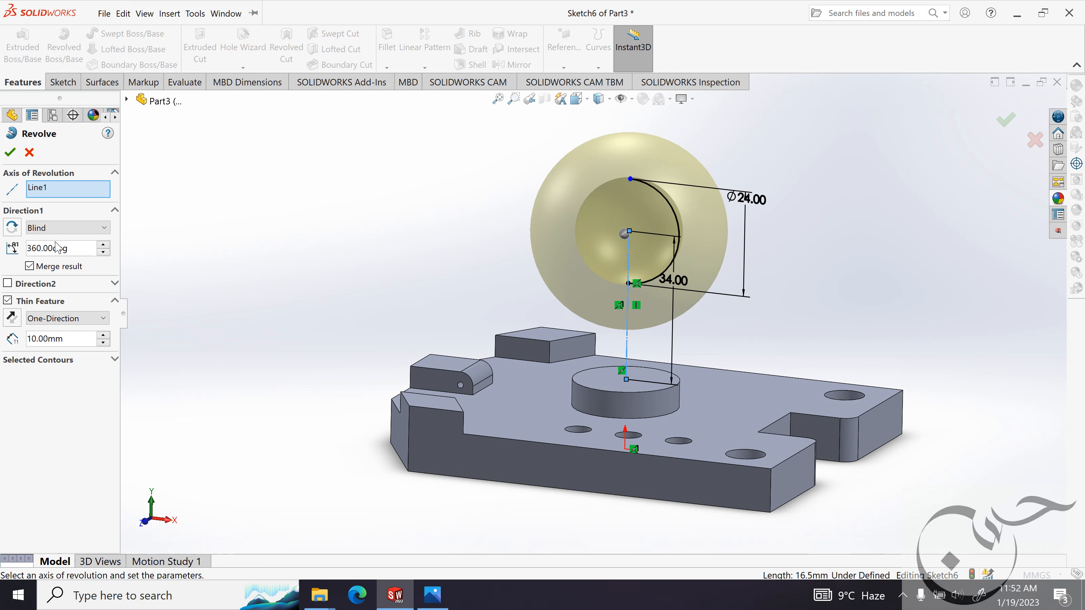
click(8, 300)
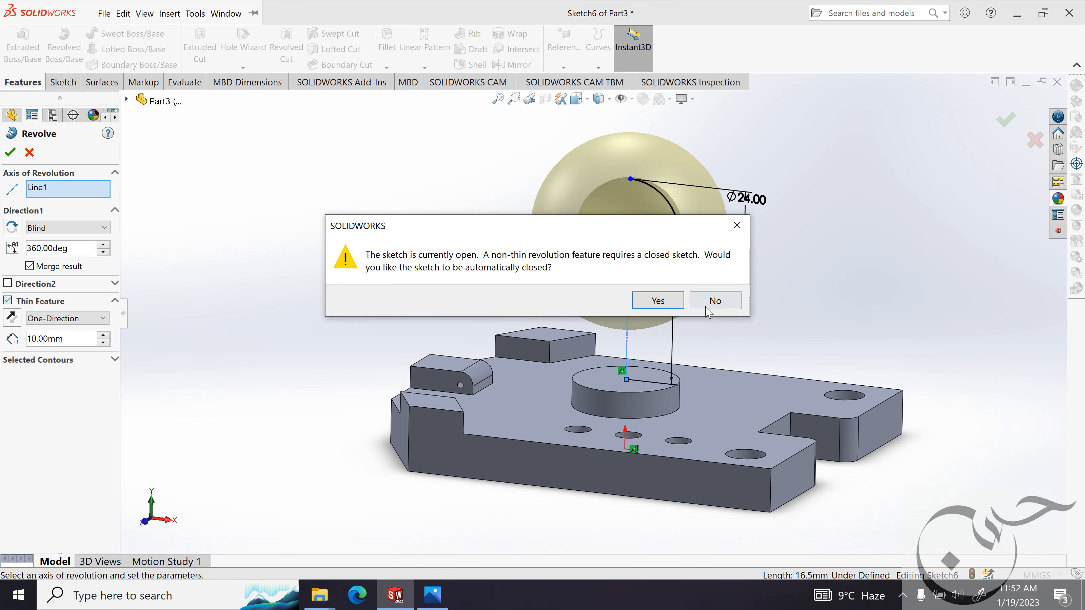
click(658, 300)
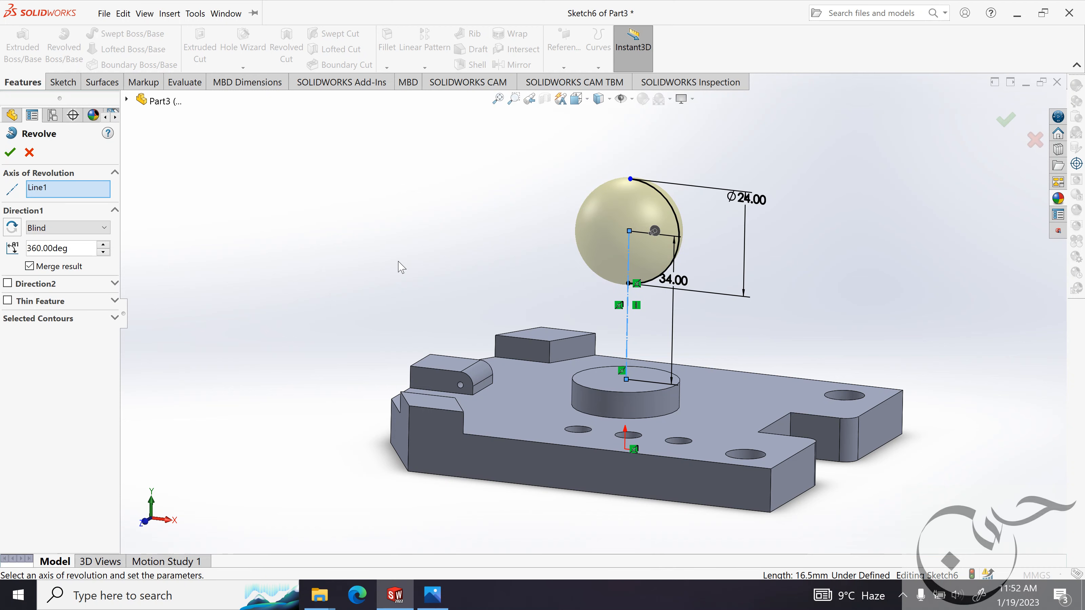
middle_drag(398, 262, 429, 224)
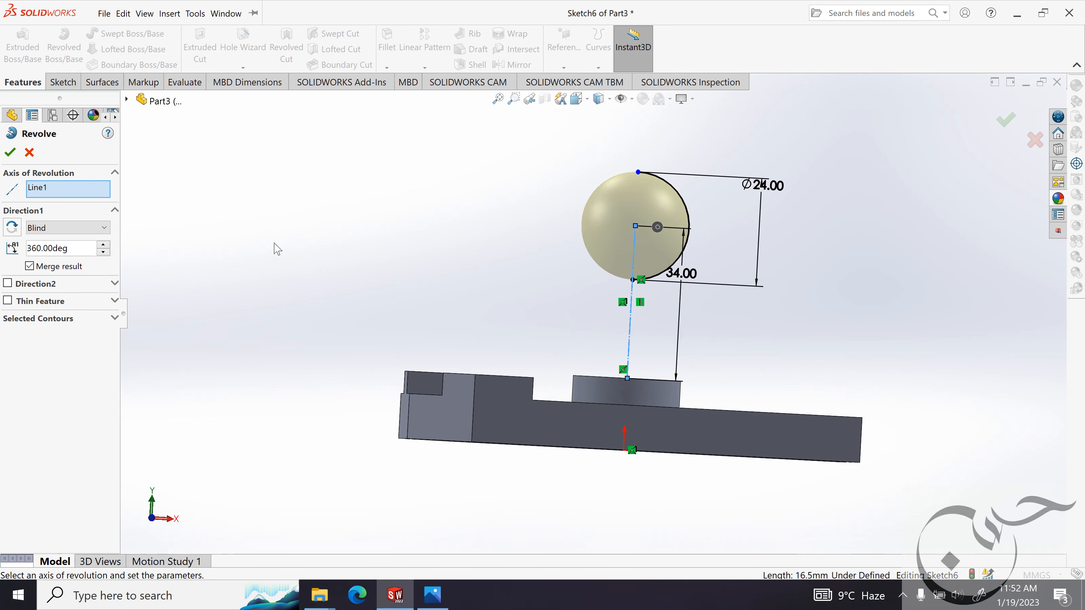
click(9, 151)
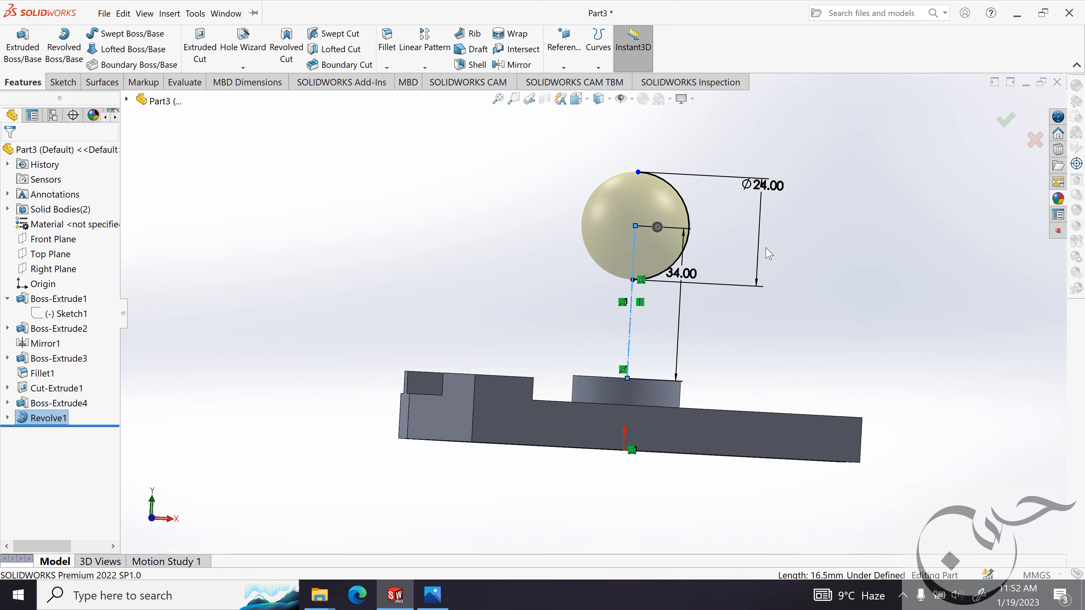
Start a sketch on the round collar's top face and check the post's diameter in the reference image.
click(764, 263)
middle_drag(764, 262, 662, 358)
click(658, 359)
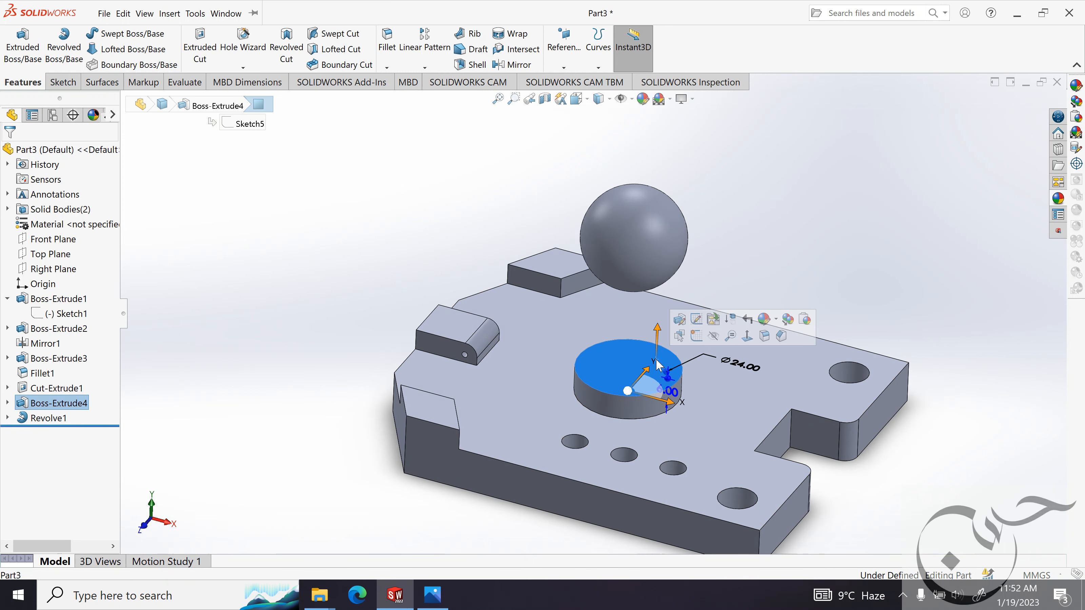
click(696, 336)
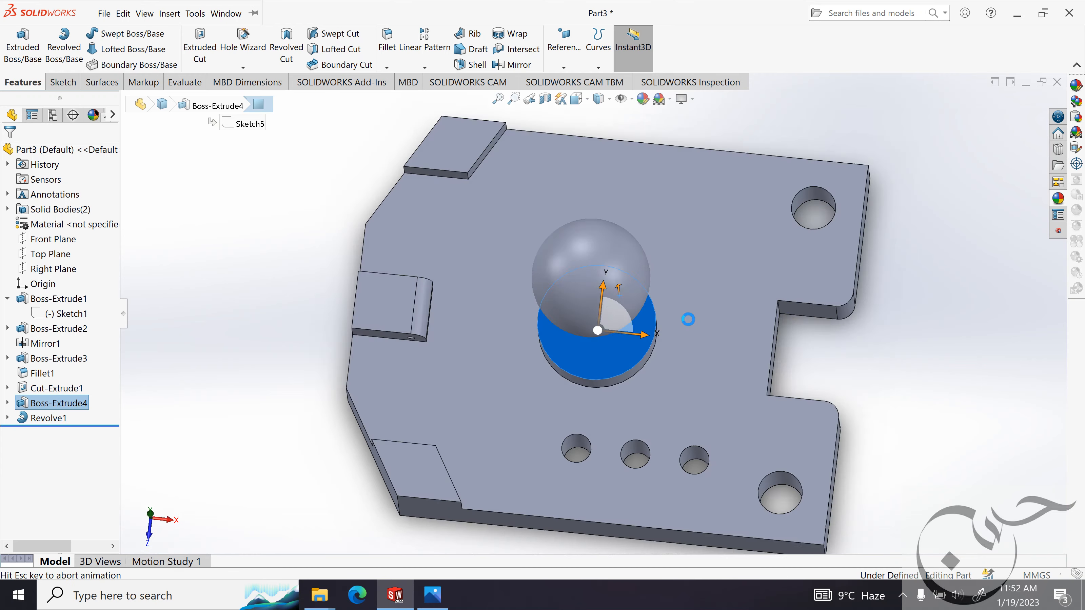
click(433, 595)
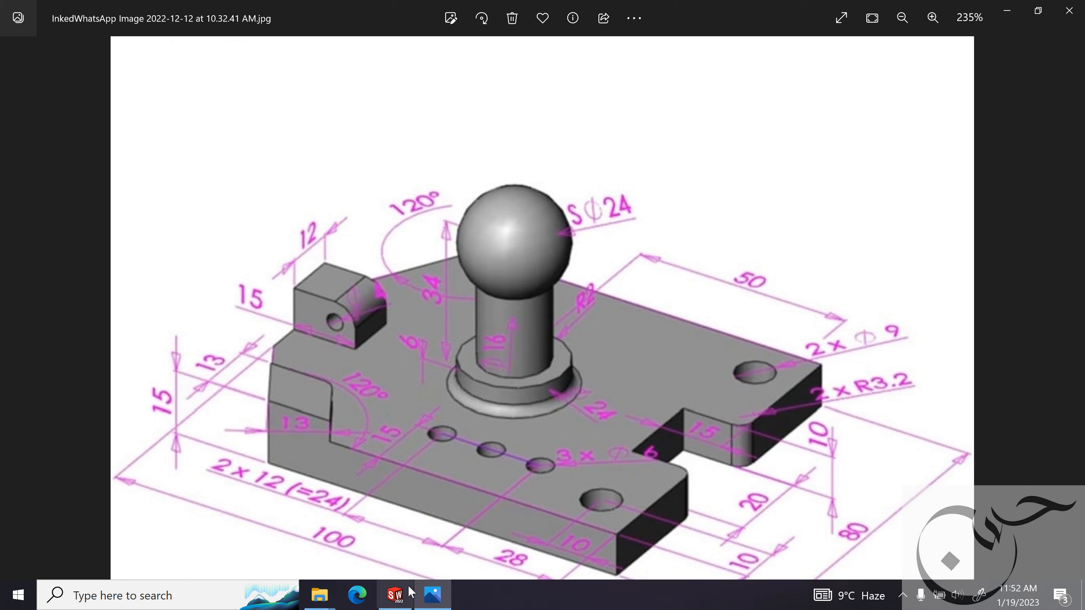
click(395, 595)
Draw a circle about 15 mm in diameter centred on the origin.
key(d)
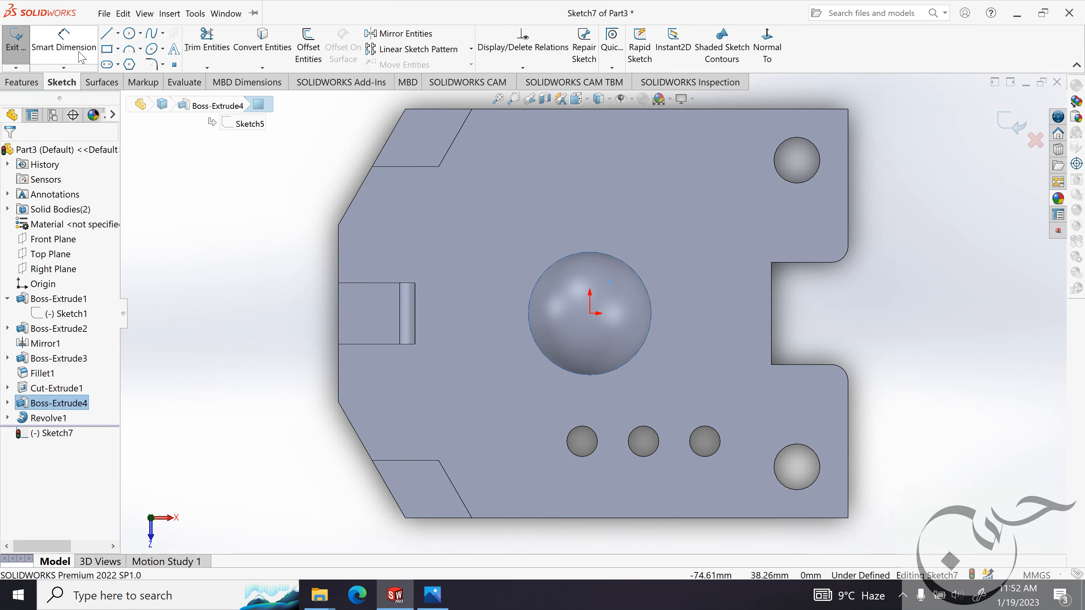
click(590, 313)
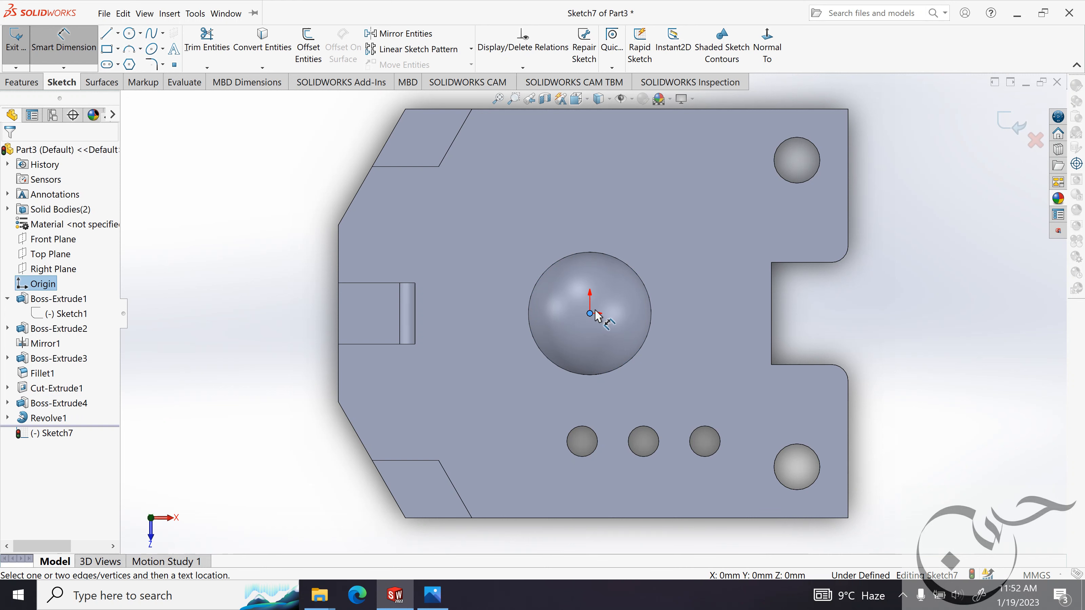
click(129, 33)
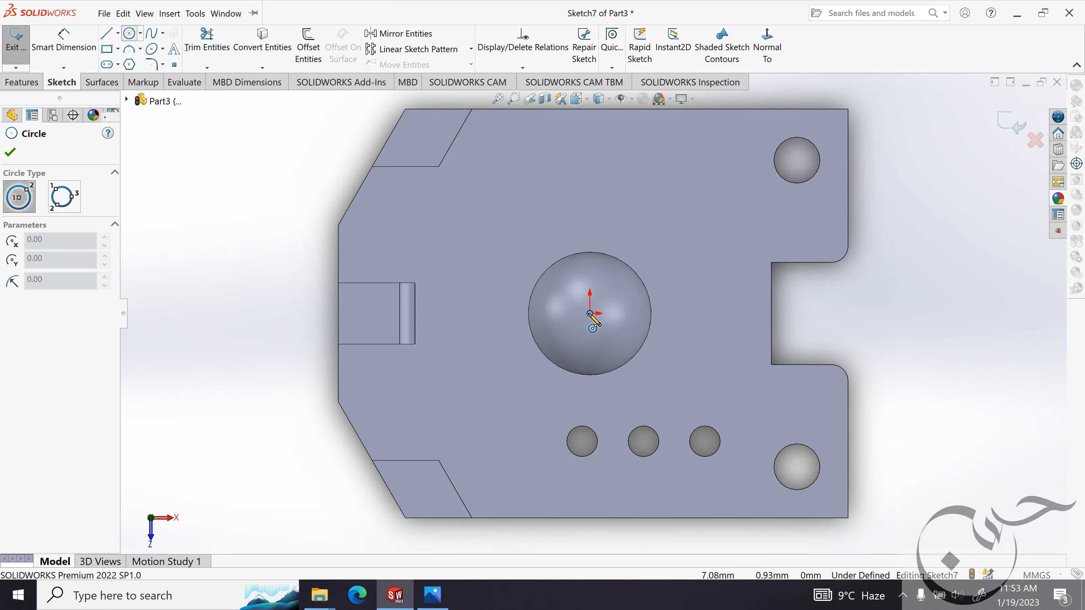
click(606, 278)
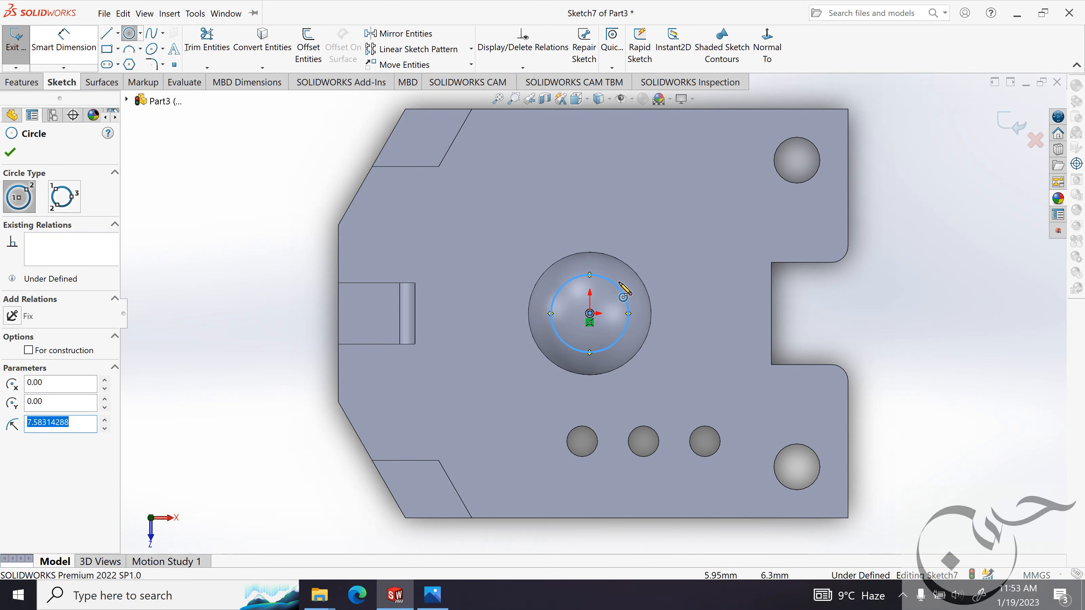
Dimension the post circle's diameter to 16 mm.
click(91, 48)
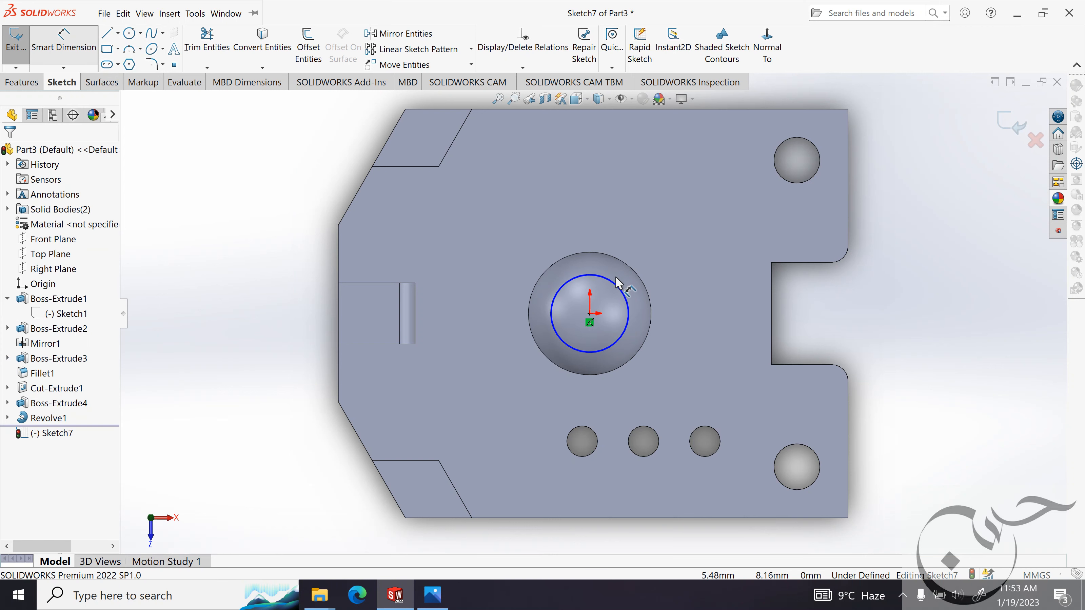
click(665, 198)
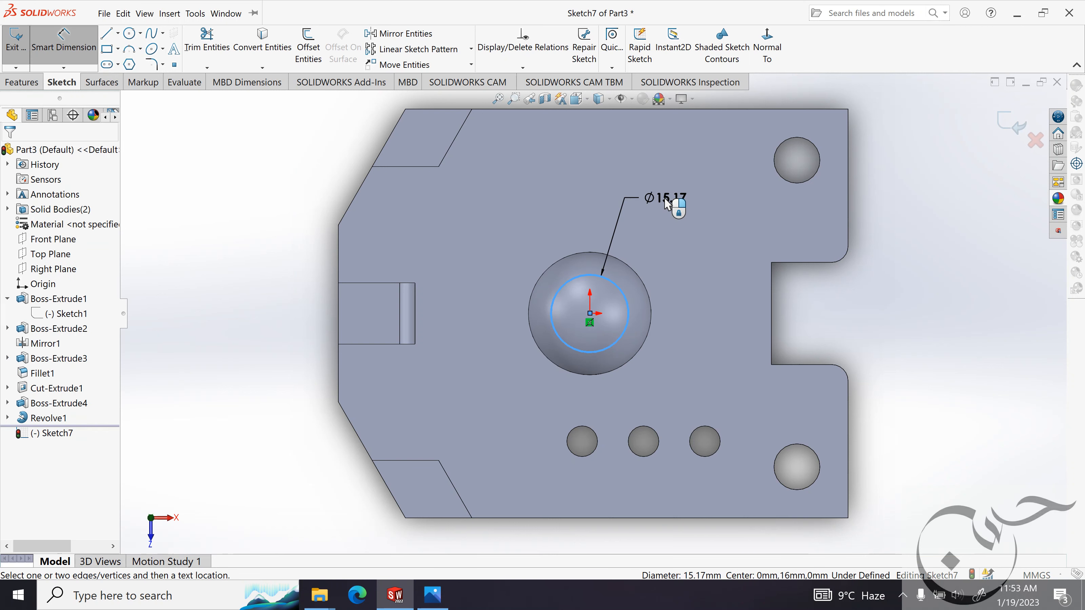
text(16mm)
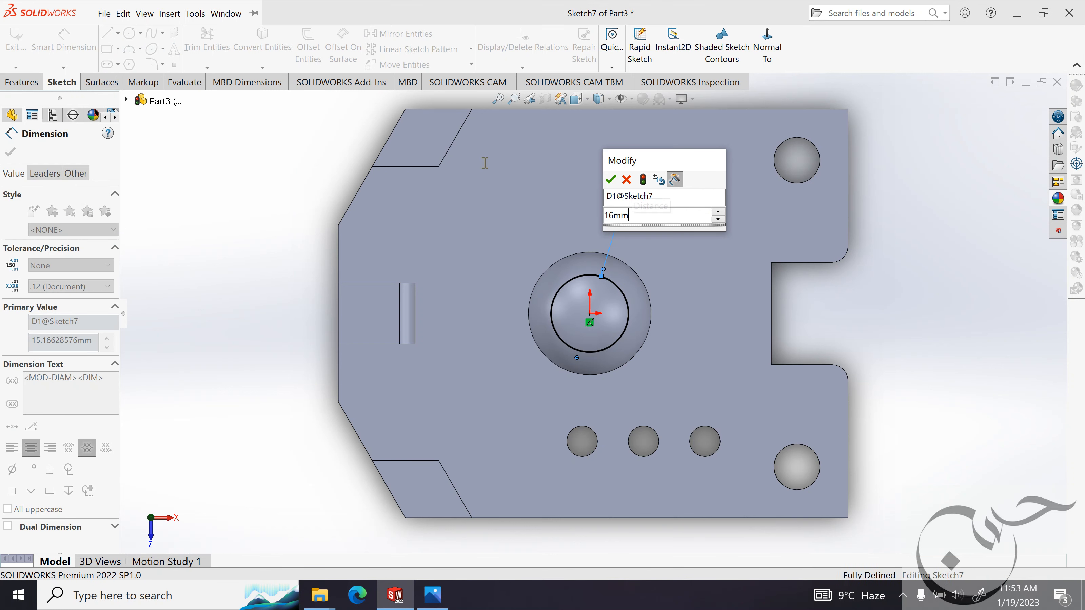
key(Return)
click(12, 154)
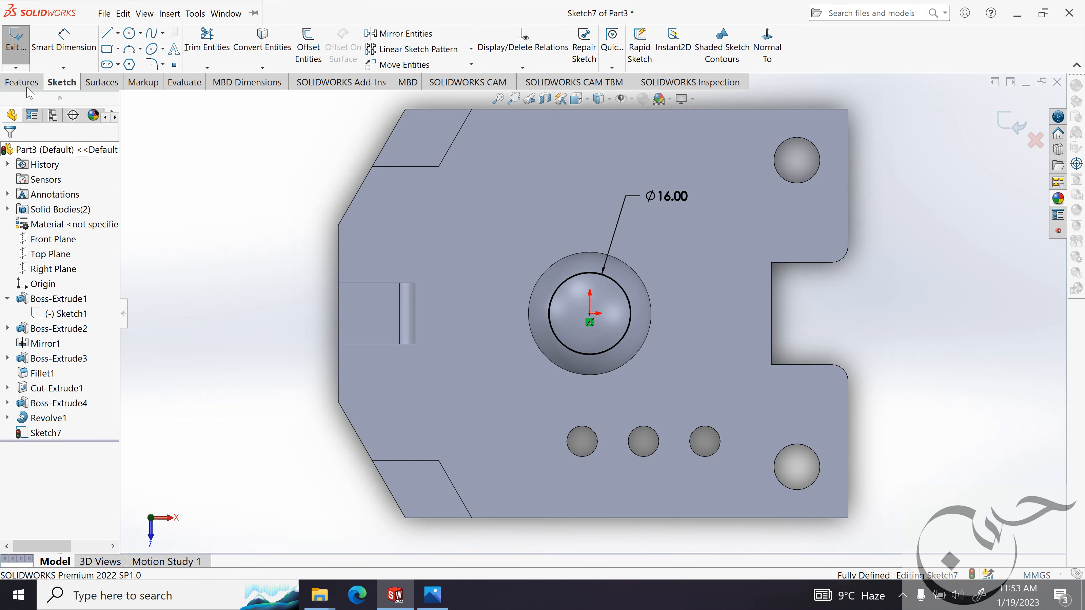
Extrude the circle as a boss with the Up To Surface end condition, ending at the ball's surface, with Merge result on.
click(31, 82)
click(23, 47)
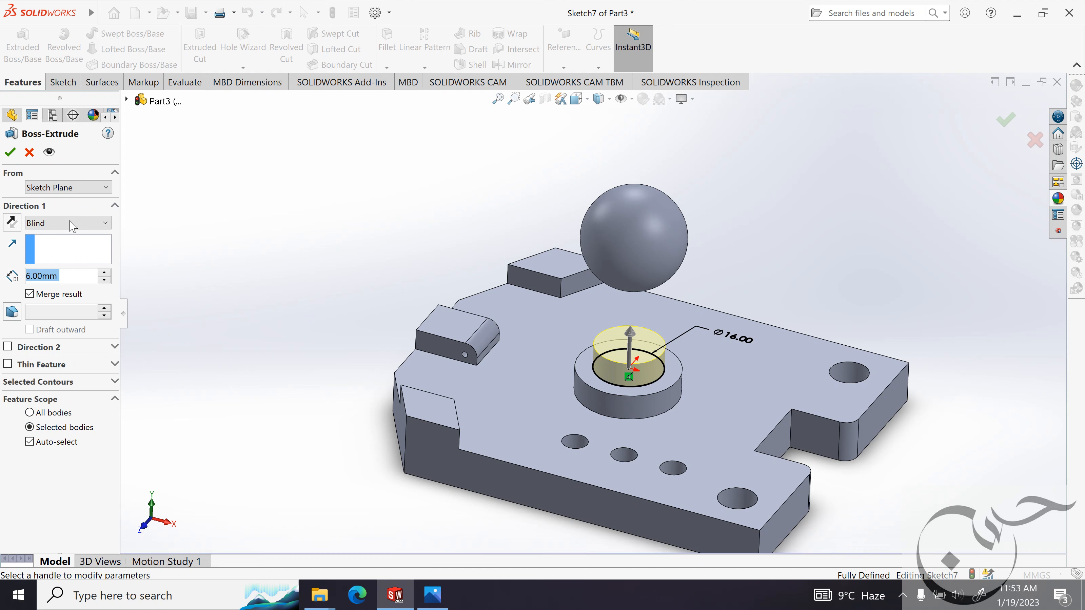
click(74, 223)
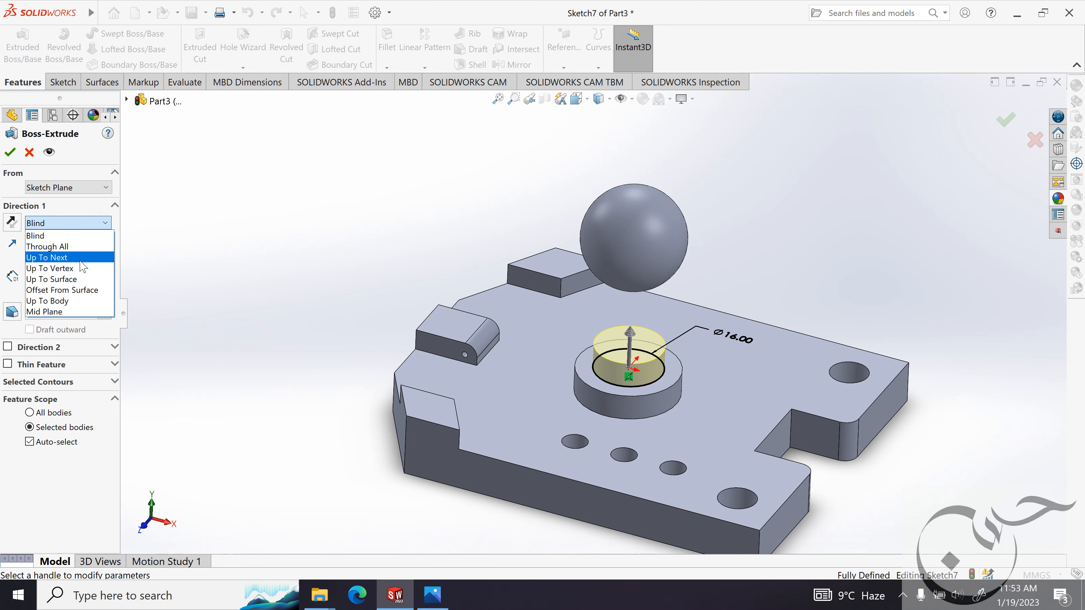
click(81, 280)
middle_drag(443, 213, 622, 252)
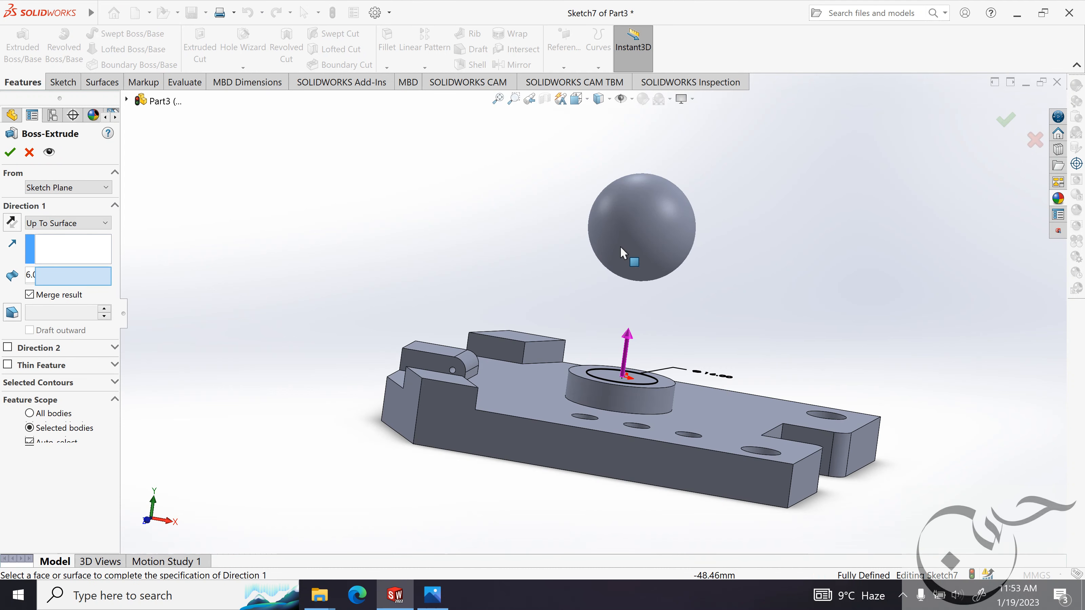
click(636, 264)
middle_drag(705, 222, 799, 250)
key(Return)
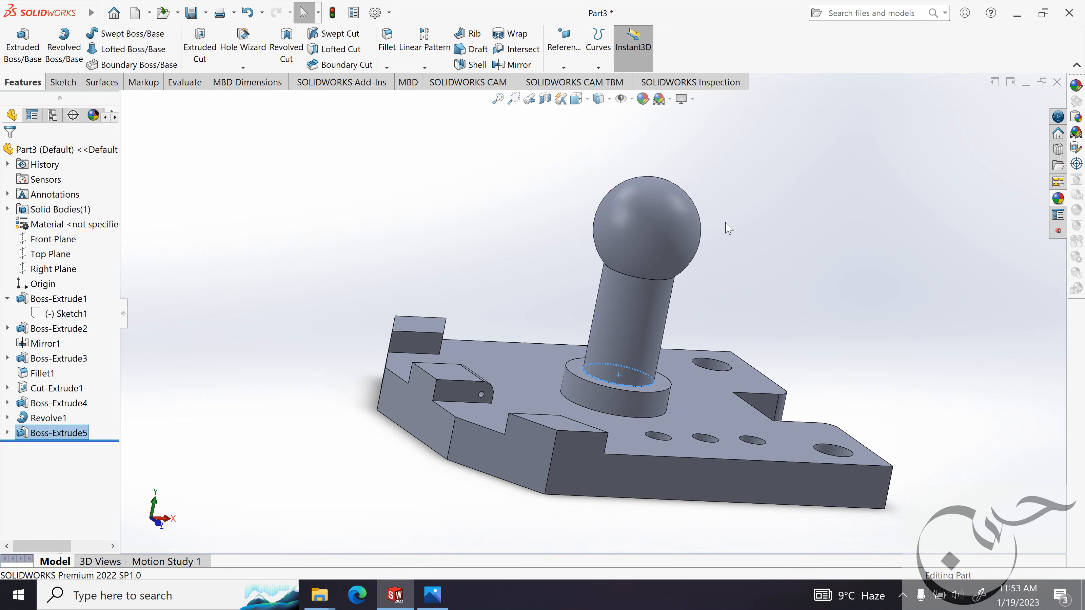
middle_drag(729, 228, 727, 274)
click(755, 264)
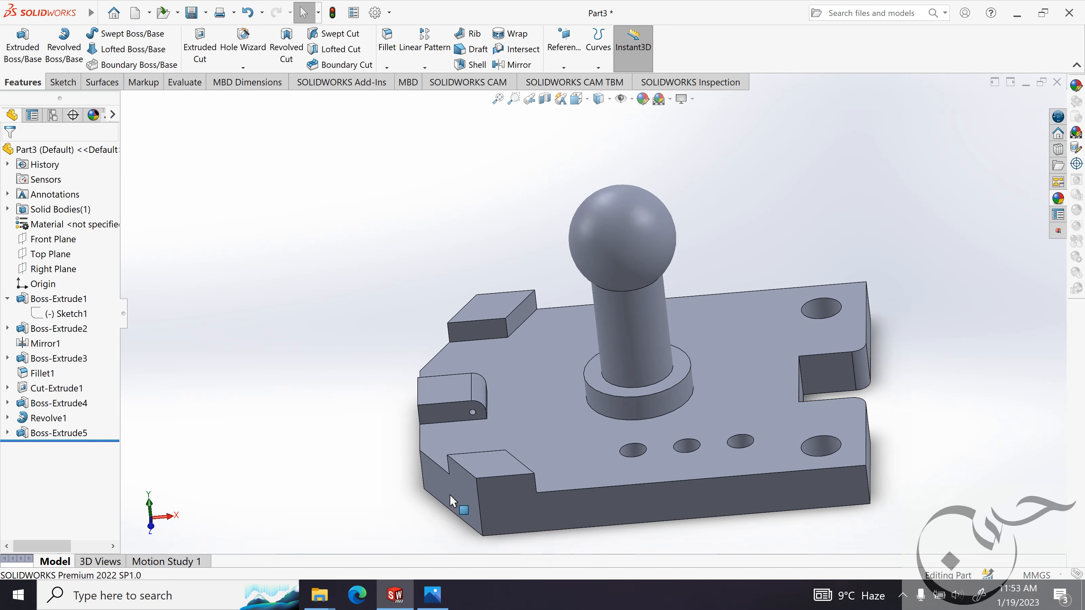
Check the collar's fillet in the reference image and add a 2 mm fillet to the edge where the round collar meets the plate.
click(432, 595)
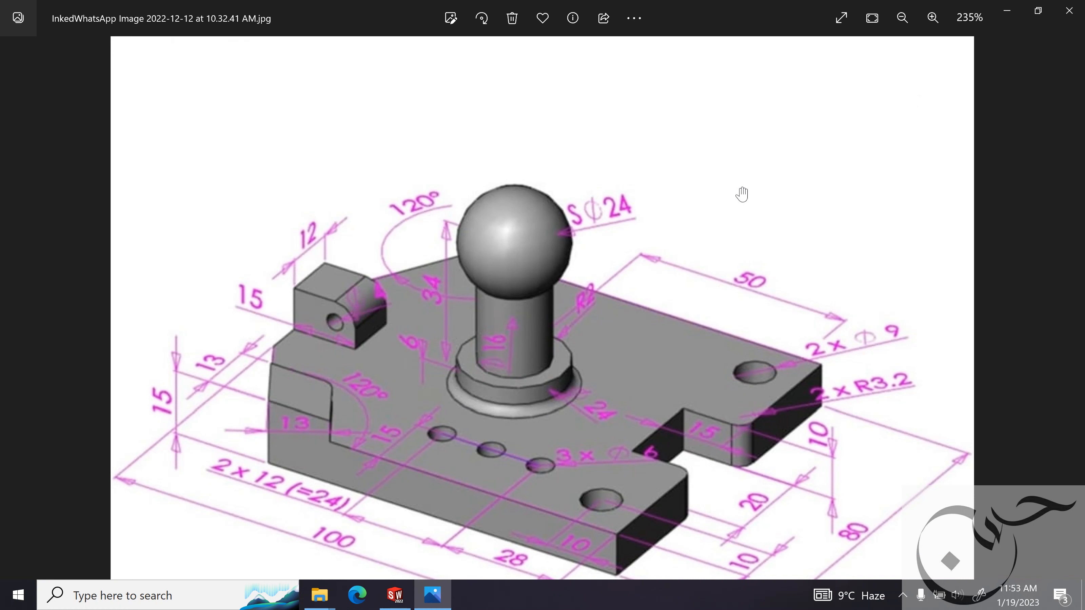
click(1007, 11)
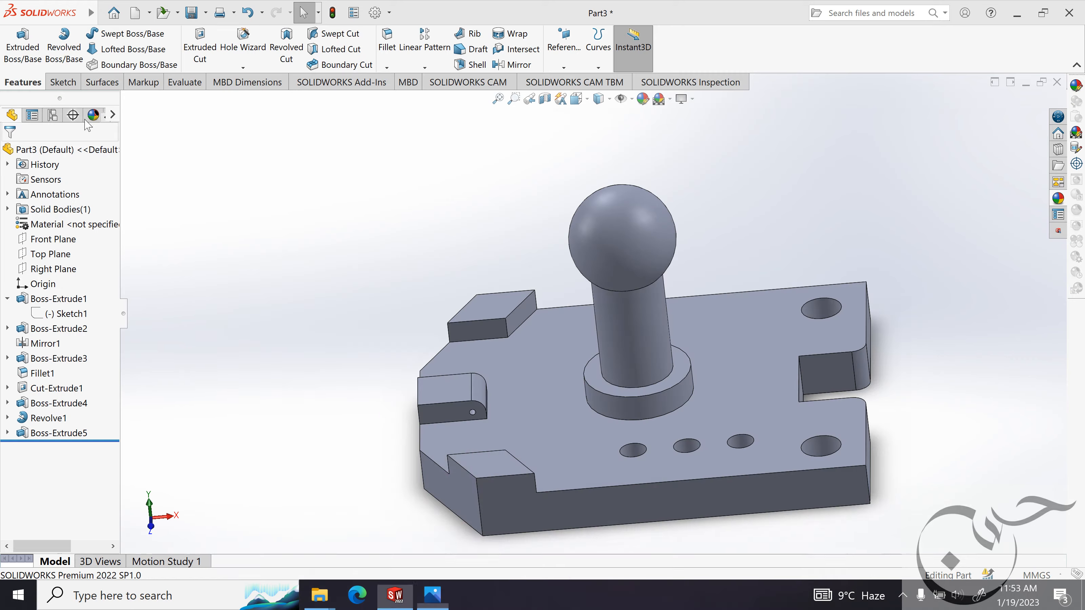
click(387, 43)
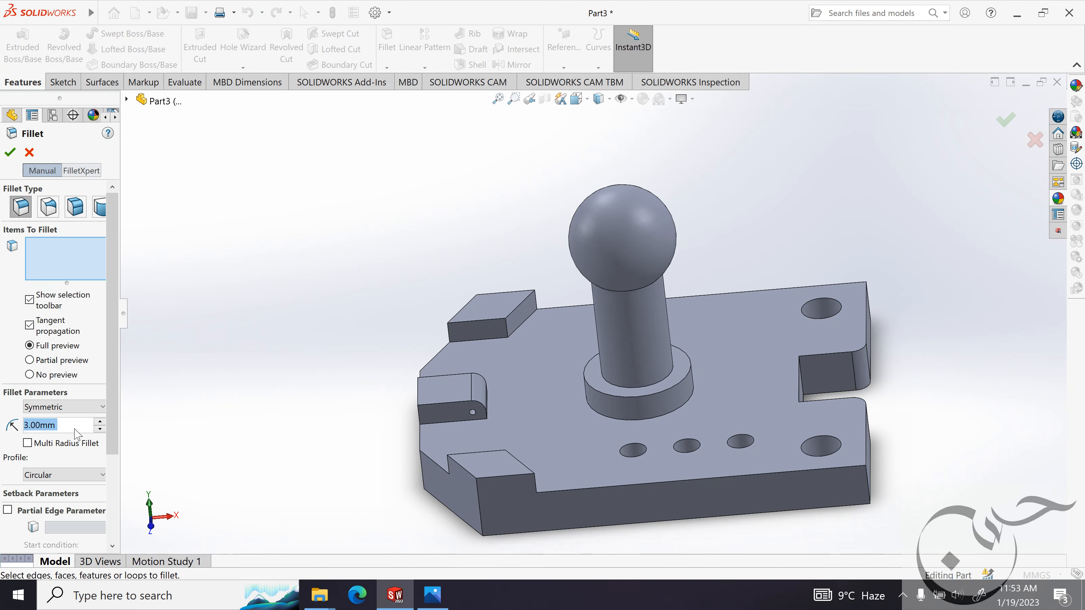
text(2mm)
click(613, 417)
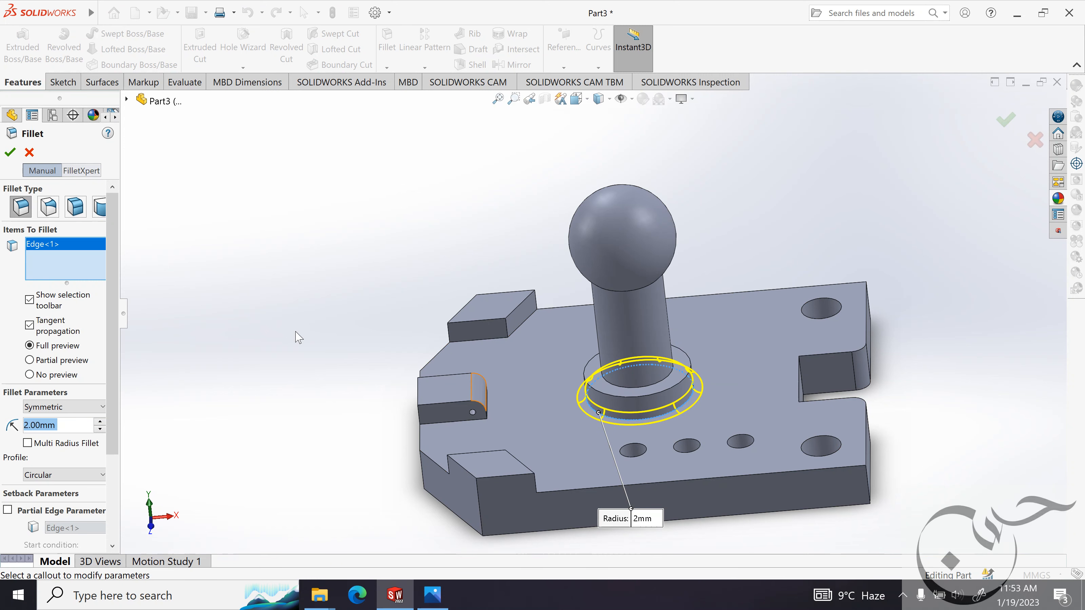
click(10, 152)
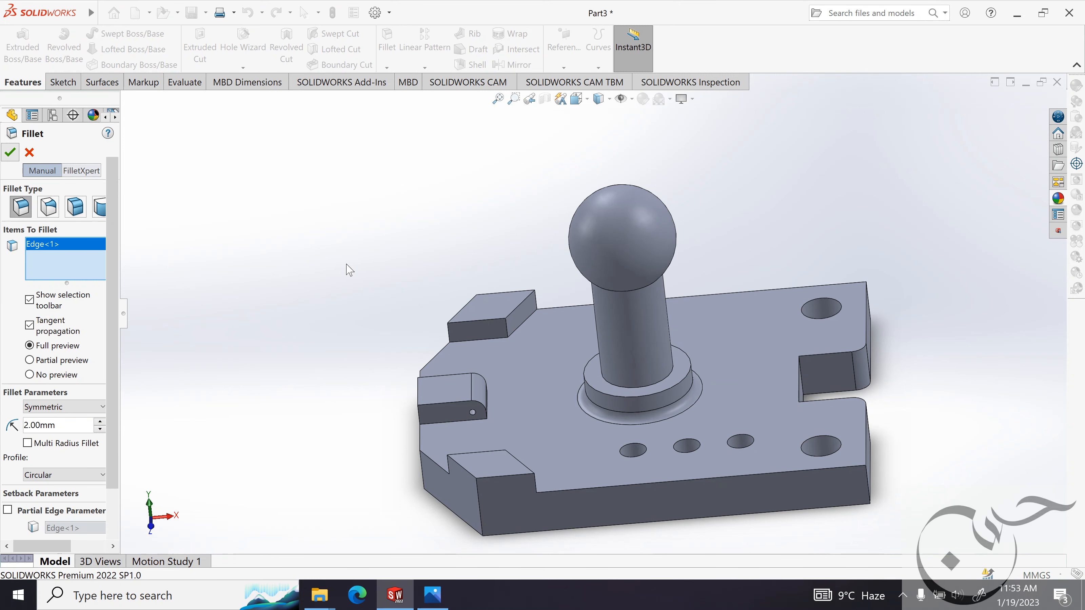
Open the whole part's appearance for editing and expand the plastic appearance category.
middle_drag(336, 249, 430, 230)
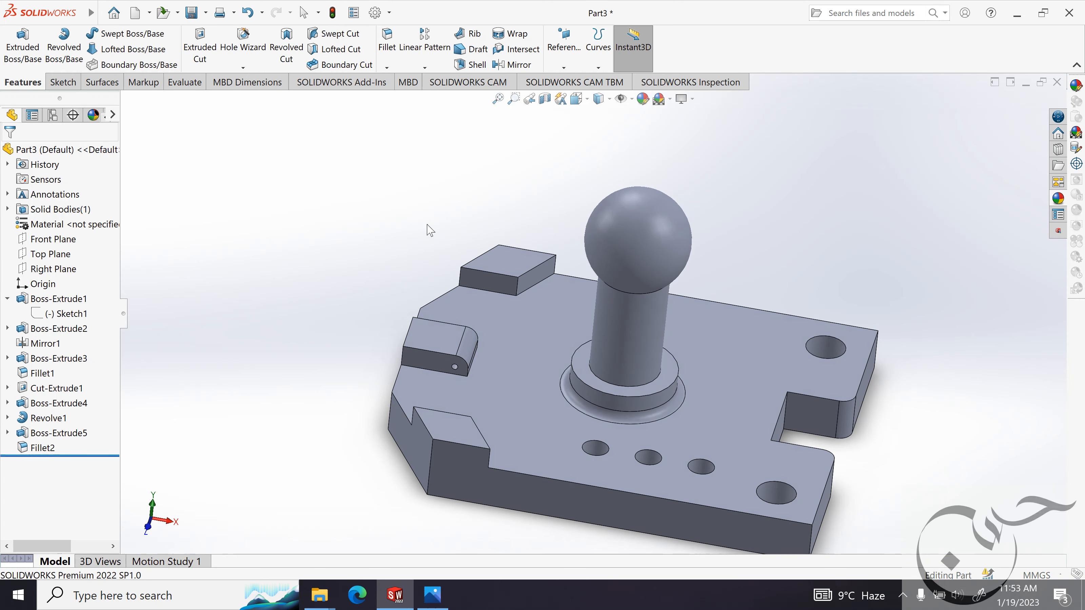
click(643, 99)
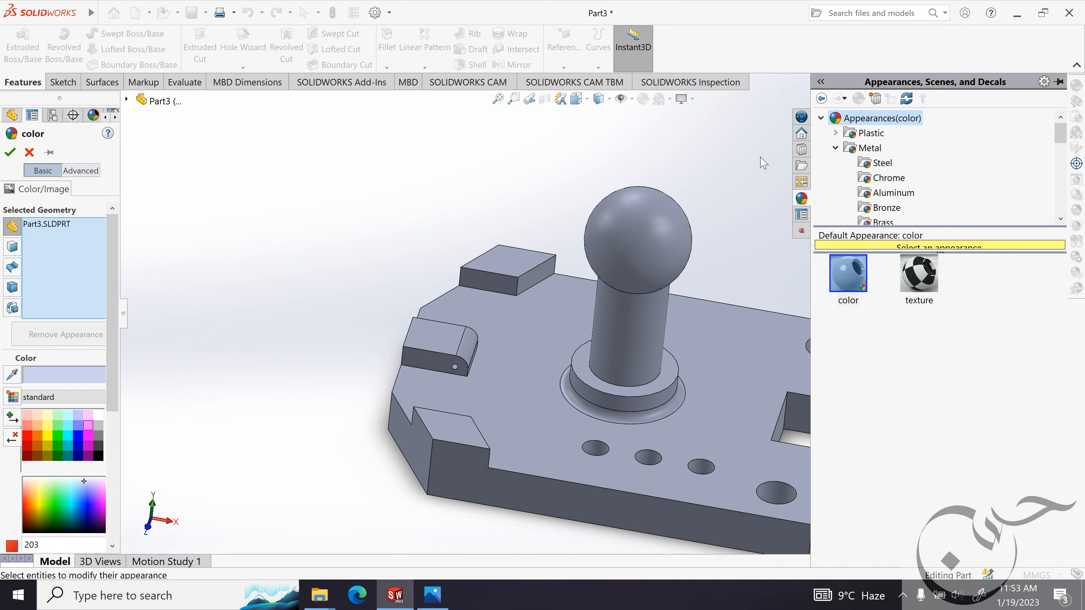
click(836, 133)
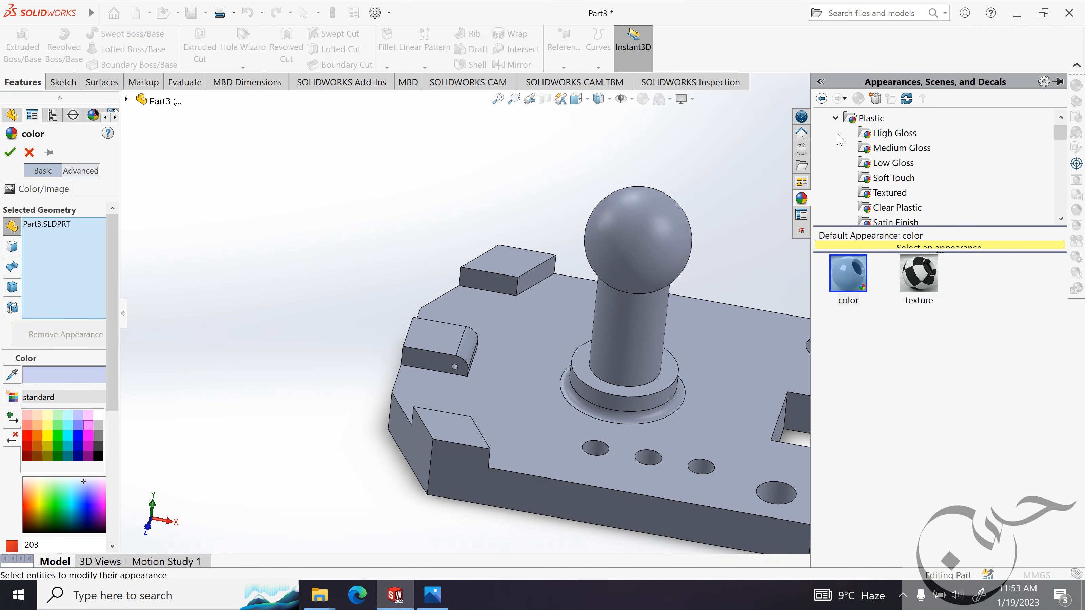
Try the White PW-MT11150 textured plastic appearance on the whole part.
click(901, 192)
scroll(918, 325, down, 5)
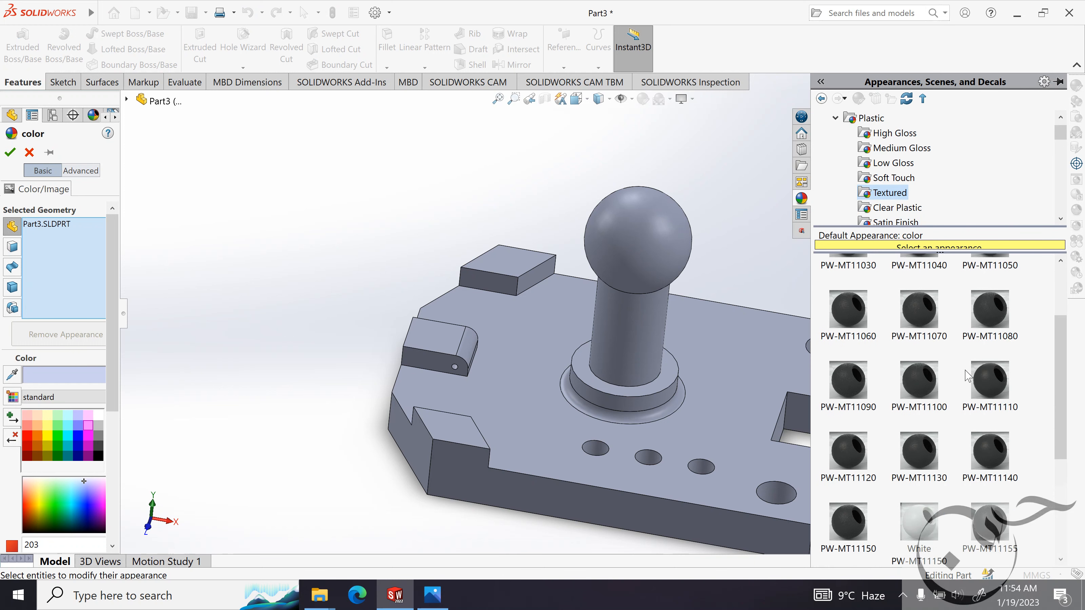
click(918, 322)
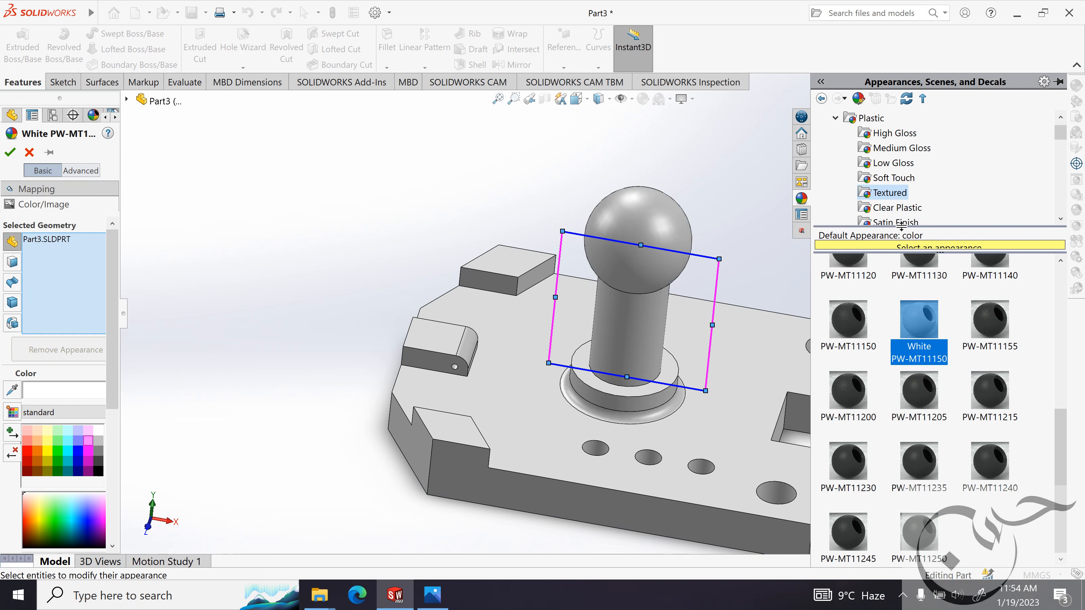
Try clear plastic appearances on the part: polypropylene plastic, acrylic, polypropylene plastic 2 and translucent plastic.
click(911, 209)
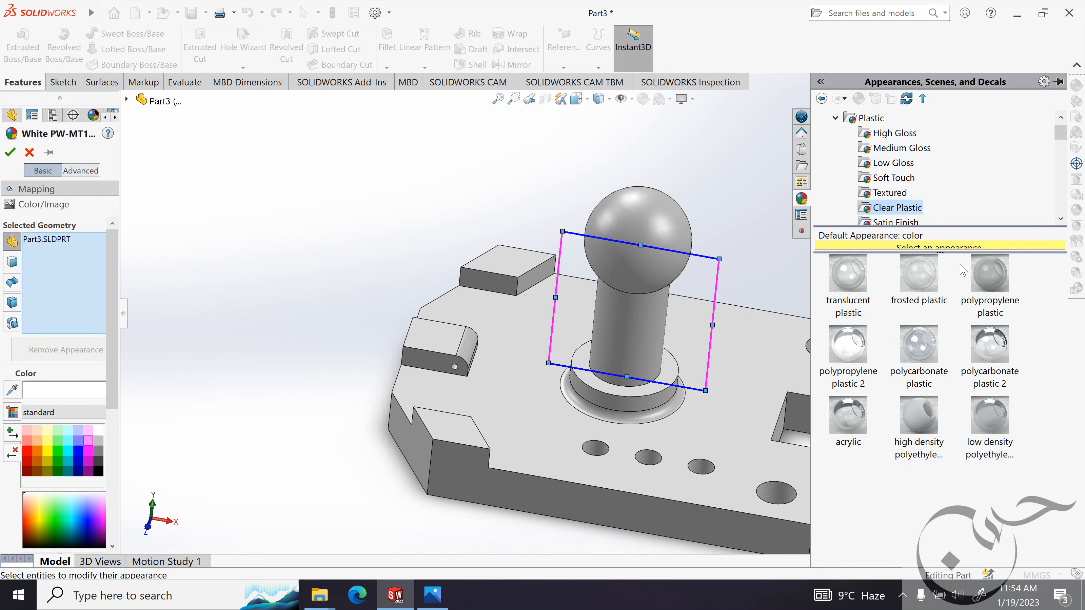
click(982, 283)
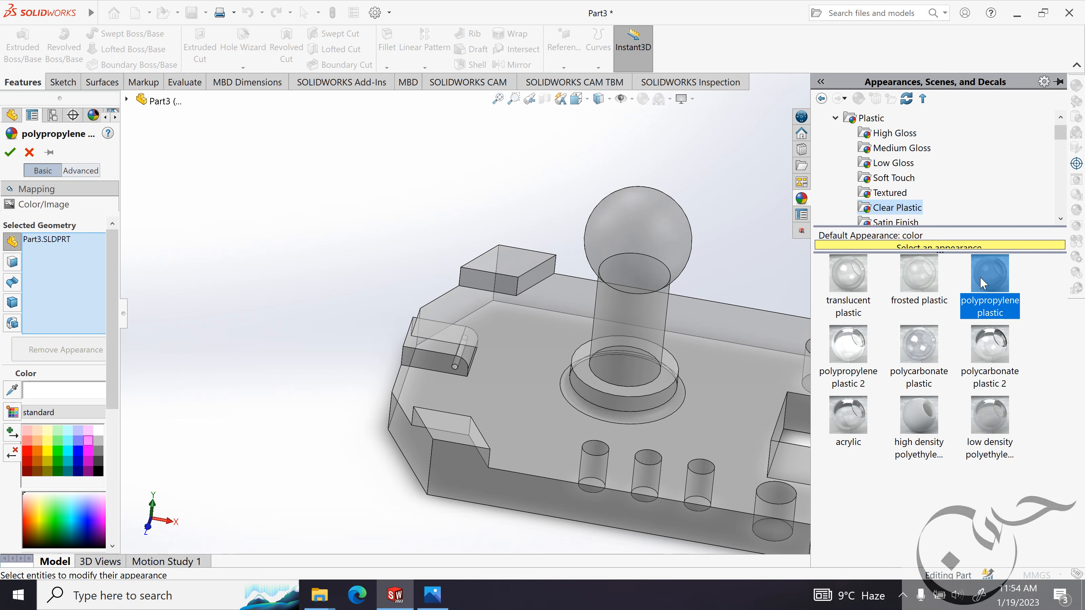
click(864, 414)
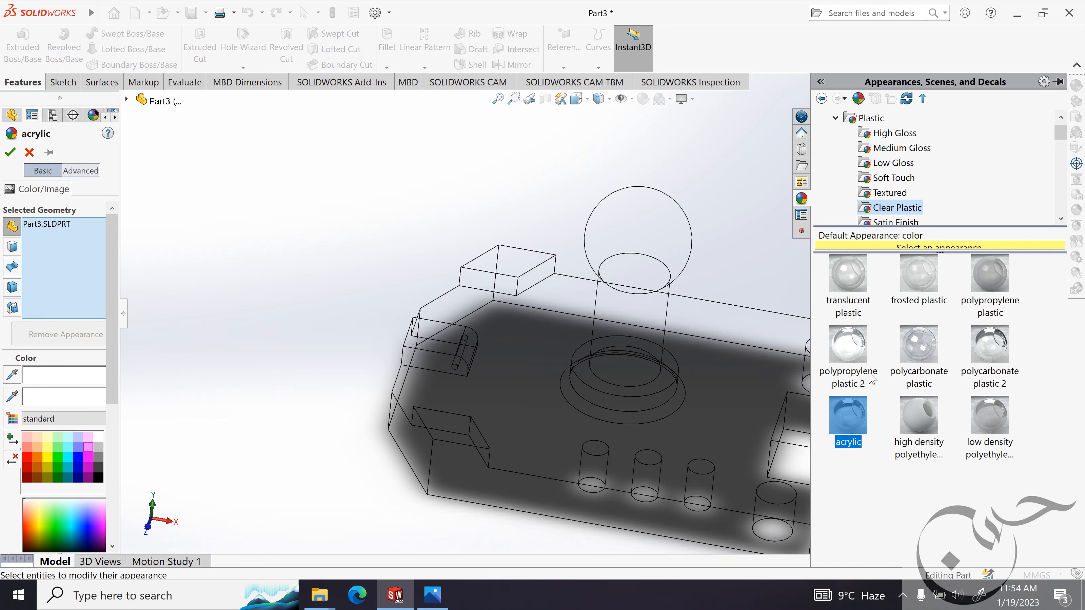
click(858, 348)
mouse_move(859, 348)
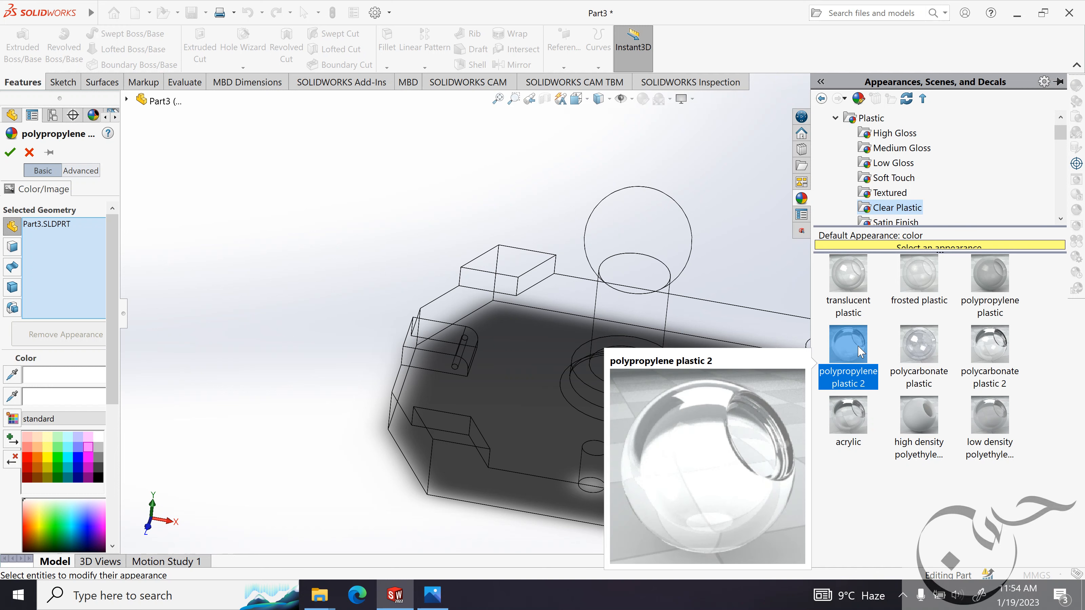
click(849, 284)
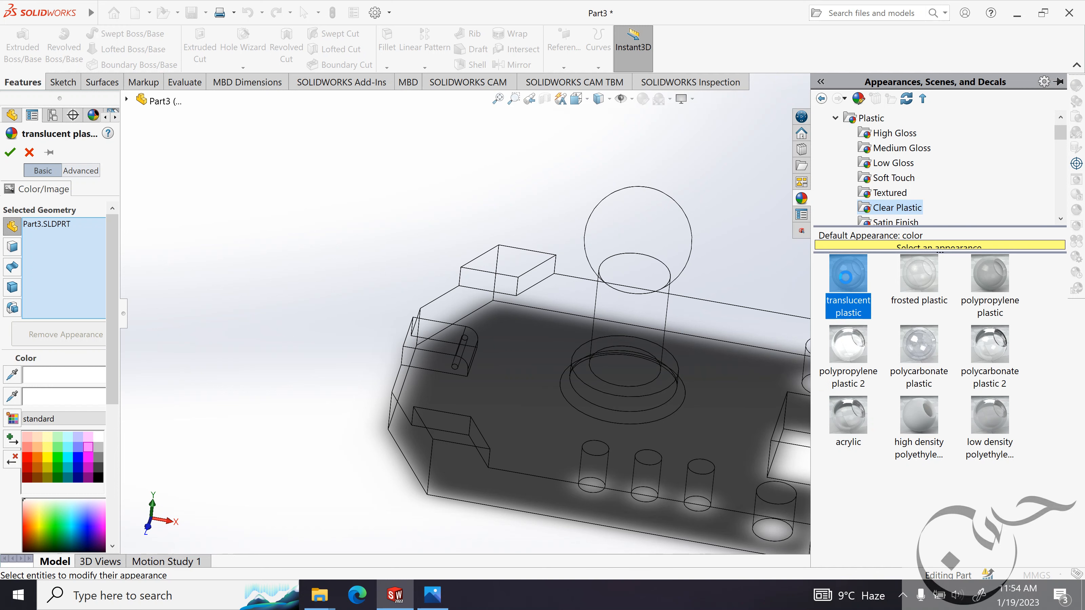
Try composite appearances on the part: carbon fiber aramid fabric, carbon fiber epoxy and carbon fiber inlay unidirectional.
scroll(938, 205, down, 3)
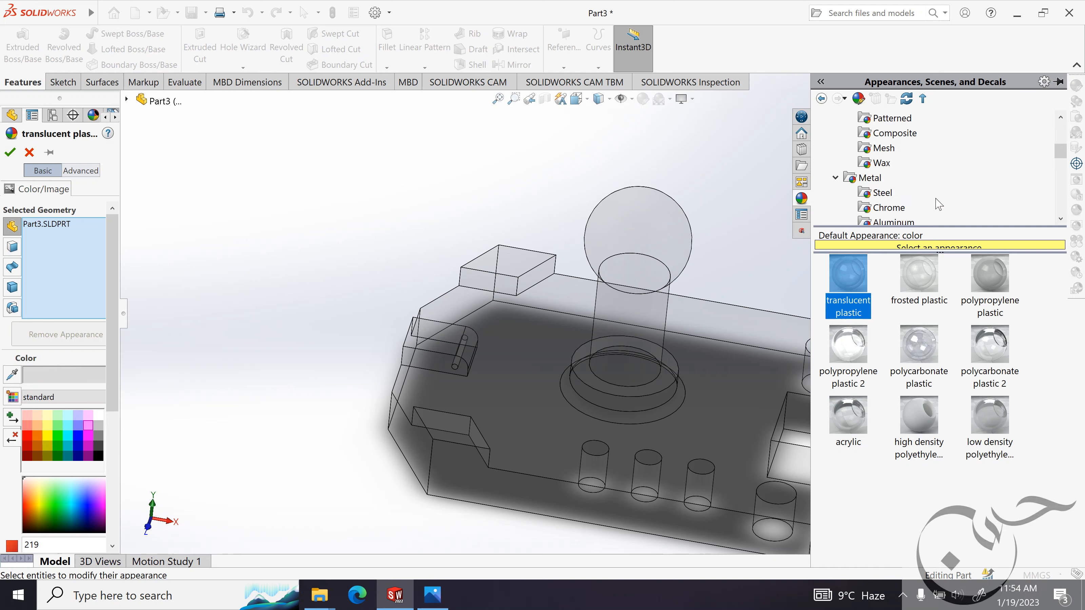
click(890, 135)
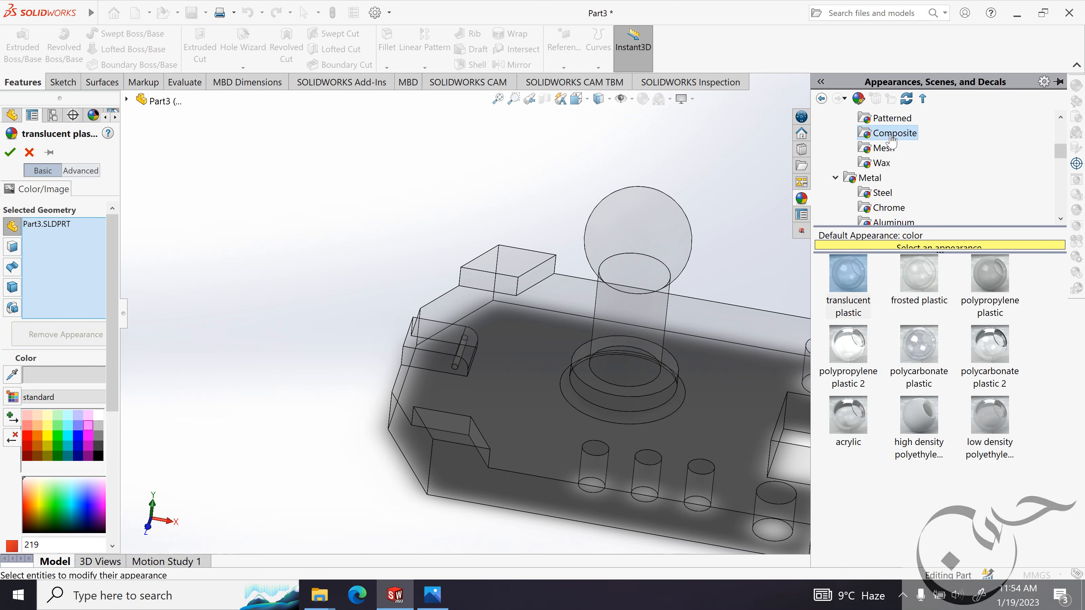
click(846, 275)
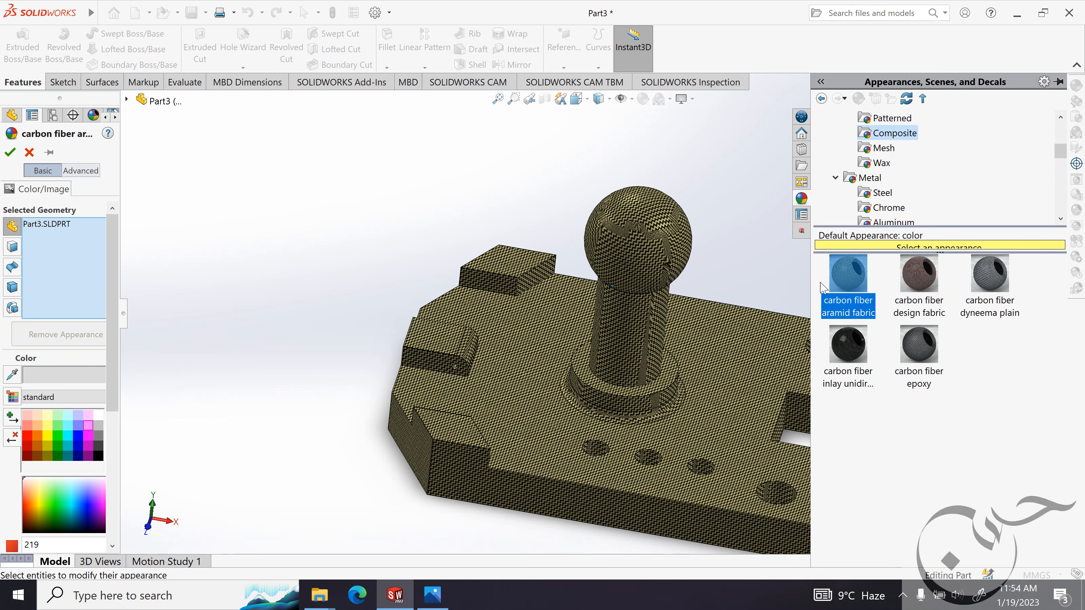
click(919, 346)
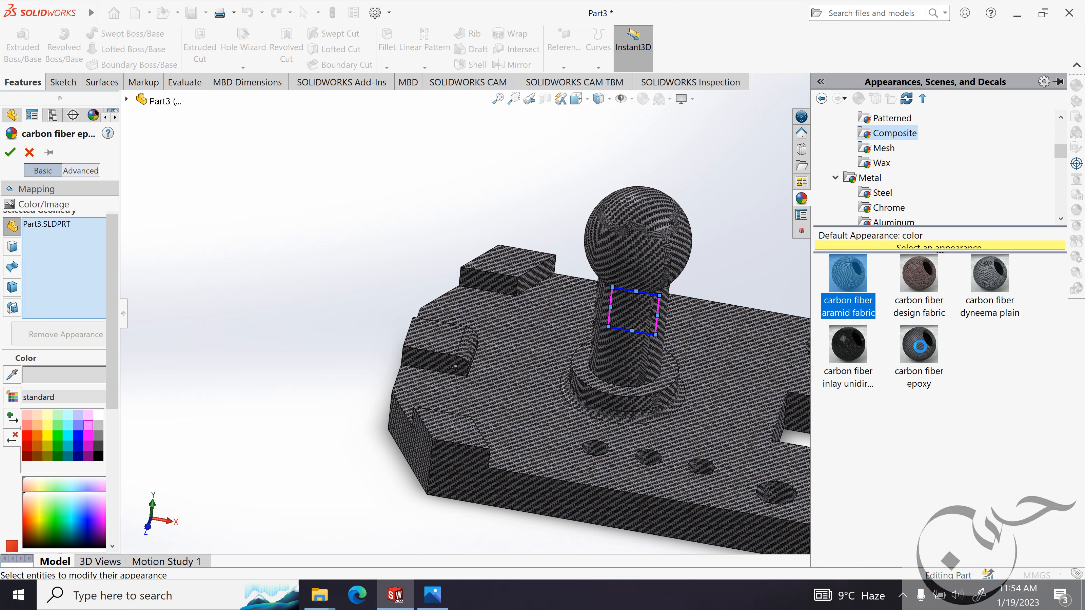
click(850, 345)
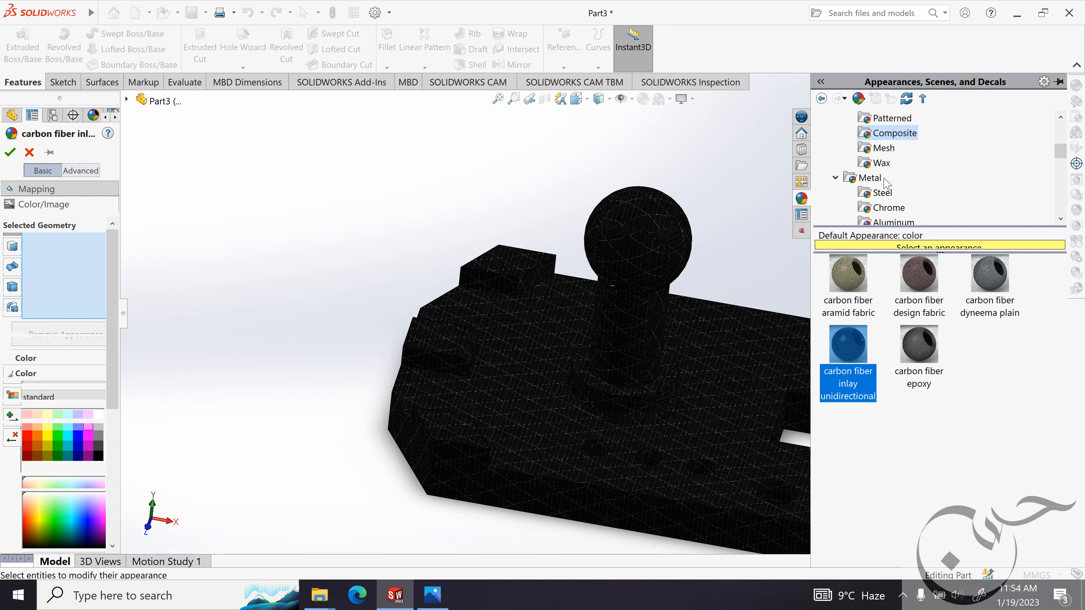
Apply the blue treadplate plastic appearance from the patterned plastics to the whole part.
scroll(898, 191, down, 1)
scroll(894, 151, up, 1)
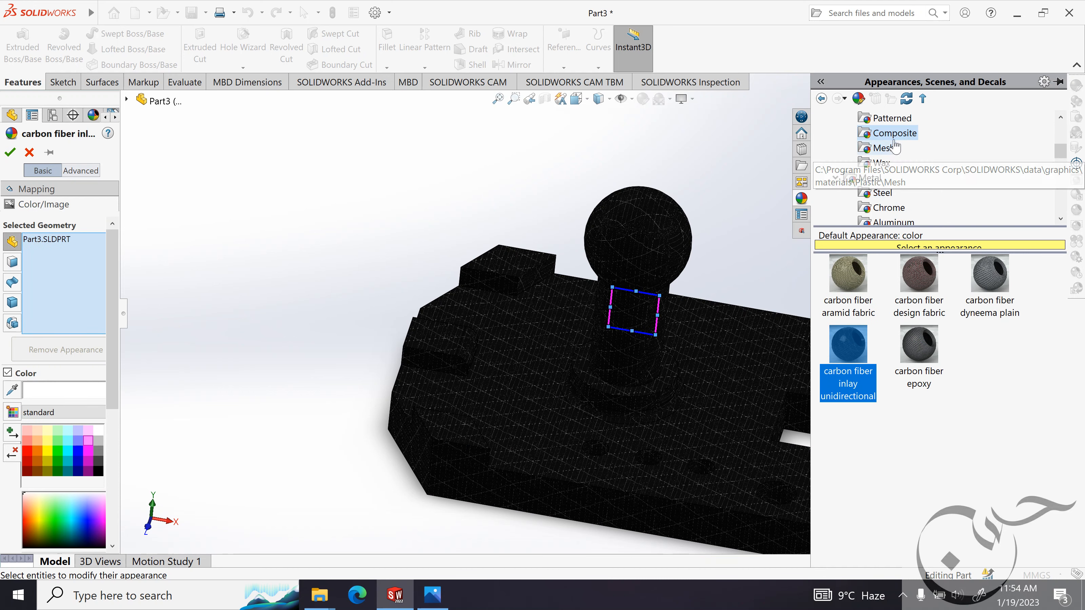
click(892, 118)
click(999, 271)
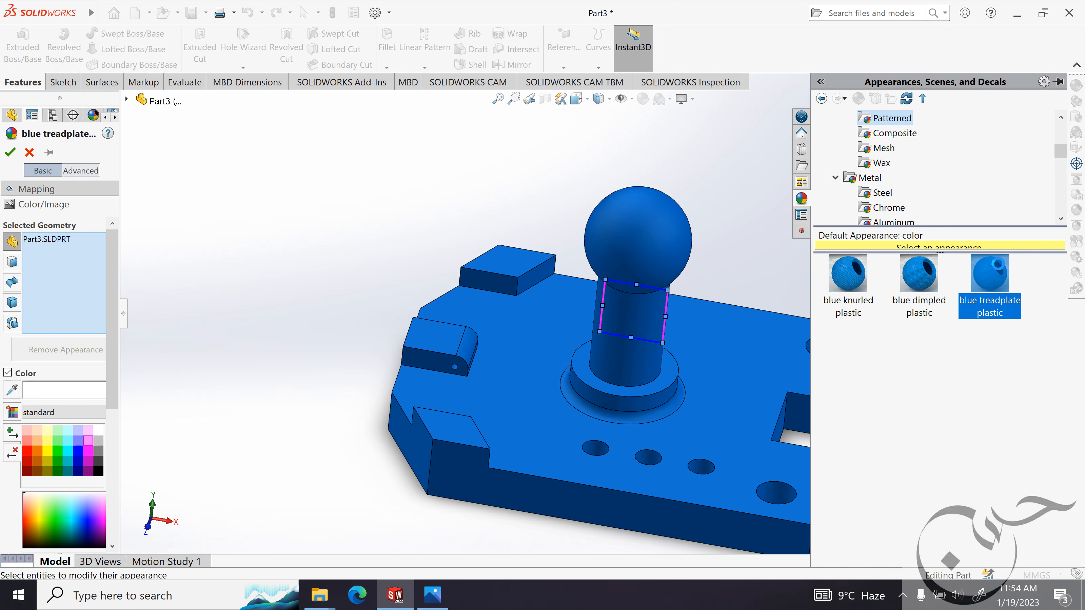
Apply the blue dimpled plastic appearance to the whole part, recolour it light lavender blue and accept the appearance.
click(923, 275)
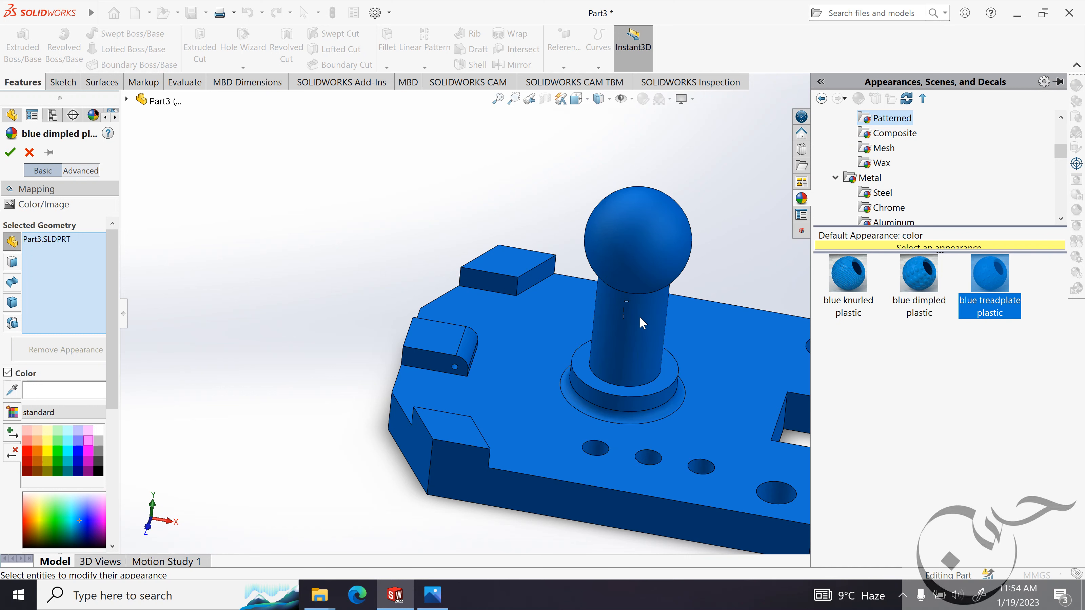
click(624, 299)
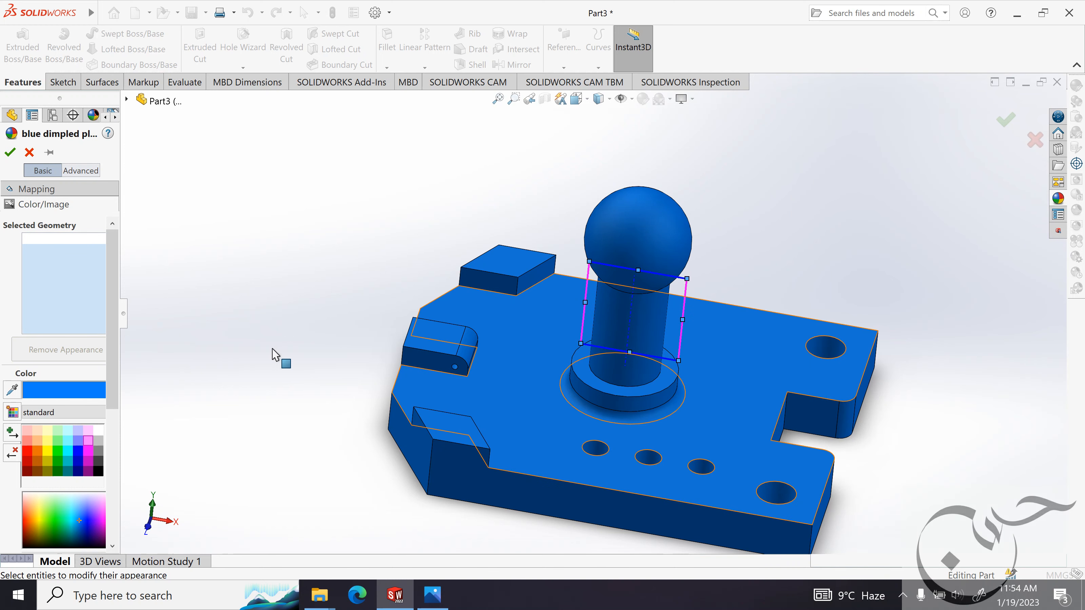
click(79, 431)
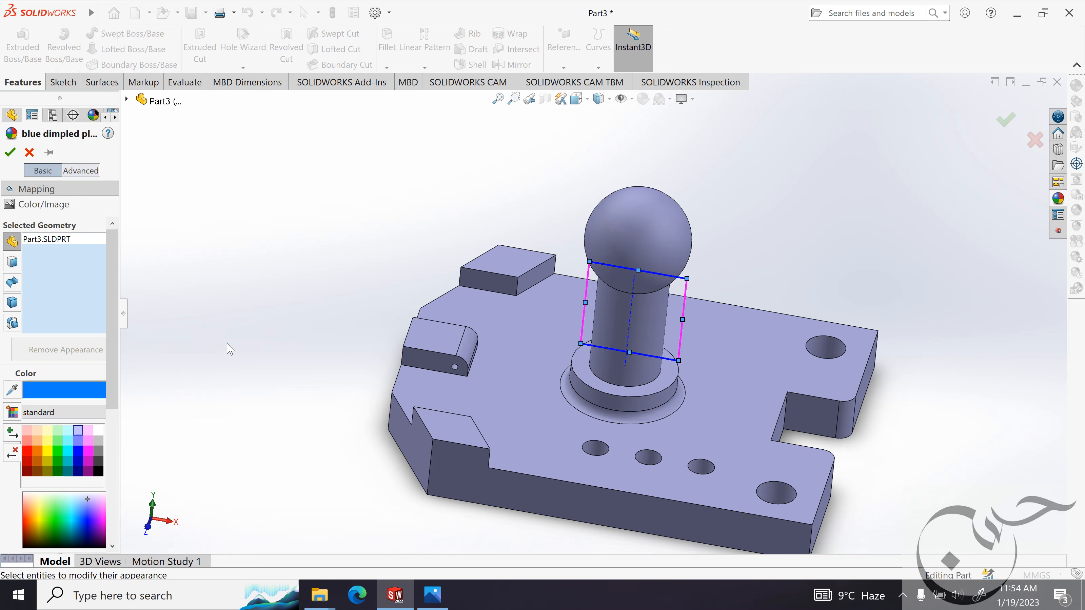
middle_drag(228, 345, 245, 367)
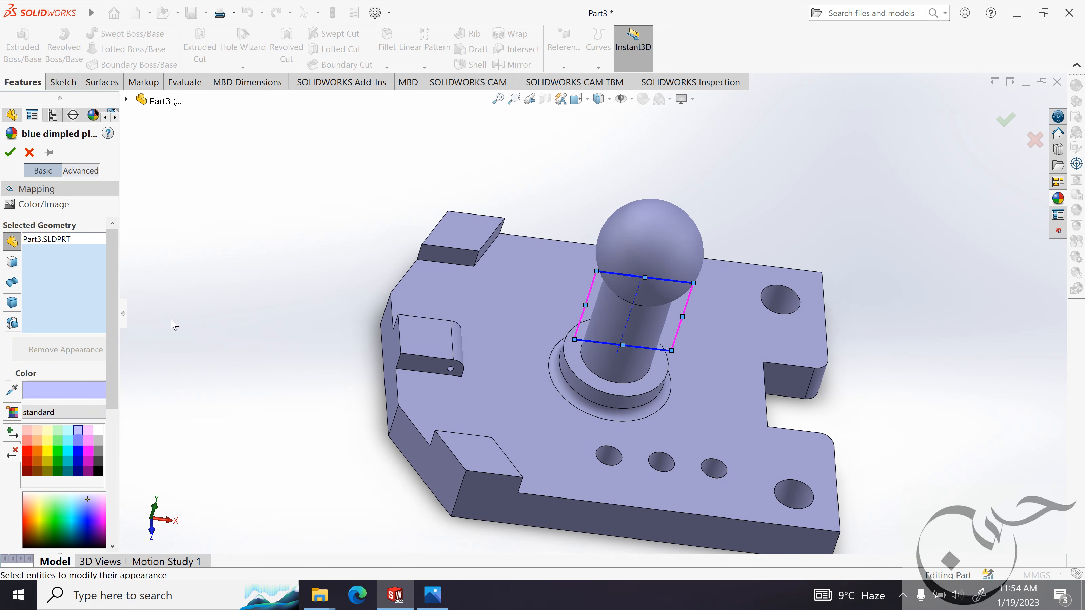
click(11, 152)
click(867, 315)
Compare the finished part with the dimensioned reference image in Photos and return to SOLIDWORKS, viewing the model from a matching angle.
middle_drag(867, 315, 898, 291)
click(432, 595)
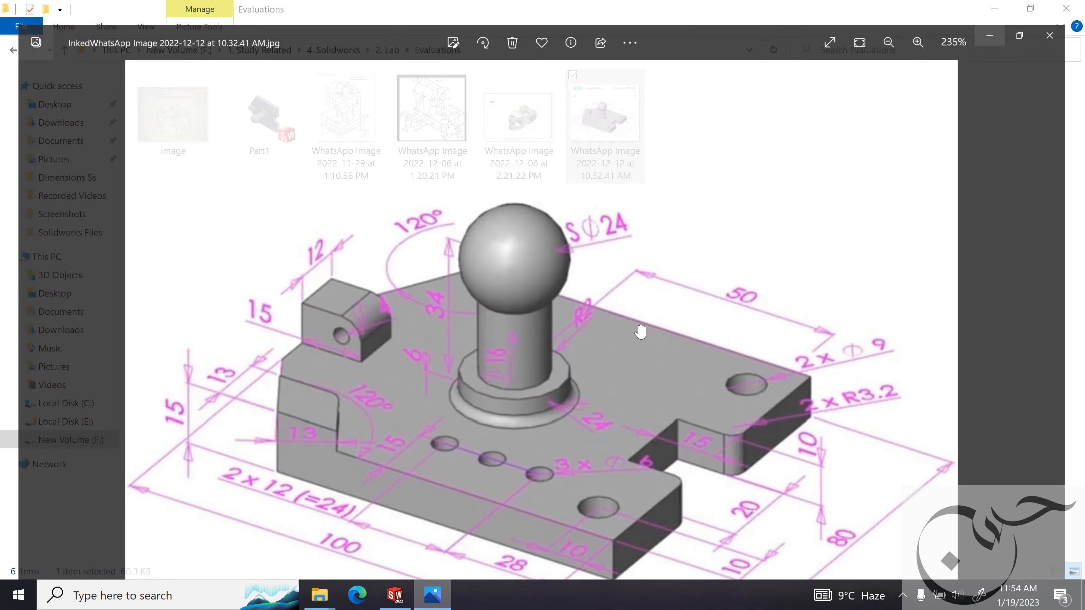
scroll(560, 427, down, 3)
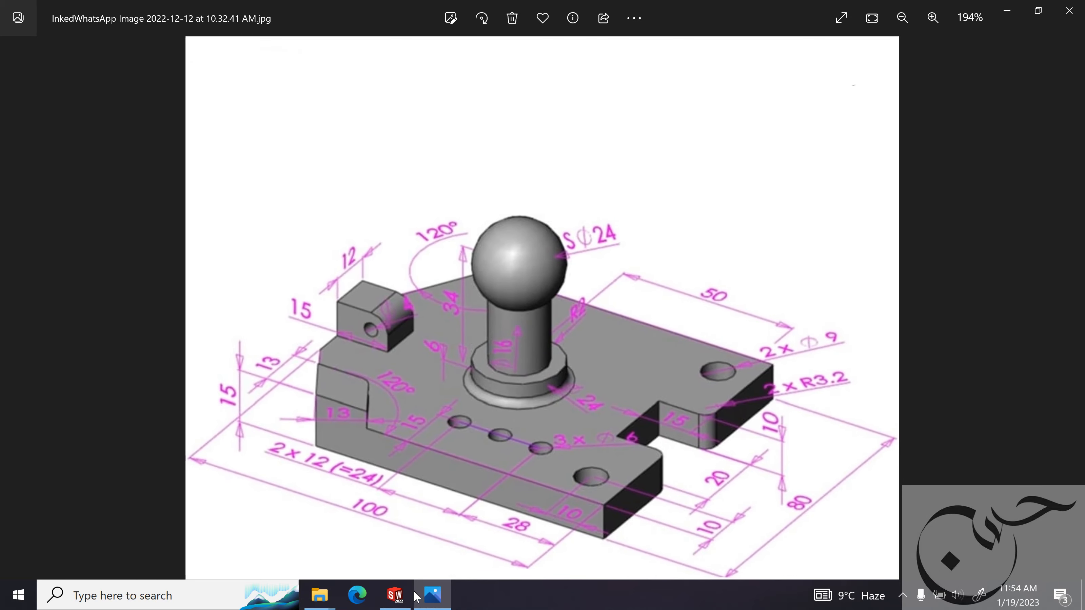
click(395, 595)
middle_drag(720, 358, 764, 306)
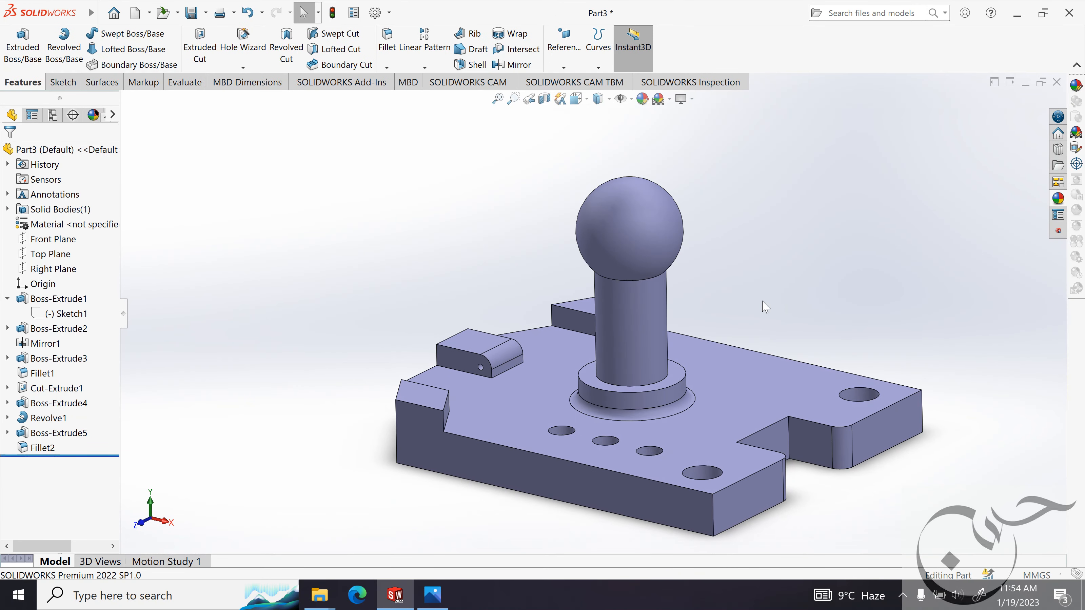